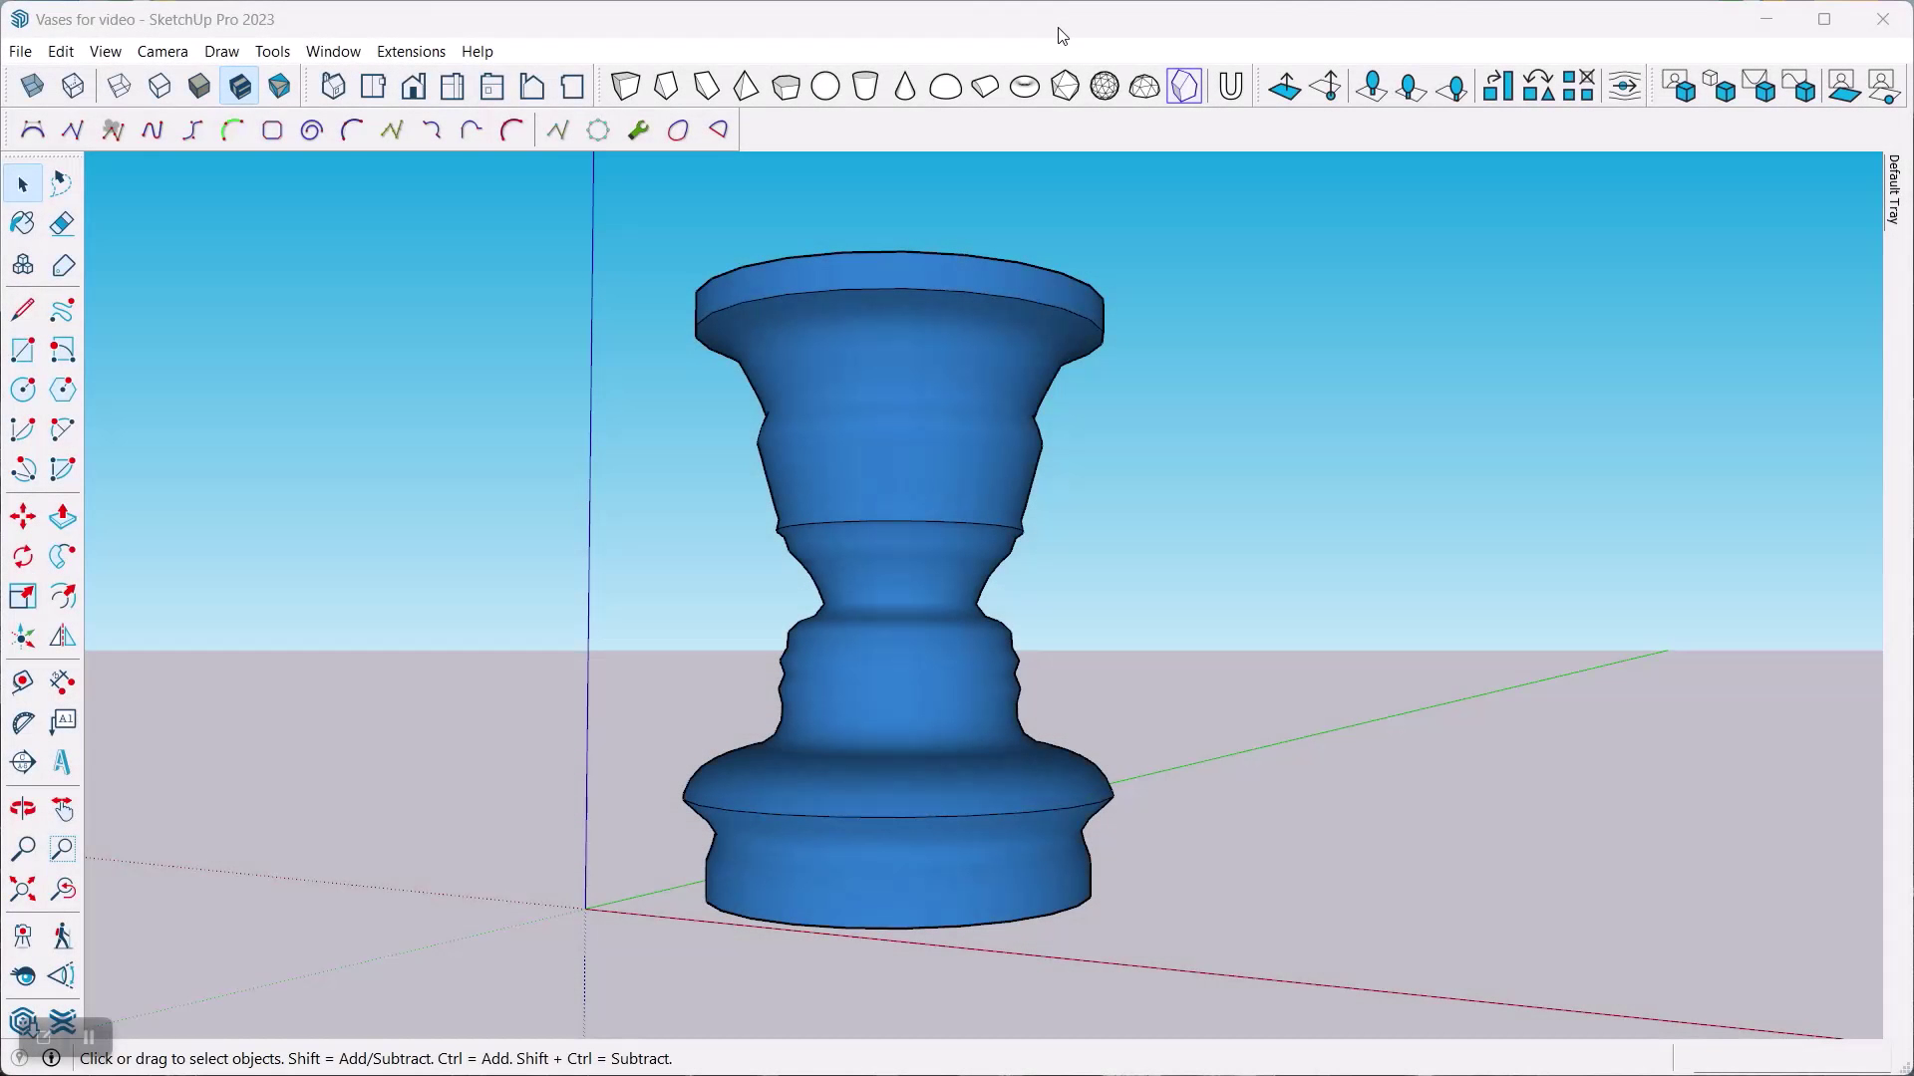
# Select the vase and briefly toggle X-ray on and off to see its interior.
pyautogui.click(890, 349)
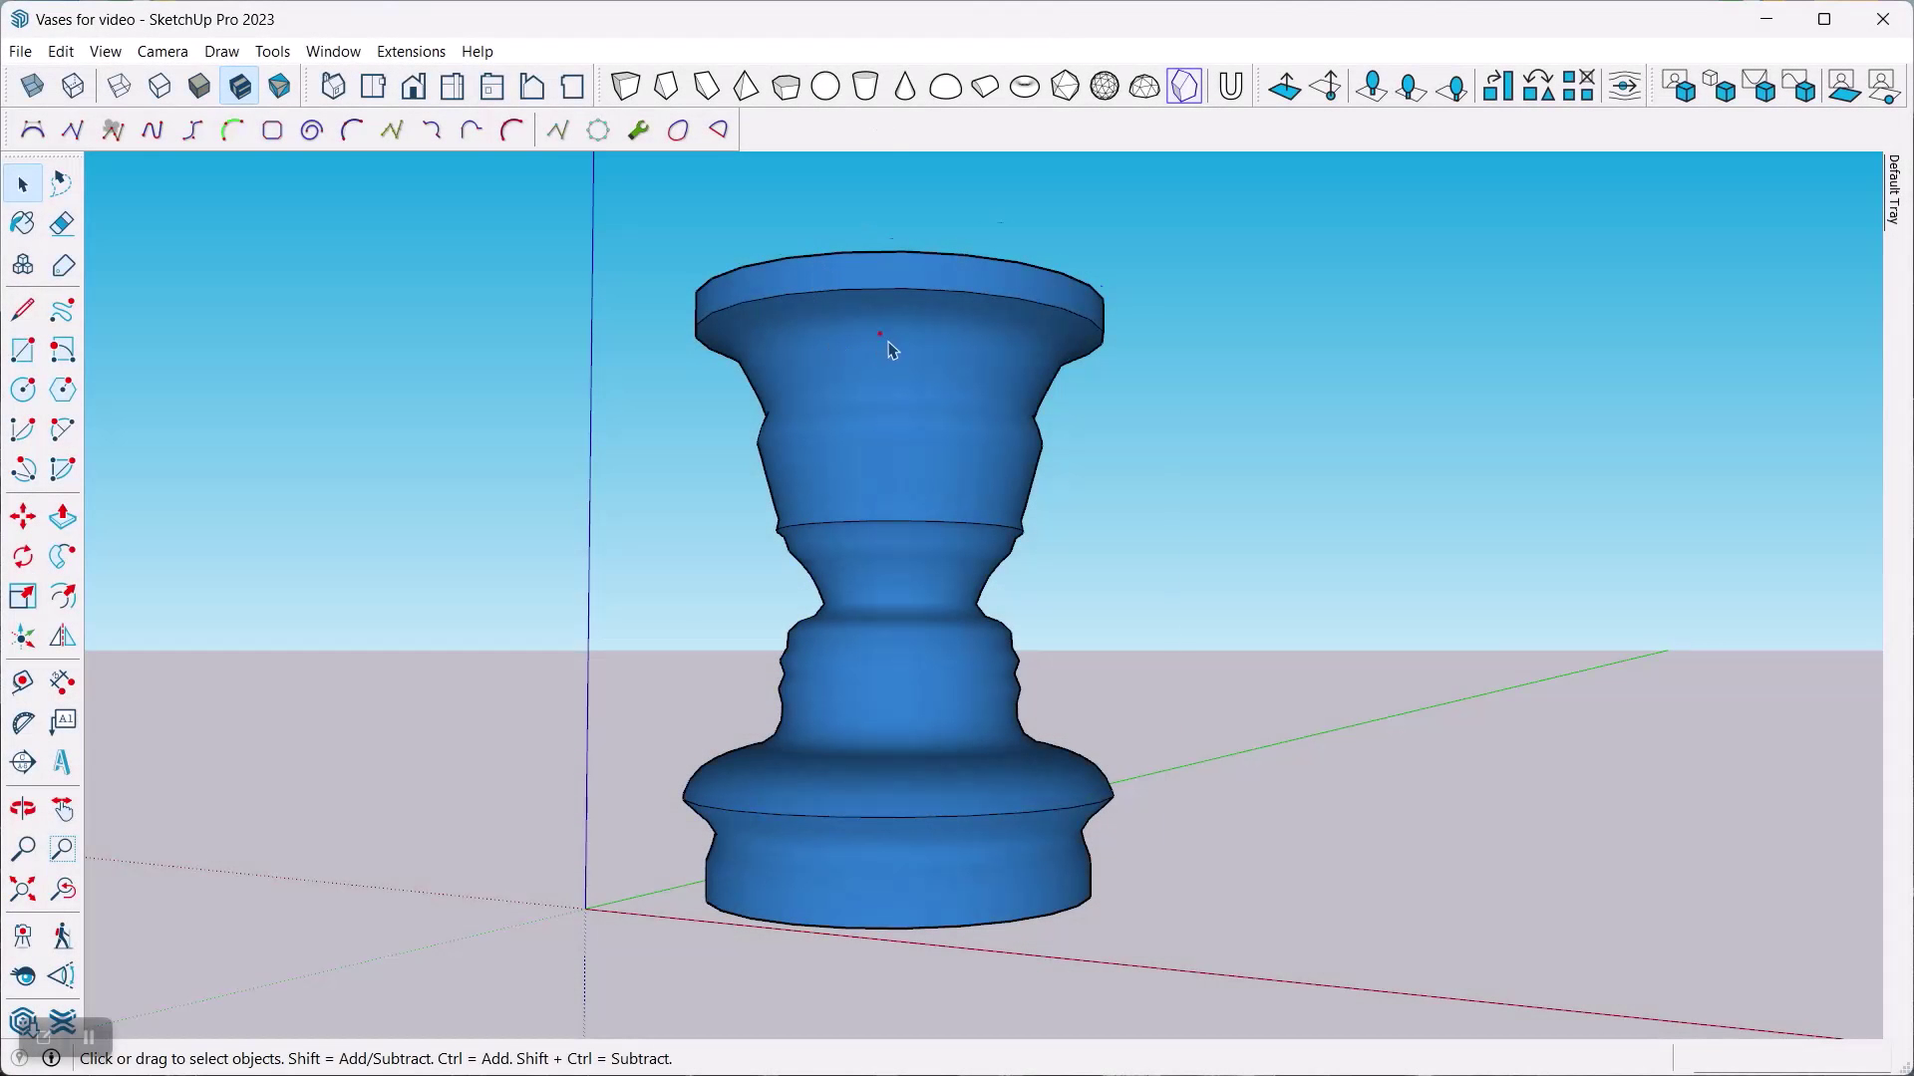
pyautogui.click(890, 349)
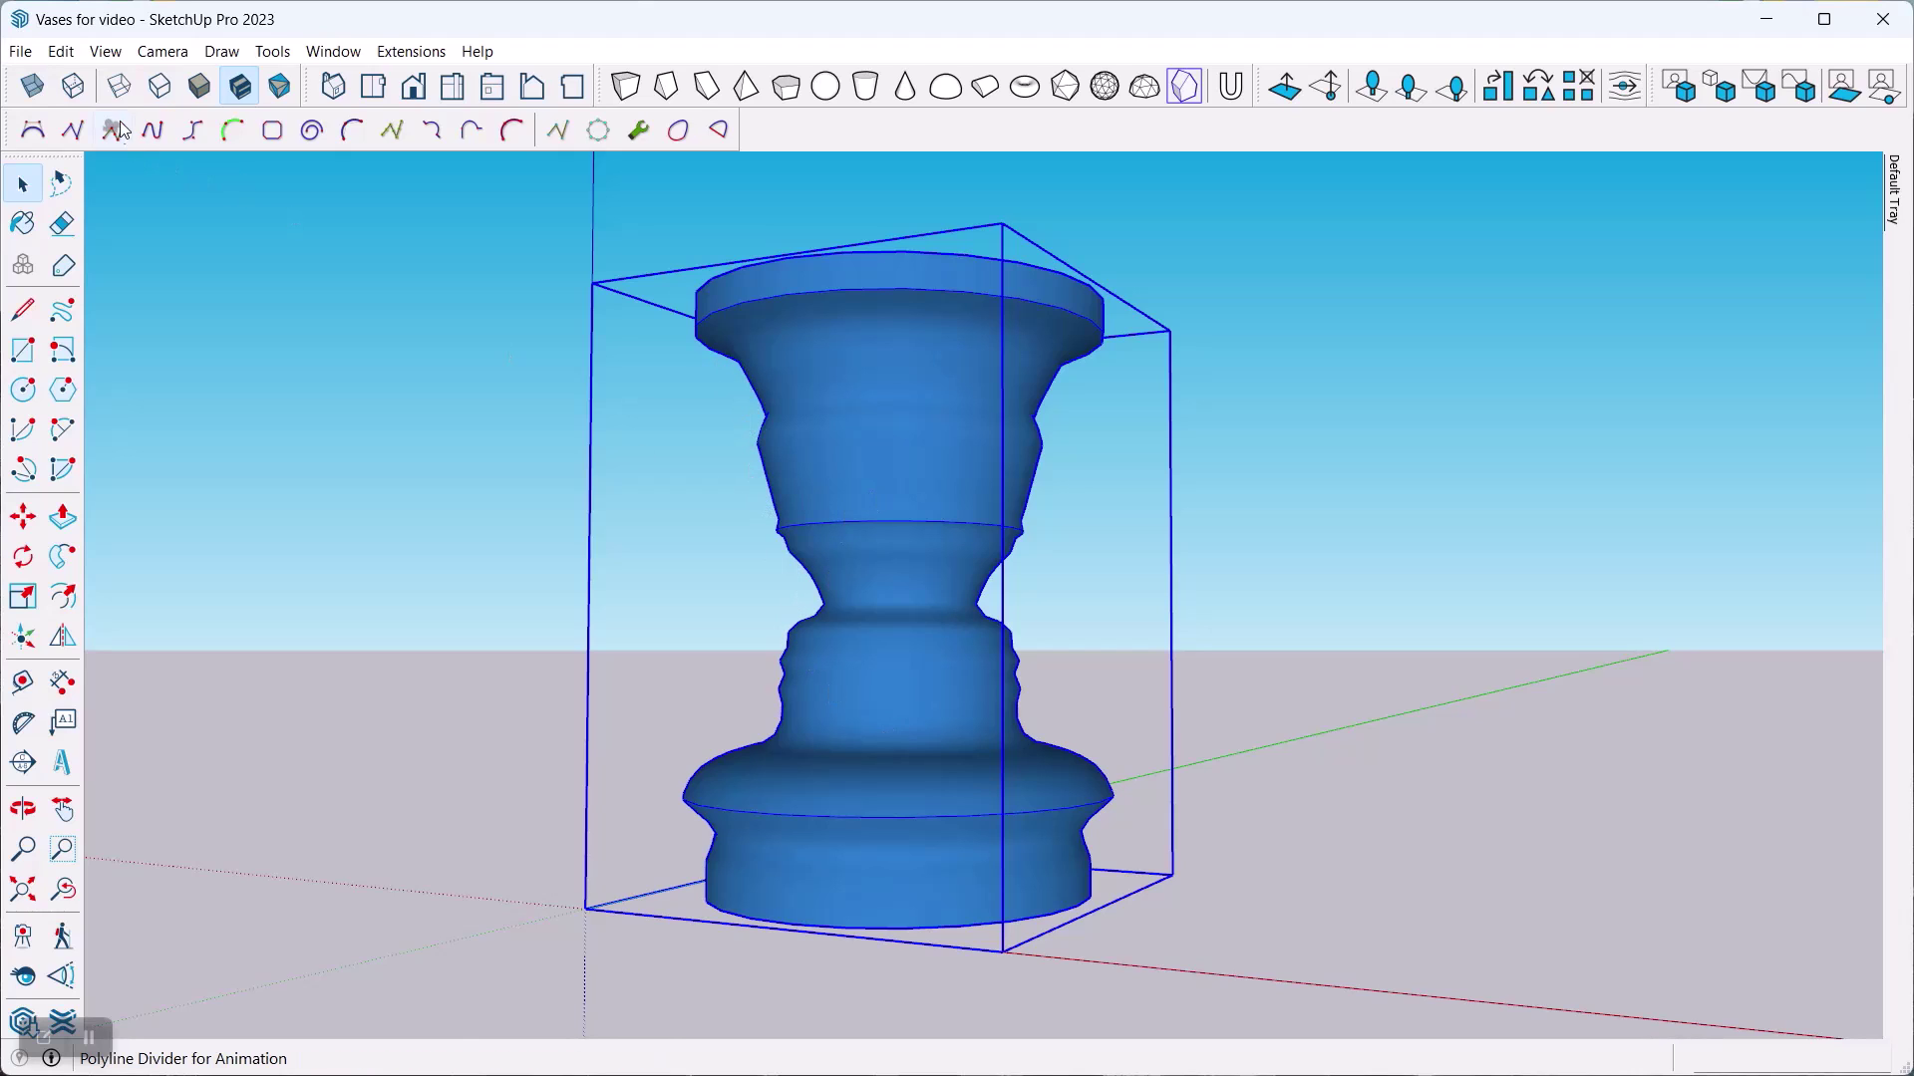
pyautogui.click(32, 87)
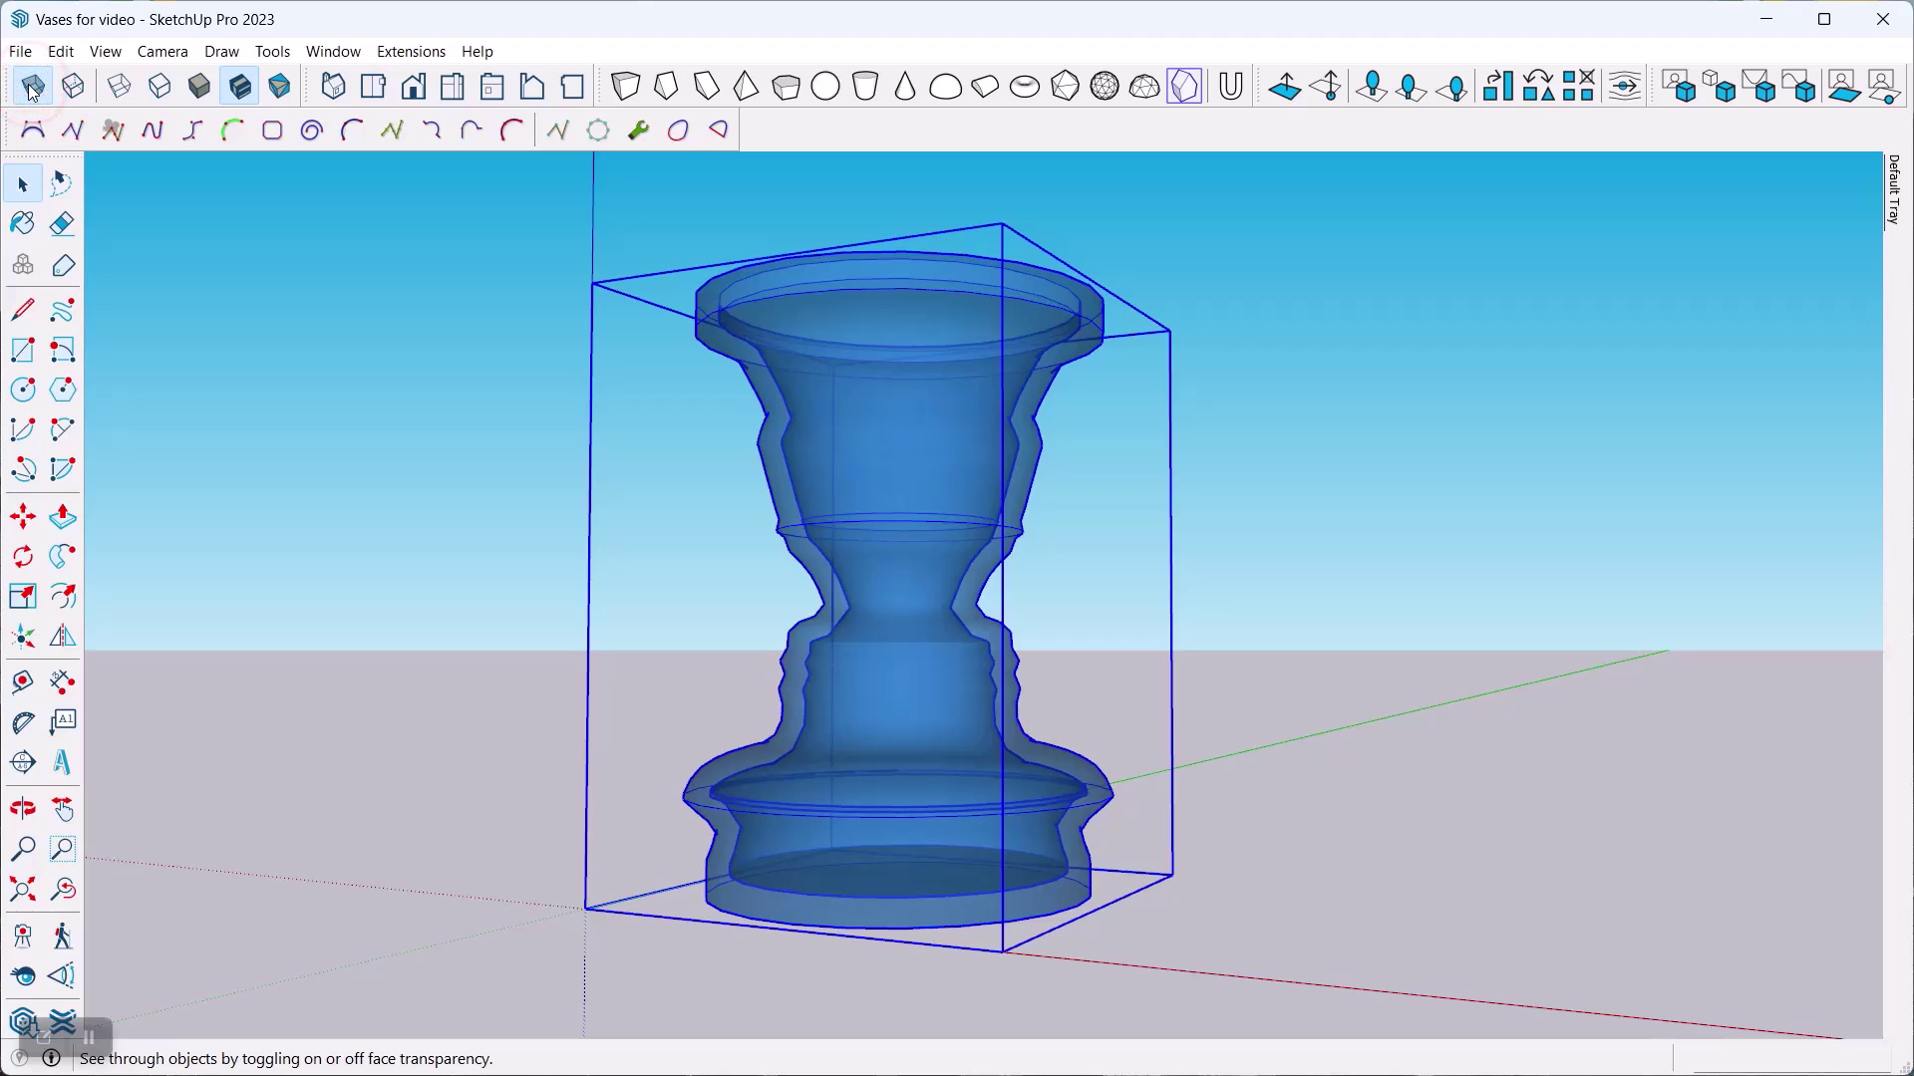
pyautogui.click(32, 88)
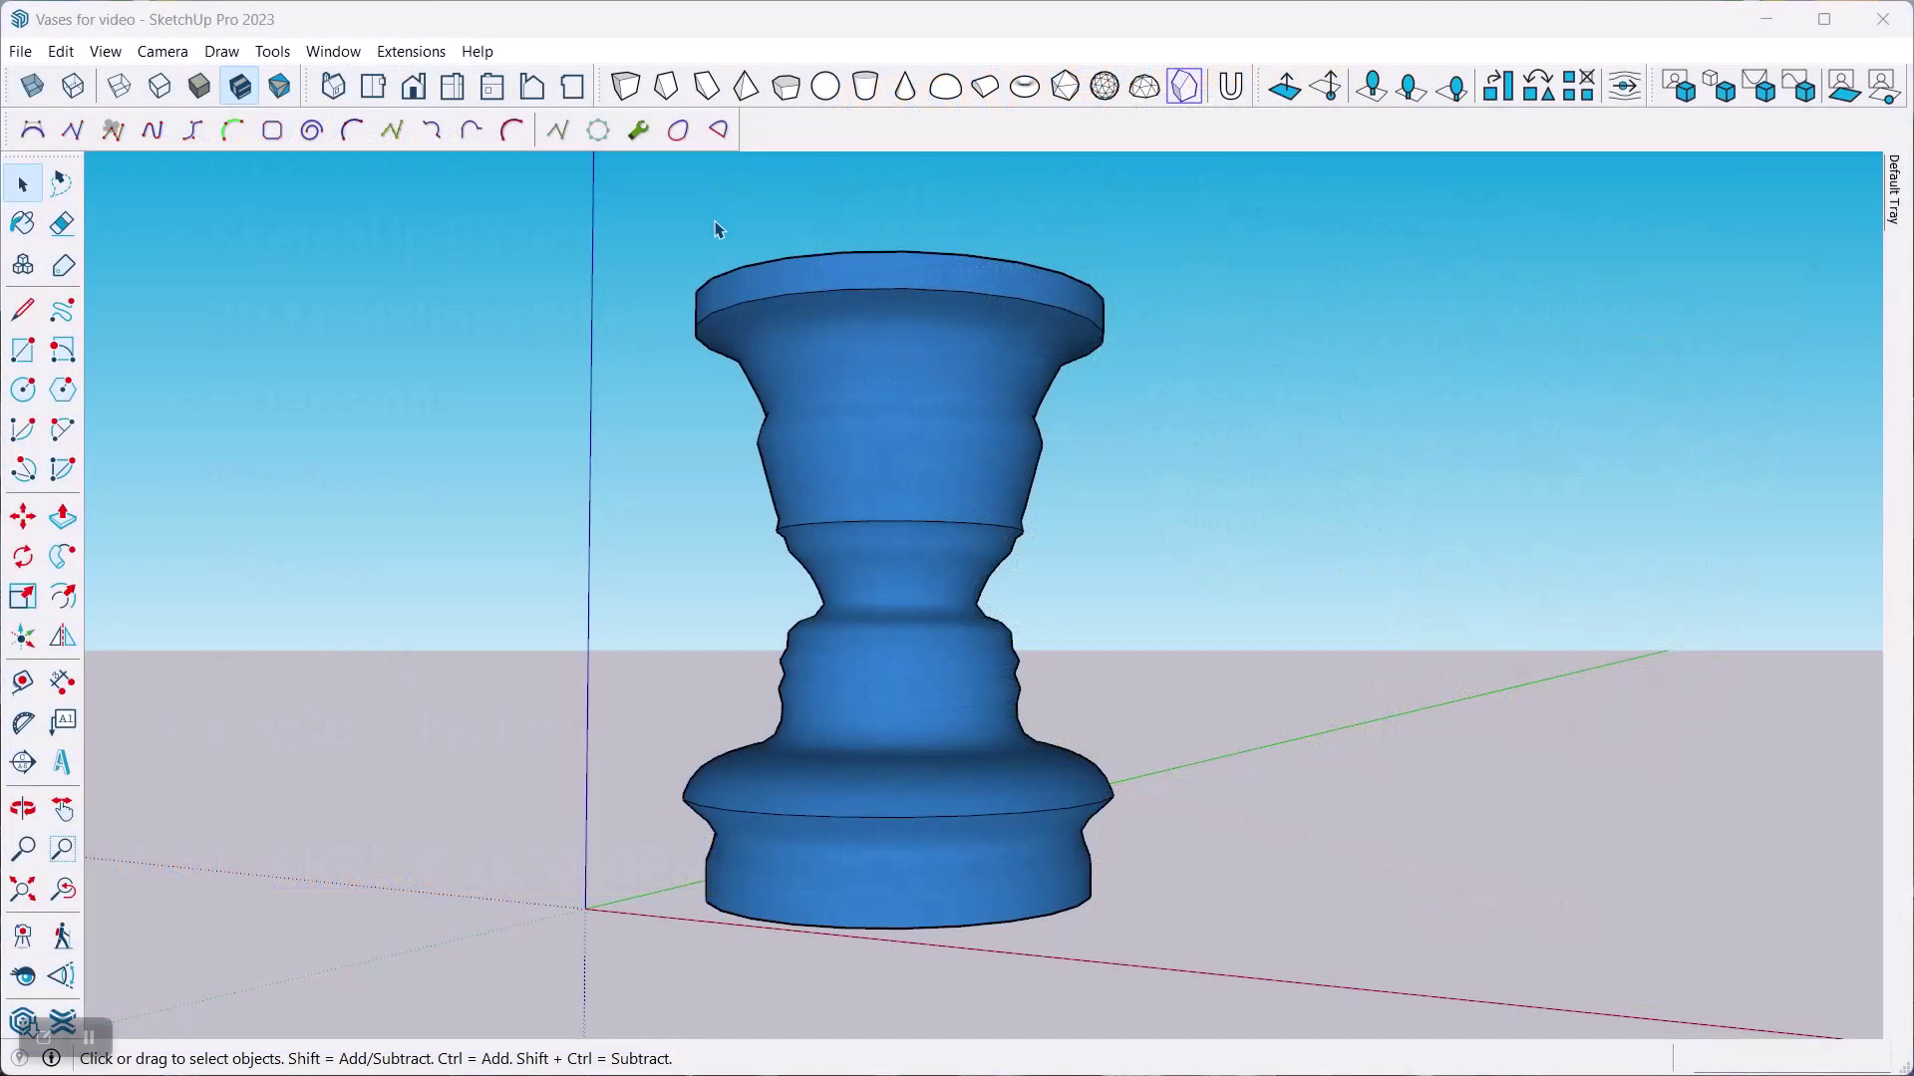
# Orbit down into the vase and back to a side view, then pin the Default Tray open.
pyautogui.click(918, 383)
pyautogui.moveTo(918, 378); pyautogui.dragTo(775, 785, button='middle')
pyautogui.moveTo(775, 784); pyautogui.dragTo(745, 380)
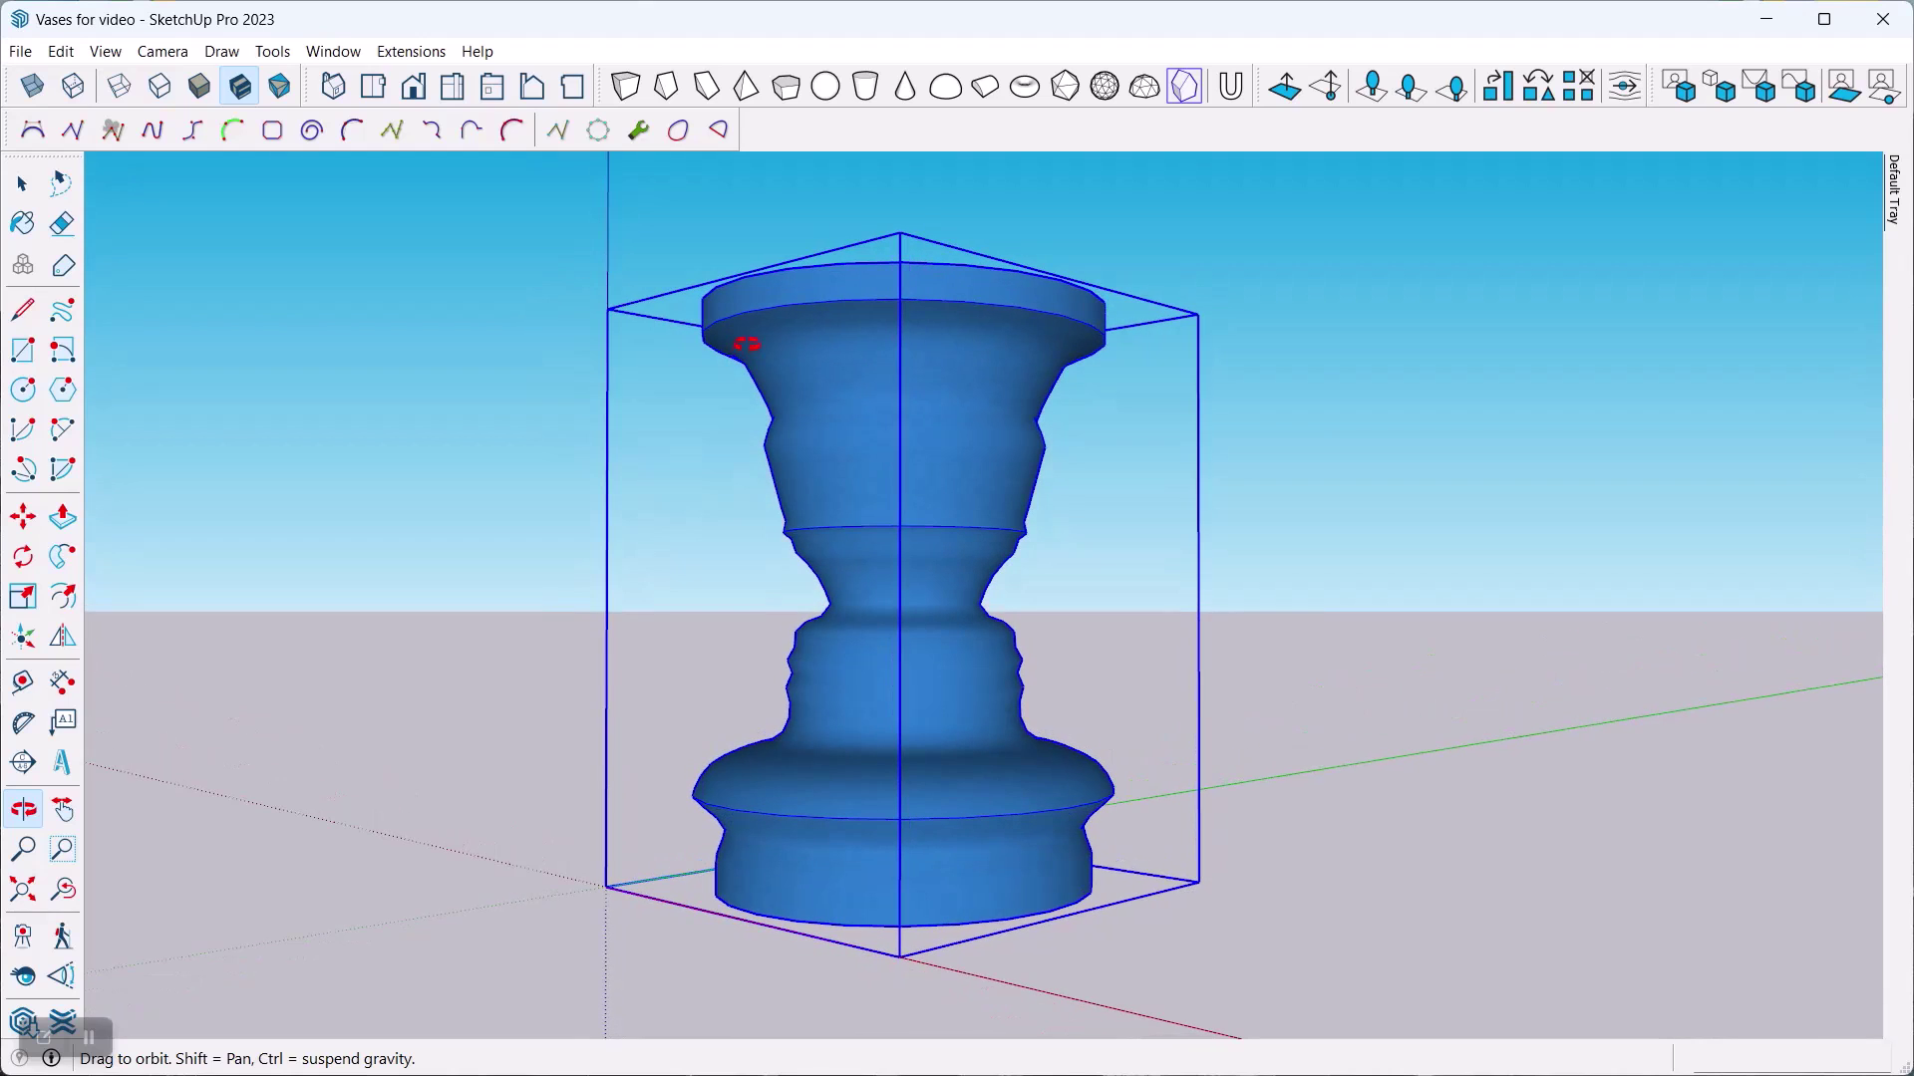
pyautogui.press('space')
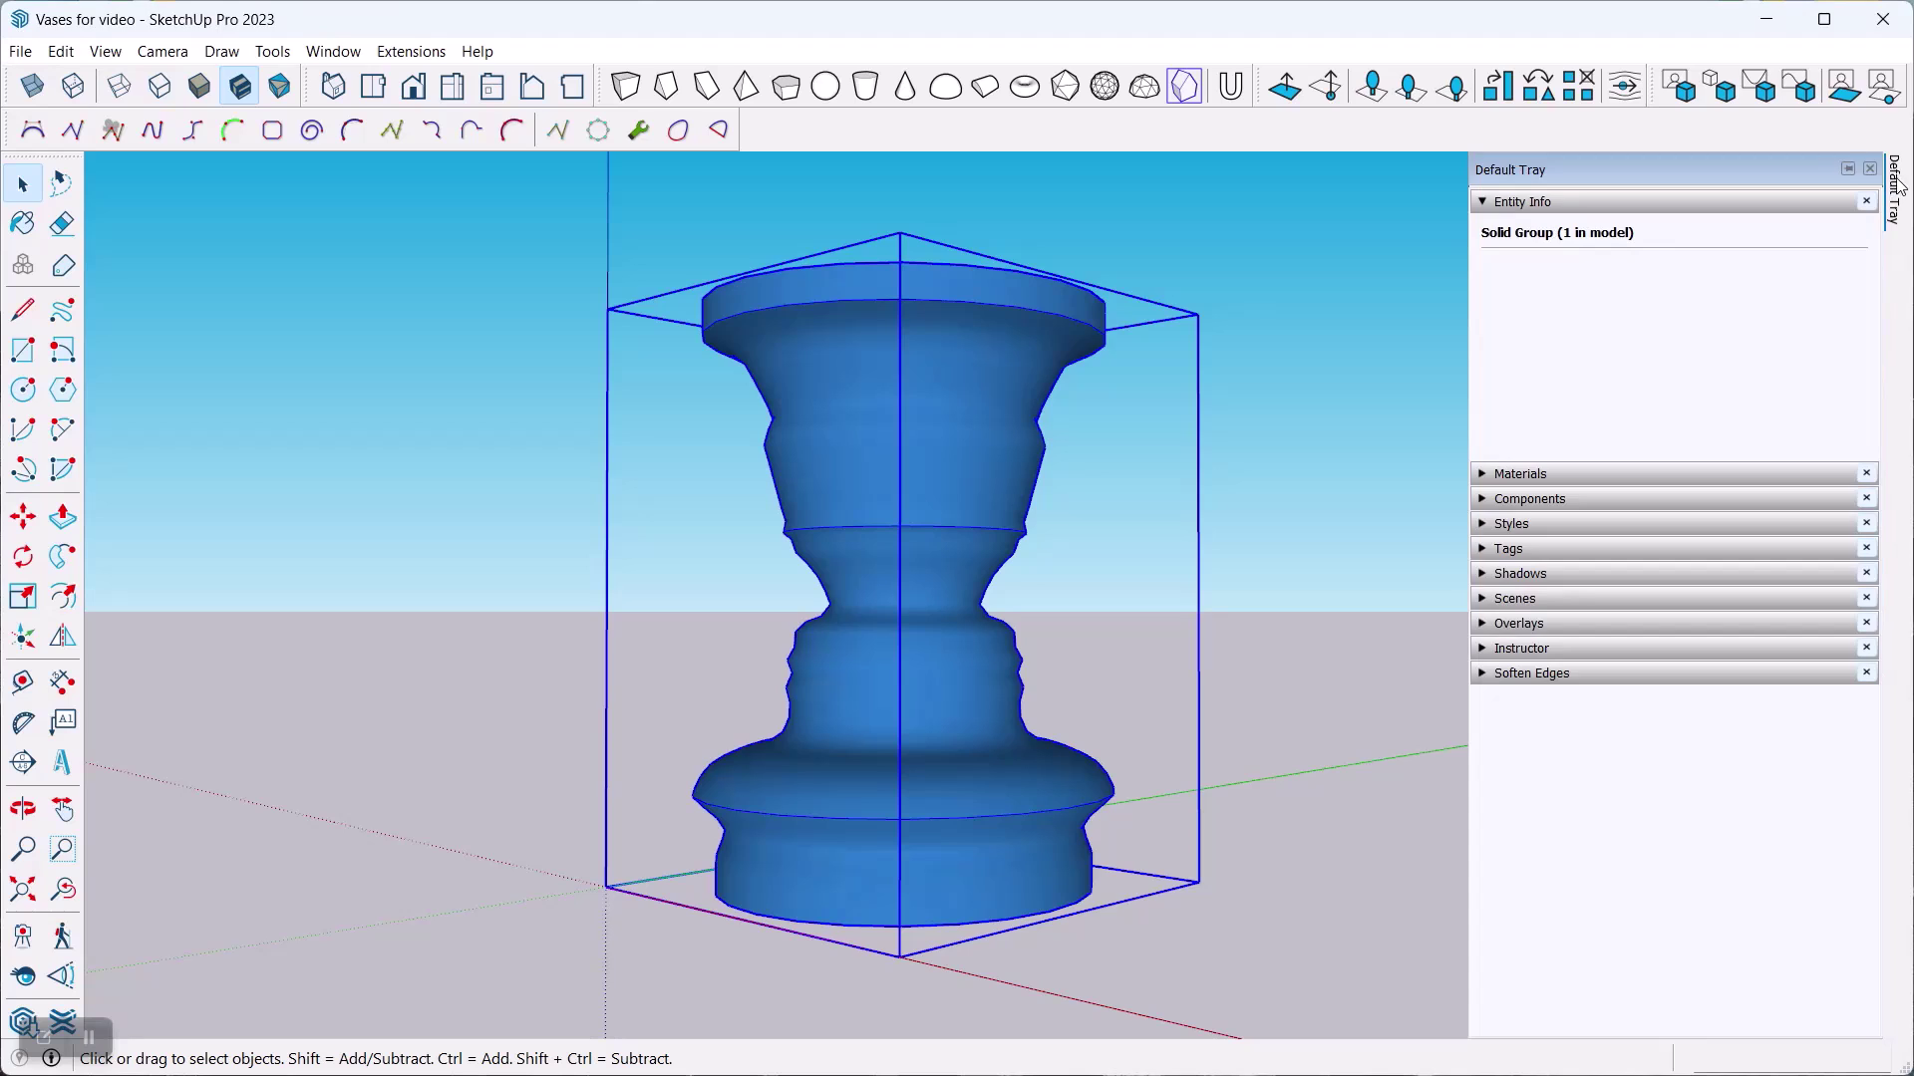
pyautogui.click(1848, 171)
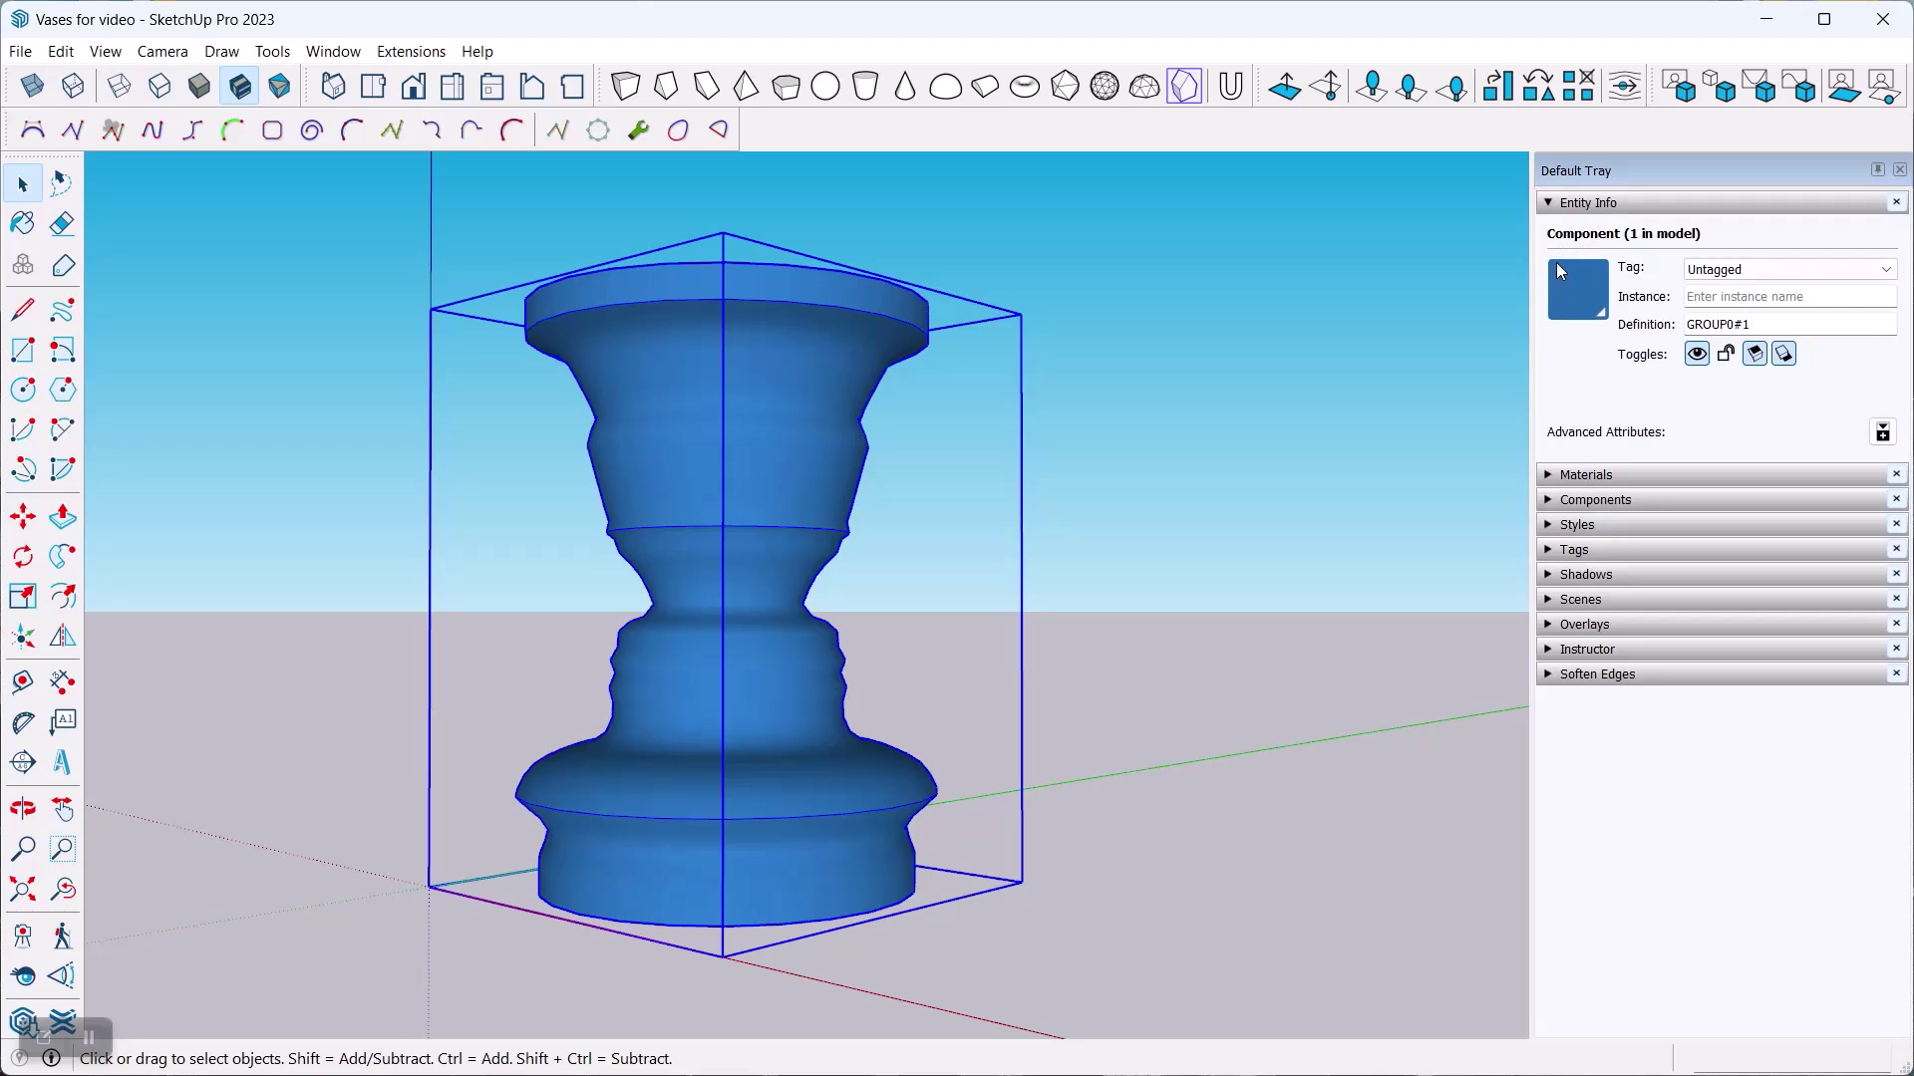
# Reorient the view and select the vase so Entity Info shows component GROUP0#1.
pyautogui.click(1080, 409)
pyautogui.press('o')
pyautogui.moveTo(1076, 398); pyautogui.dragTo(867, 829)
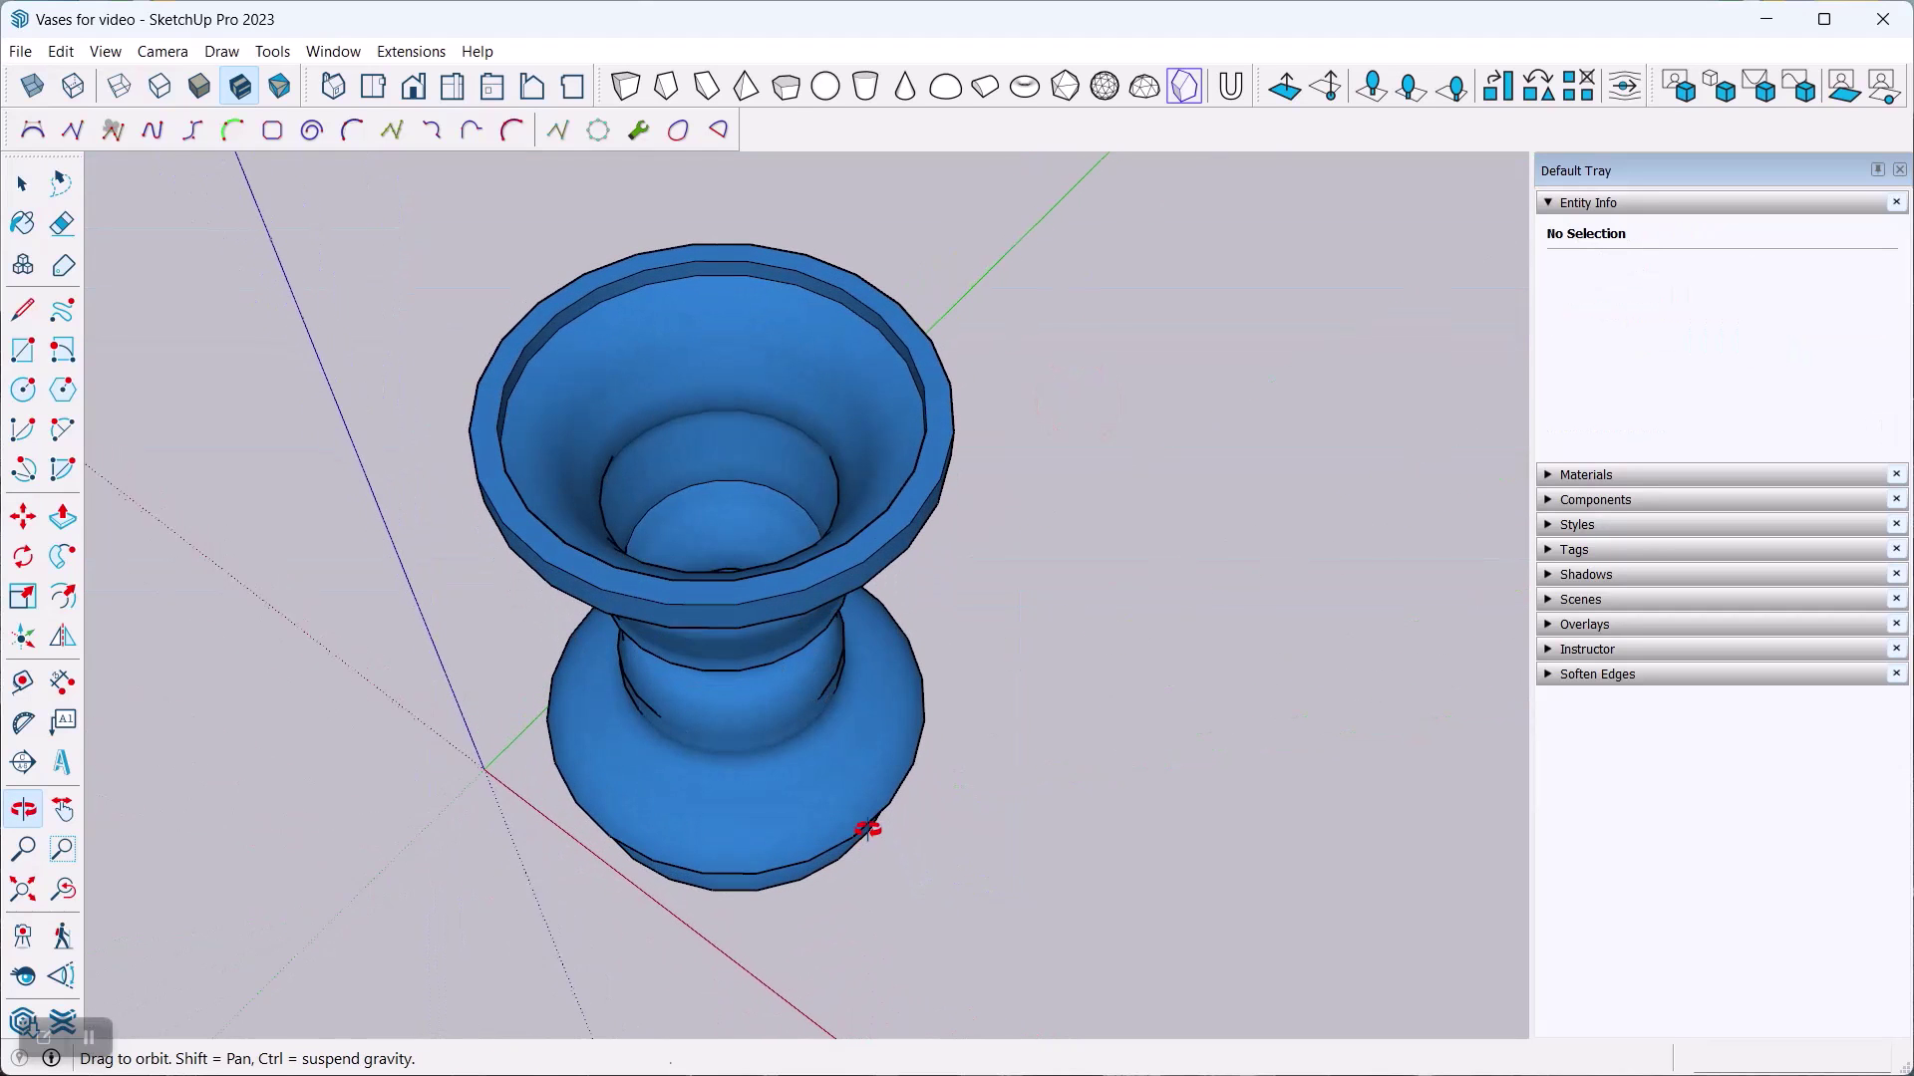
pyautogui.press('space')
pyautogui.moveTo(781, 350); pyautogui.dragTo(803, 547, button='middle')
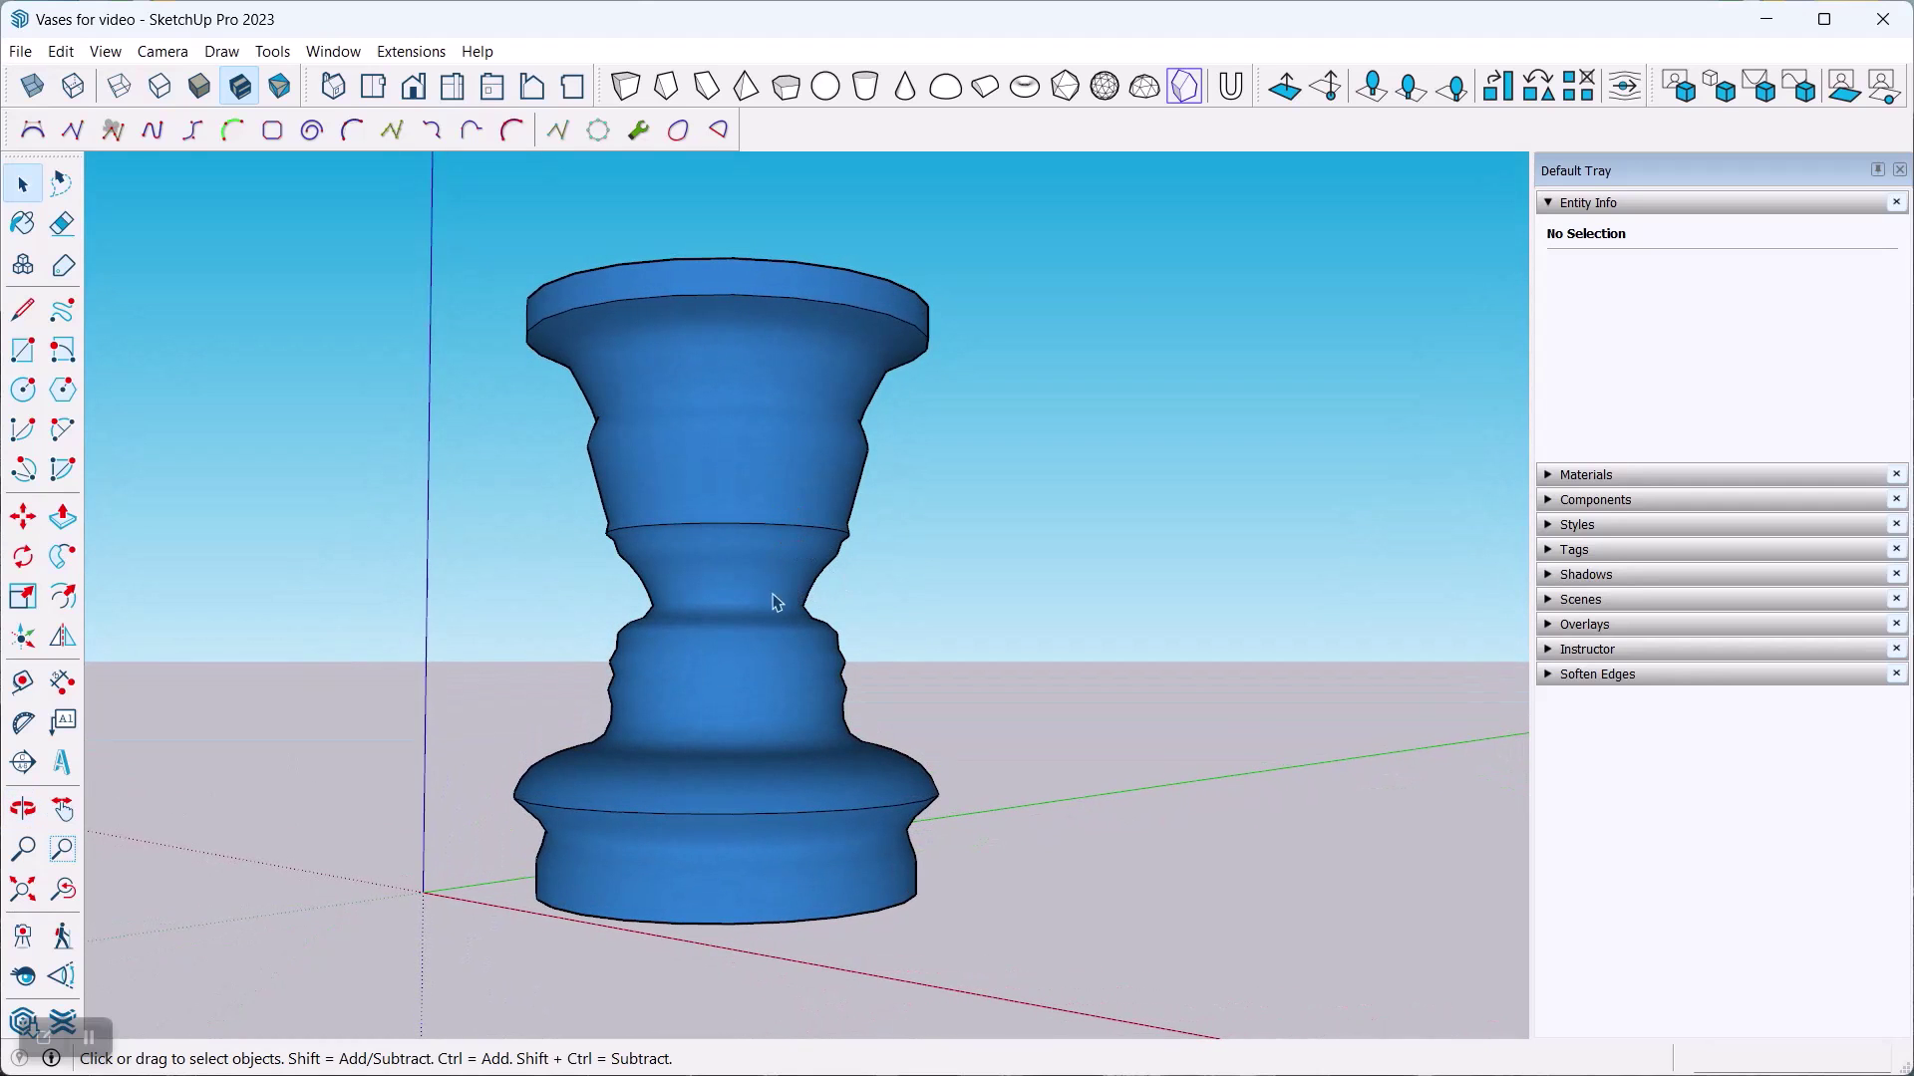
pyautogui.click(615, 530)
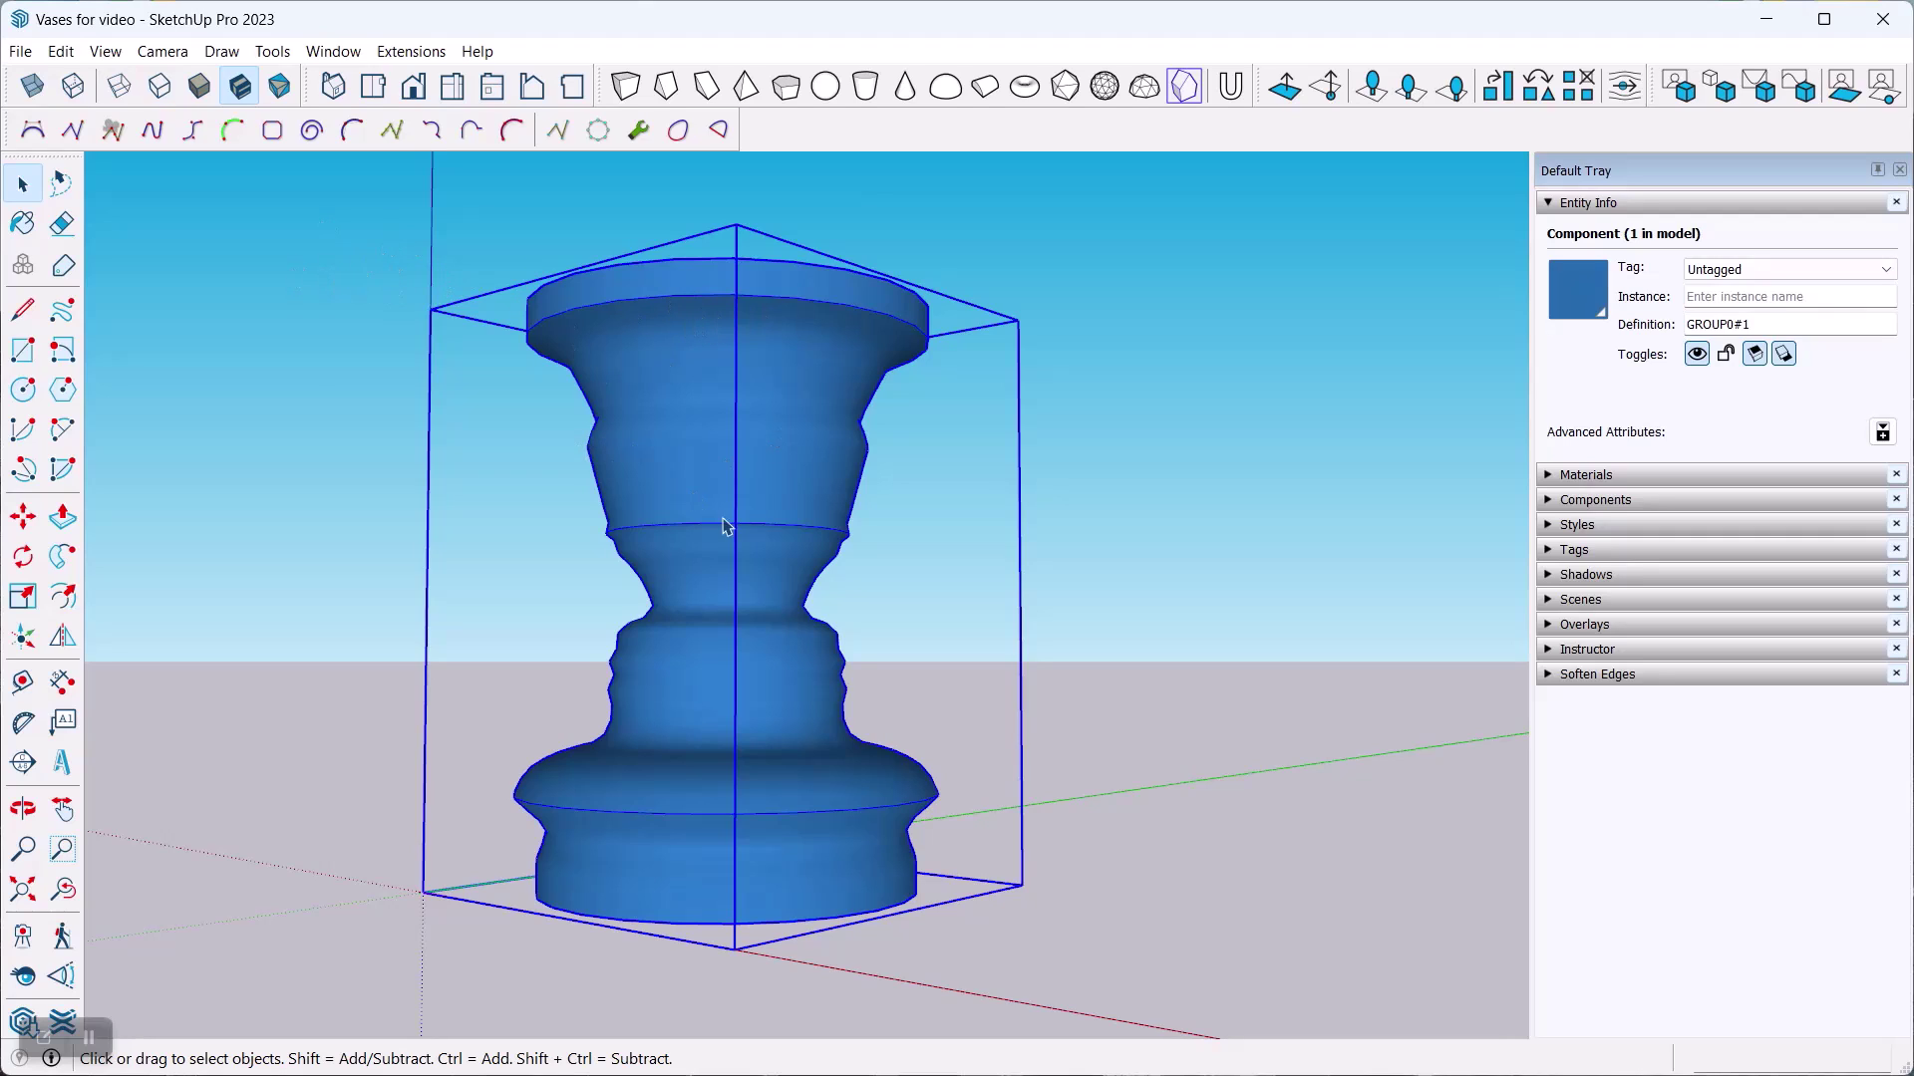
# Apply the Monochrome and X-ray face styles and orbit to inspect the vase's inner walls.
pyautogui.click(278, 93)
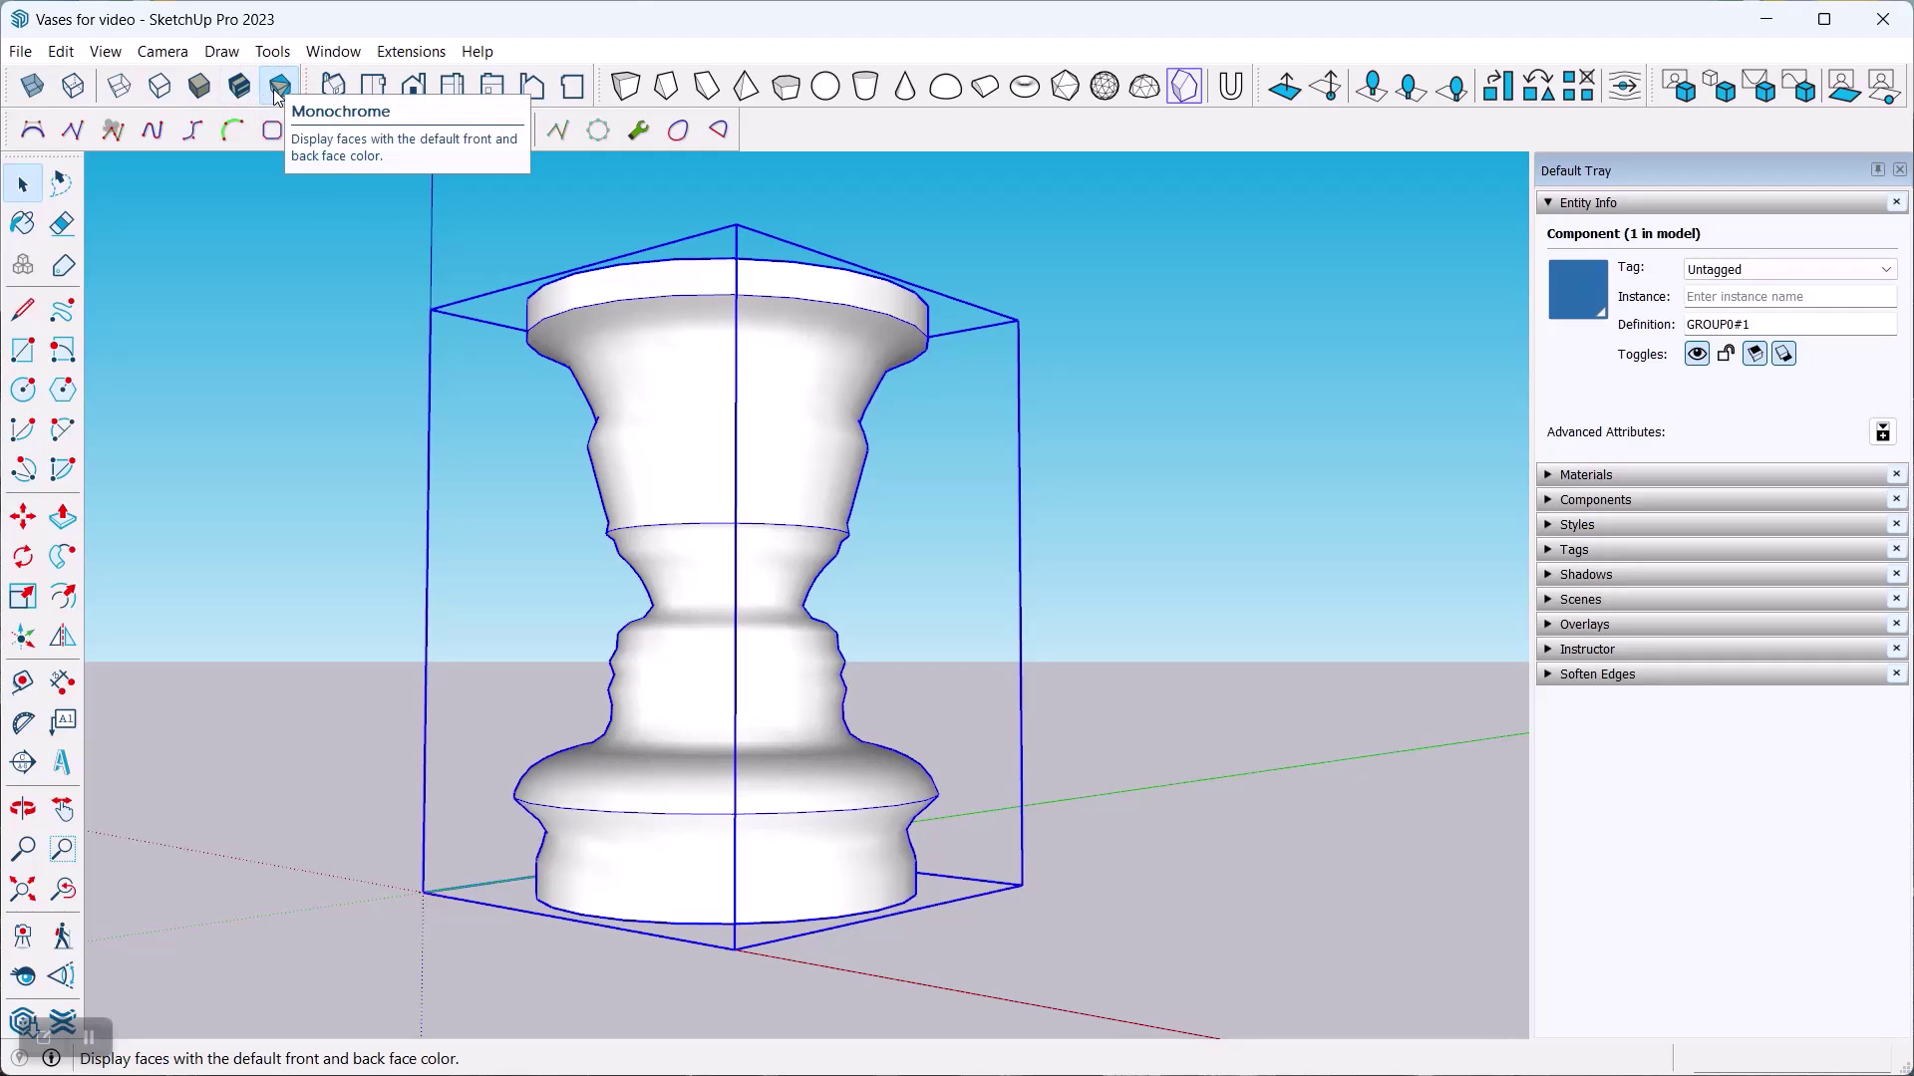
pyautogui.click(33, 87)
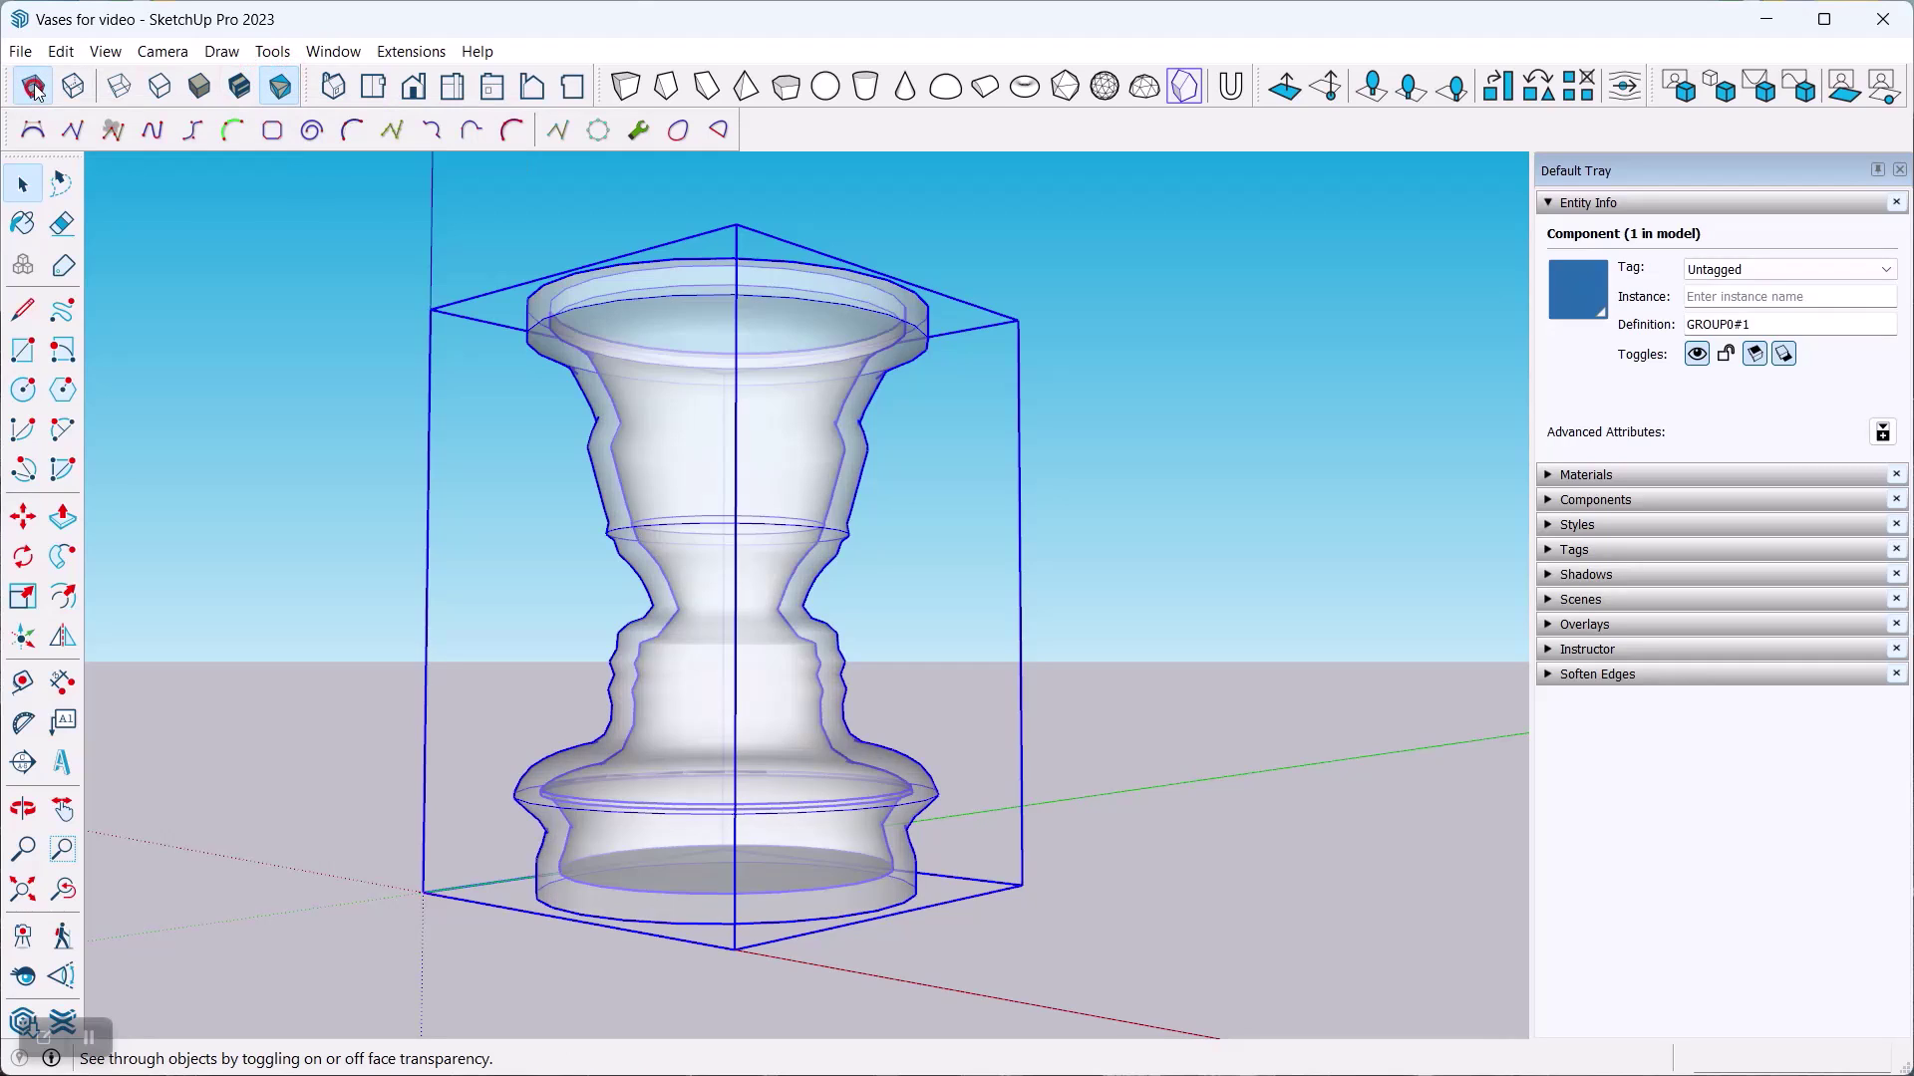
pyautogui.moveTo(795, 396); pyautogui.dragTo(757, 588, button='middle')
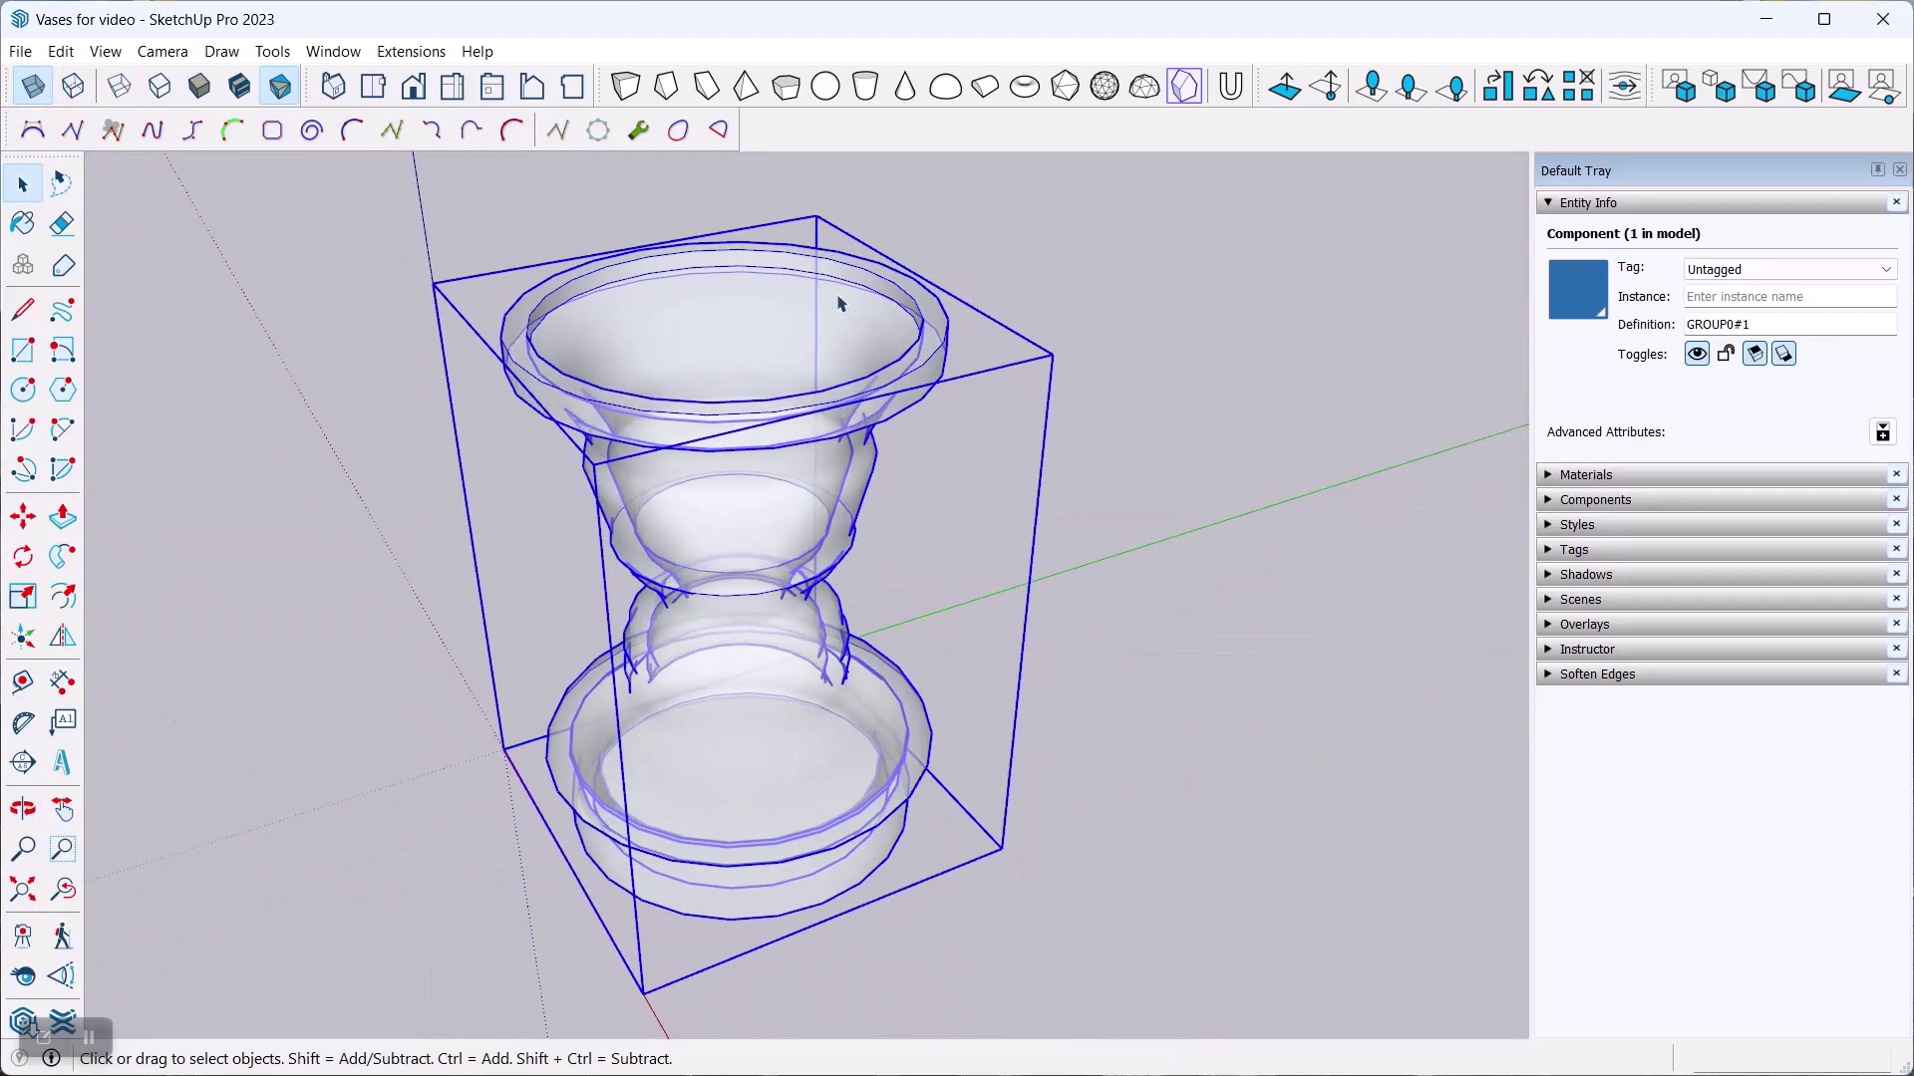
pyautogui.moveTo(841, 303); pyautogui.dragTo(855, 485, button='middle')
pyautogui.moveTo(823, 665); pyautogui.dragTo(781, 571, button='middle')
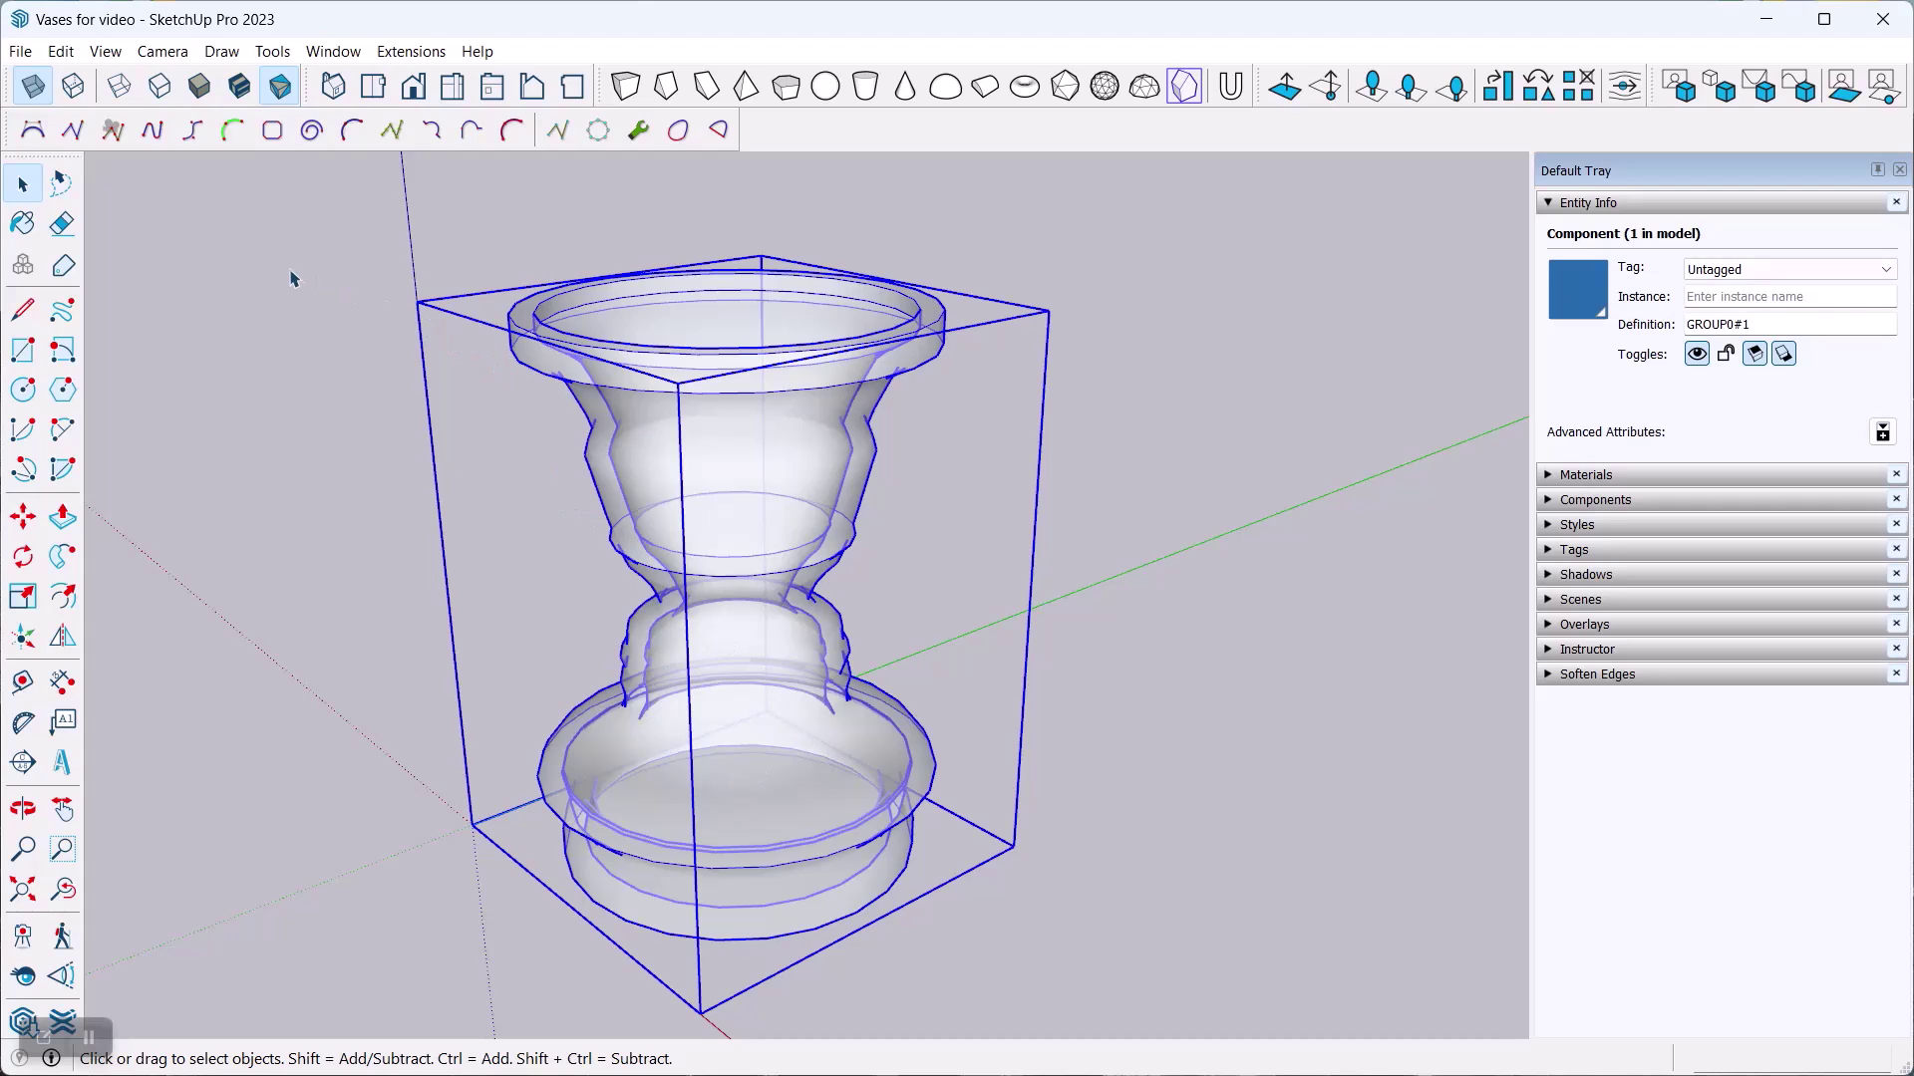
pyautogui.click(105, 51)
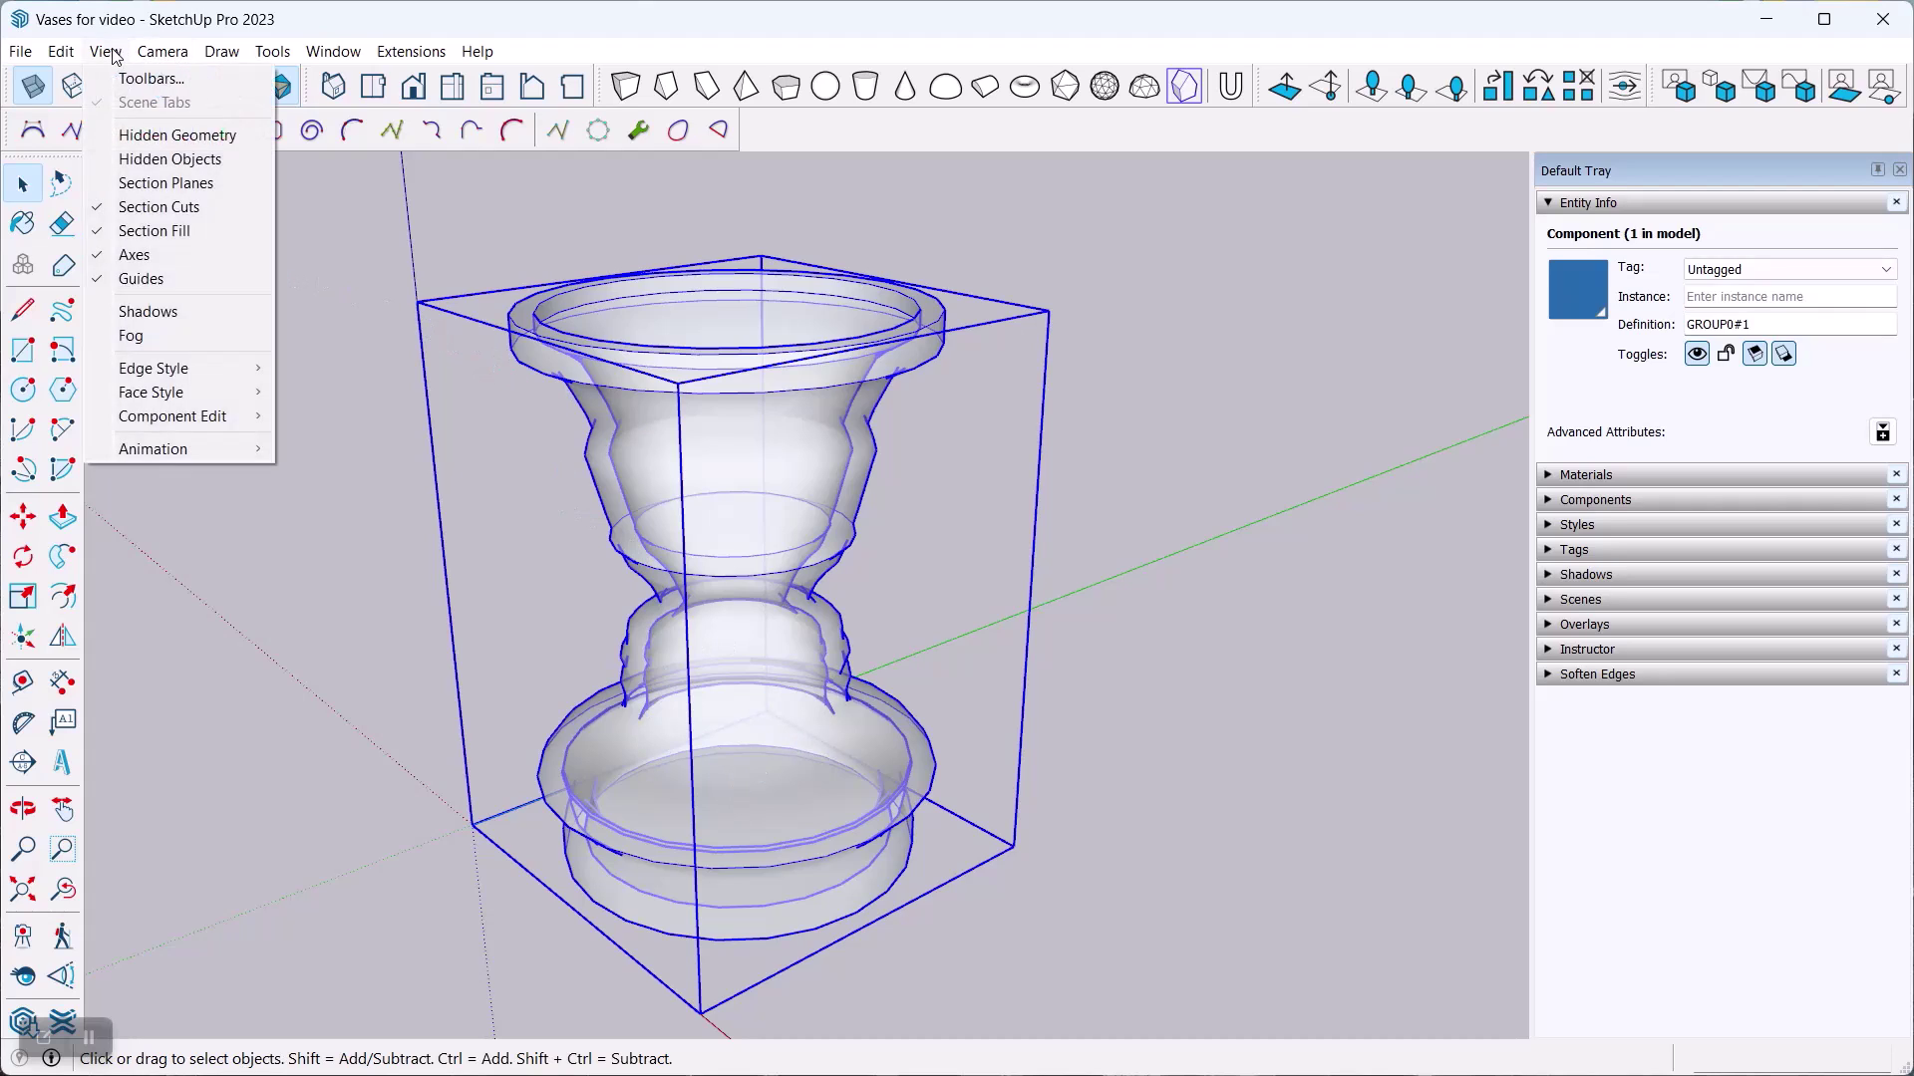
pyautogui.click(151, 28)
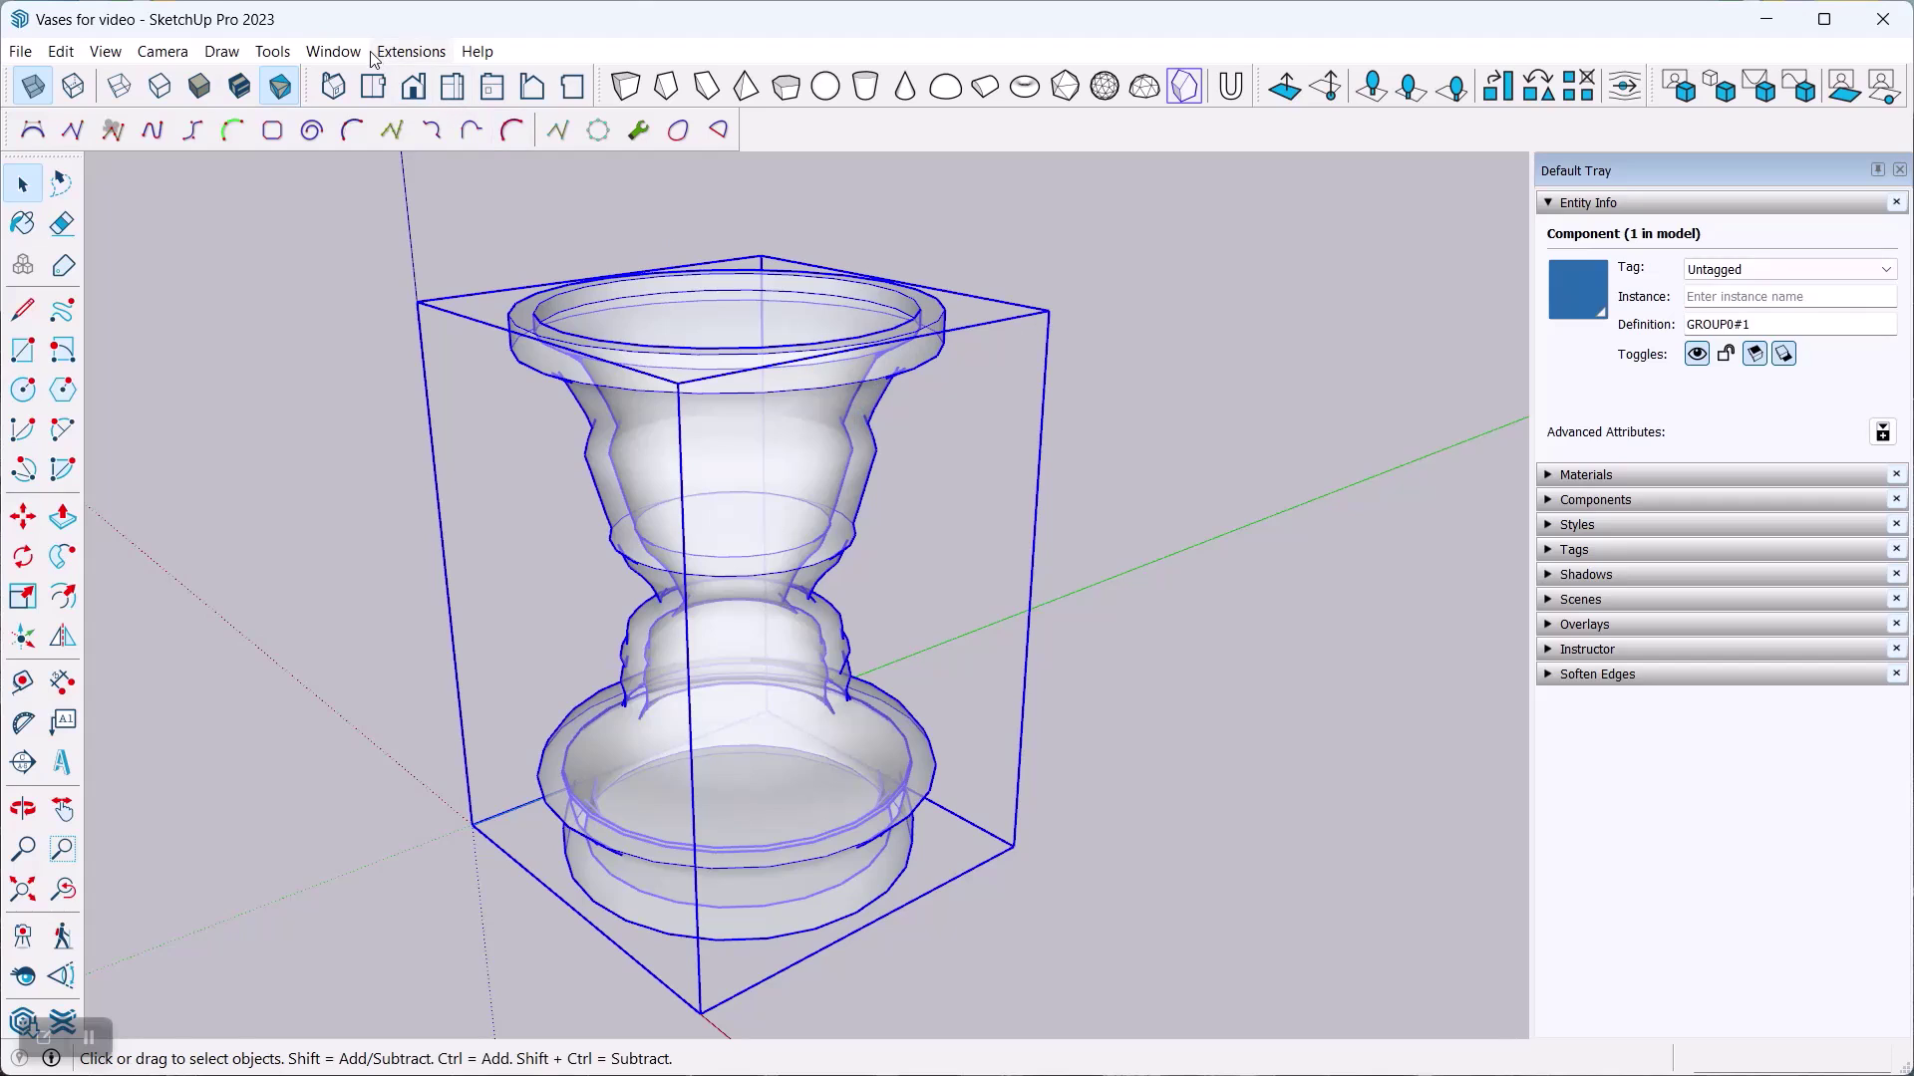
# Run Solid Inspector² from the Tools menu and position its window beside the vase.
pyautogui.click(272, 52)
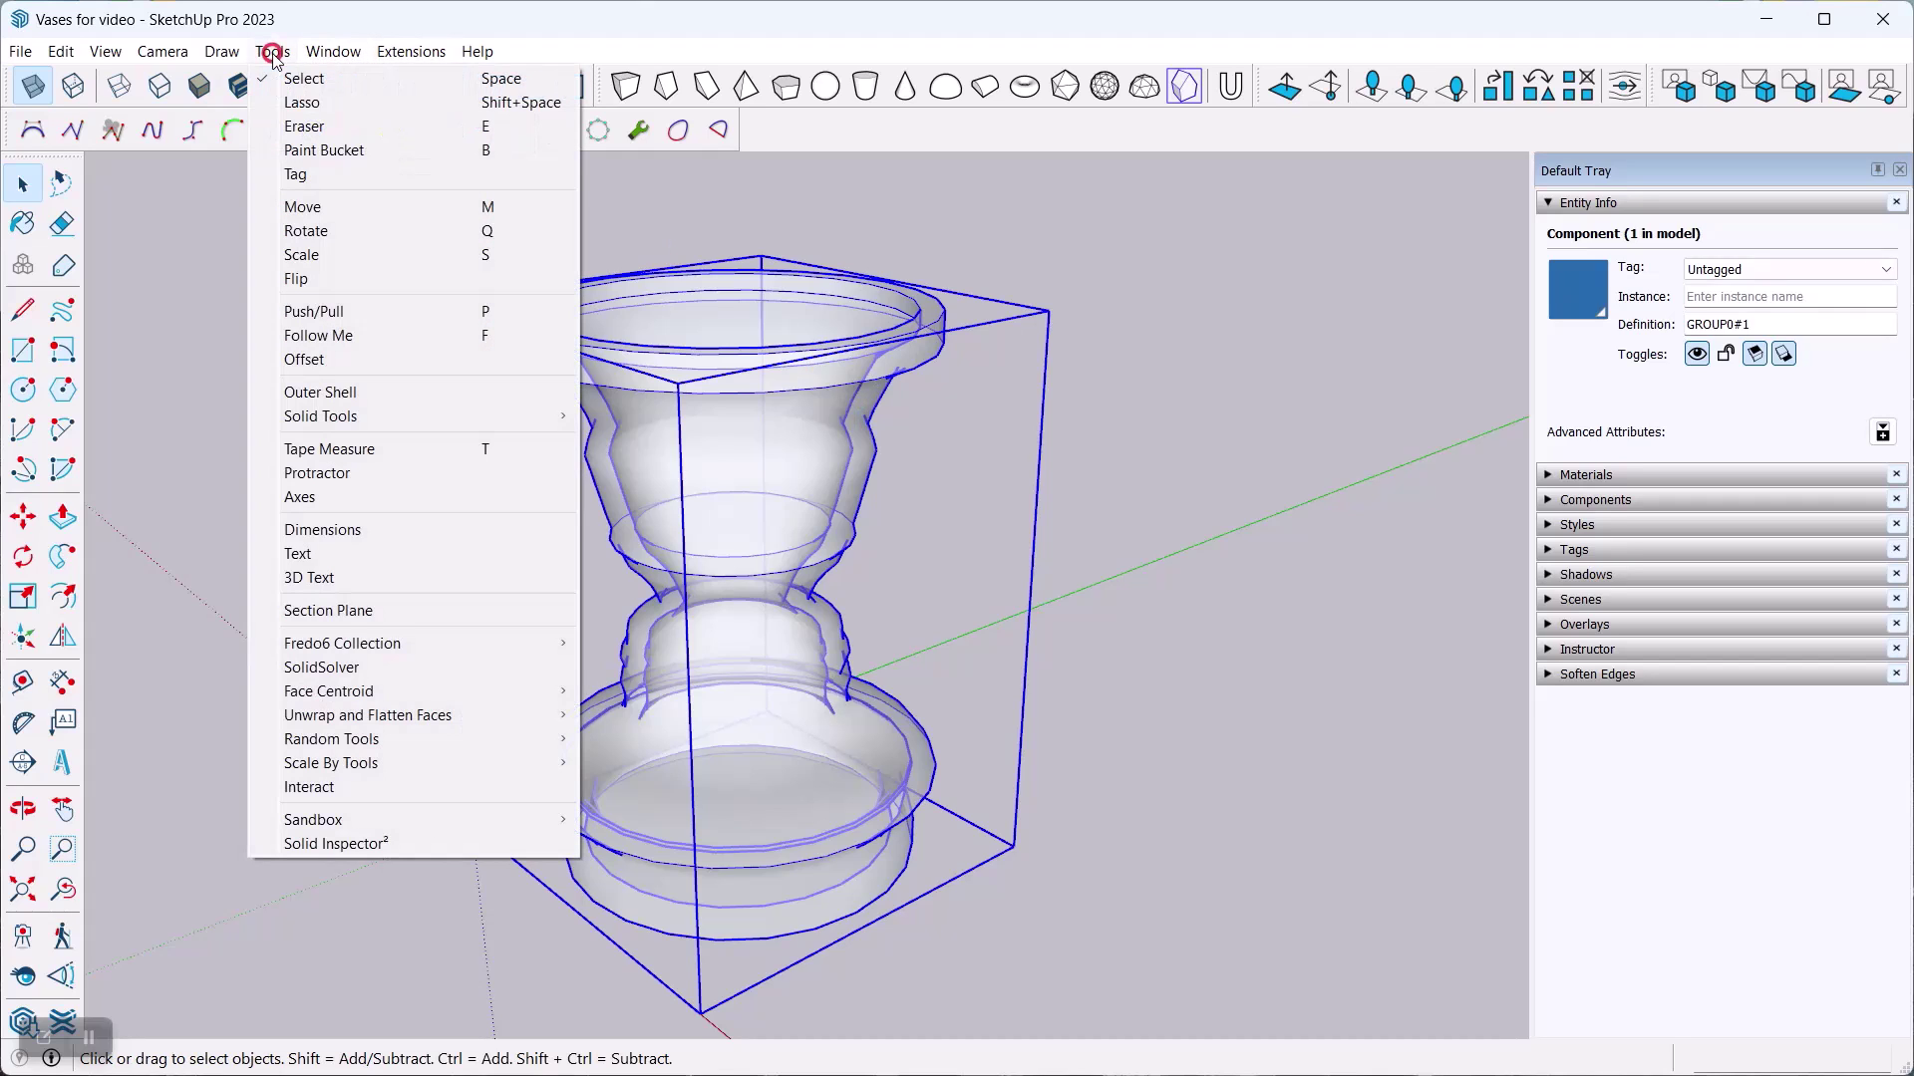
pyautogui.click(405, 848)
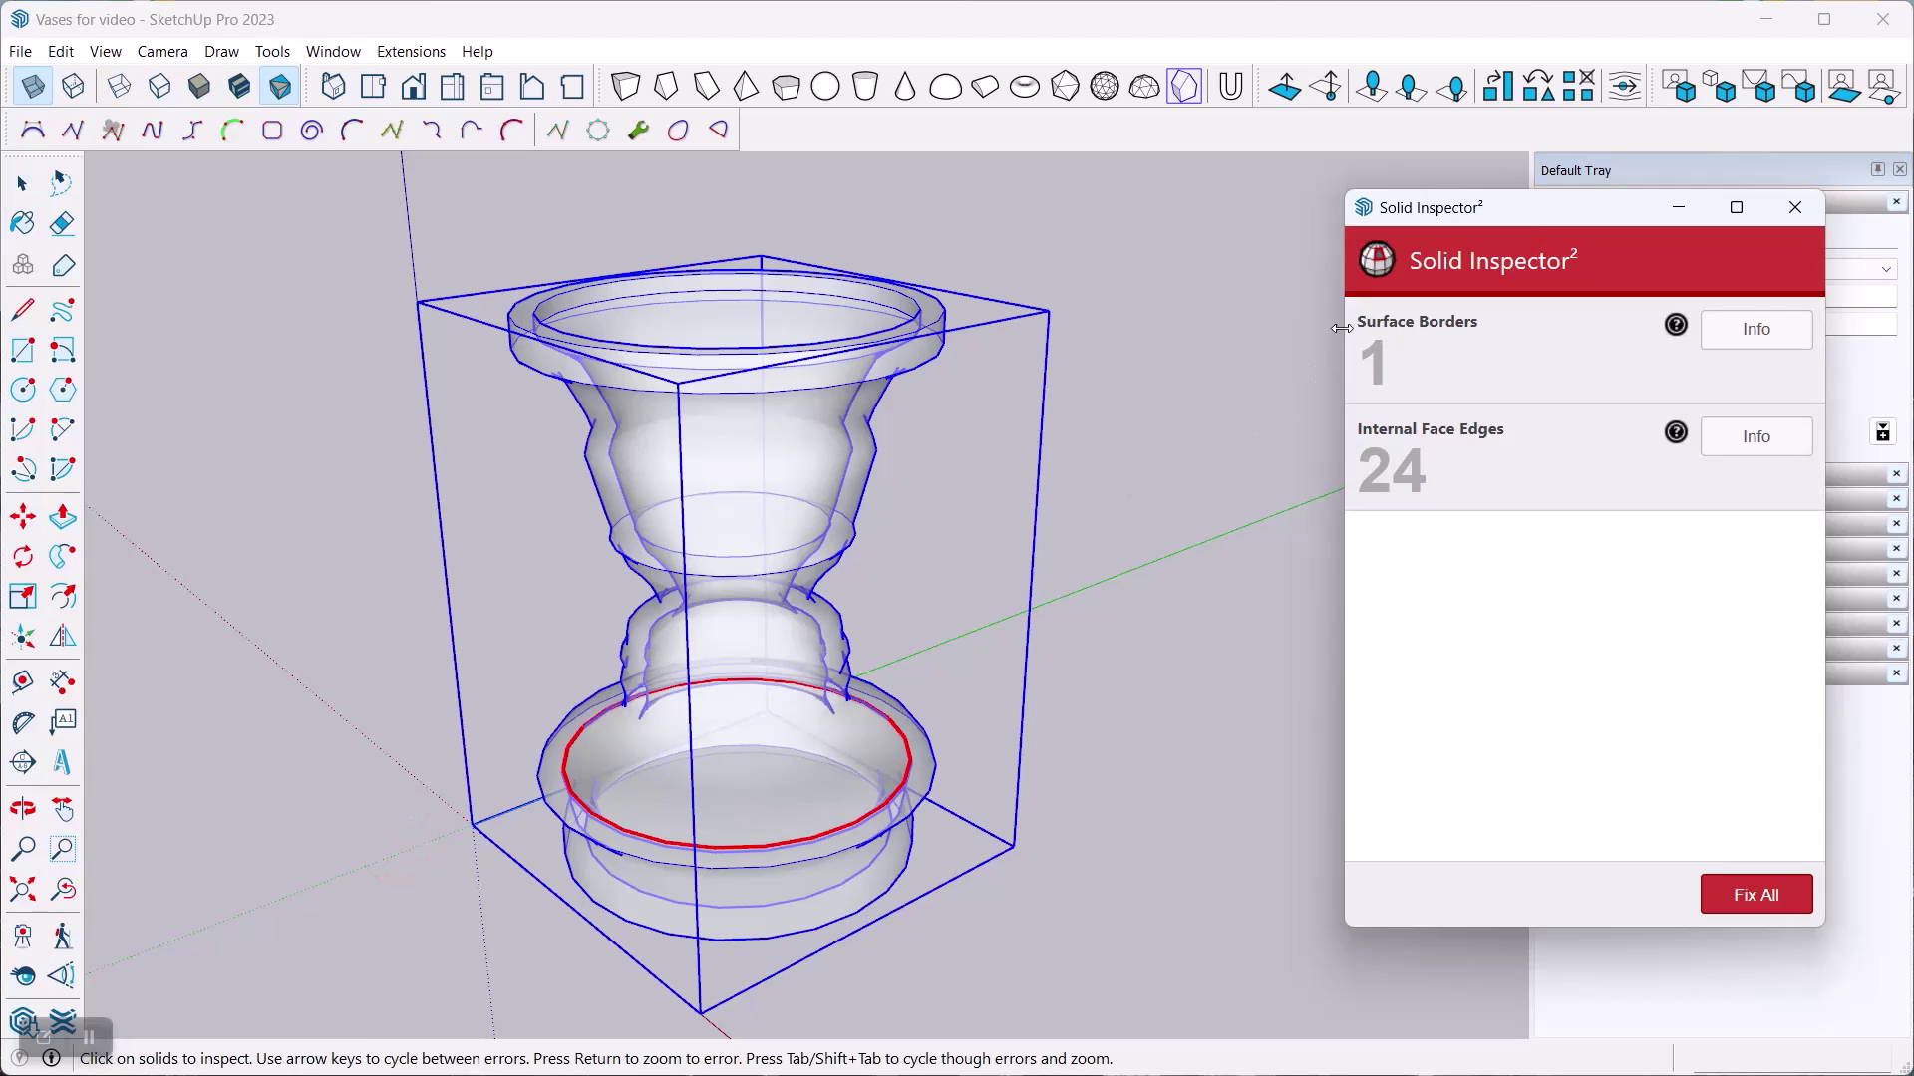
pyautogui.moveTo(1505, 208); pyautogui.dragTo(1301, 233)
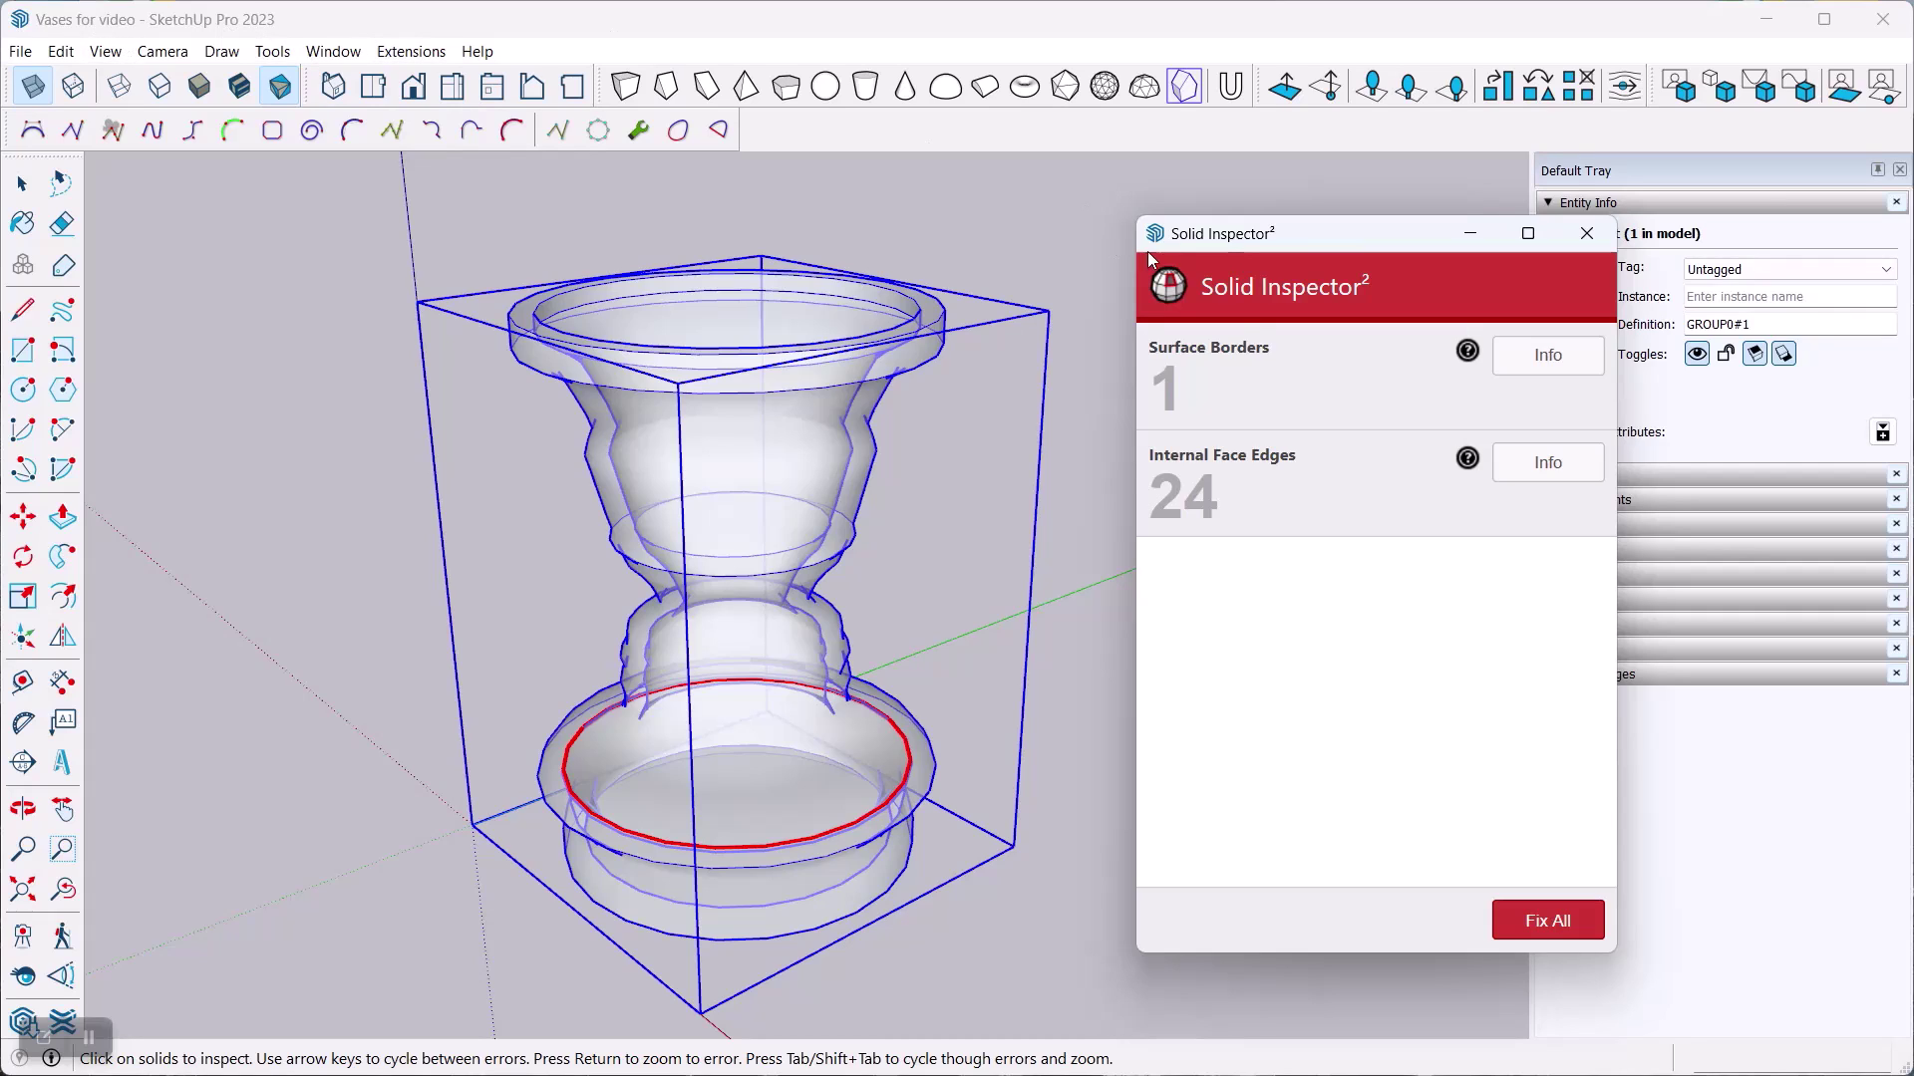
pyautogui.click(1290, 231)
pyautogui.moveTo(1313, 235); pyautogui.dragTo(1354, 227)
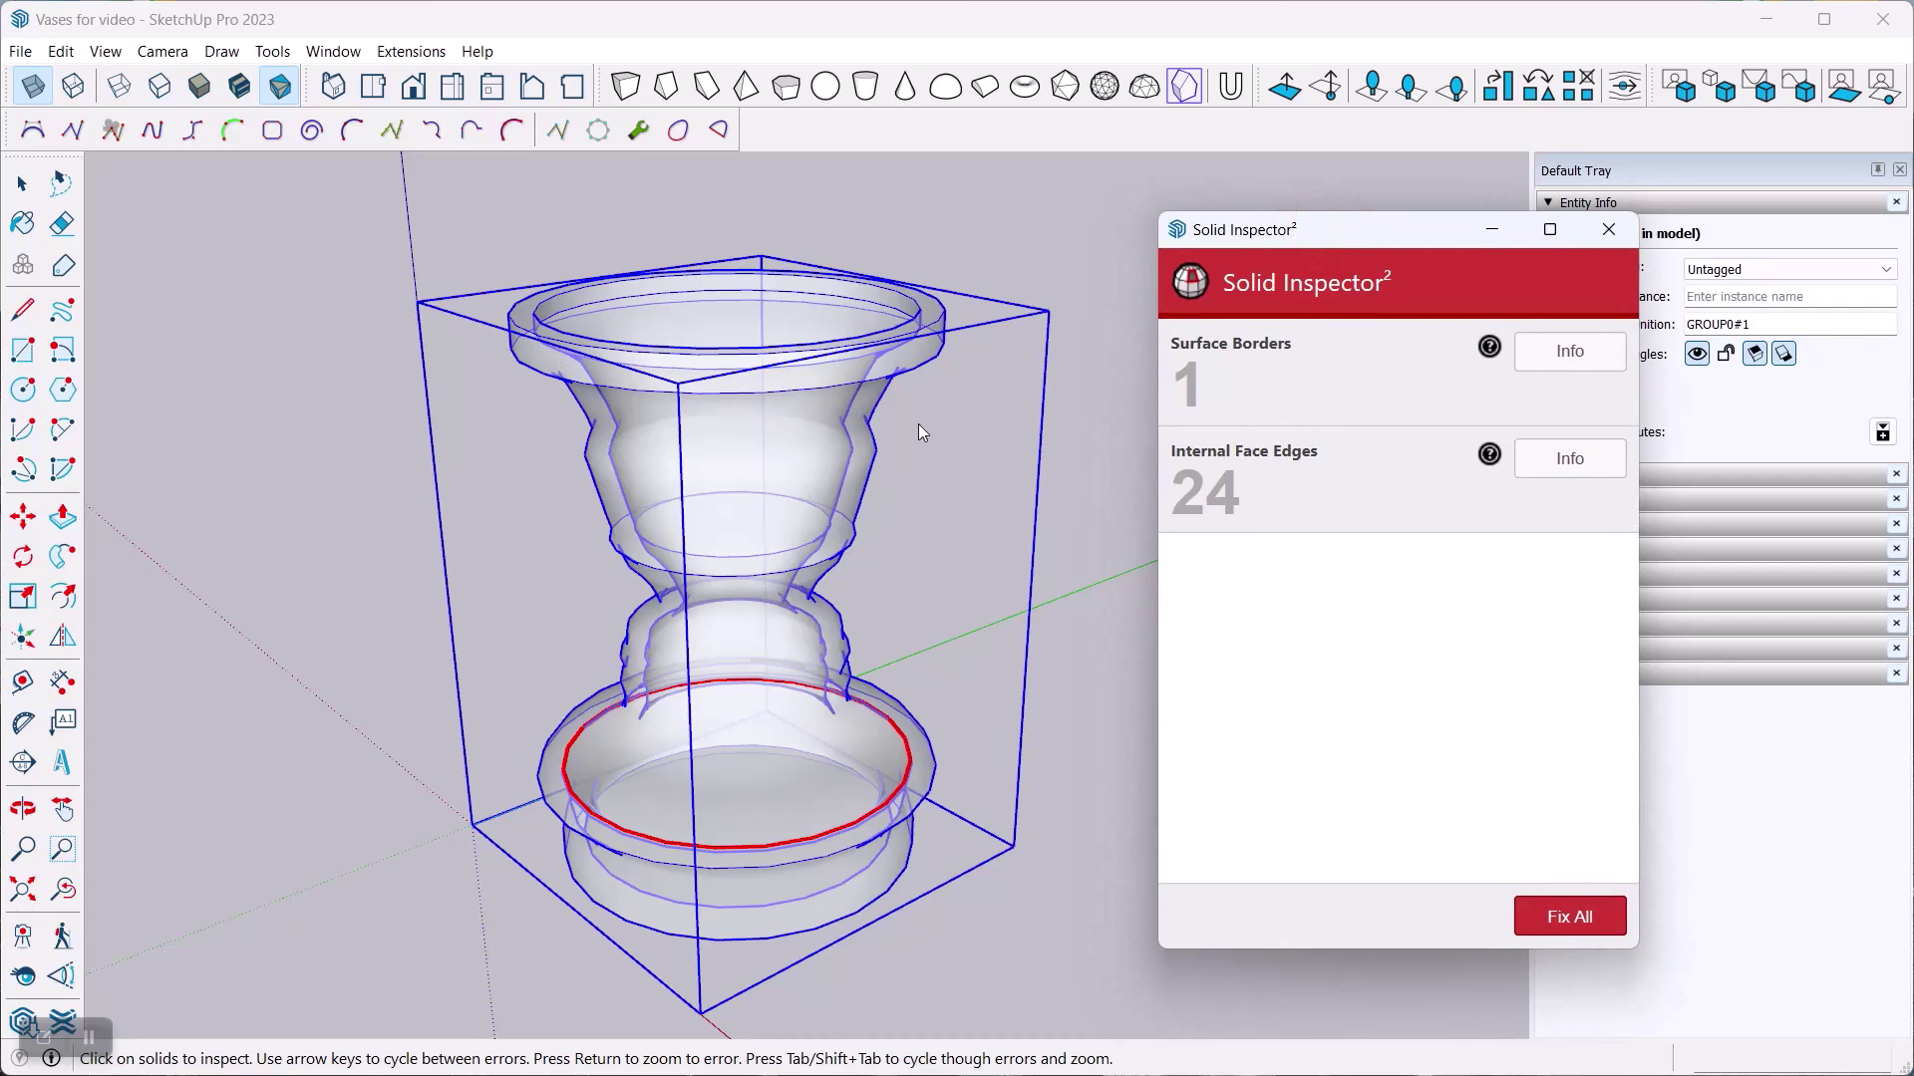
# Highlight the 1 surface border and 24 internal face edges, moving the window off the model.
pyautogui.click(1257, 381)
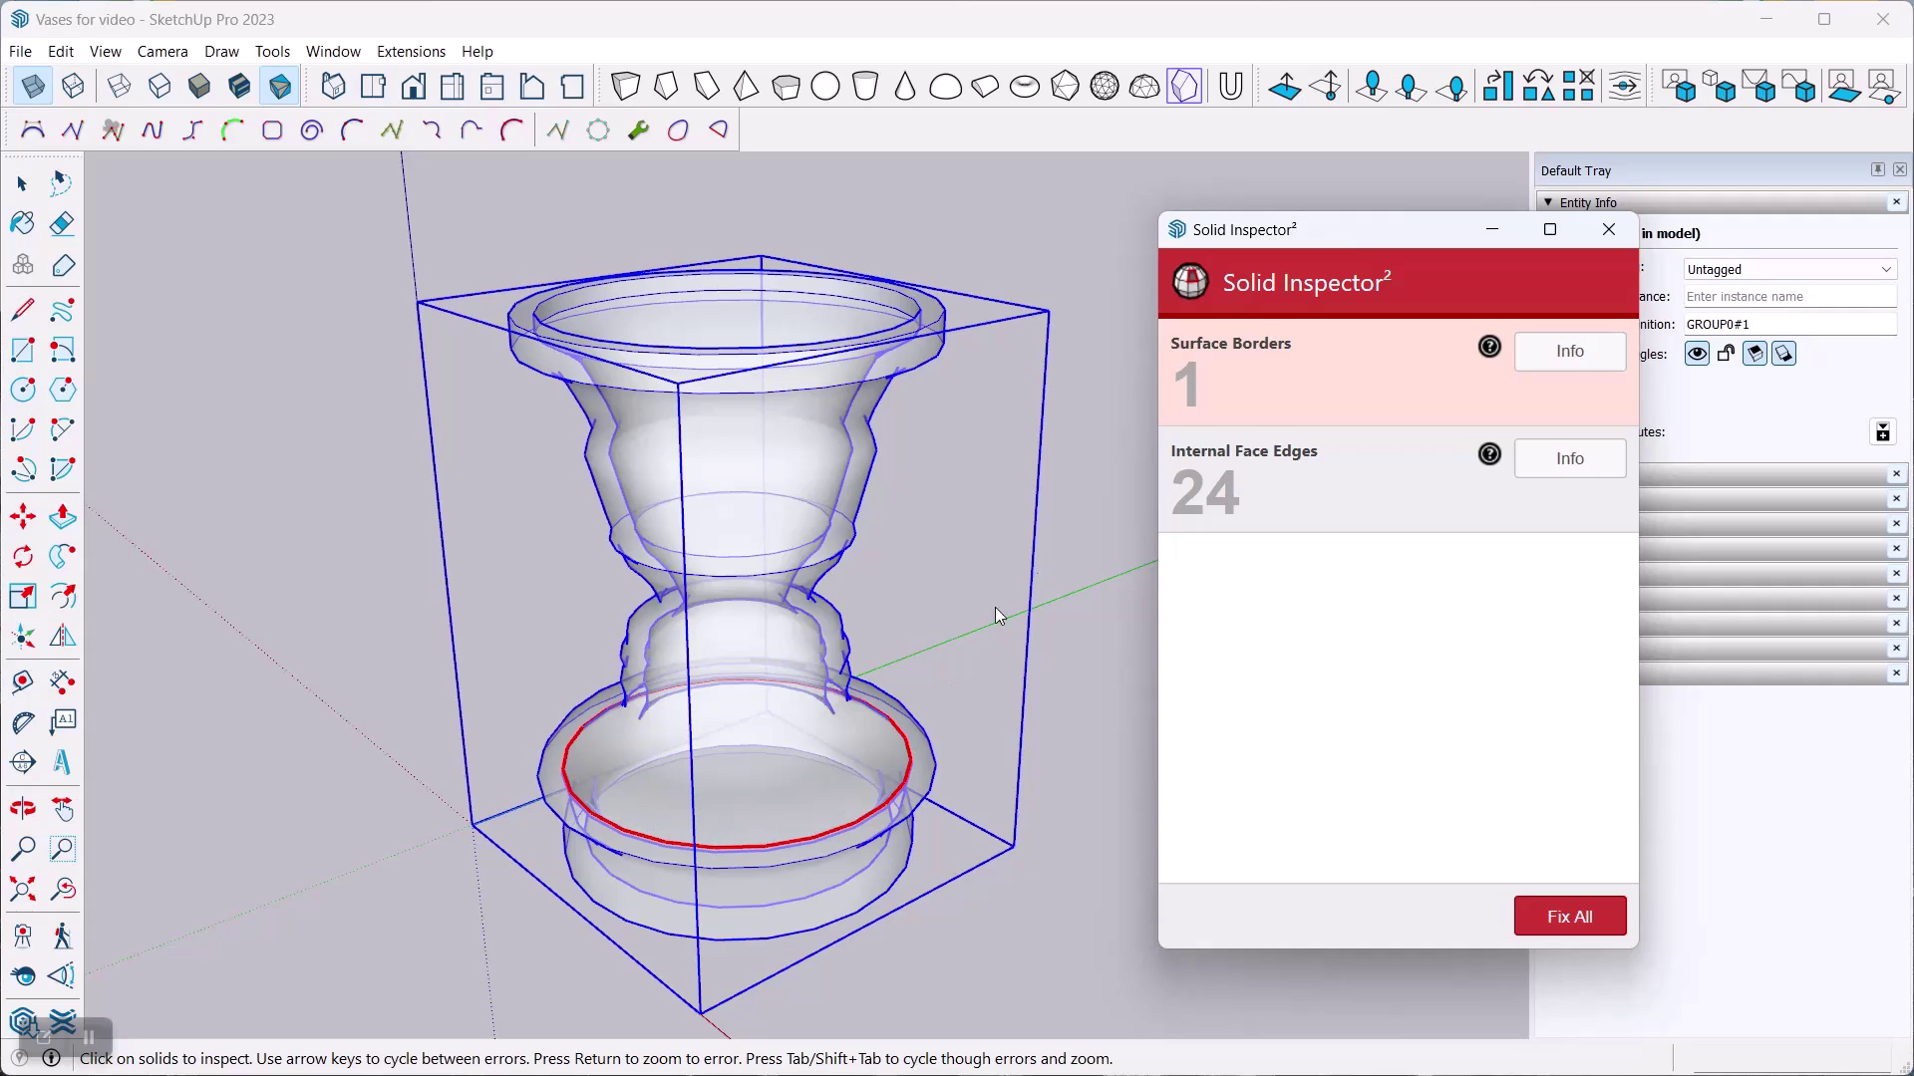
pyautogui.click(1316, 471)
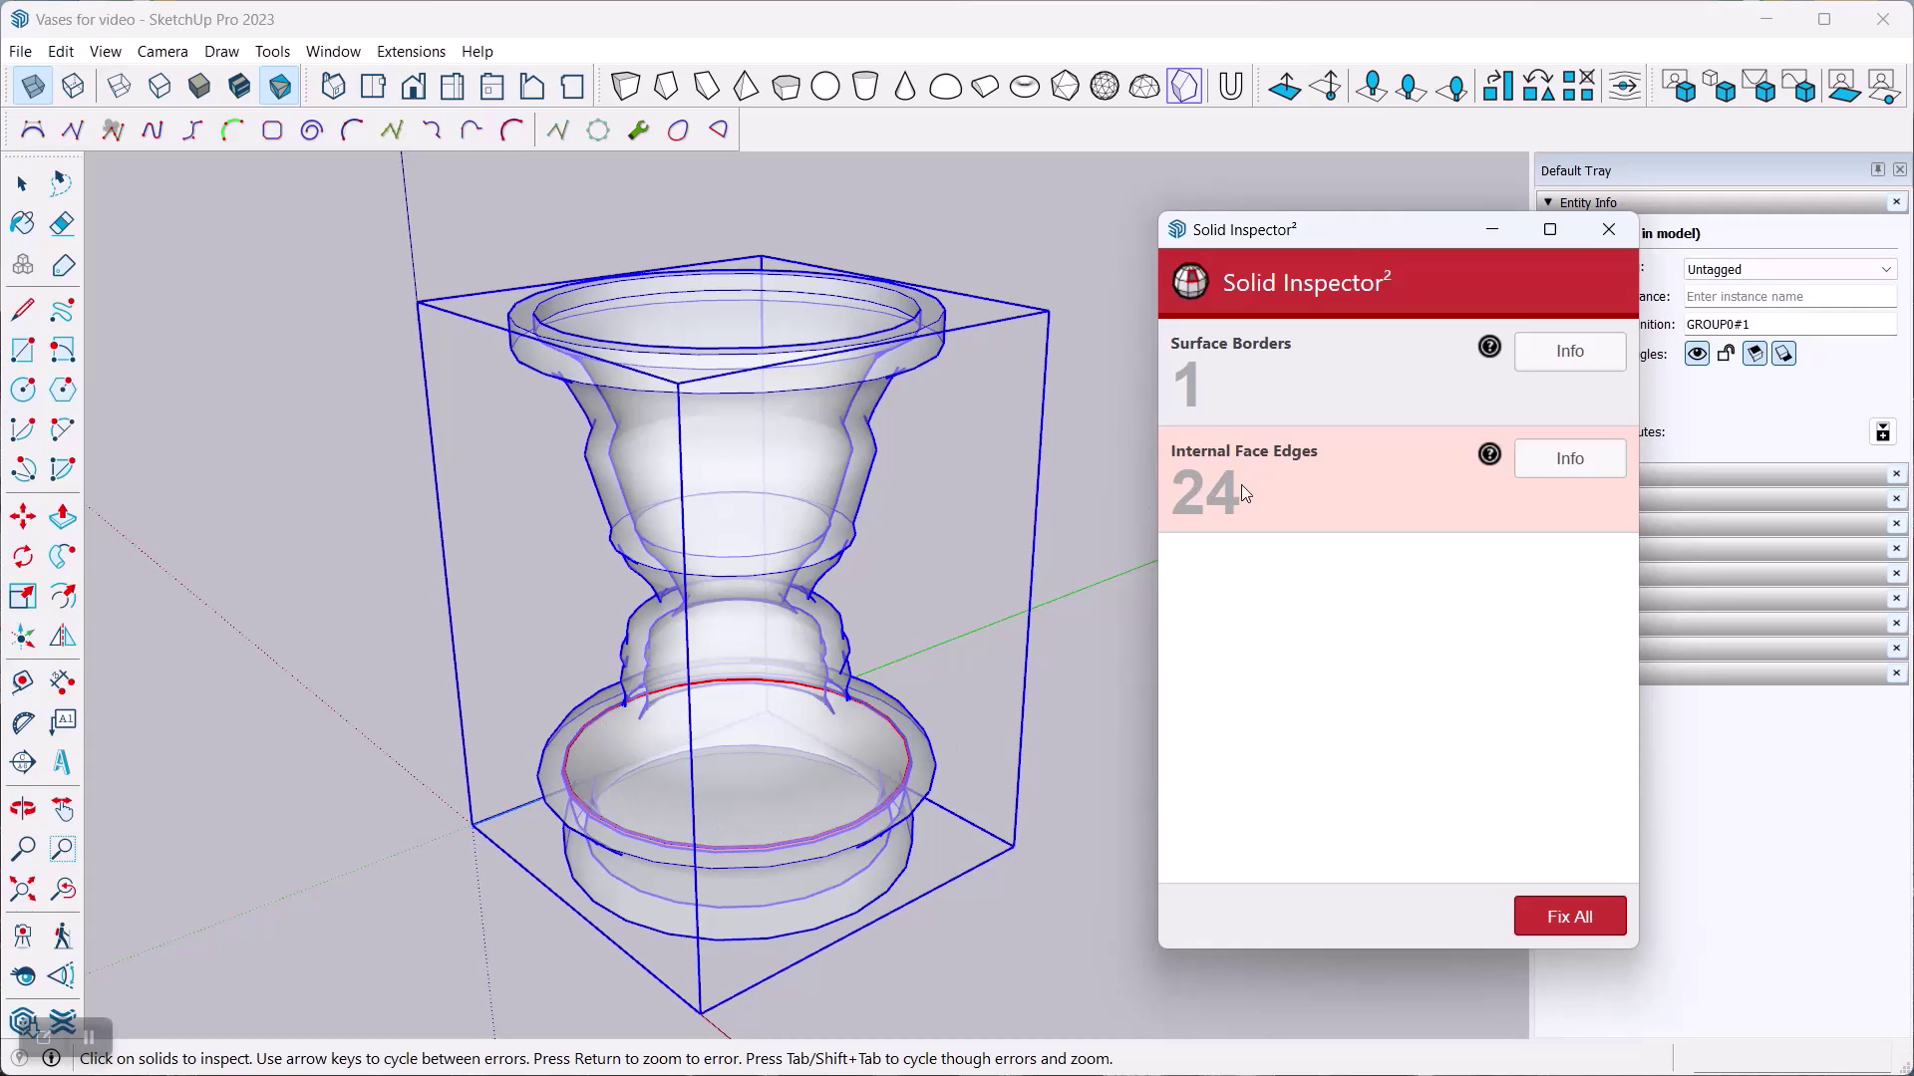
pyautogui.moveTo(1317, 231); pyautogui.dragTo(1452, 232)
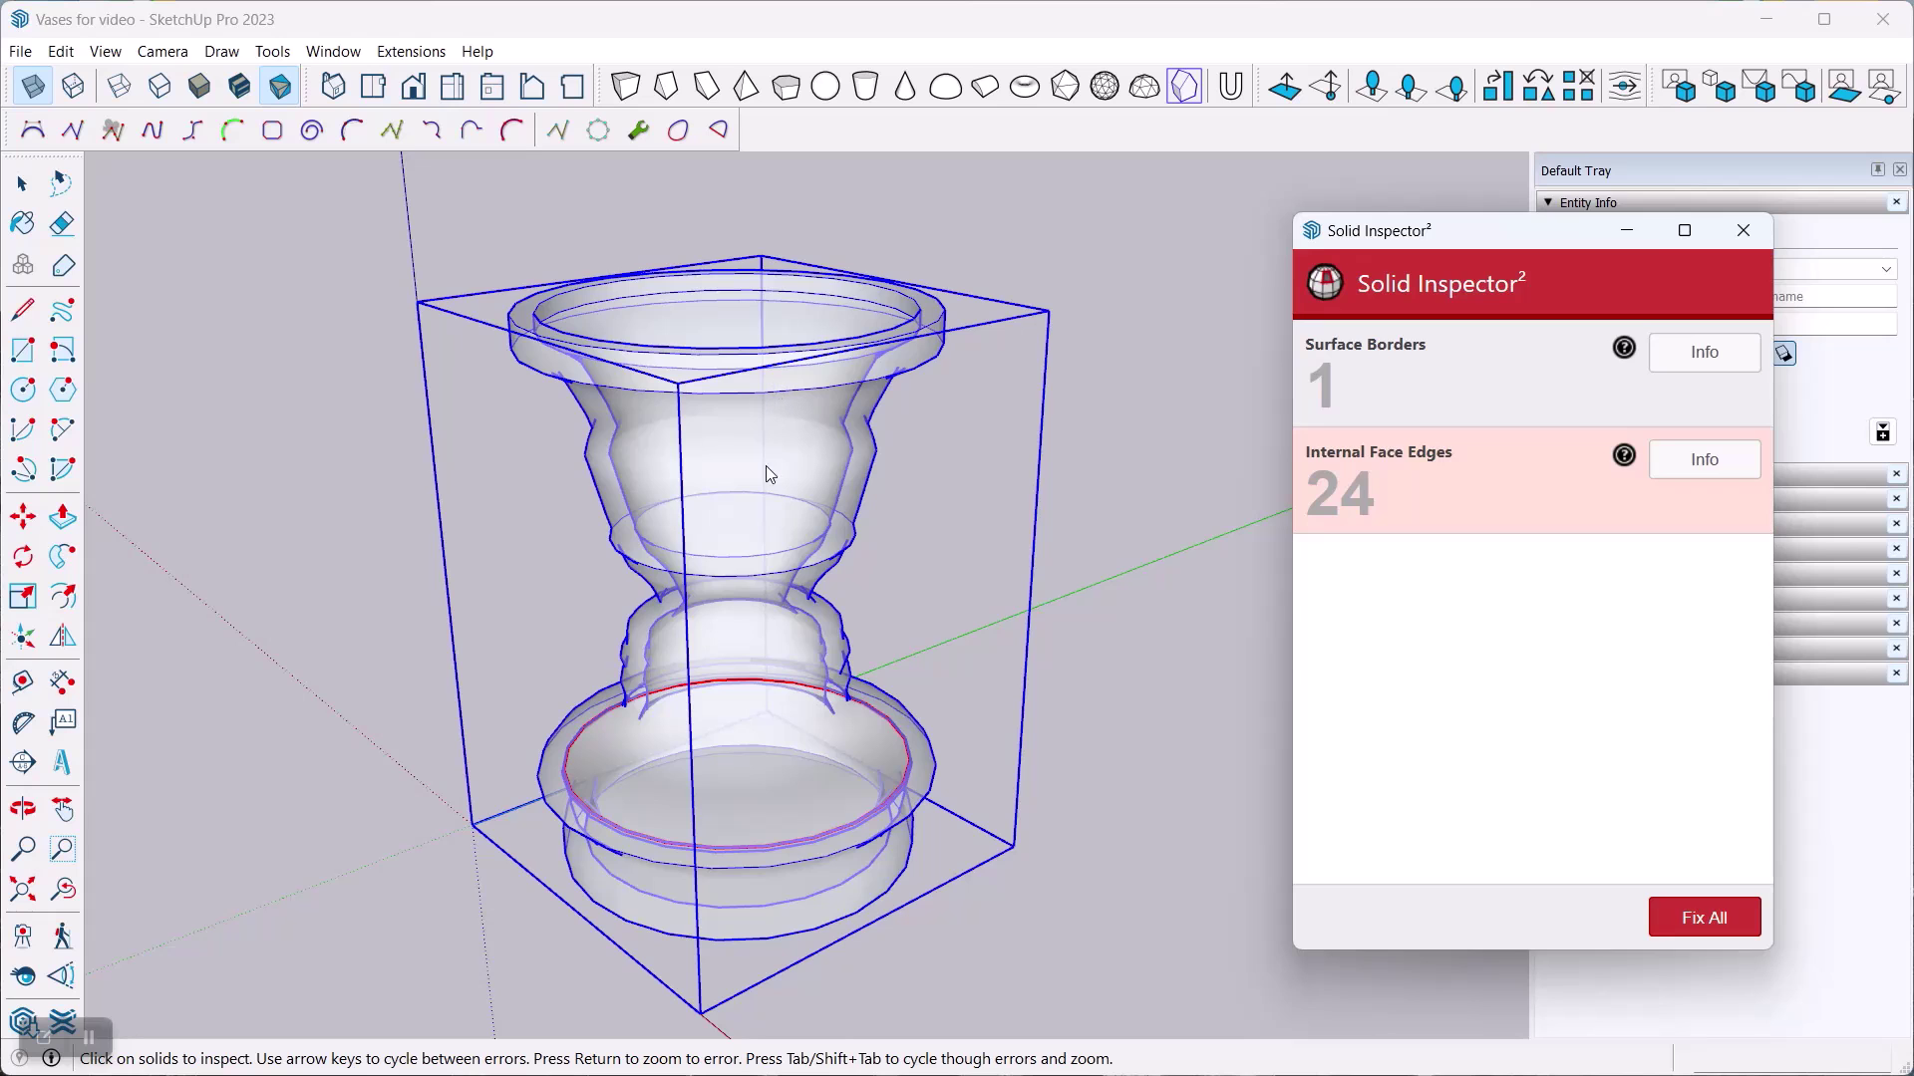
pyautogui.moveTo(725, 616); pyautogui.dragTo(548, 321, button='middle')
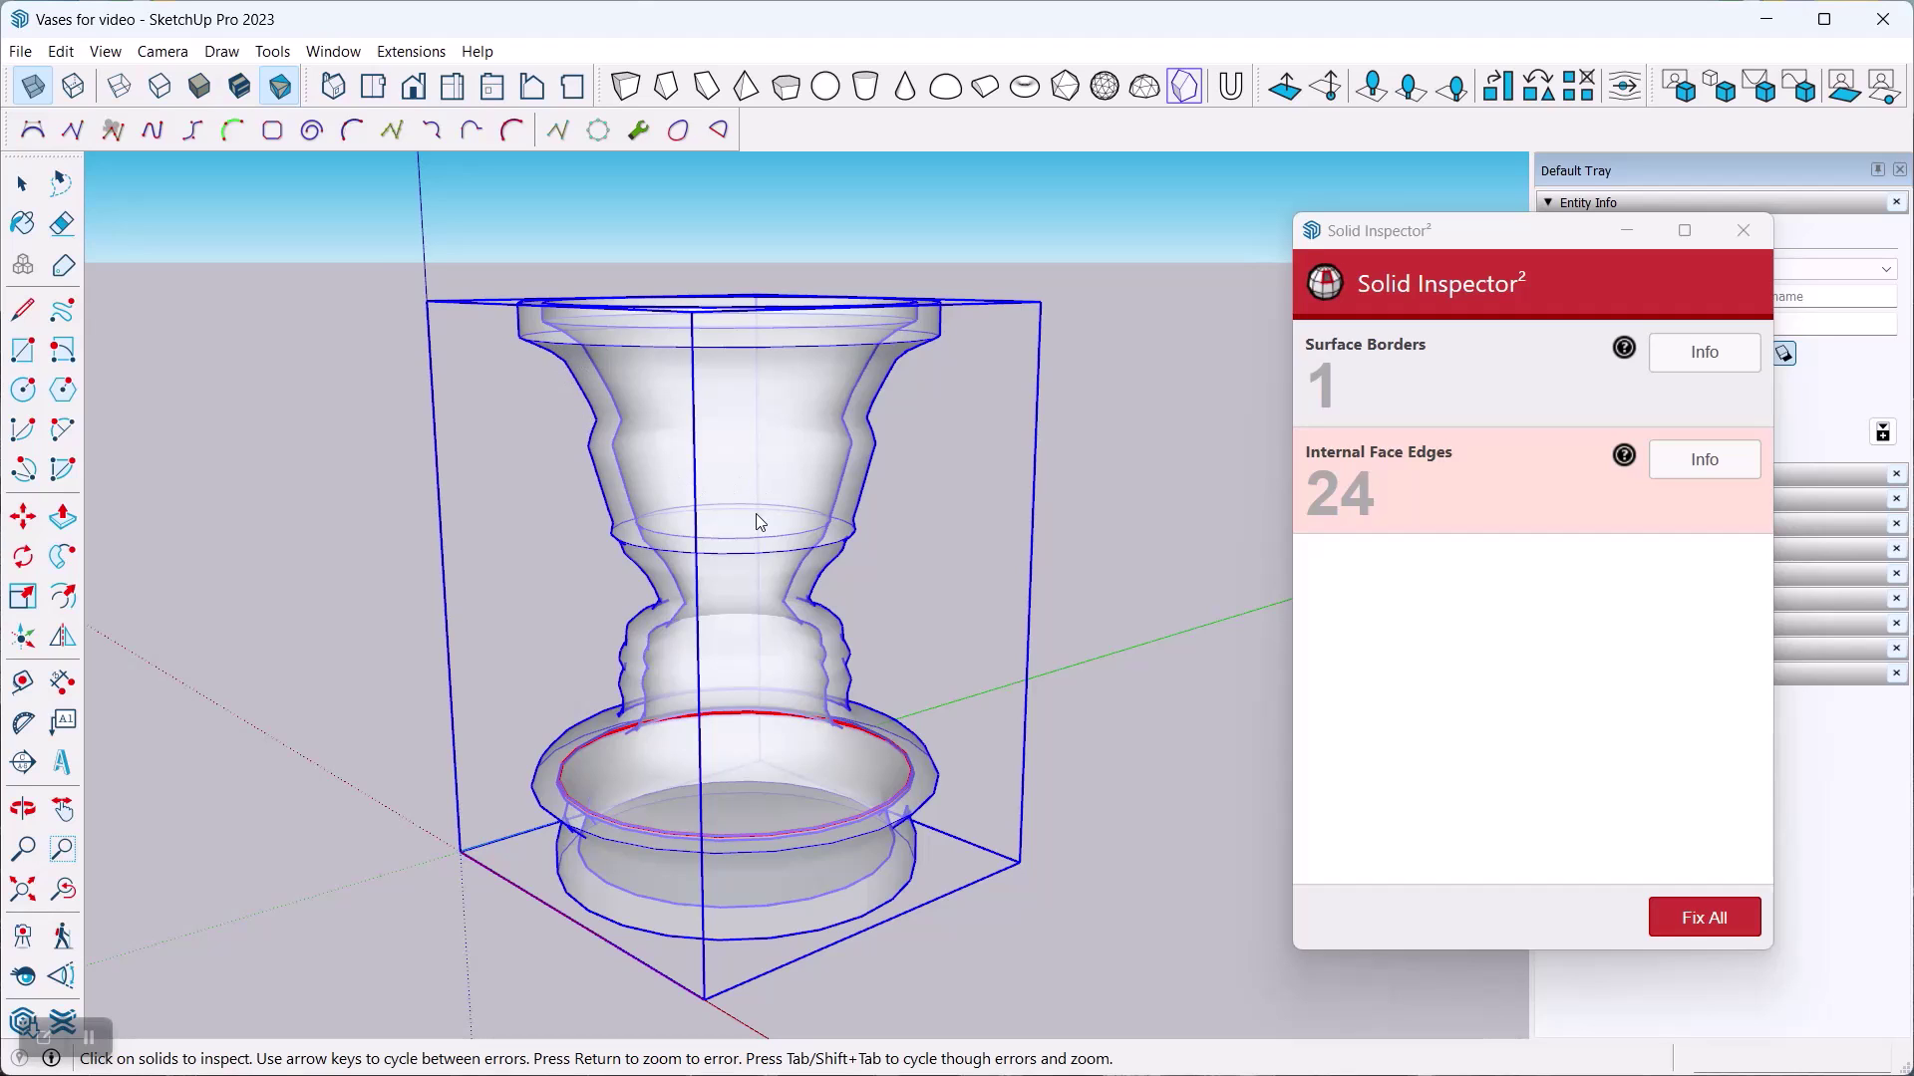
# Zoom and orbit in on the red-flagged error ring near the vase's lower lip.
pyautogui.scroll(4, 845, 635)
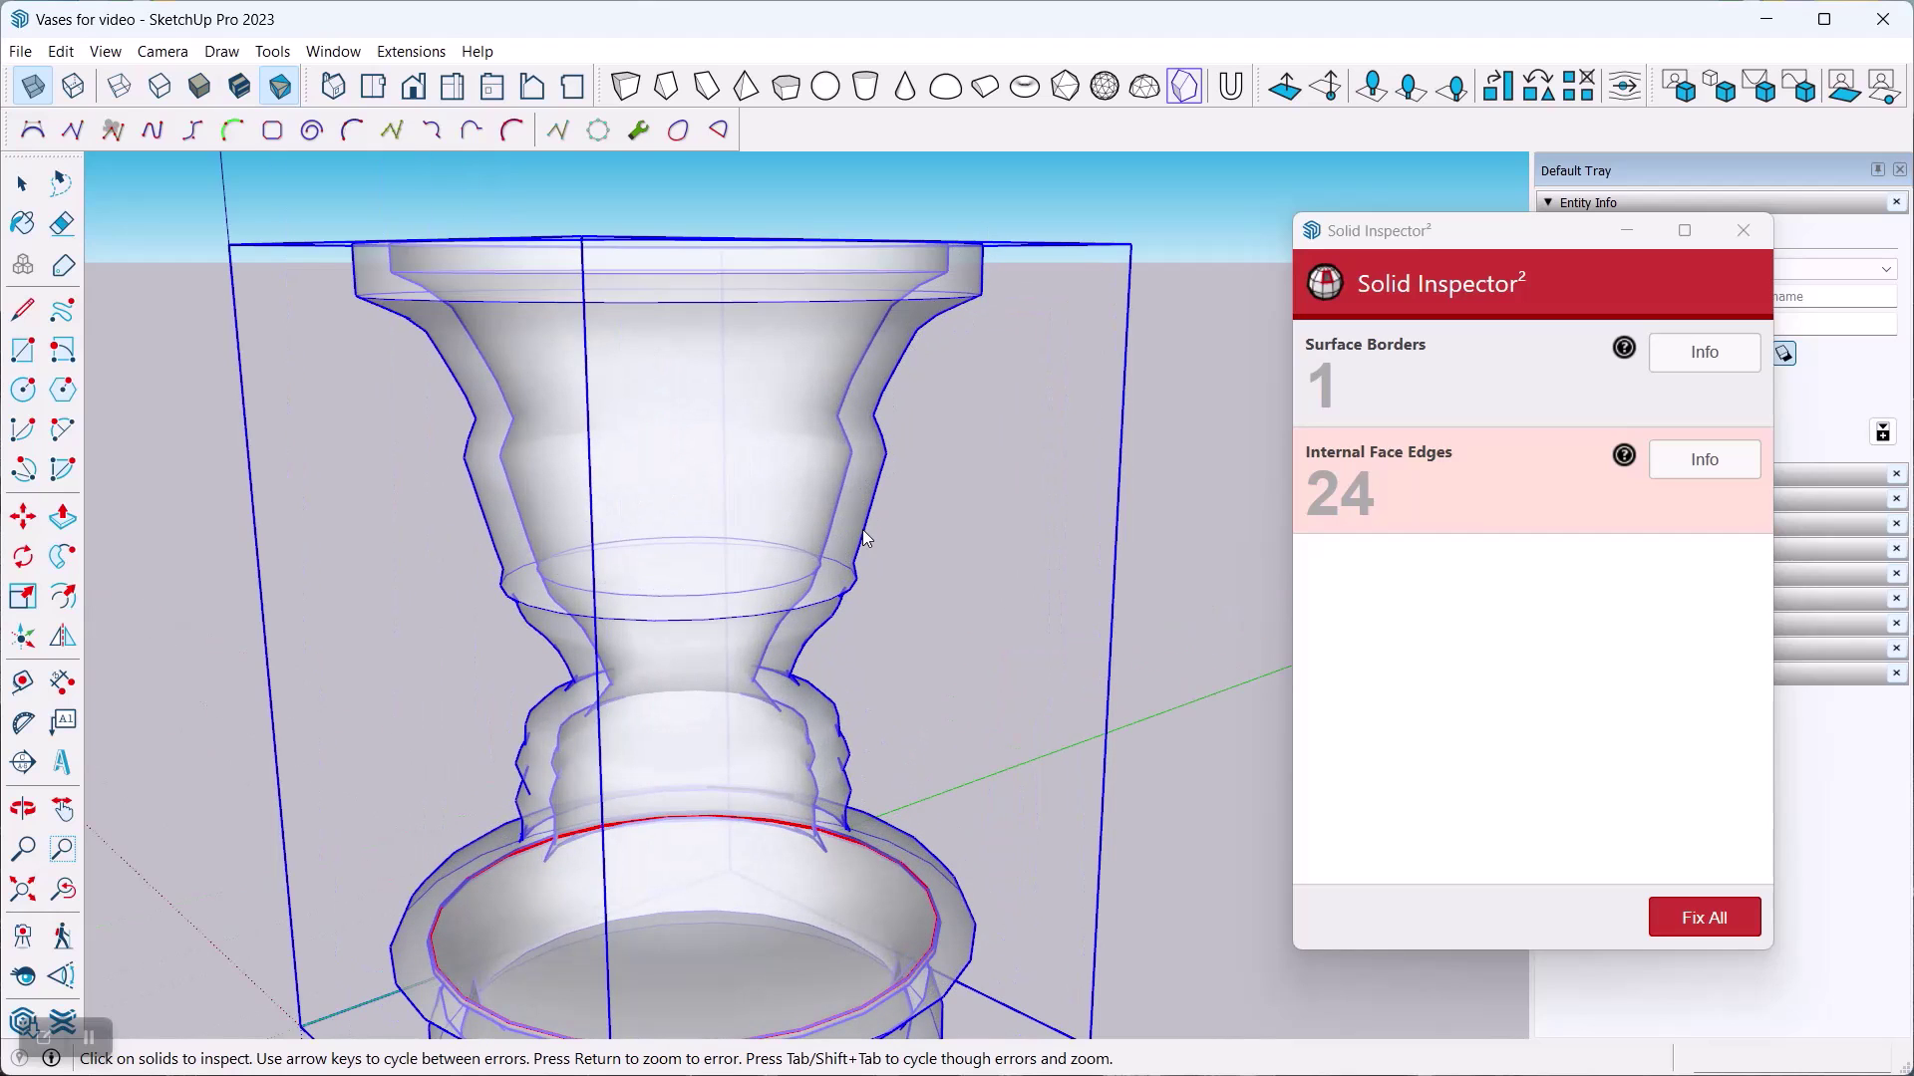
pyautogui.moveTo(867, 618); pyautogui.dragTo(852, 392, button='middle')
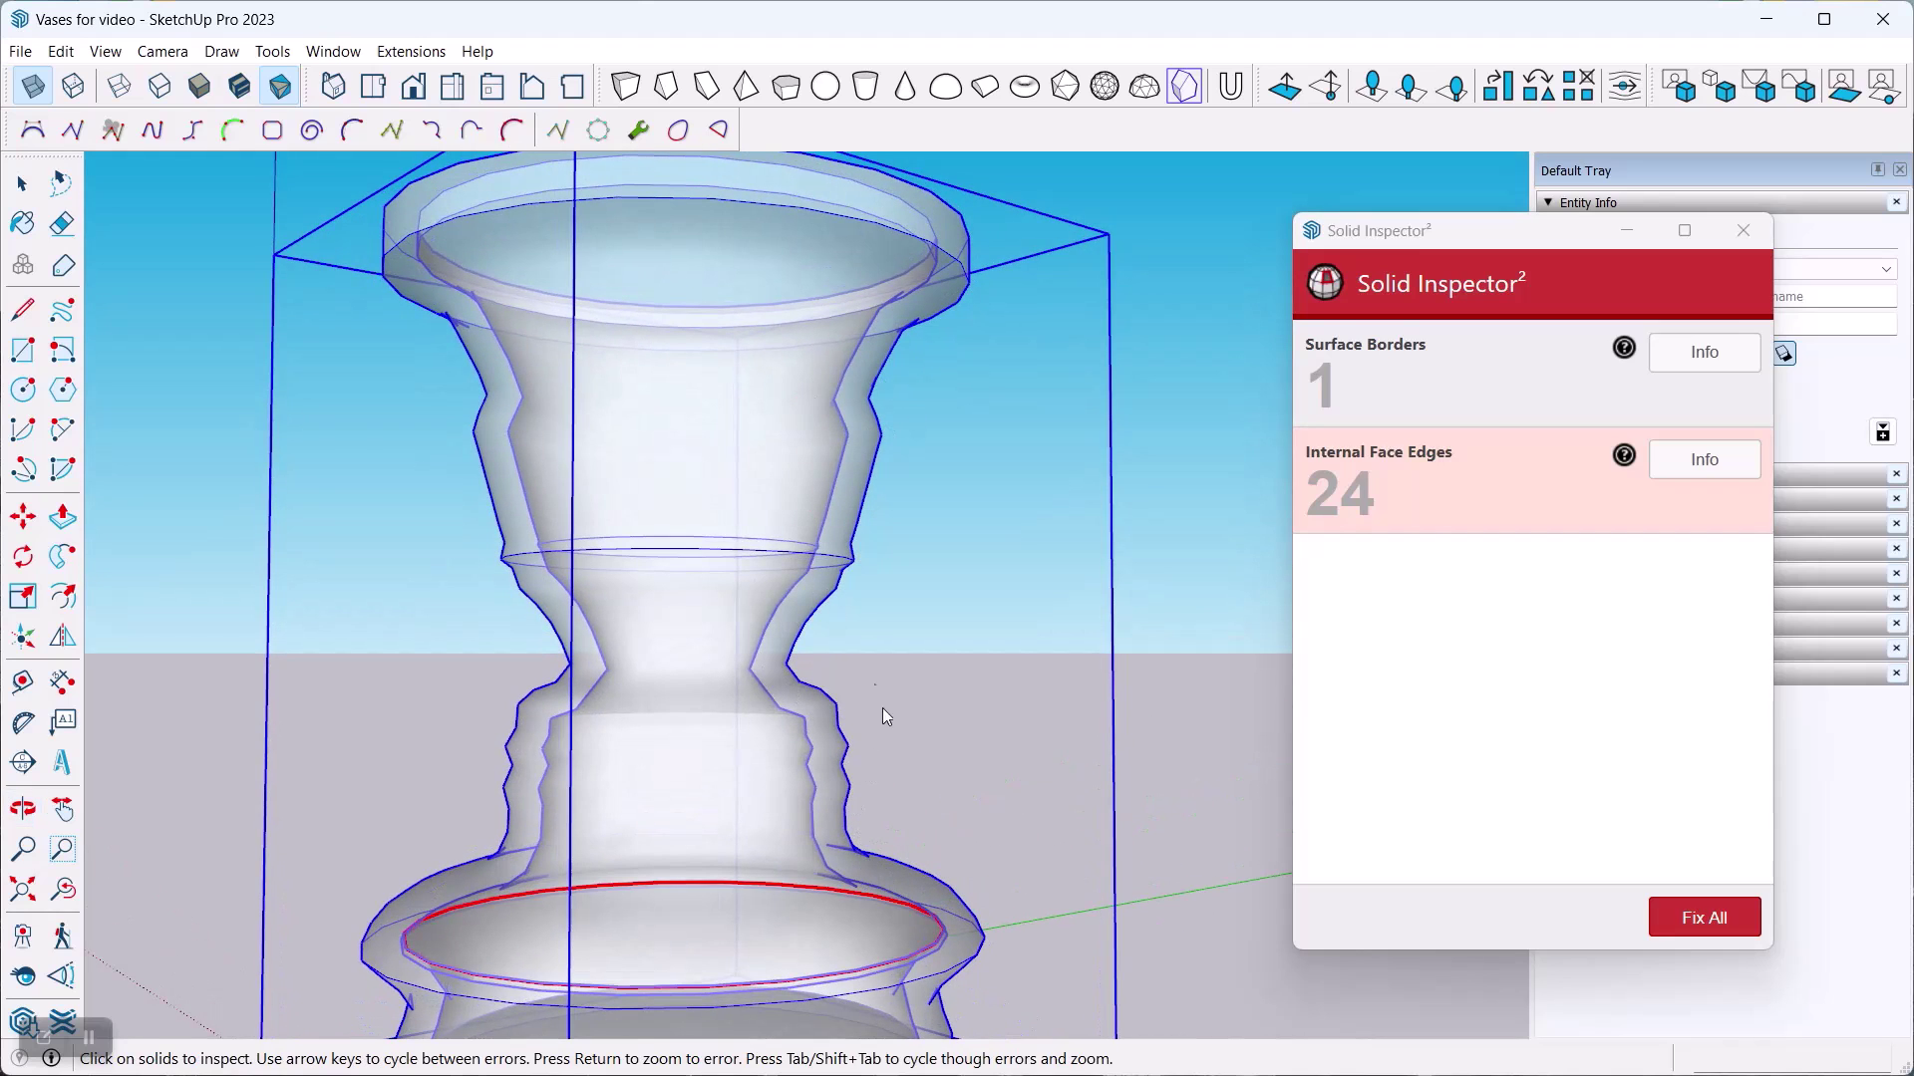
pyautogui.scroll(-3, 789, 474)
pyautogui.scroll(5, 929, 804)
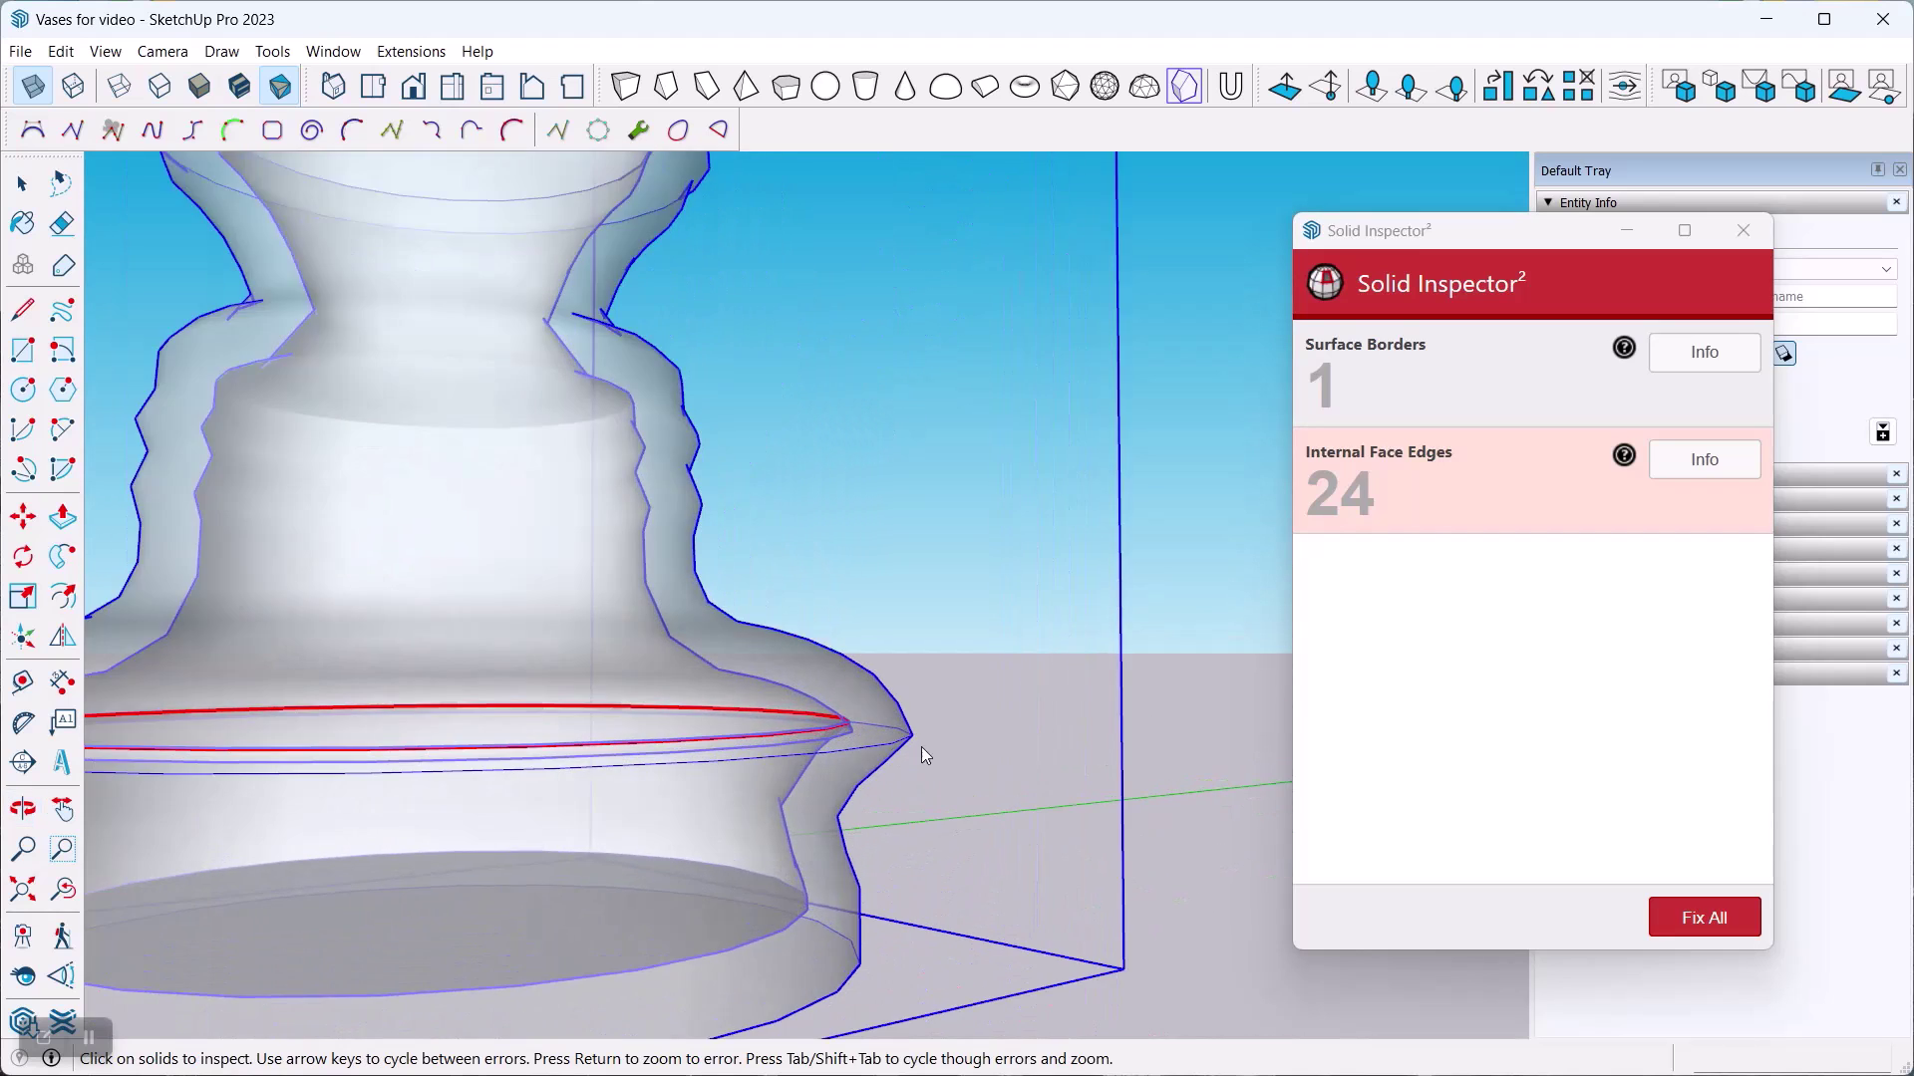
pyautogui.scroll(2, 921, 746)
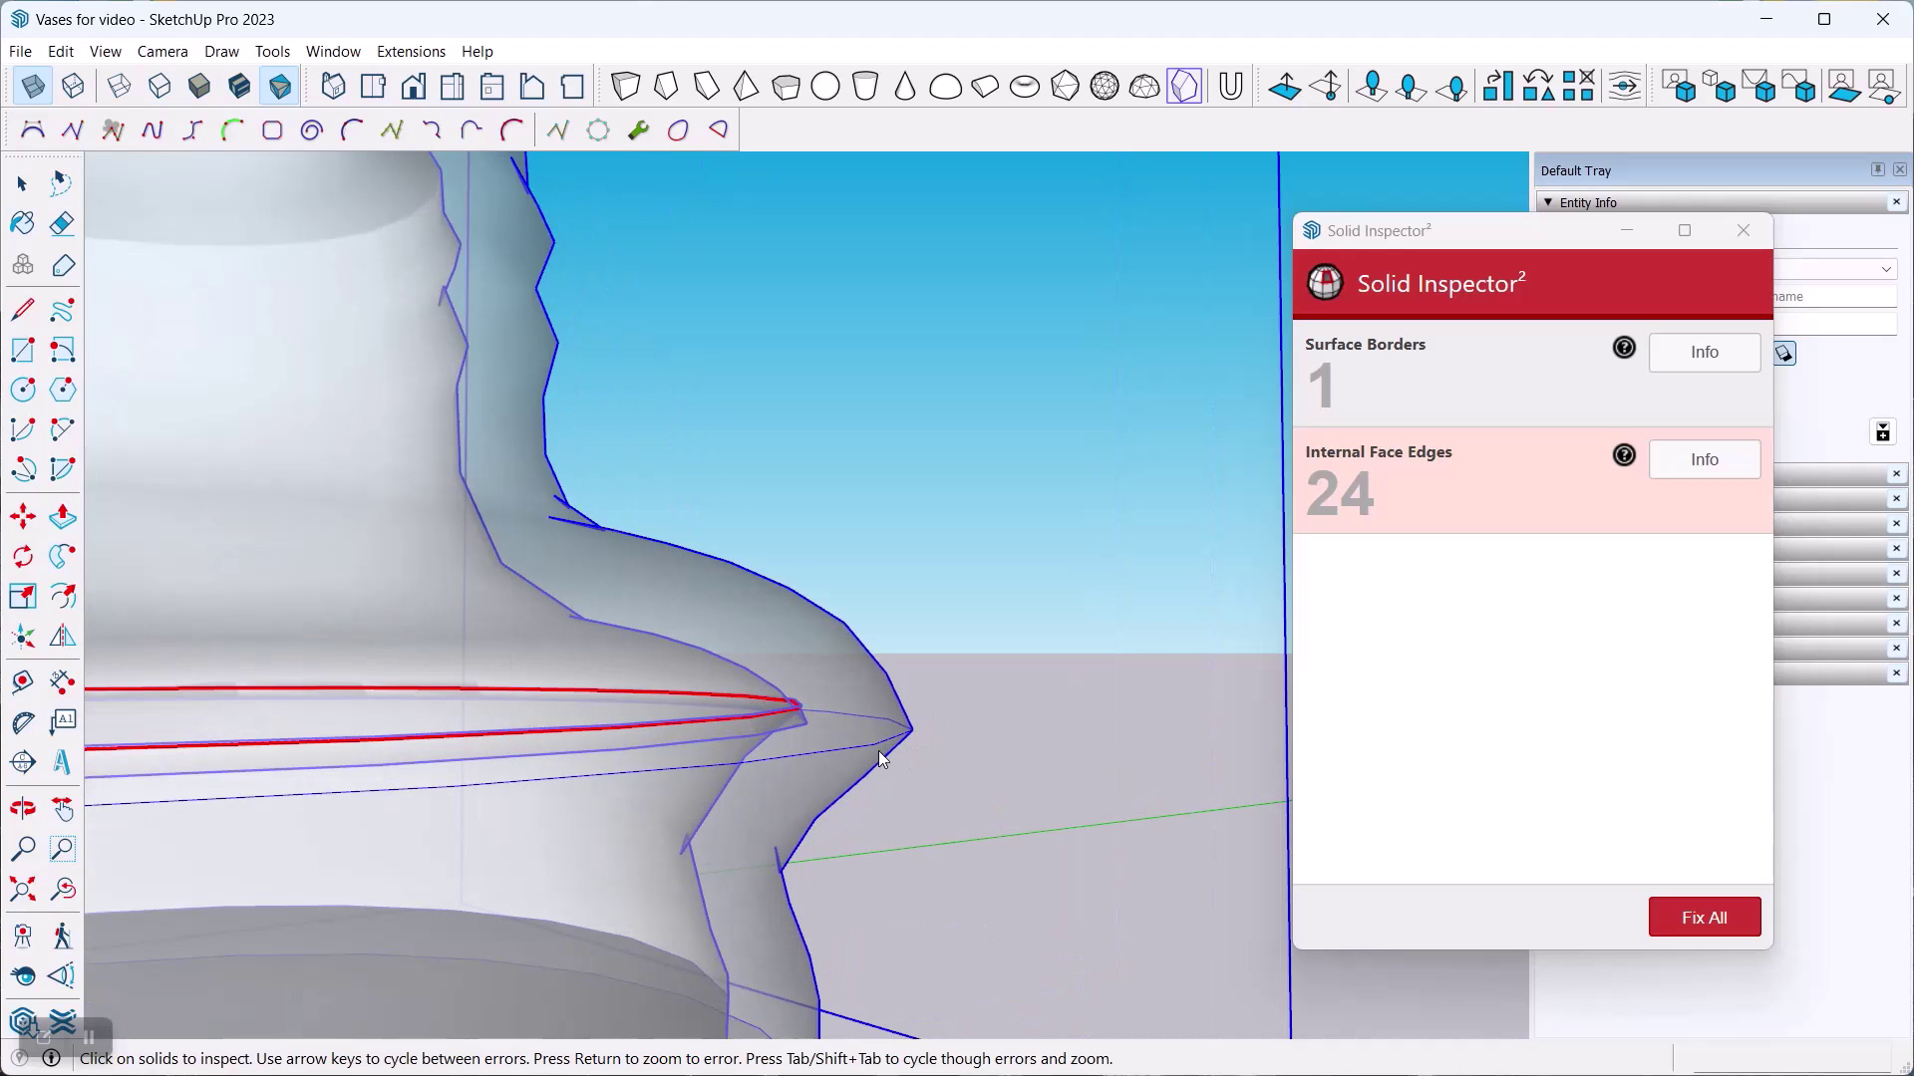
pyautogui.scroll(1, 798, 738)
pyautogui.scroll(4, 797, 738)
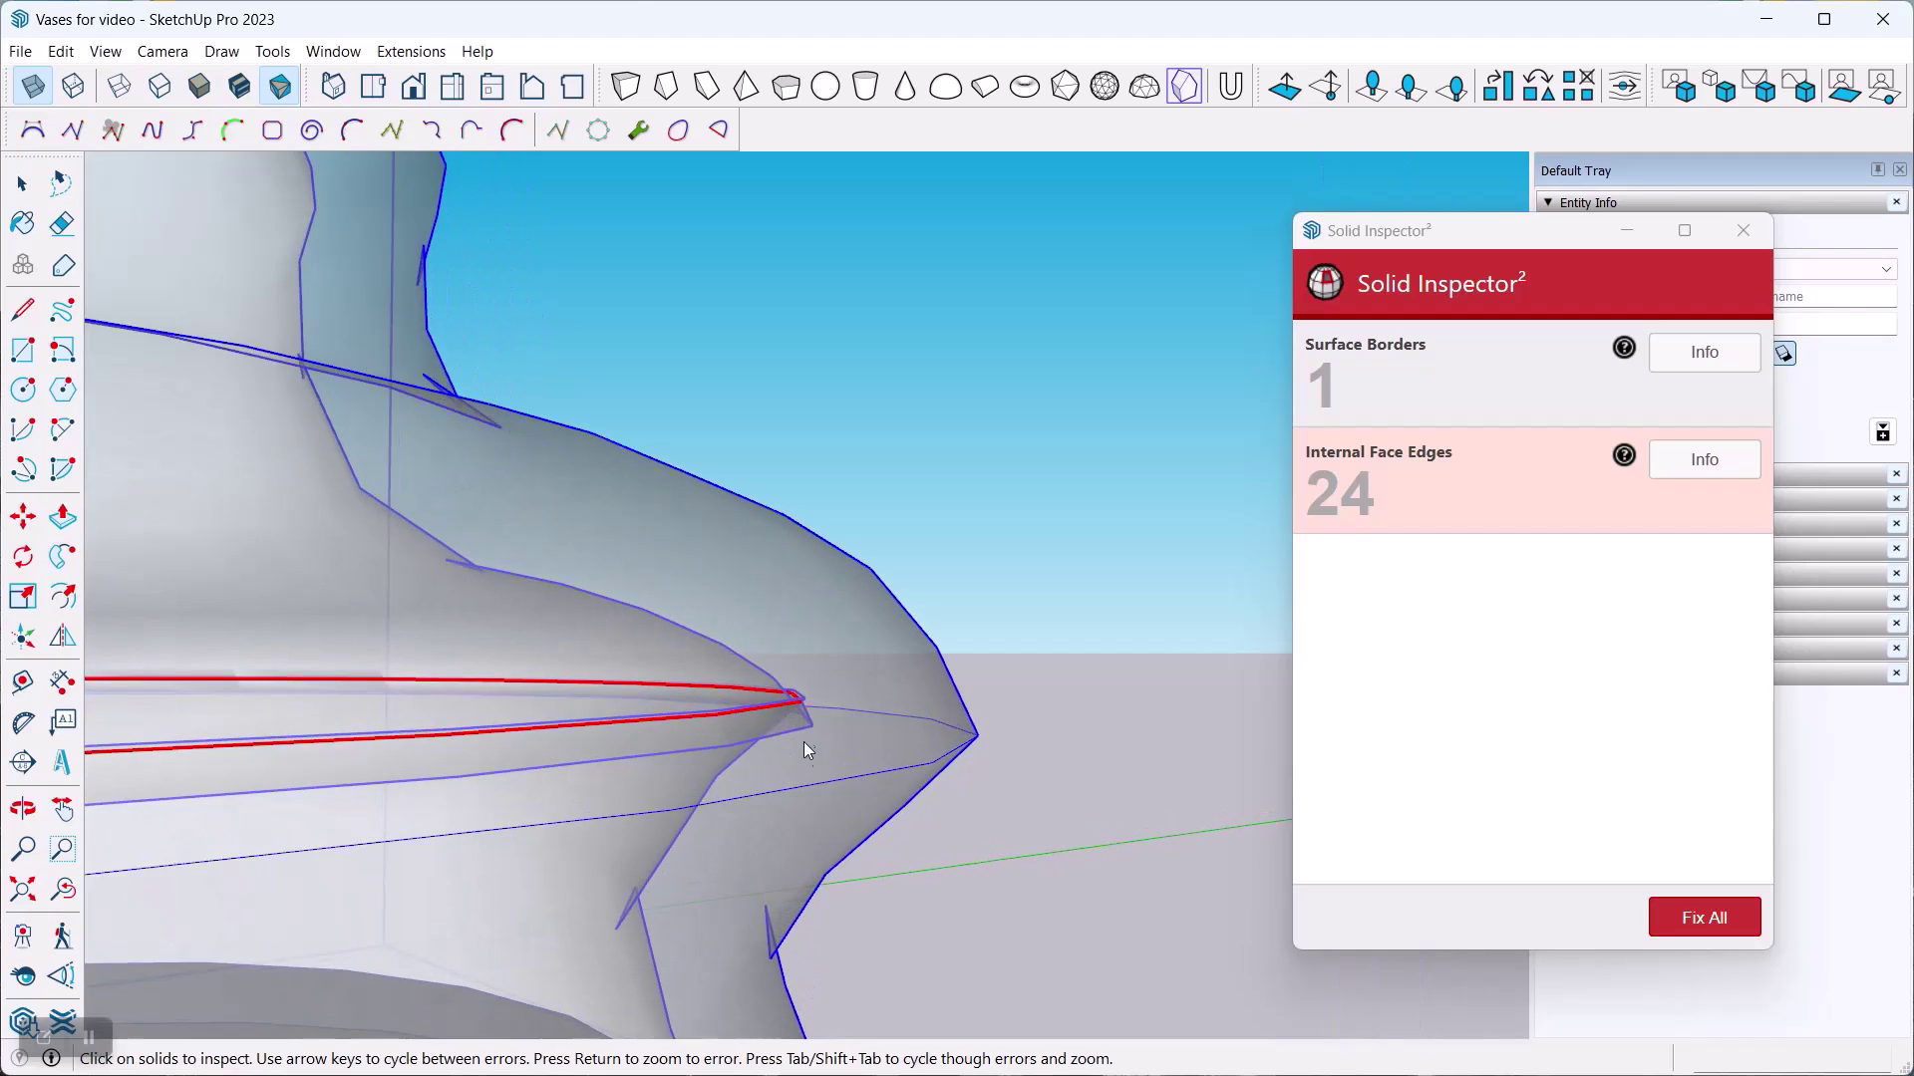
pyautogui.moveTo(710, 730); pyautogui.dragTo(750, 658, button='middle')
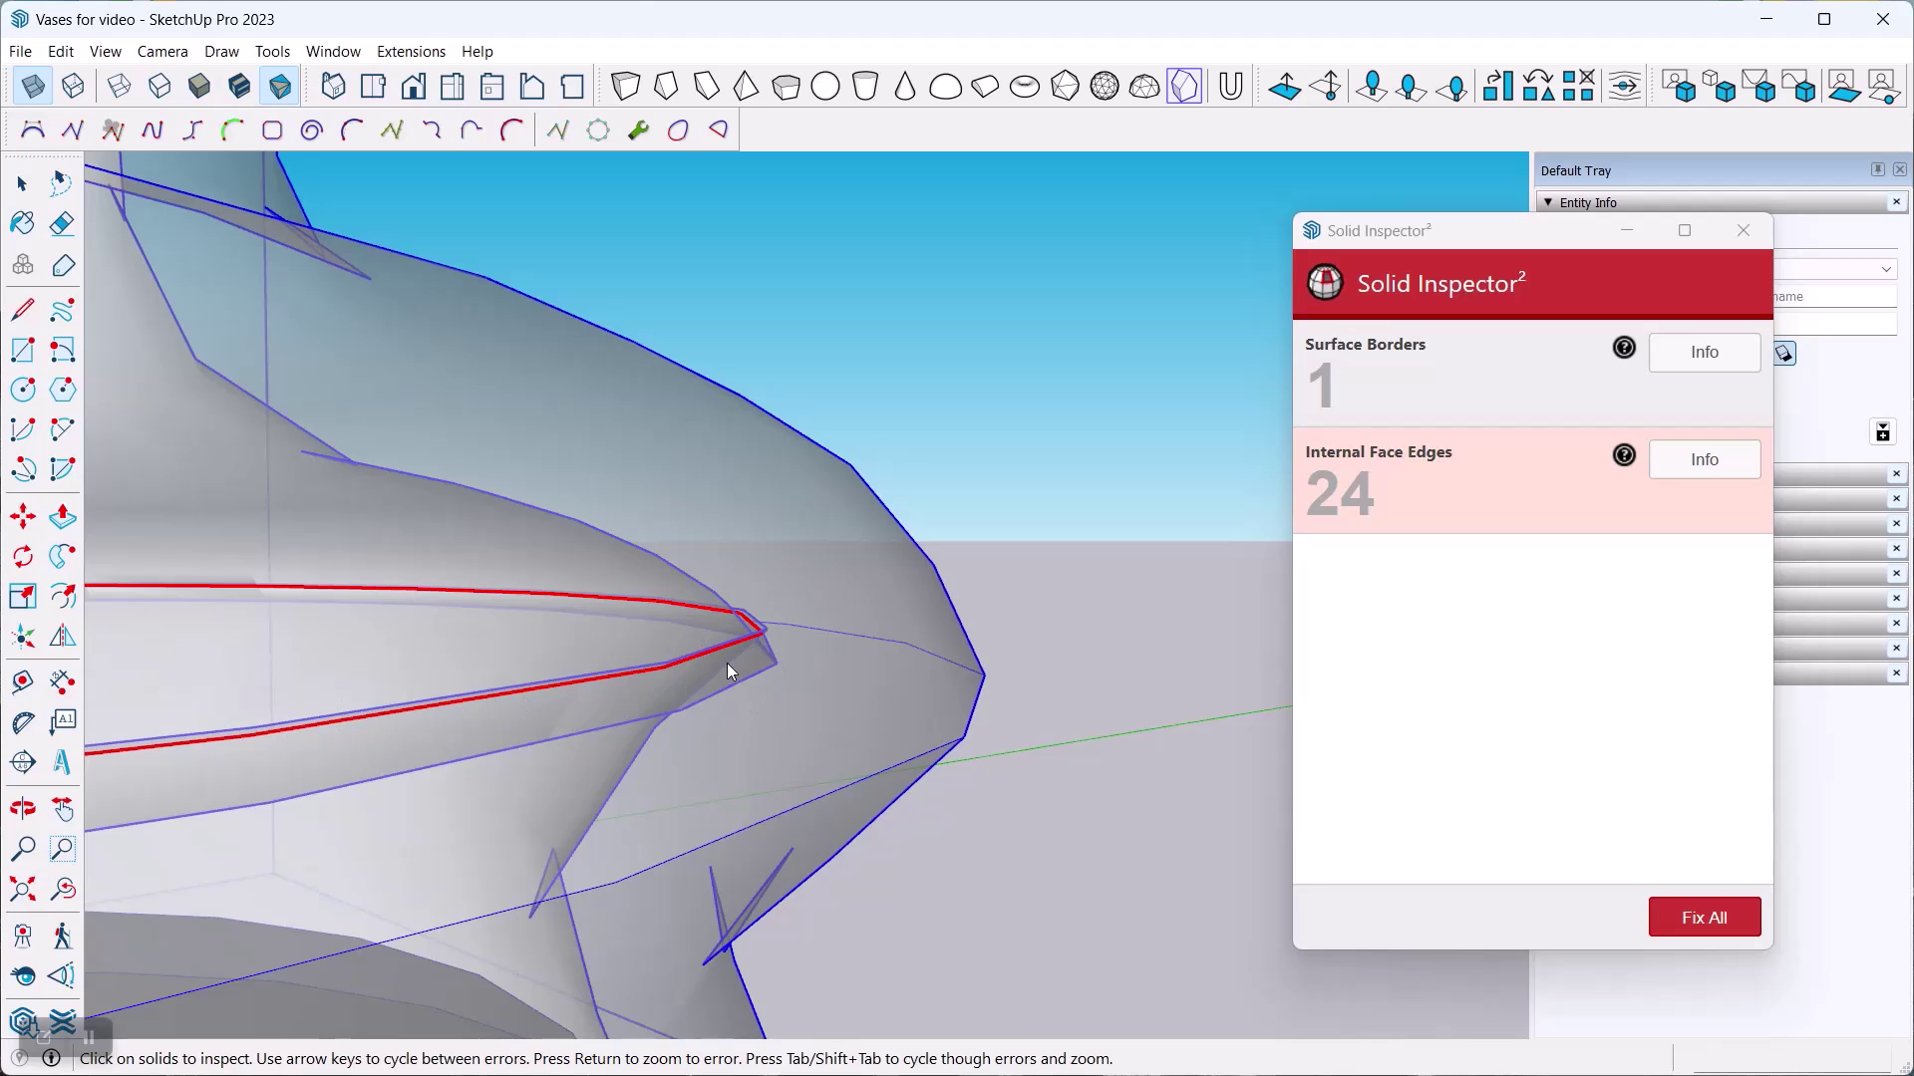
pyautogui.scroll(-3, 696, 662)
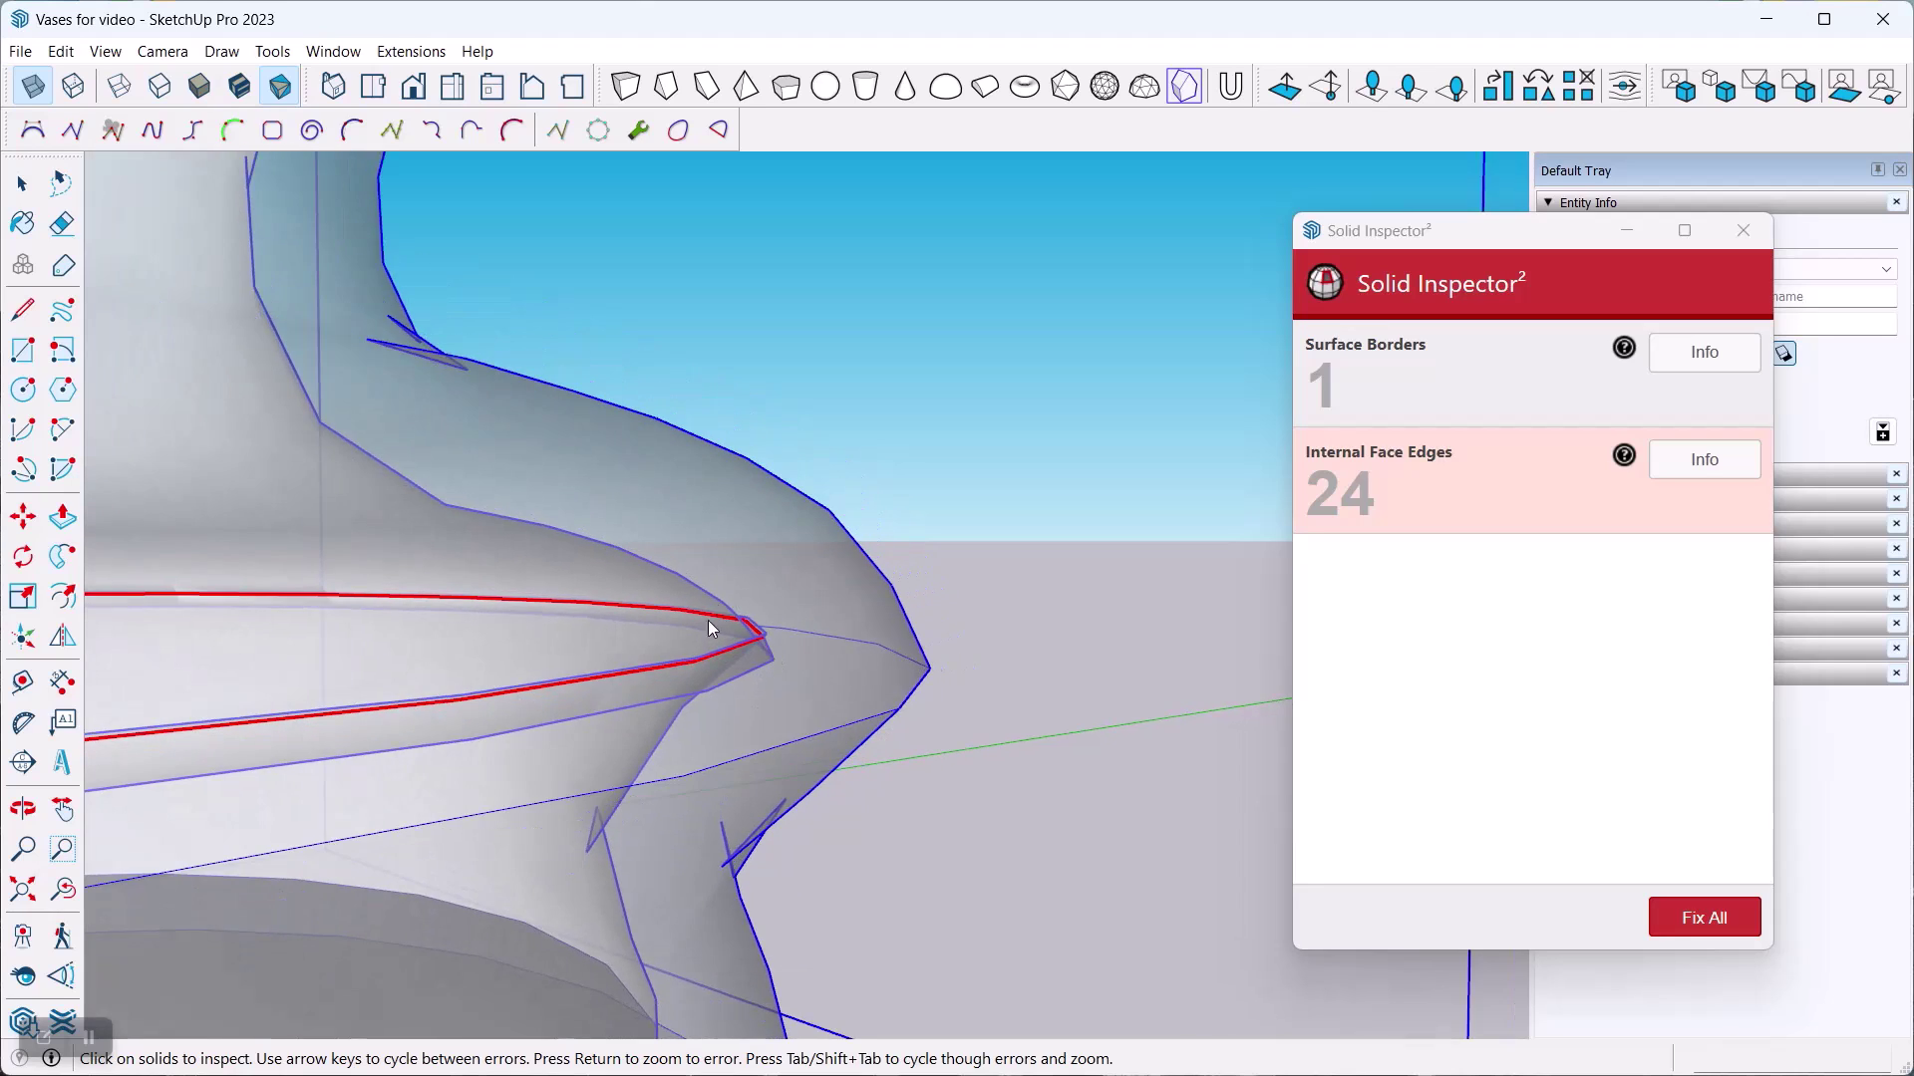
pyautogui.scroll(-8, 774, 630)
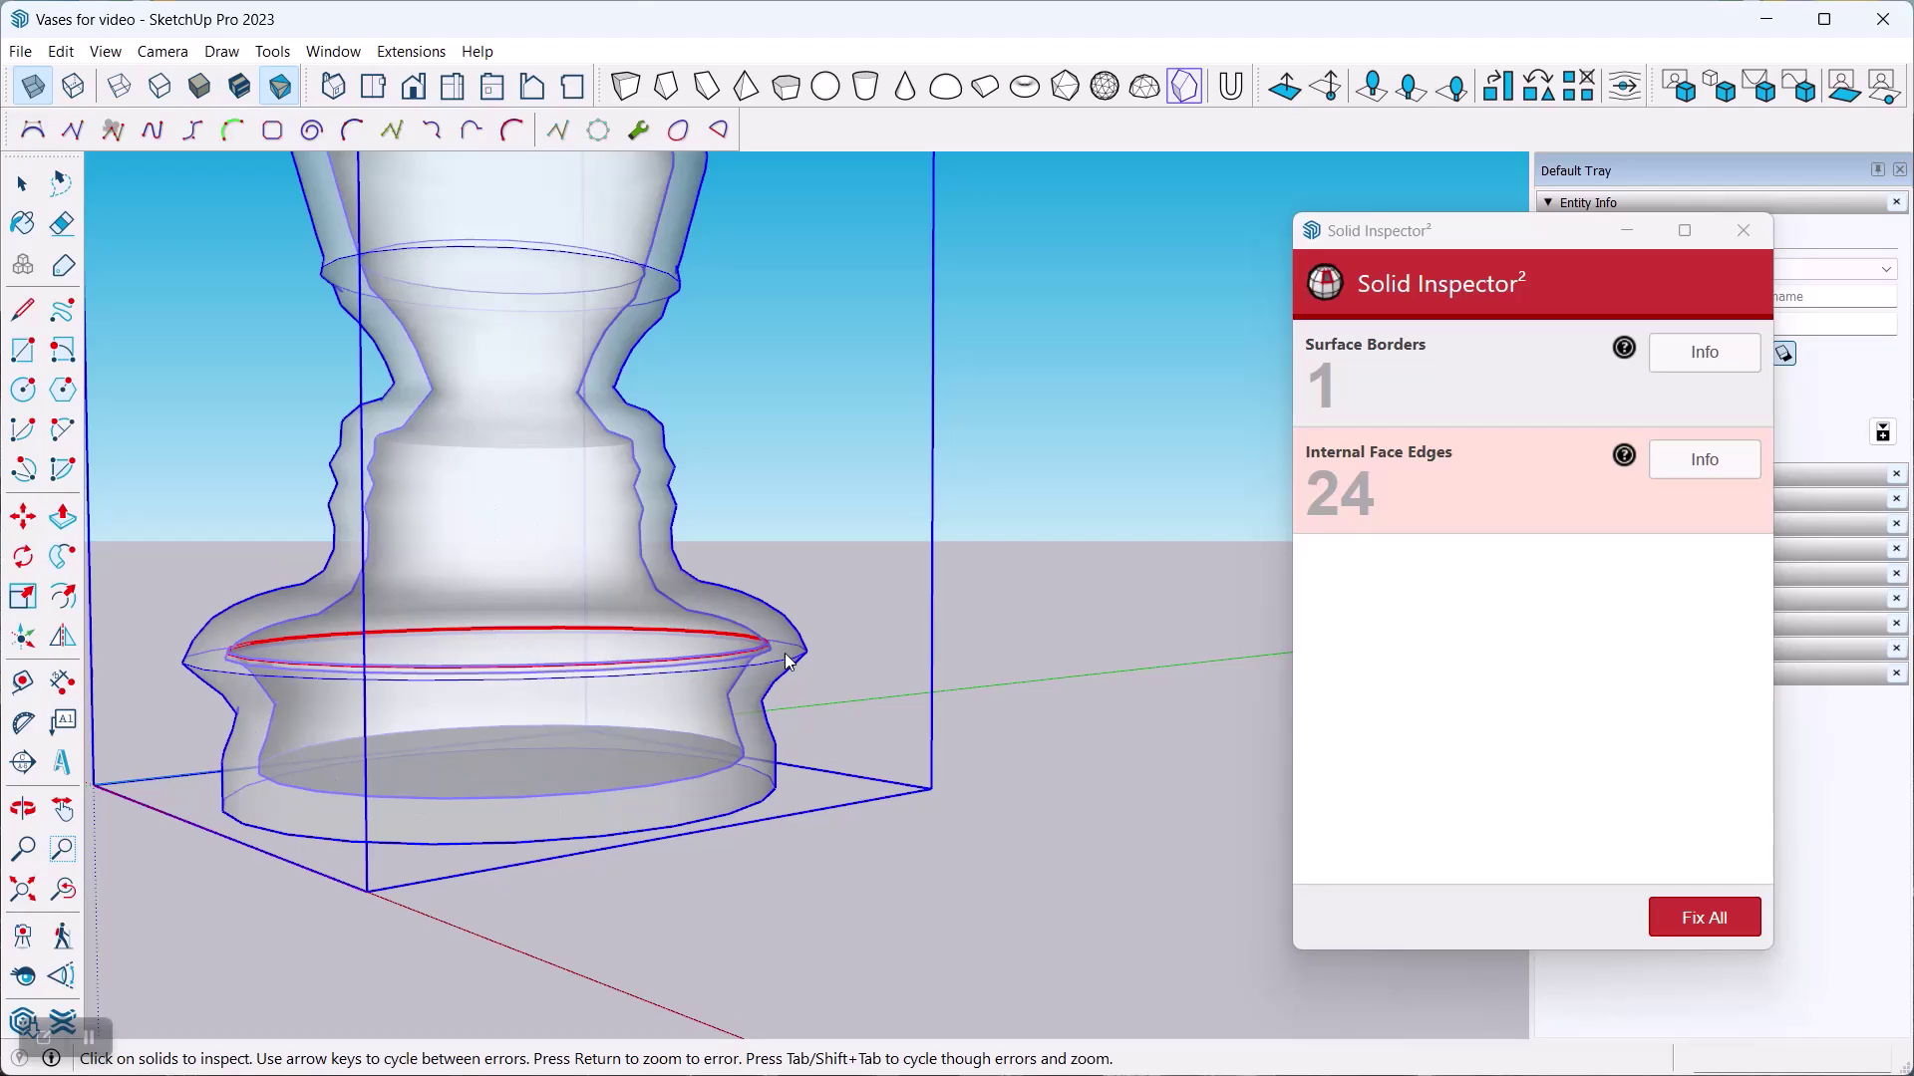
pyautogui.scroll(6, 785, 654)
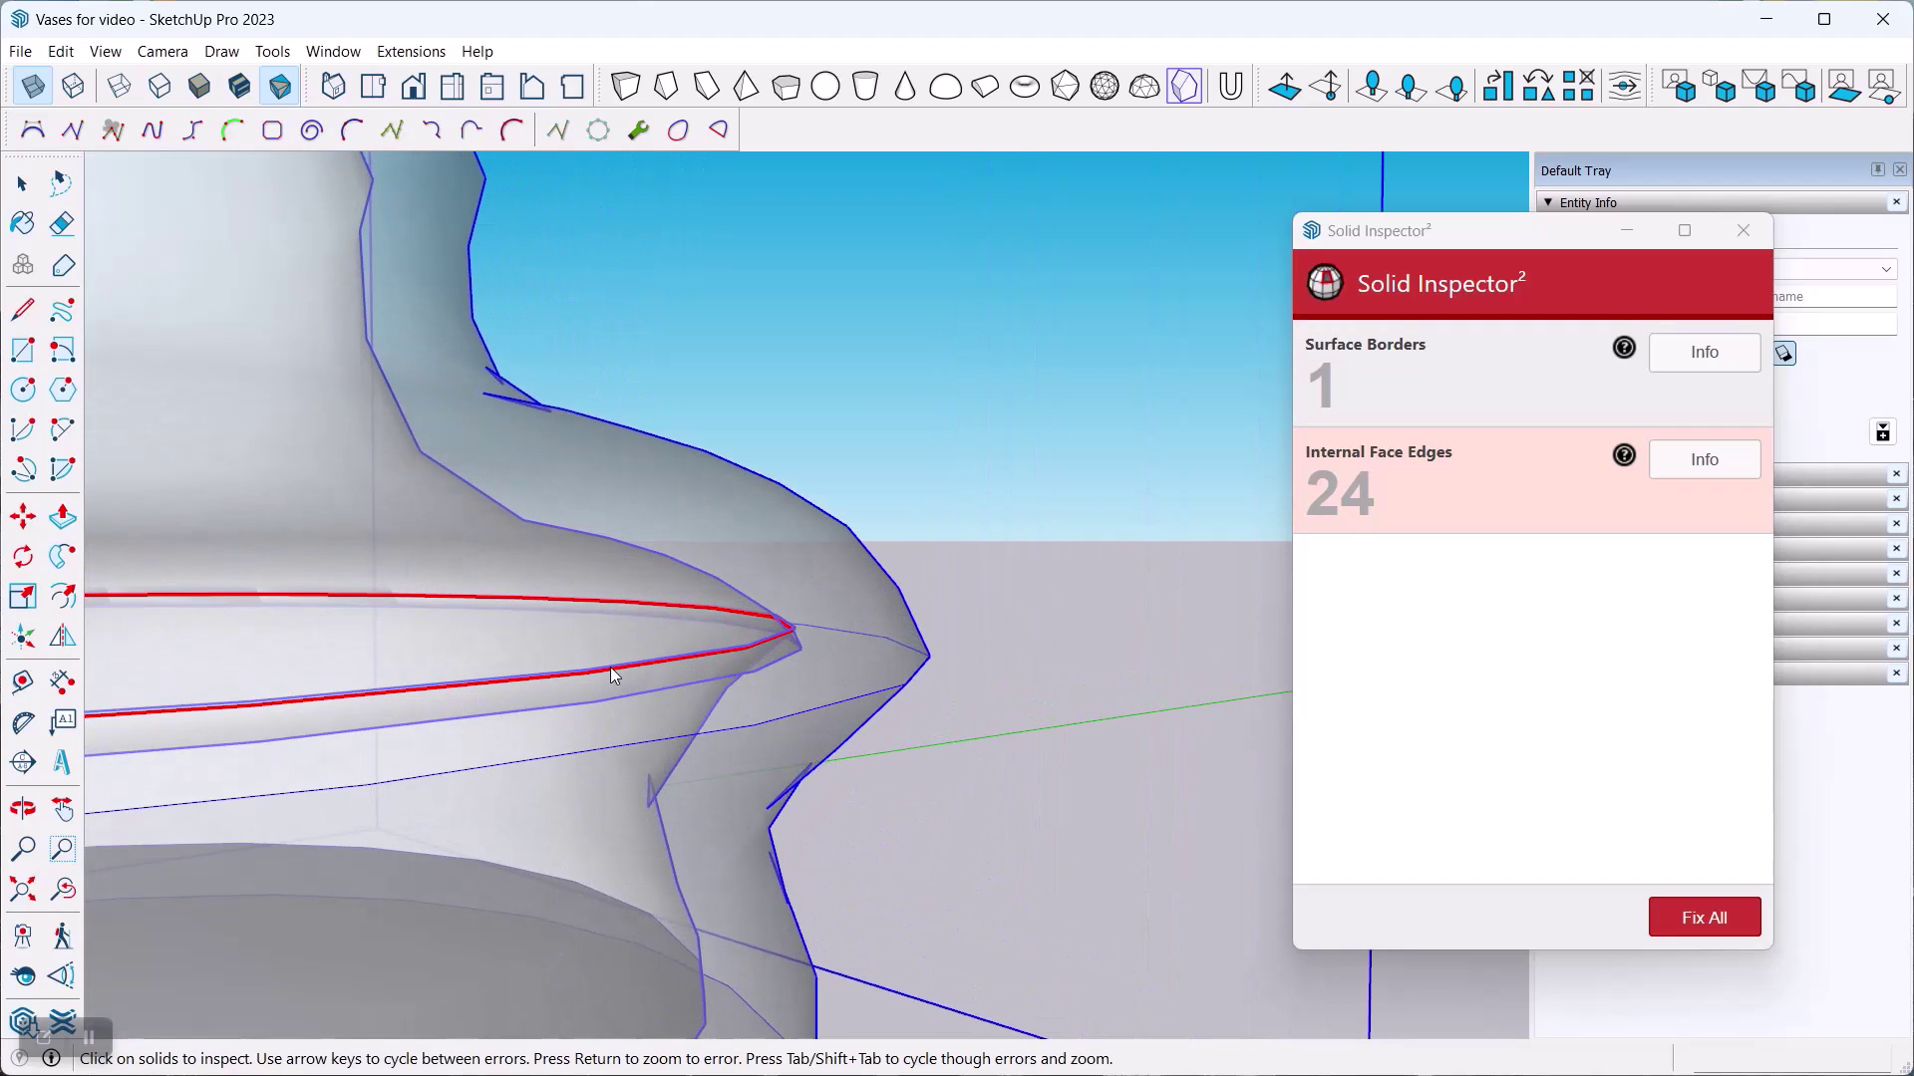
# Show hidden geometry and orbit around the vase lip to inspect its edges.
pyautogui.click(102, 53)
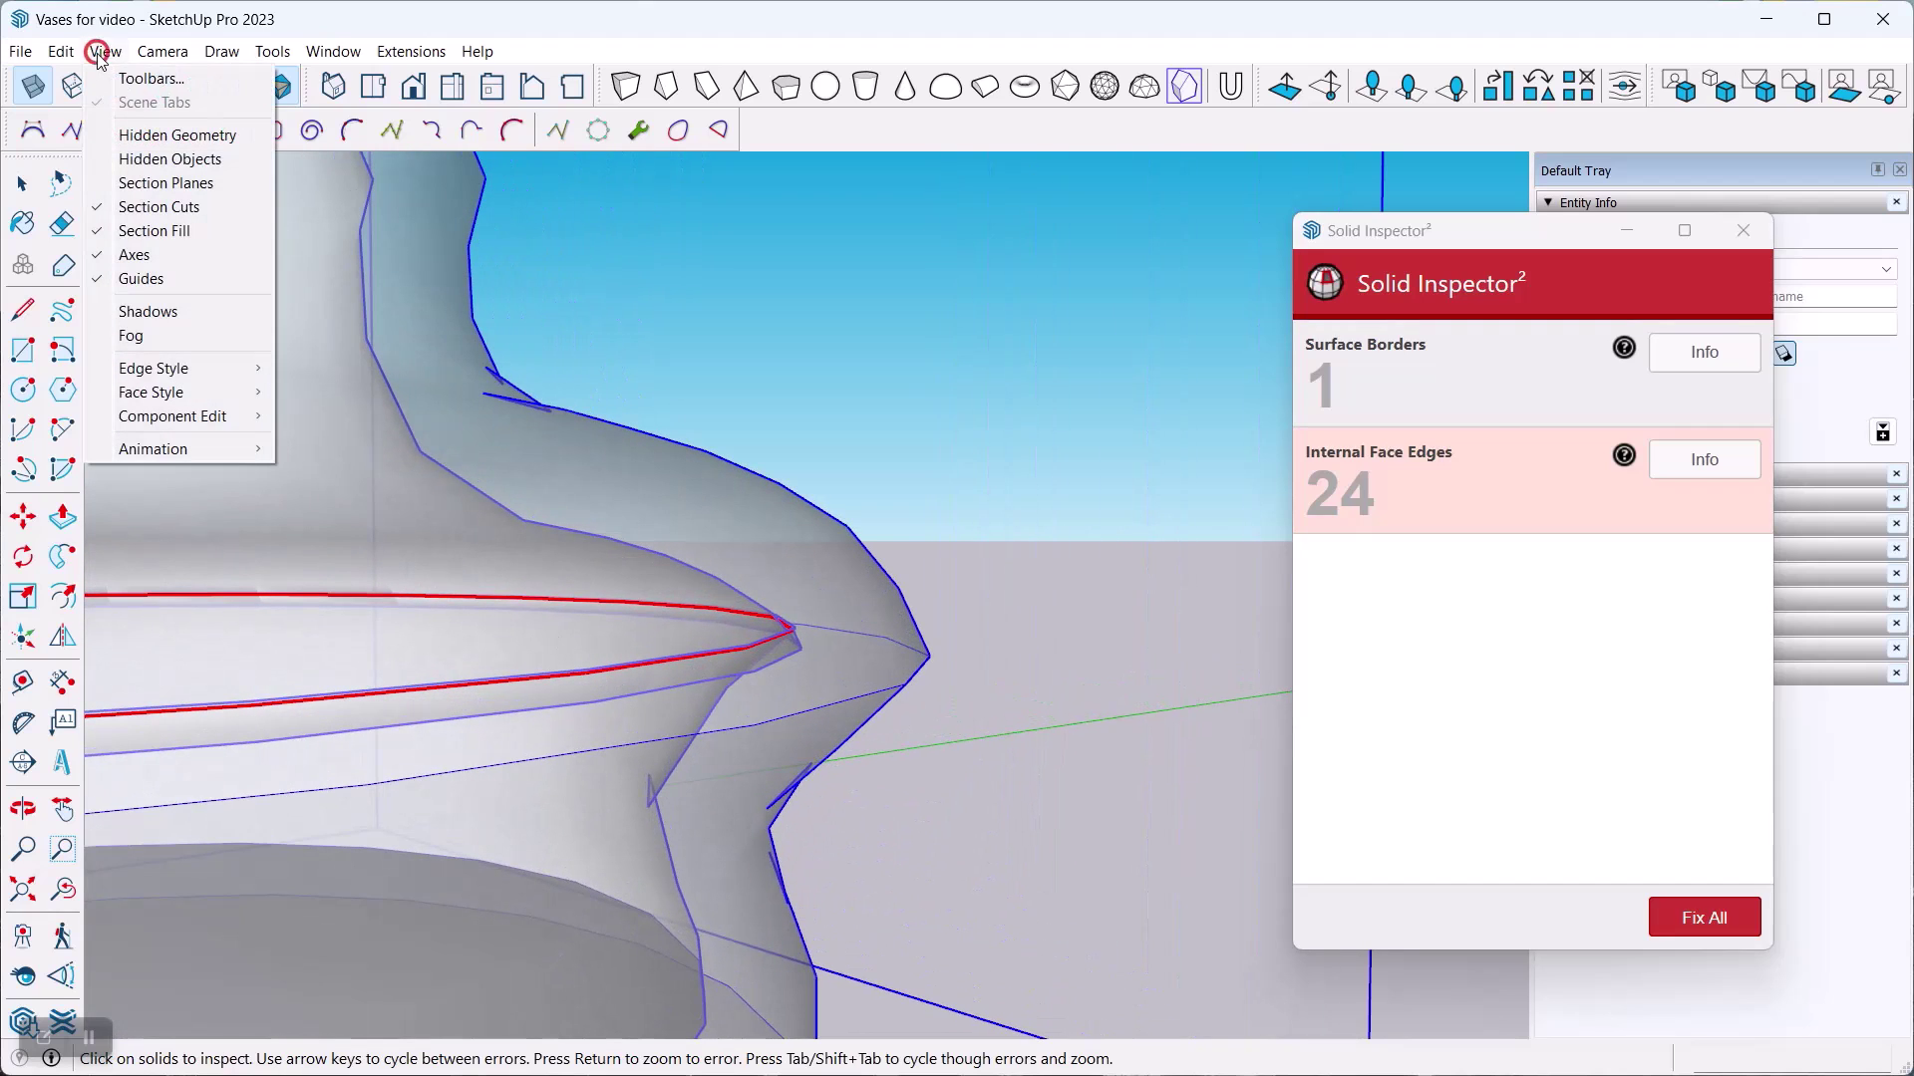
pyautogui.click(134, 133)
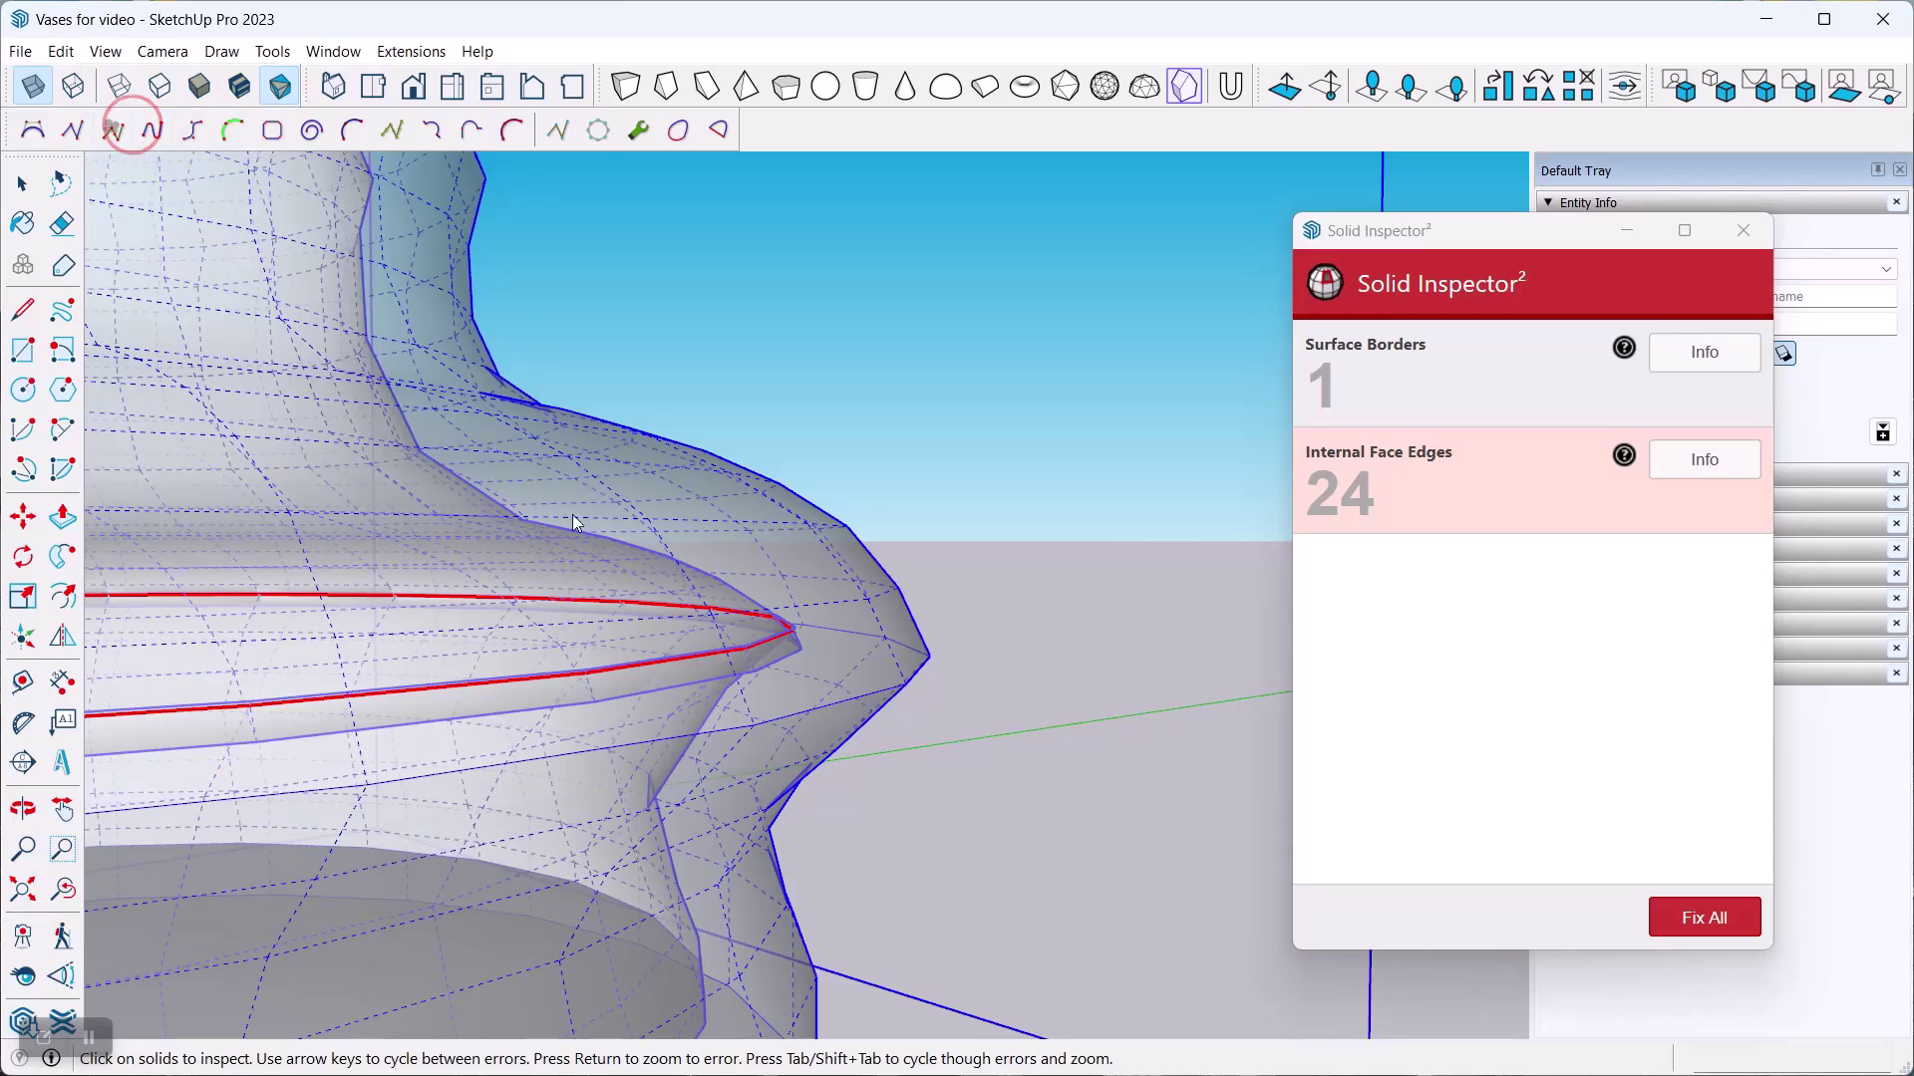
pyautogui.moveTo(598, 558); pyautogui.dragTo(429, 626, button='middle')
pyautogui.moveTo(621, 619); pyautogui.dragTo(325, 256, button='middle')
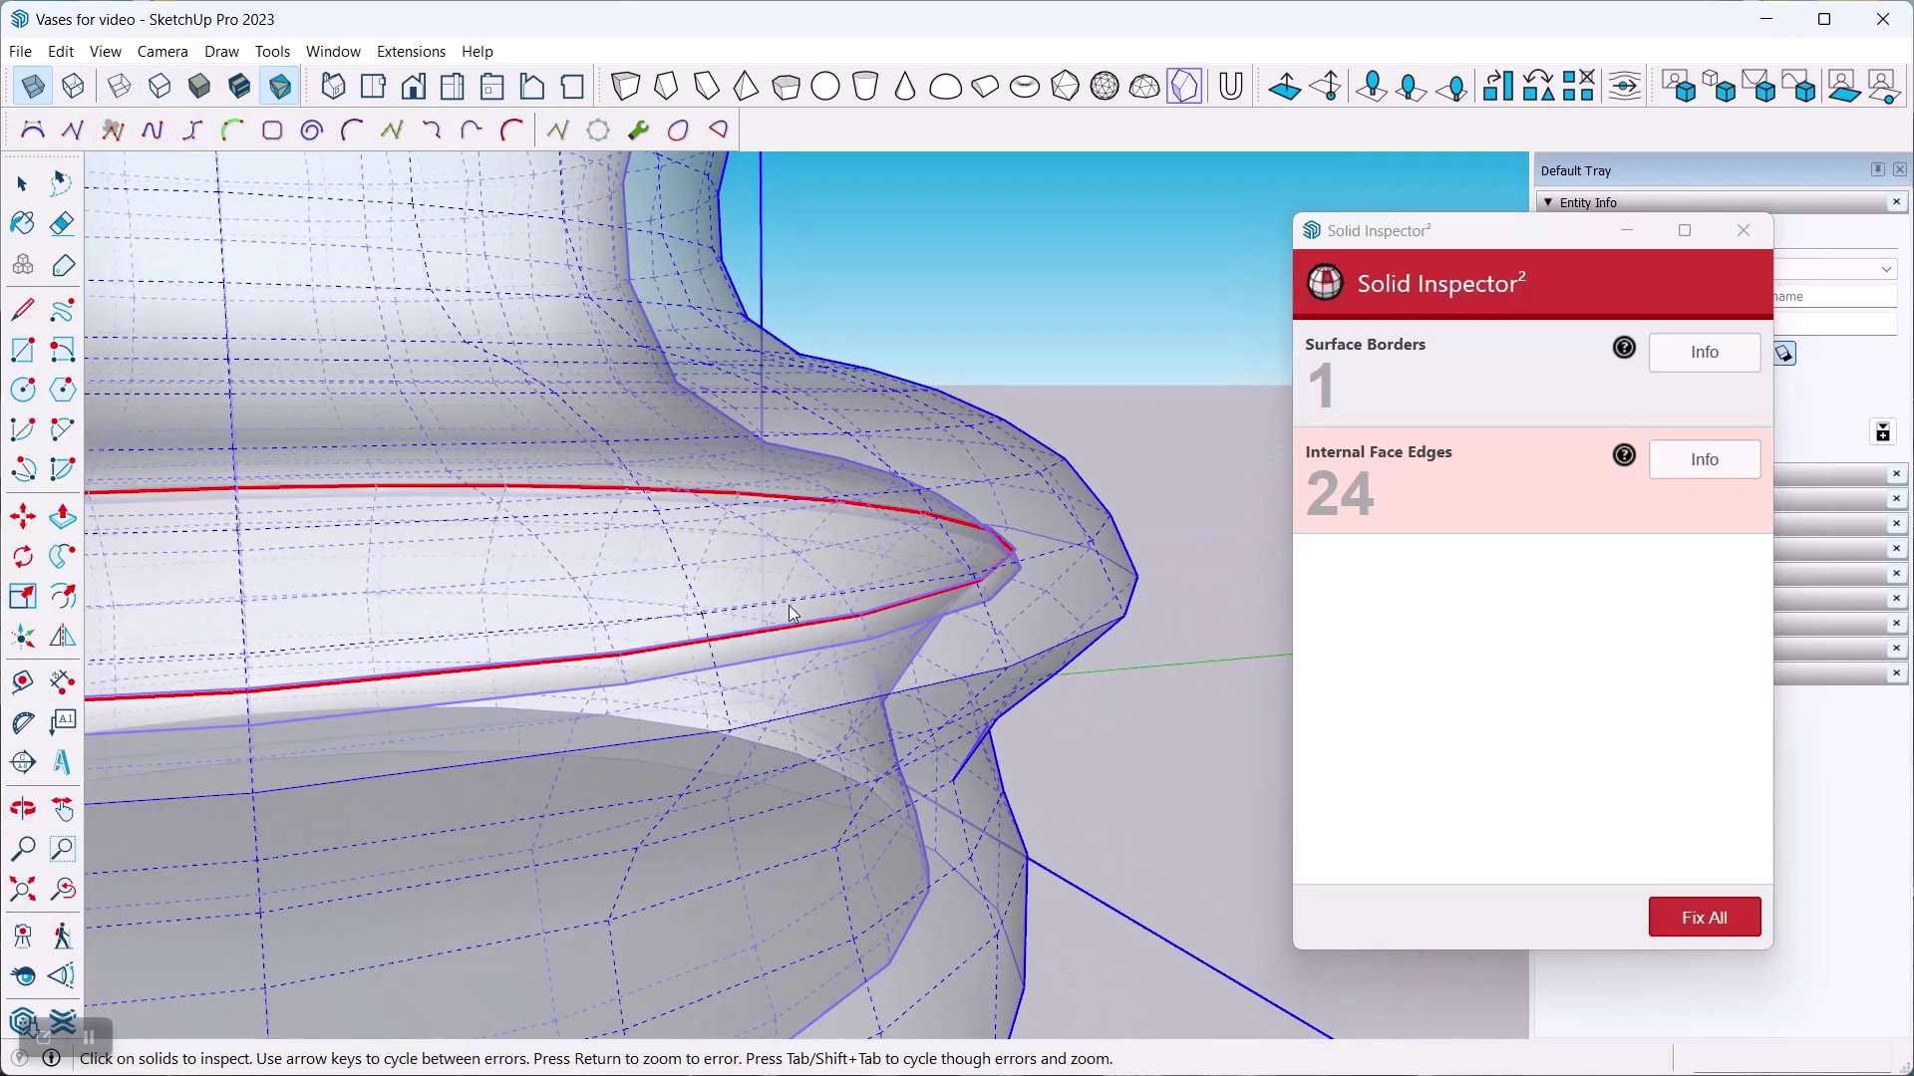
pyautogui.moveTo(792, 614); pyautogui.dragTo(370, 675, button='middle')
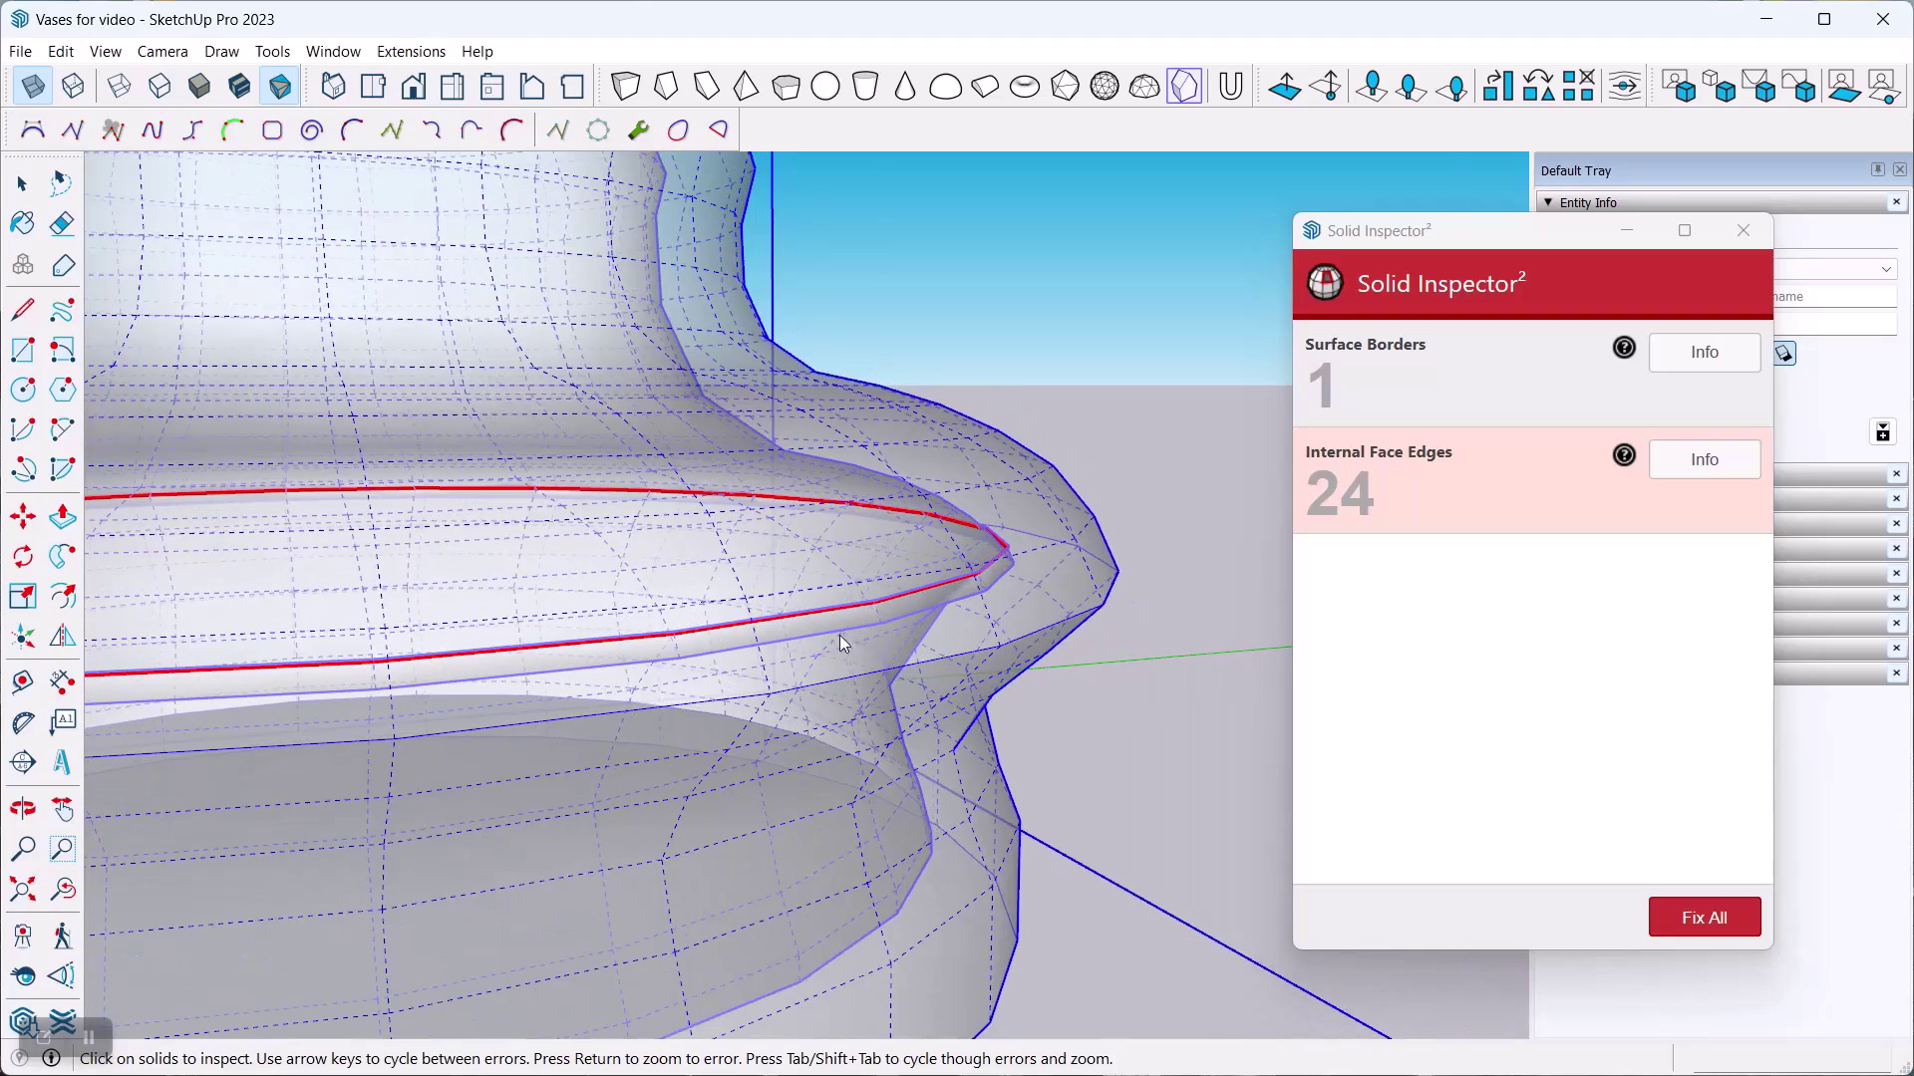
pyautogui.moveTo(845, 644); pyautogui.dragTo(885, 619, button='middle')
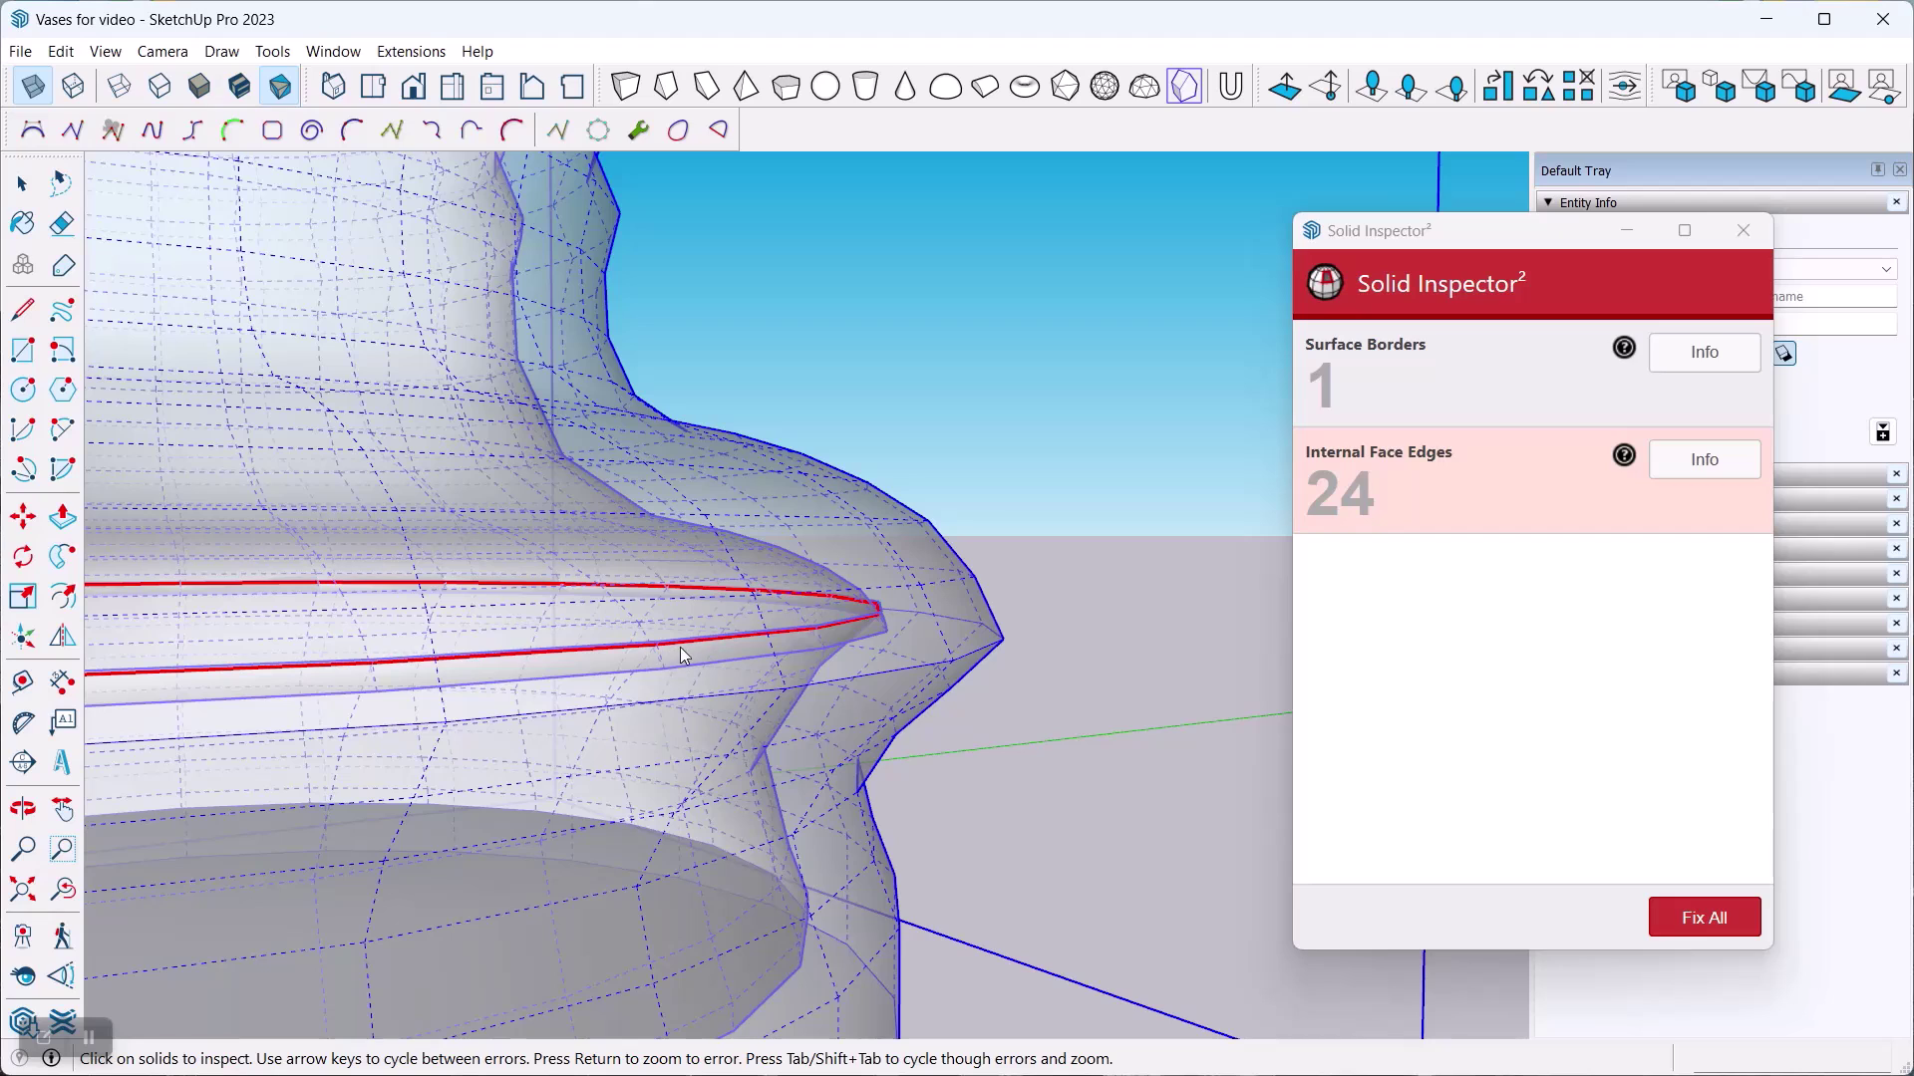
# Hide hidden geometry again, reactivate Solid Inspector and shift its window slightly left.
pyautogui.click(100, 51)
pyautogui.click(117, 130)
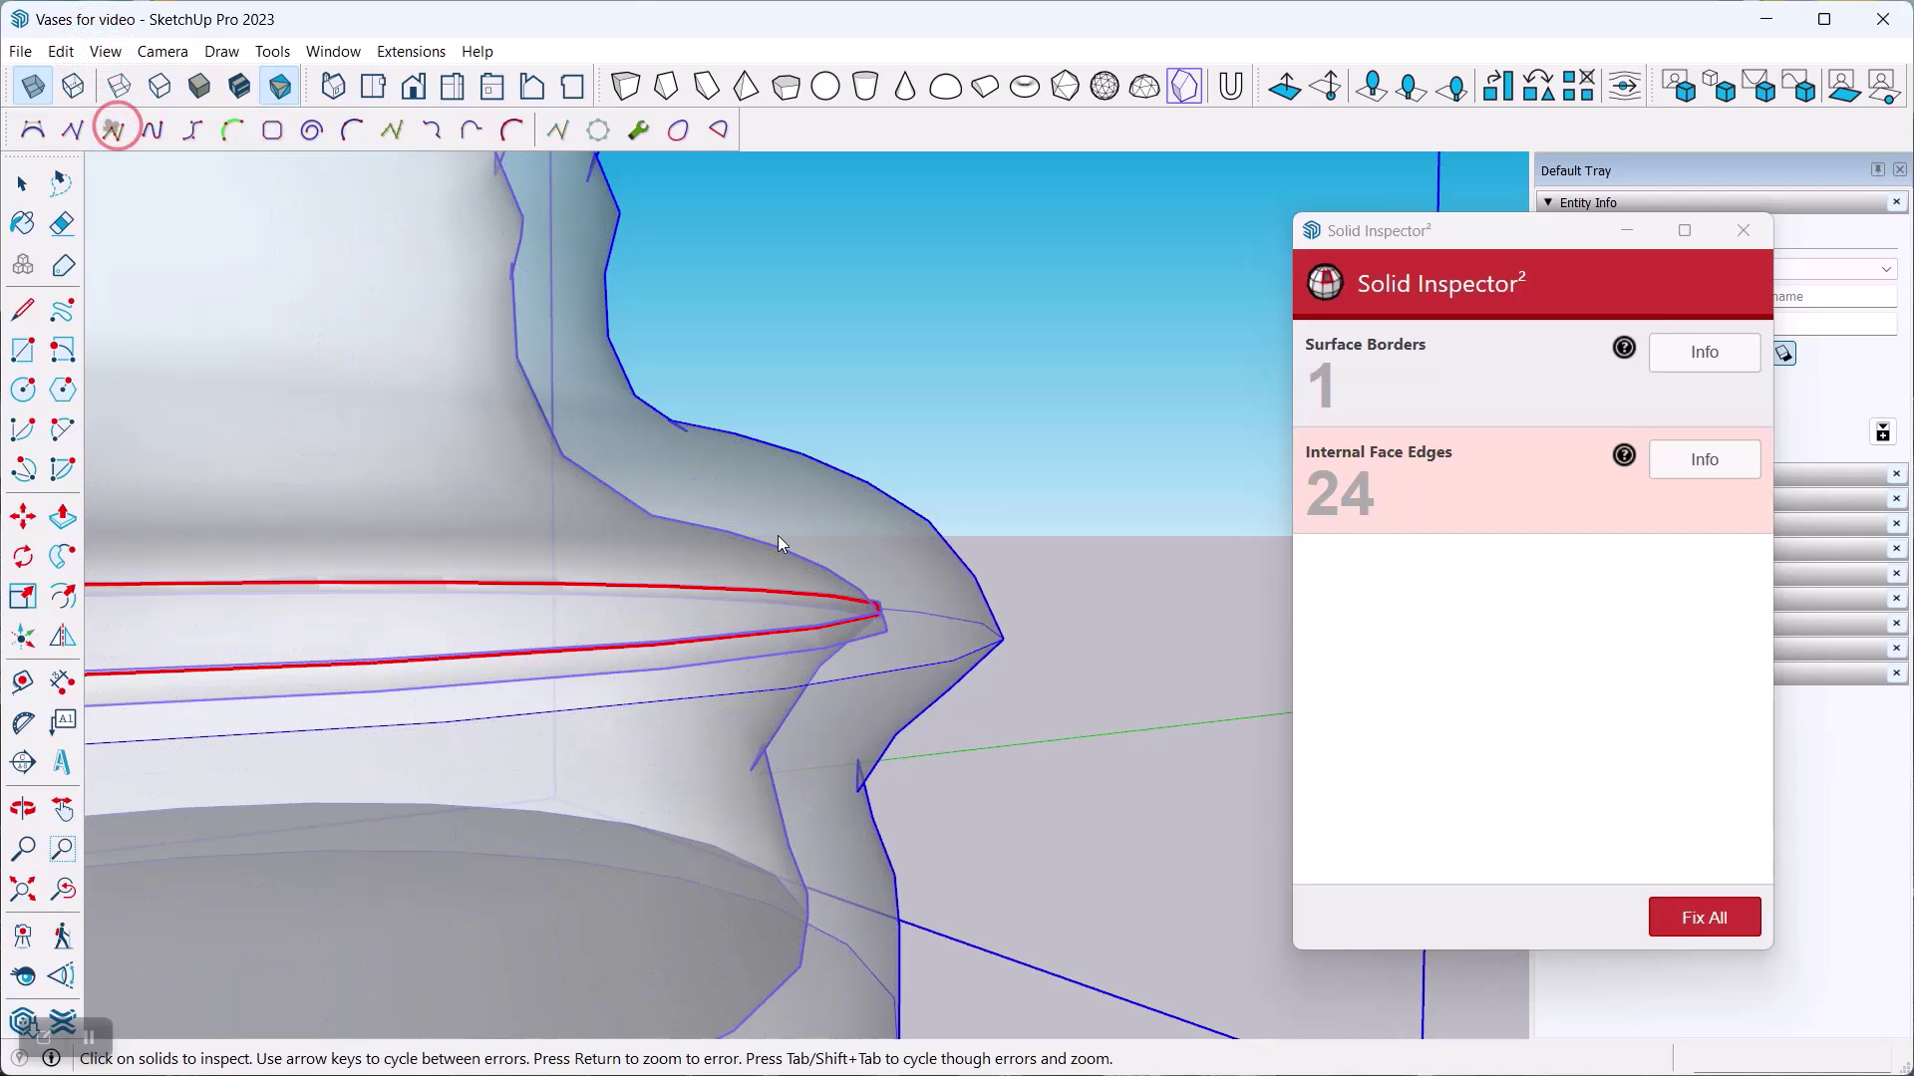
pyautogui.scroll(-10, 780, 544)
pyautogui.press('o')
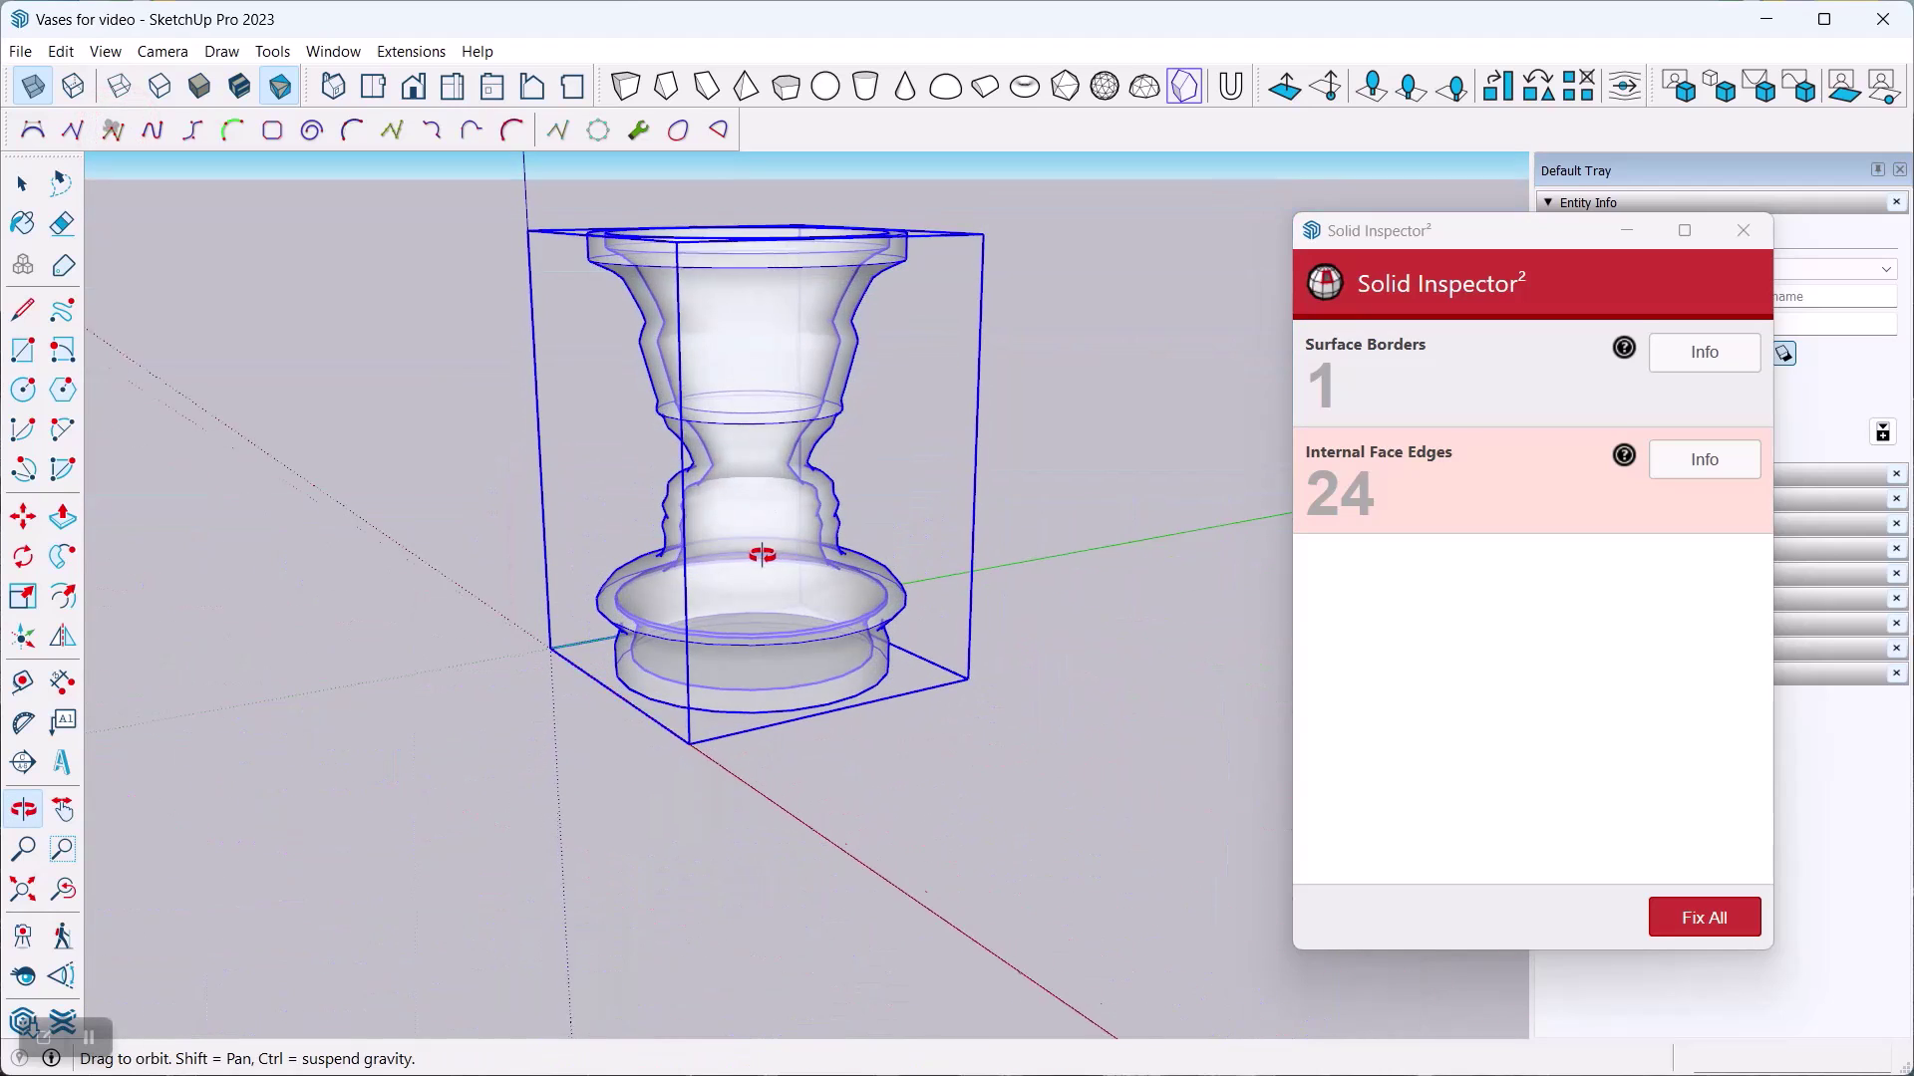
pyautogui.scroll(5, 726, 592)
pyautogui.moveTo(726, 592); pyautogui.dragTo(714, 379, button='middle')
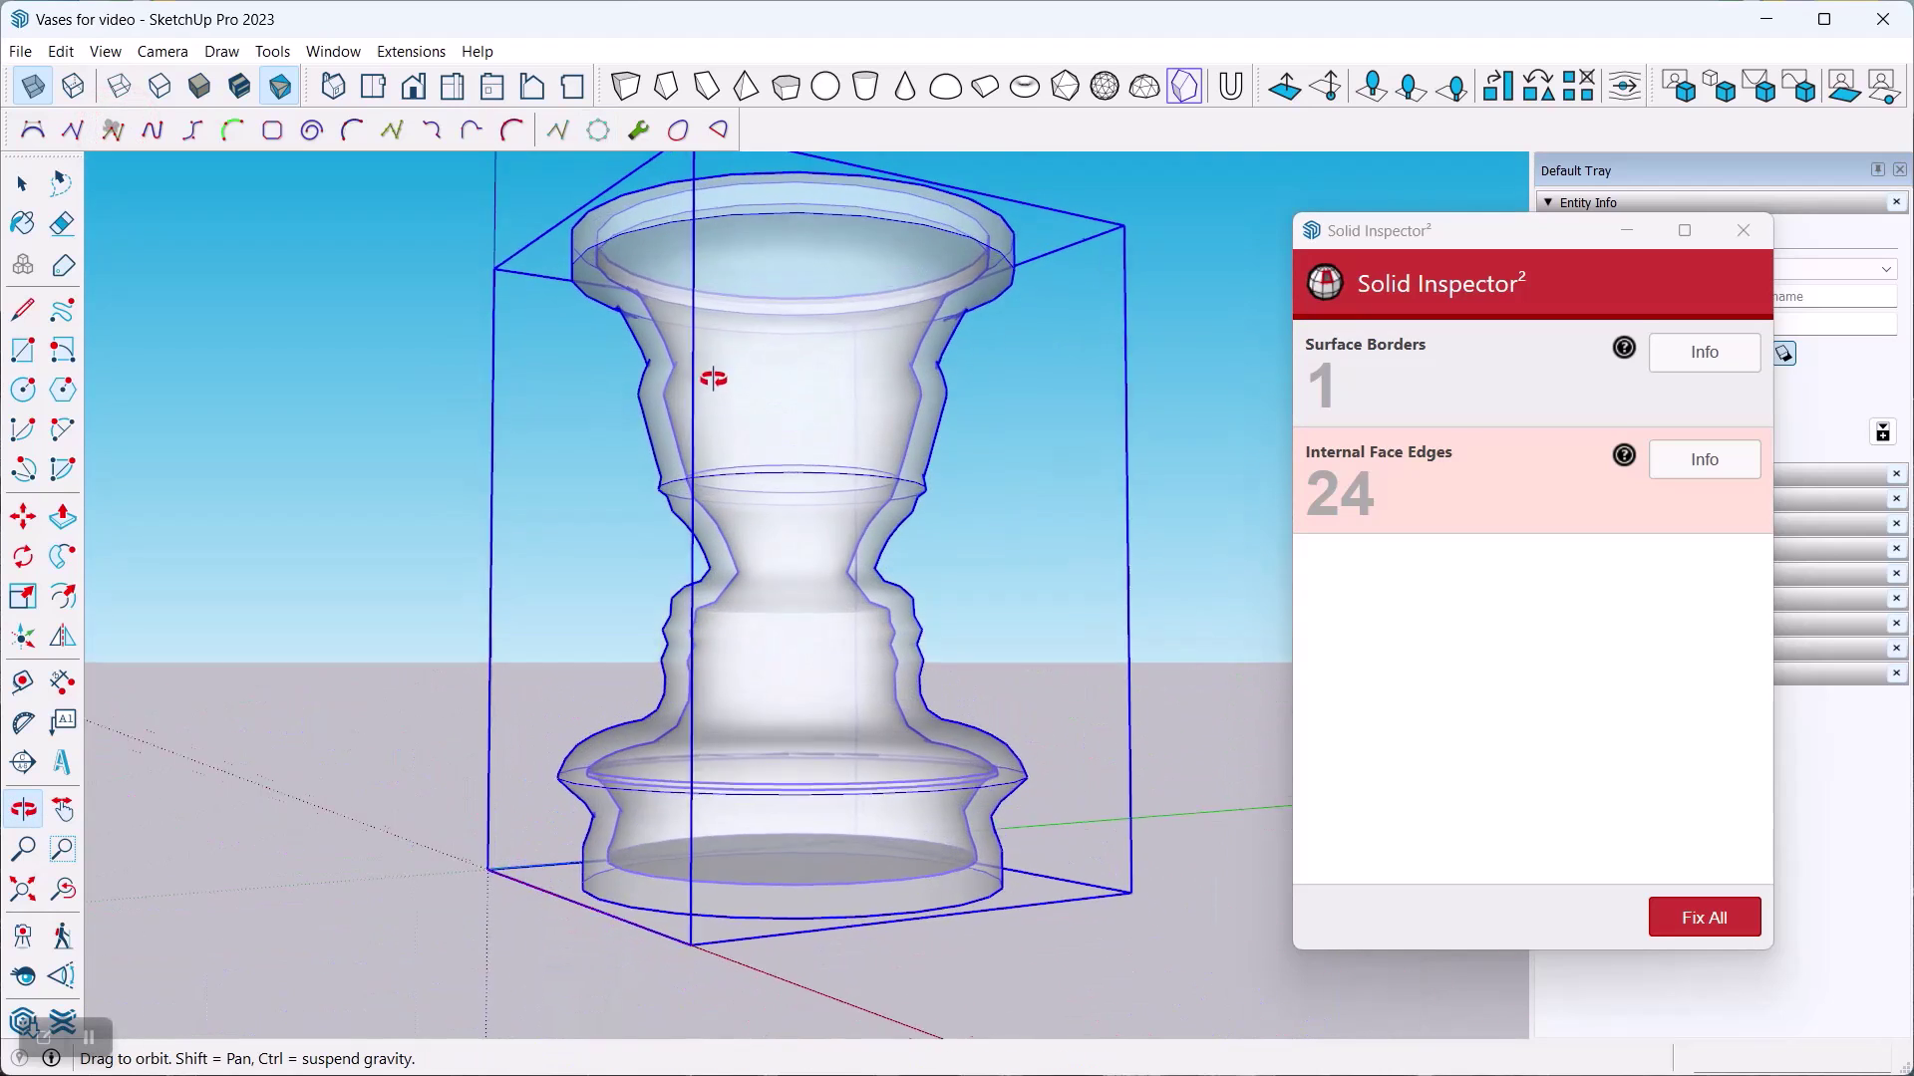
pyautogui.moveTo(713, 378); pyautogui.dragTo(709, 422)
pyautogui.click(1378, 274)
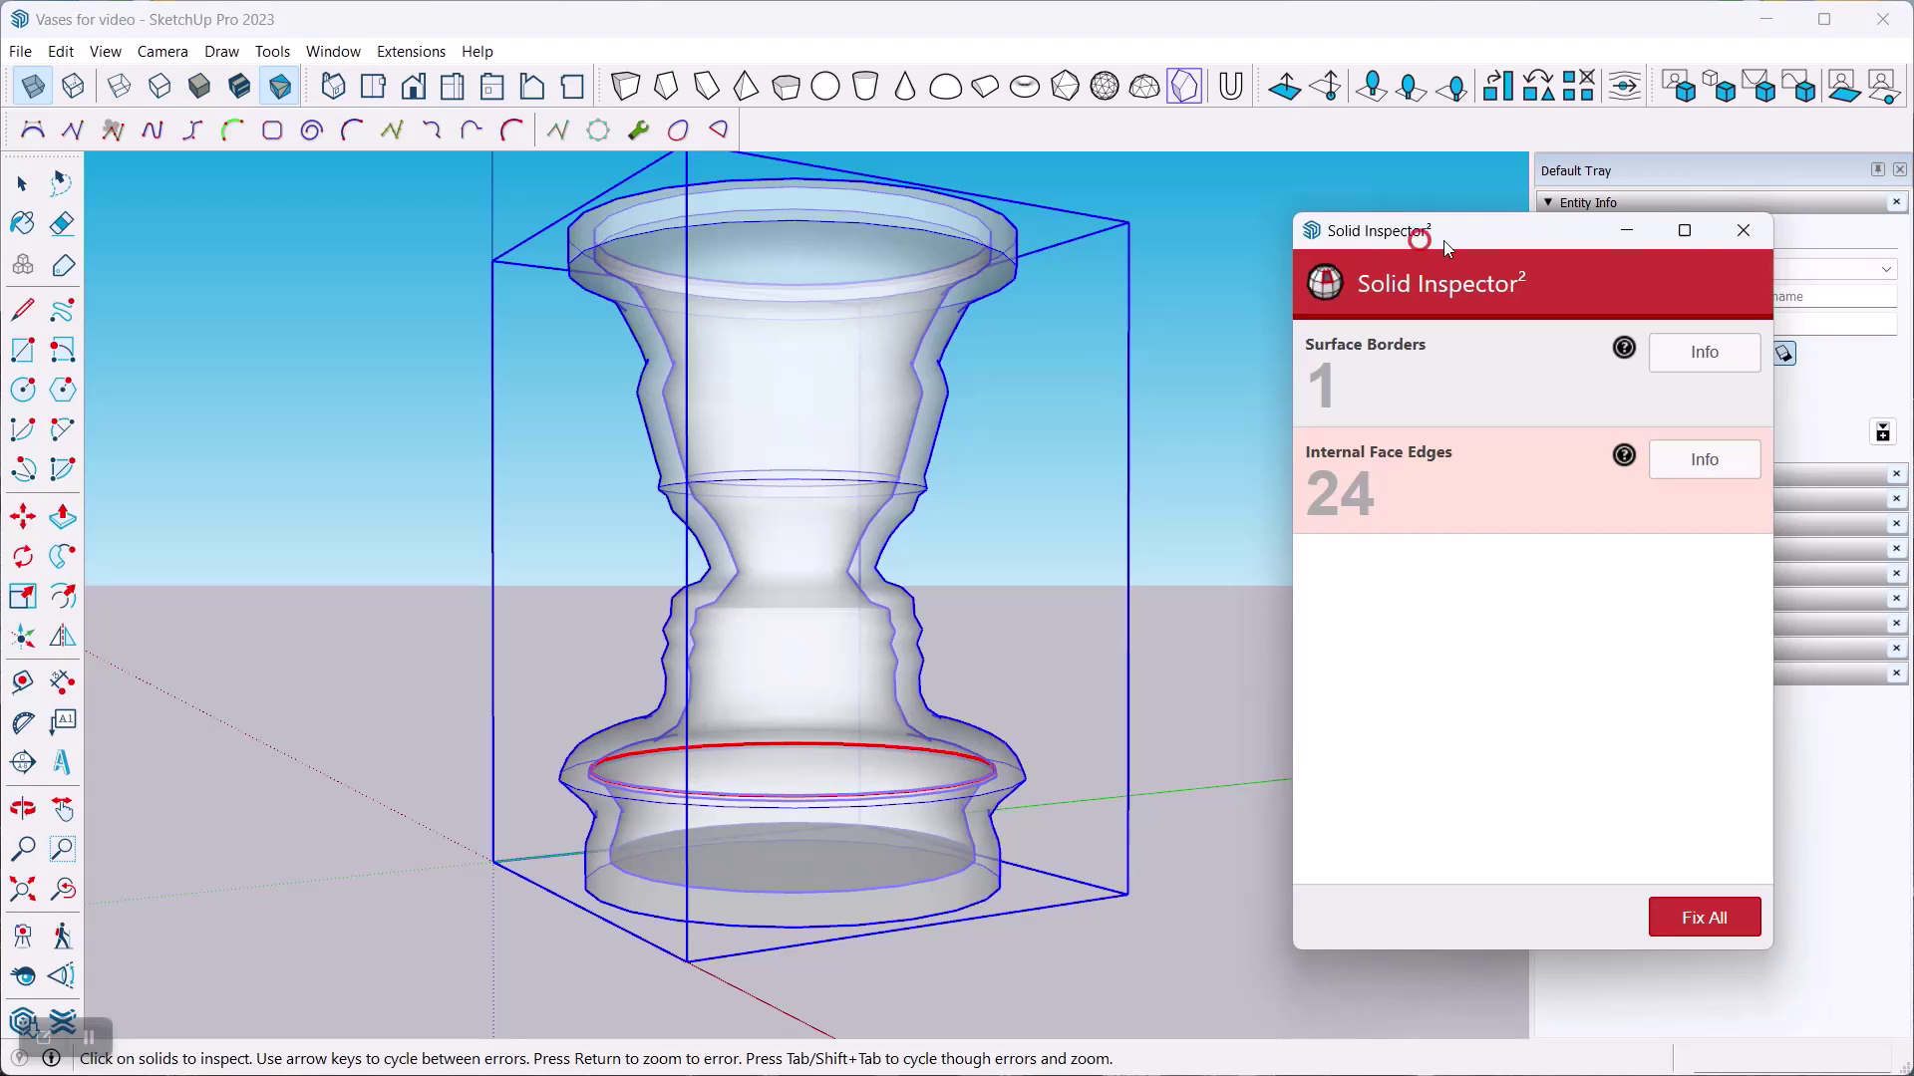
pyautogui.moveTo(1444, 242); pyautogui.dragTo(1366, 237)
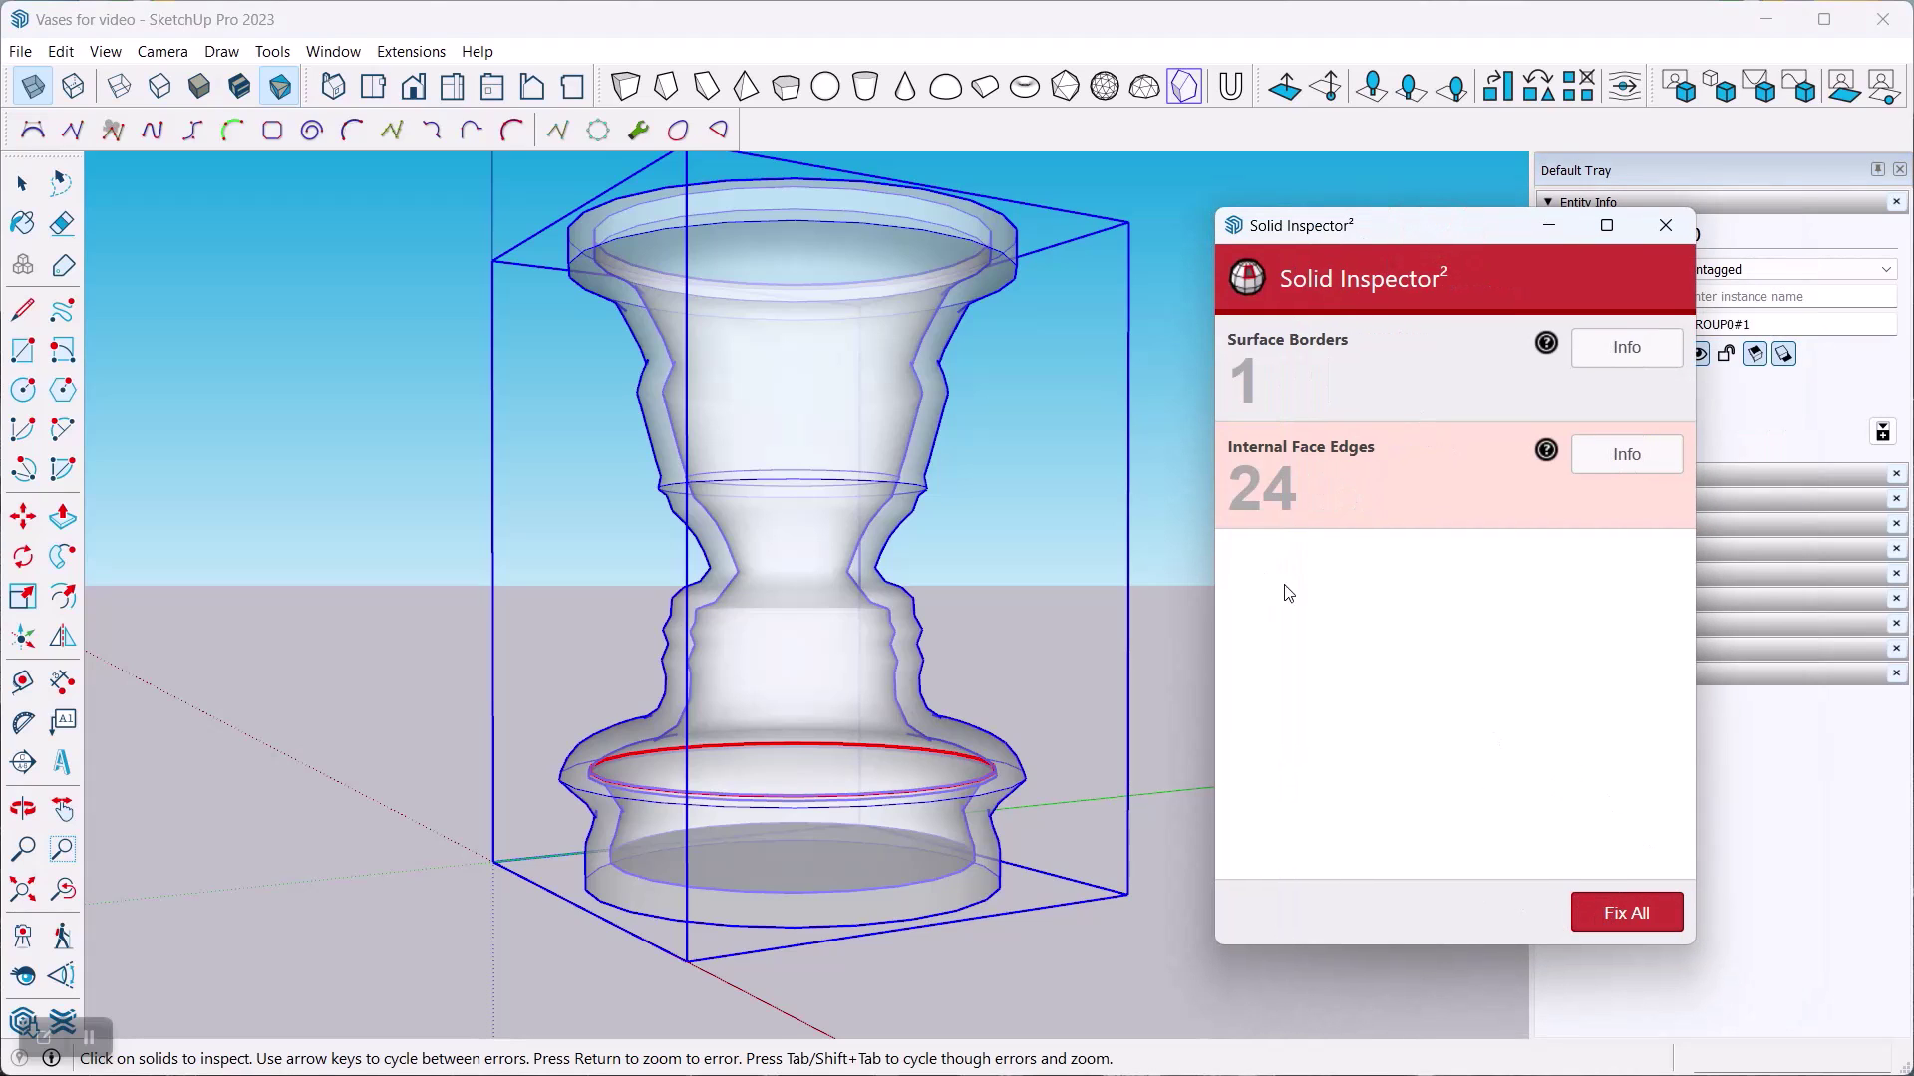
# Select the vase and try Fix All, dismissing the warning that some errors could not be fixed.
pyautogui.click(885, 379)
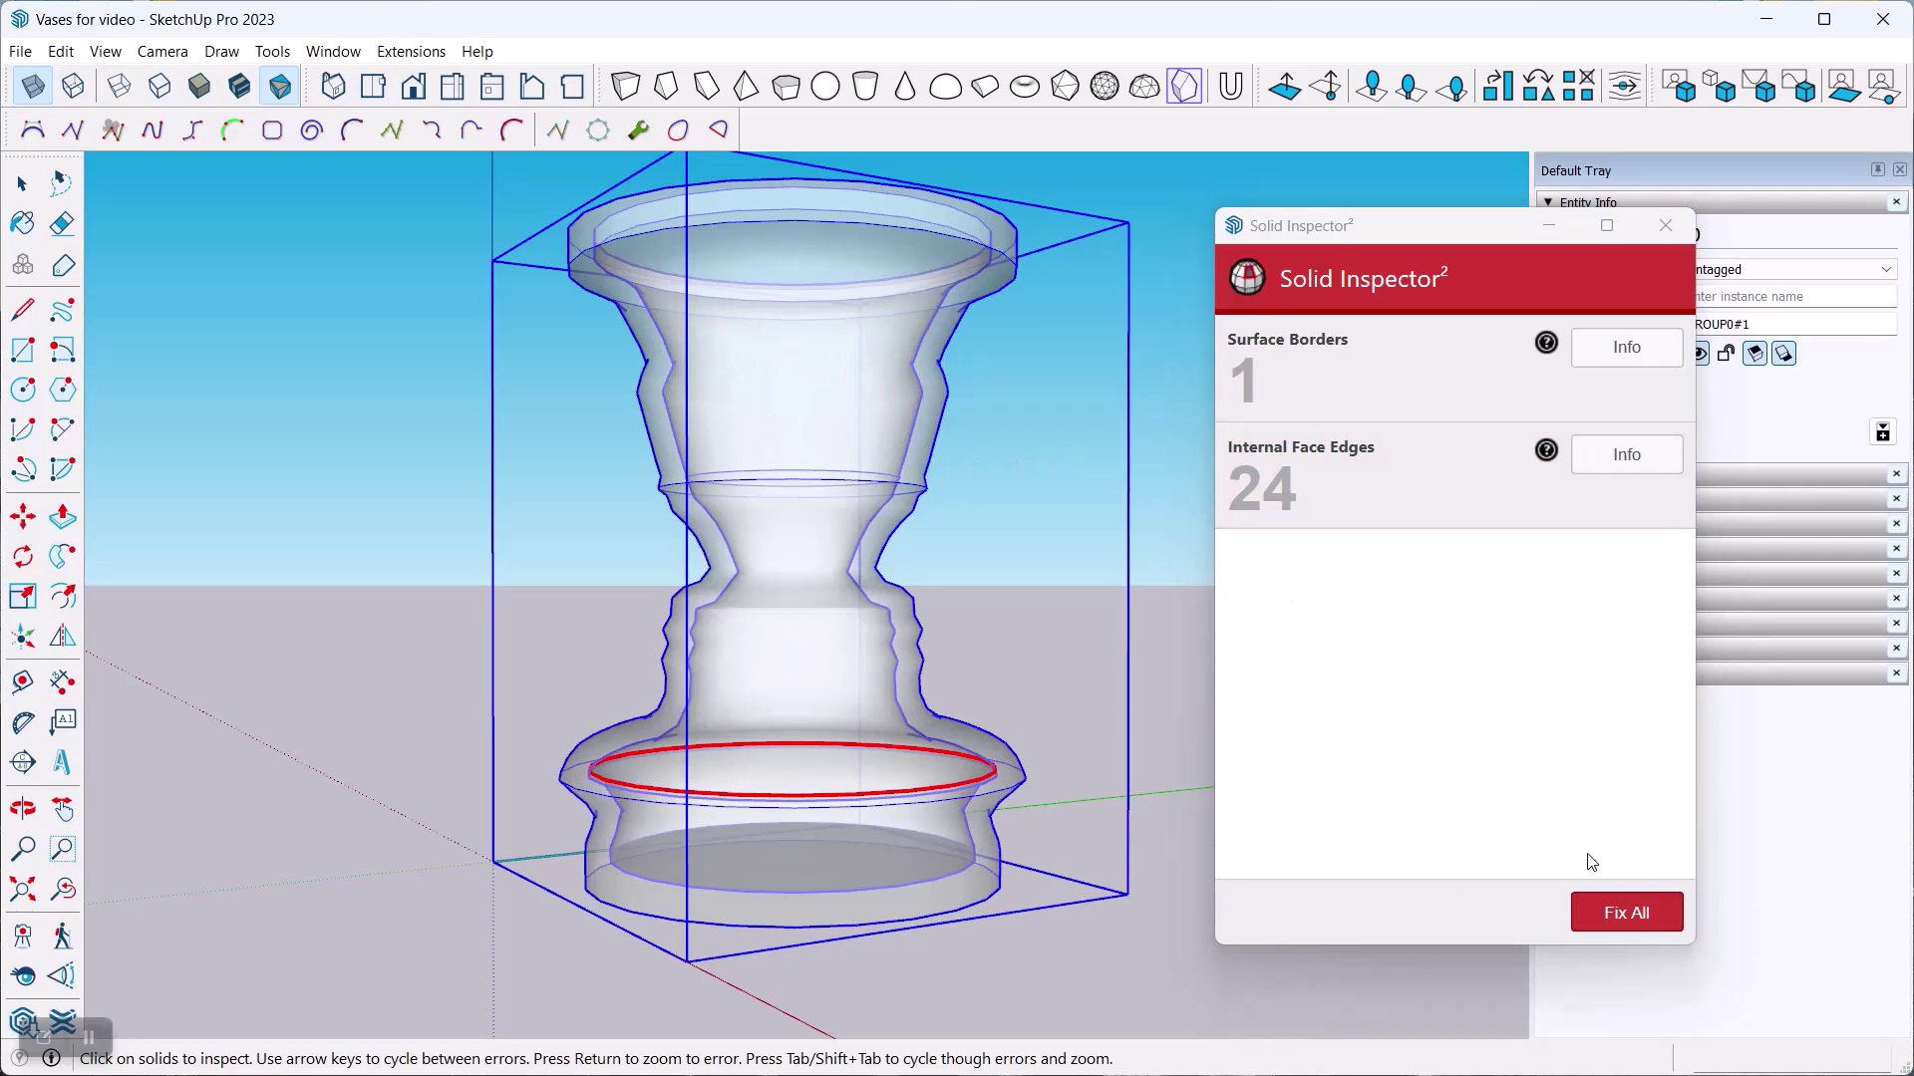
pyautogui.click(1640, 914)
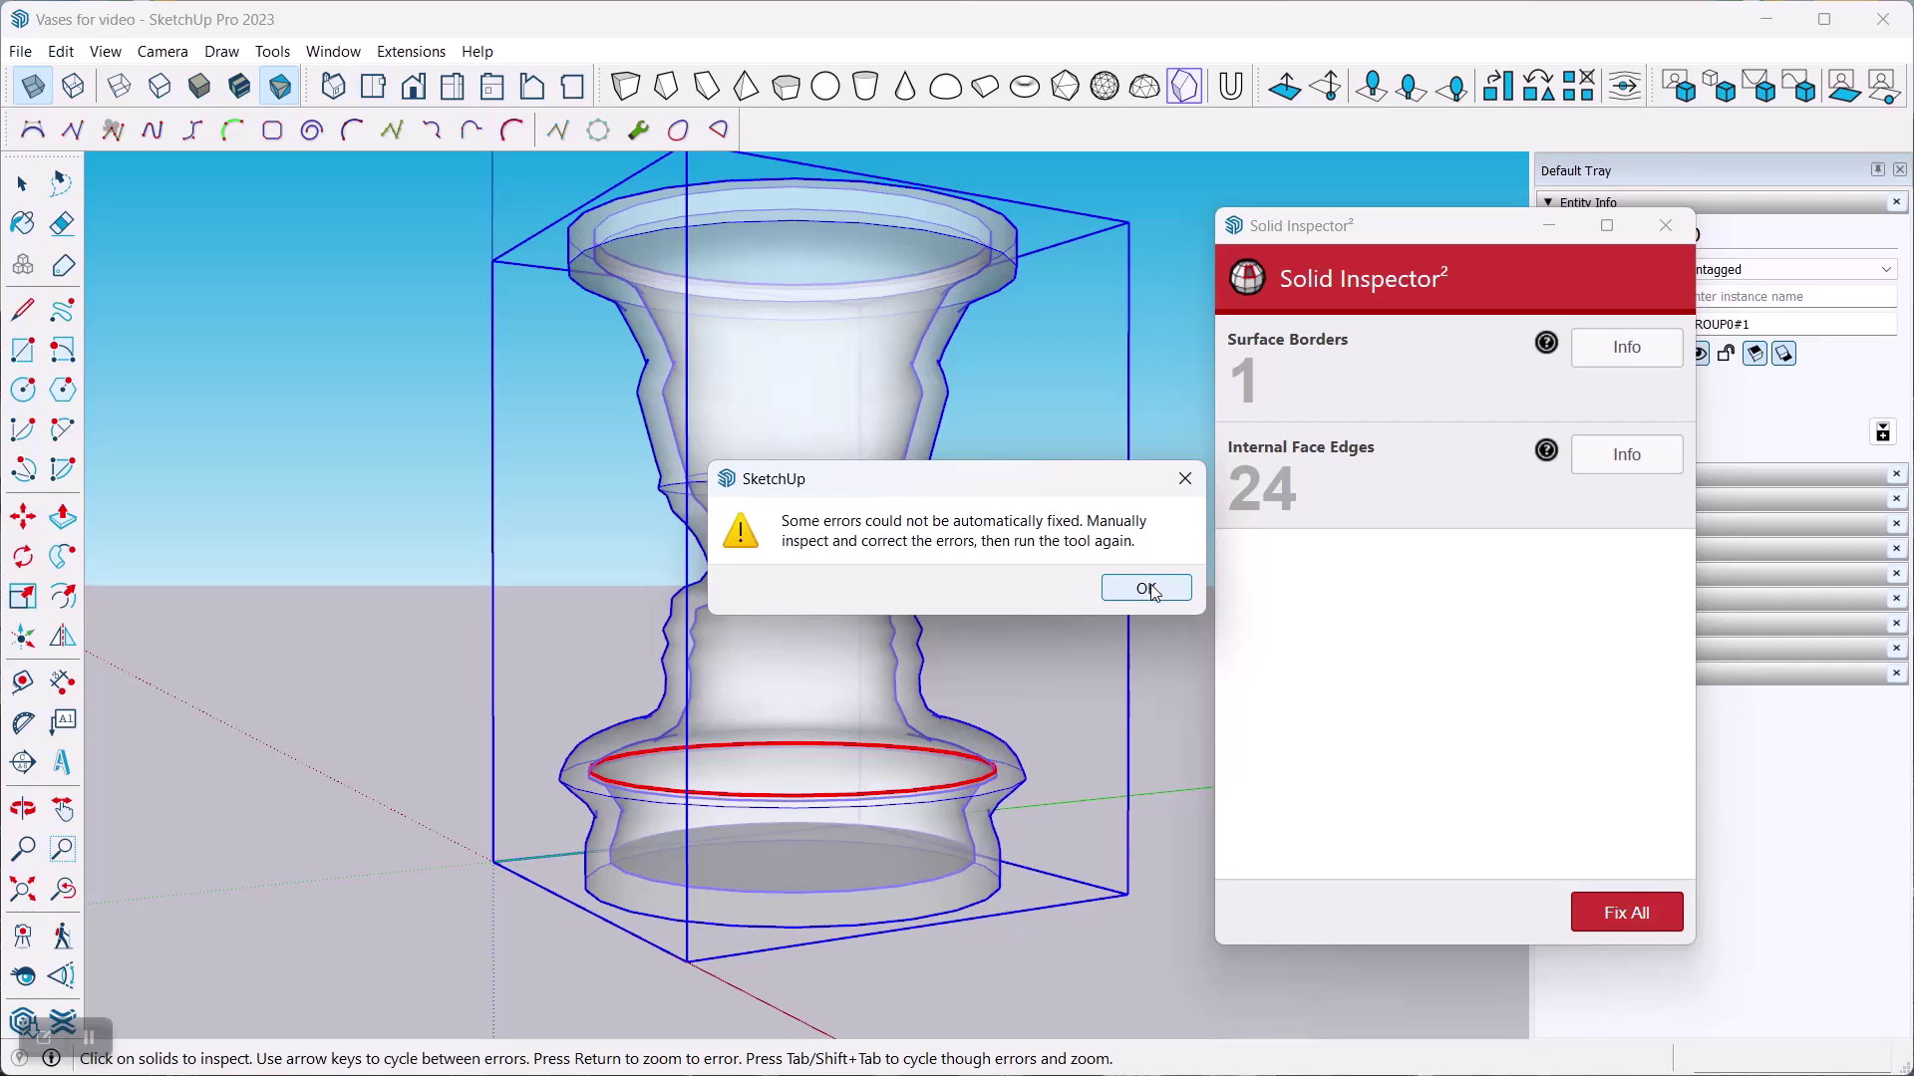
pyautogui.click(1148, 590)
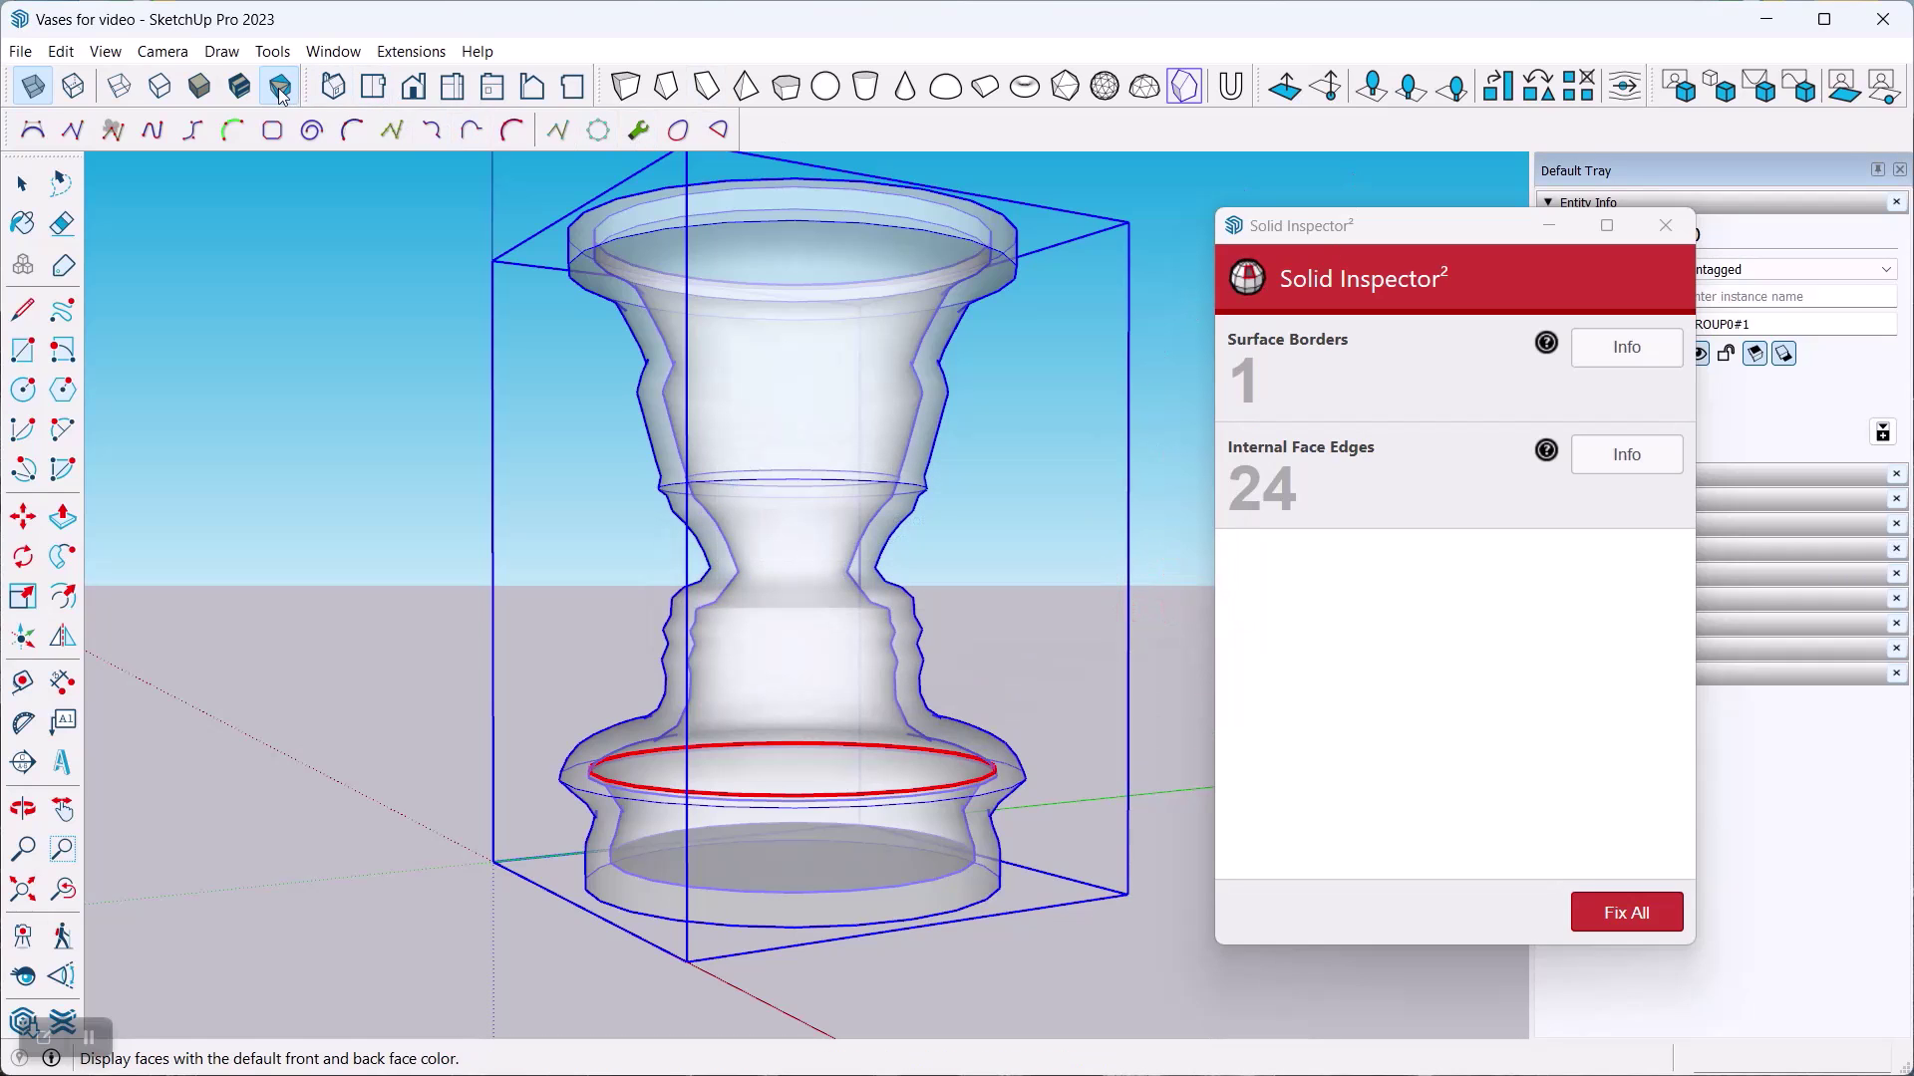
# Turn off X-ray and close the Solid Inspector window.
pyautogui.click(32, 87)
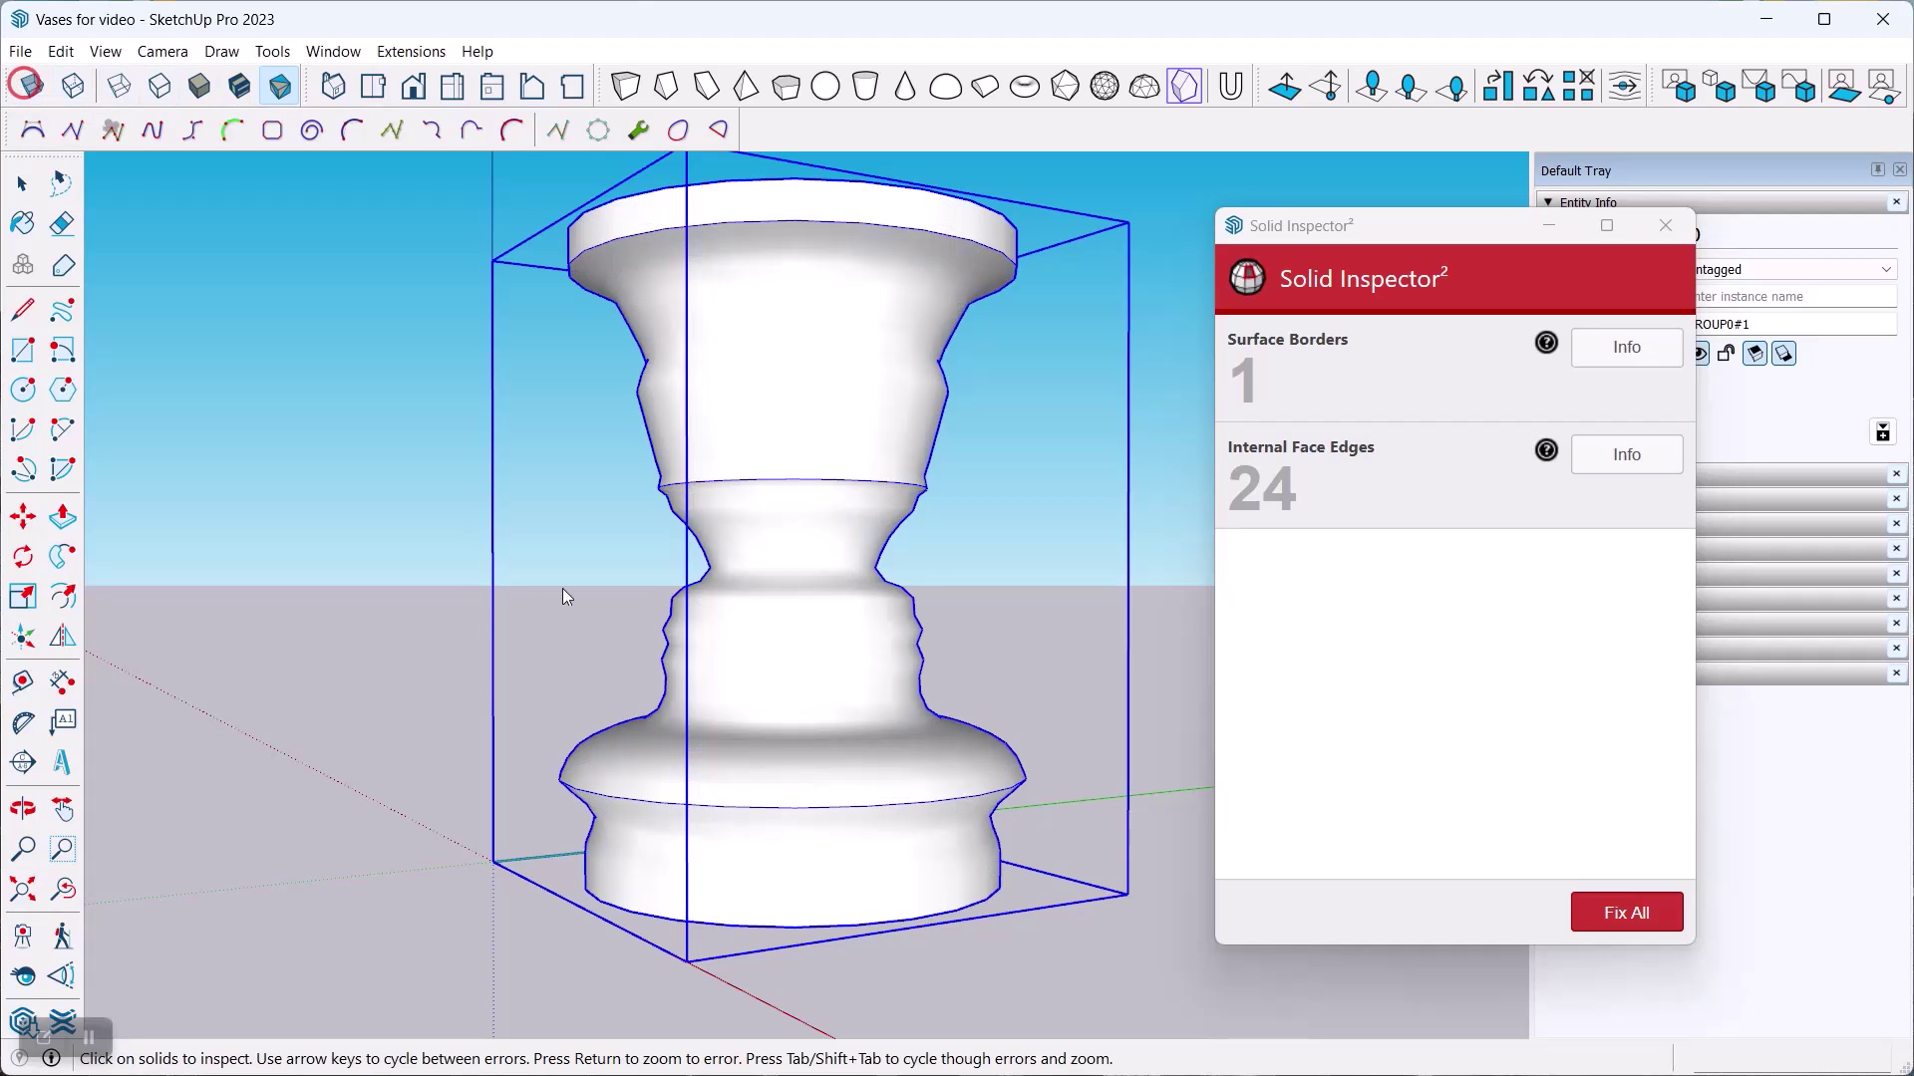
pyautogui.moveTo(977, 406); pyautogui.dragTo(739, 559, button='middle')
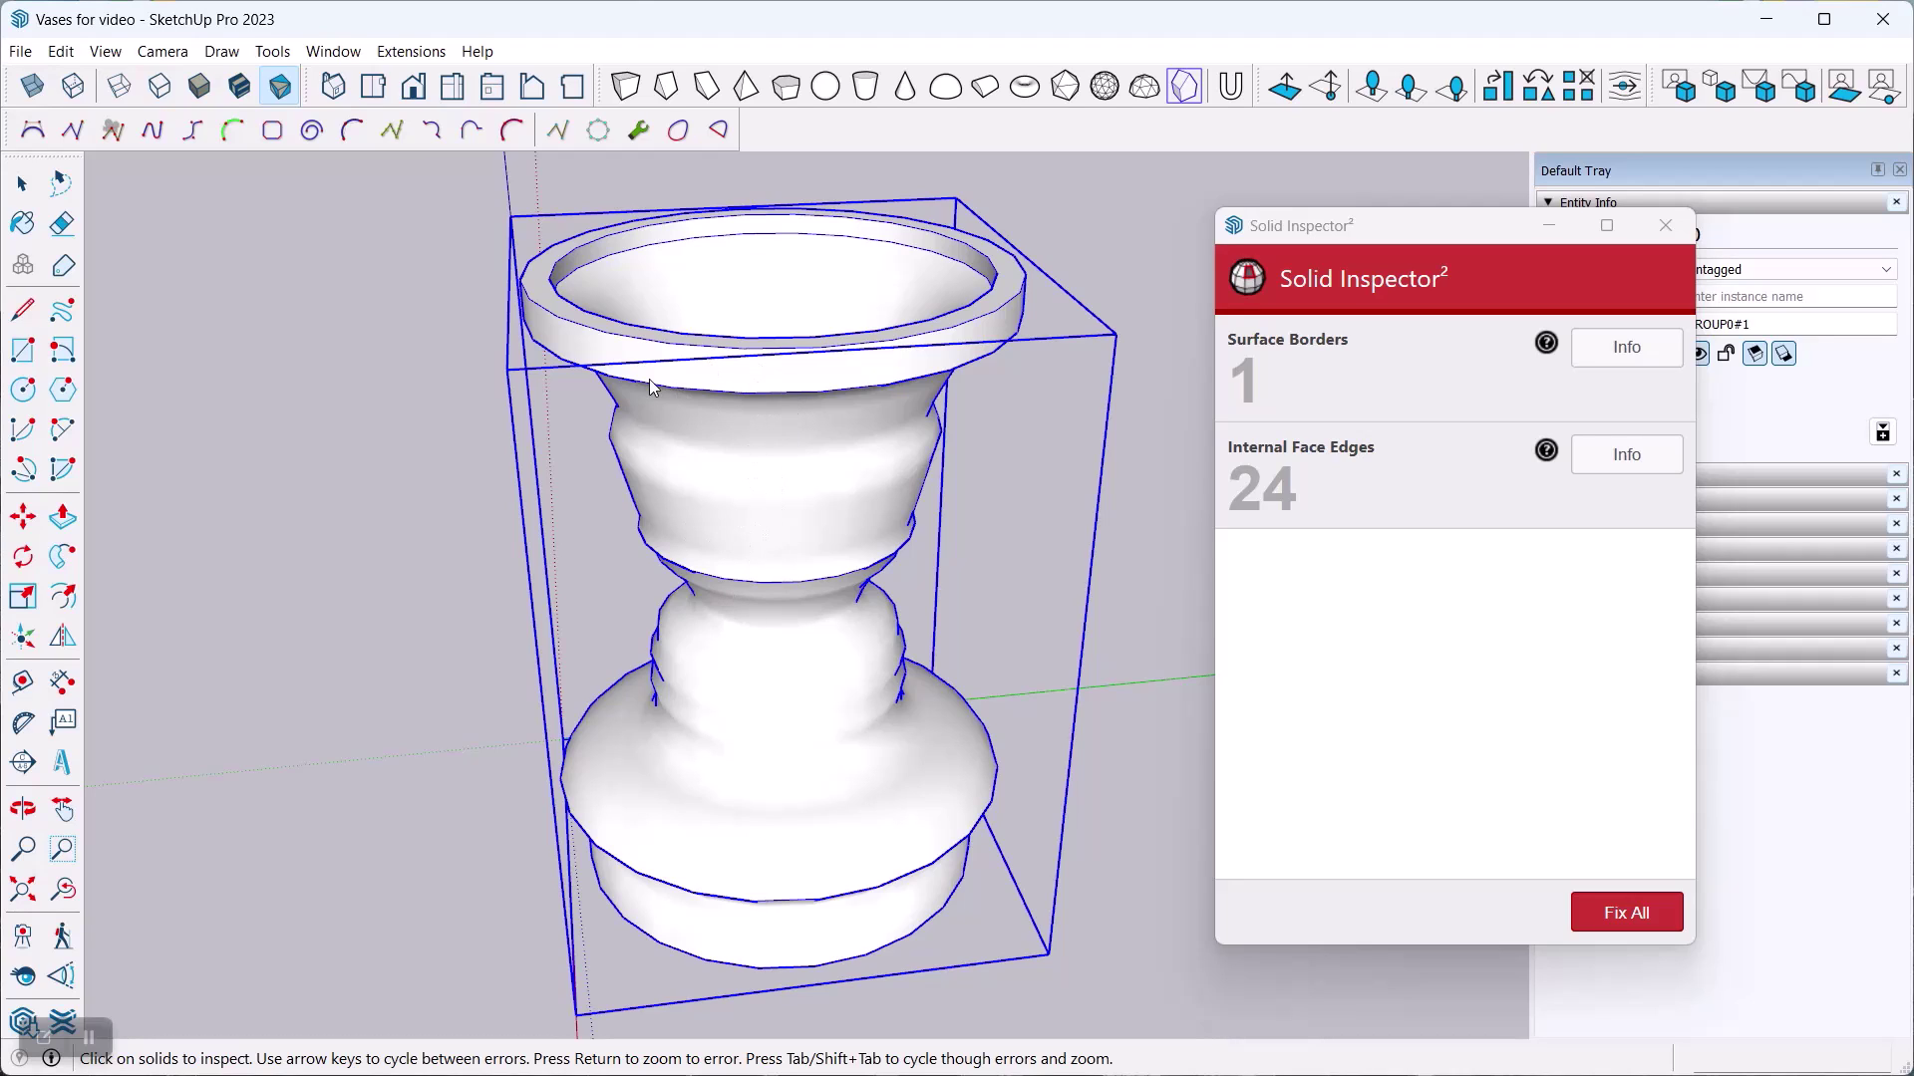
pyautogui.moveTo(751, 512); pyautogui.dragTo(723, 400, button='middle')
pyautogui.rightClick(687, 377)
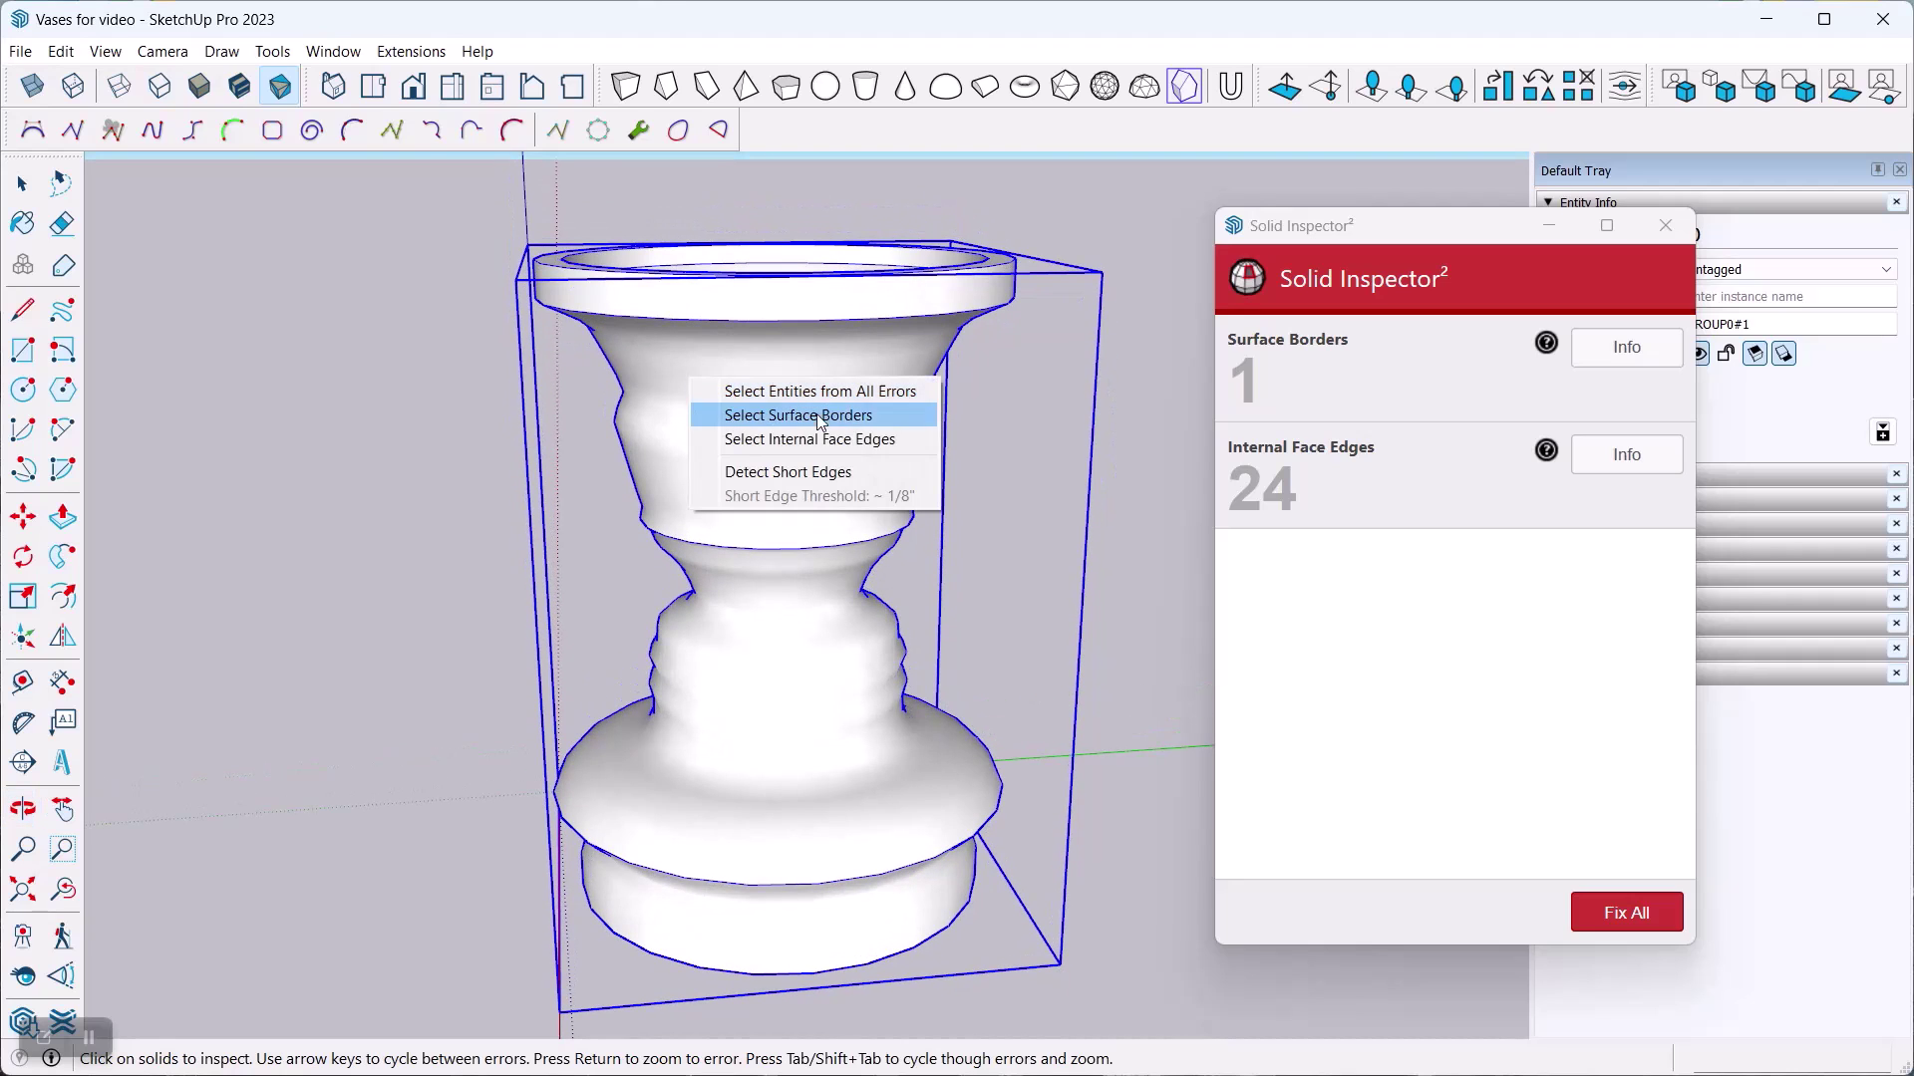
pyautogui.press('Return')
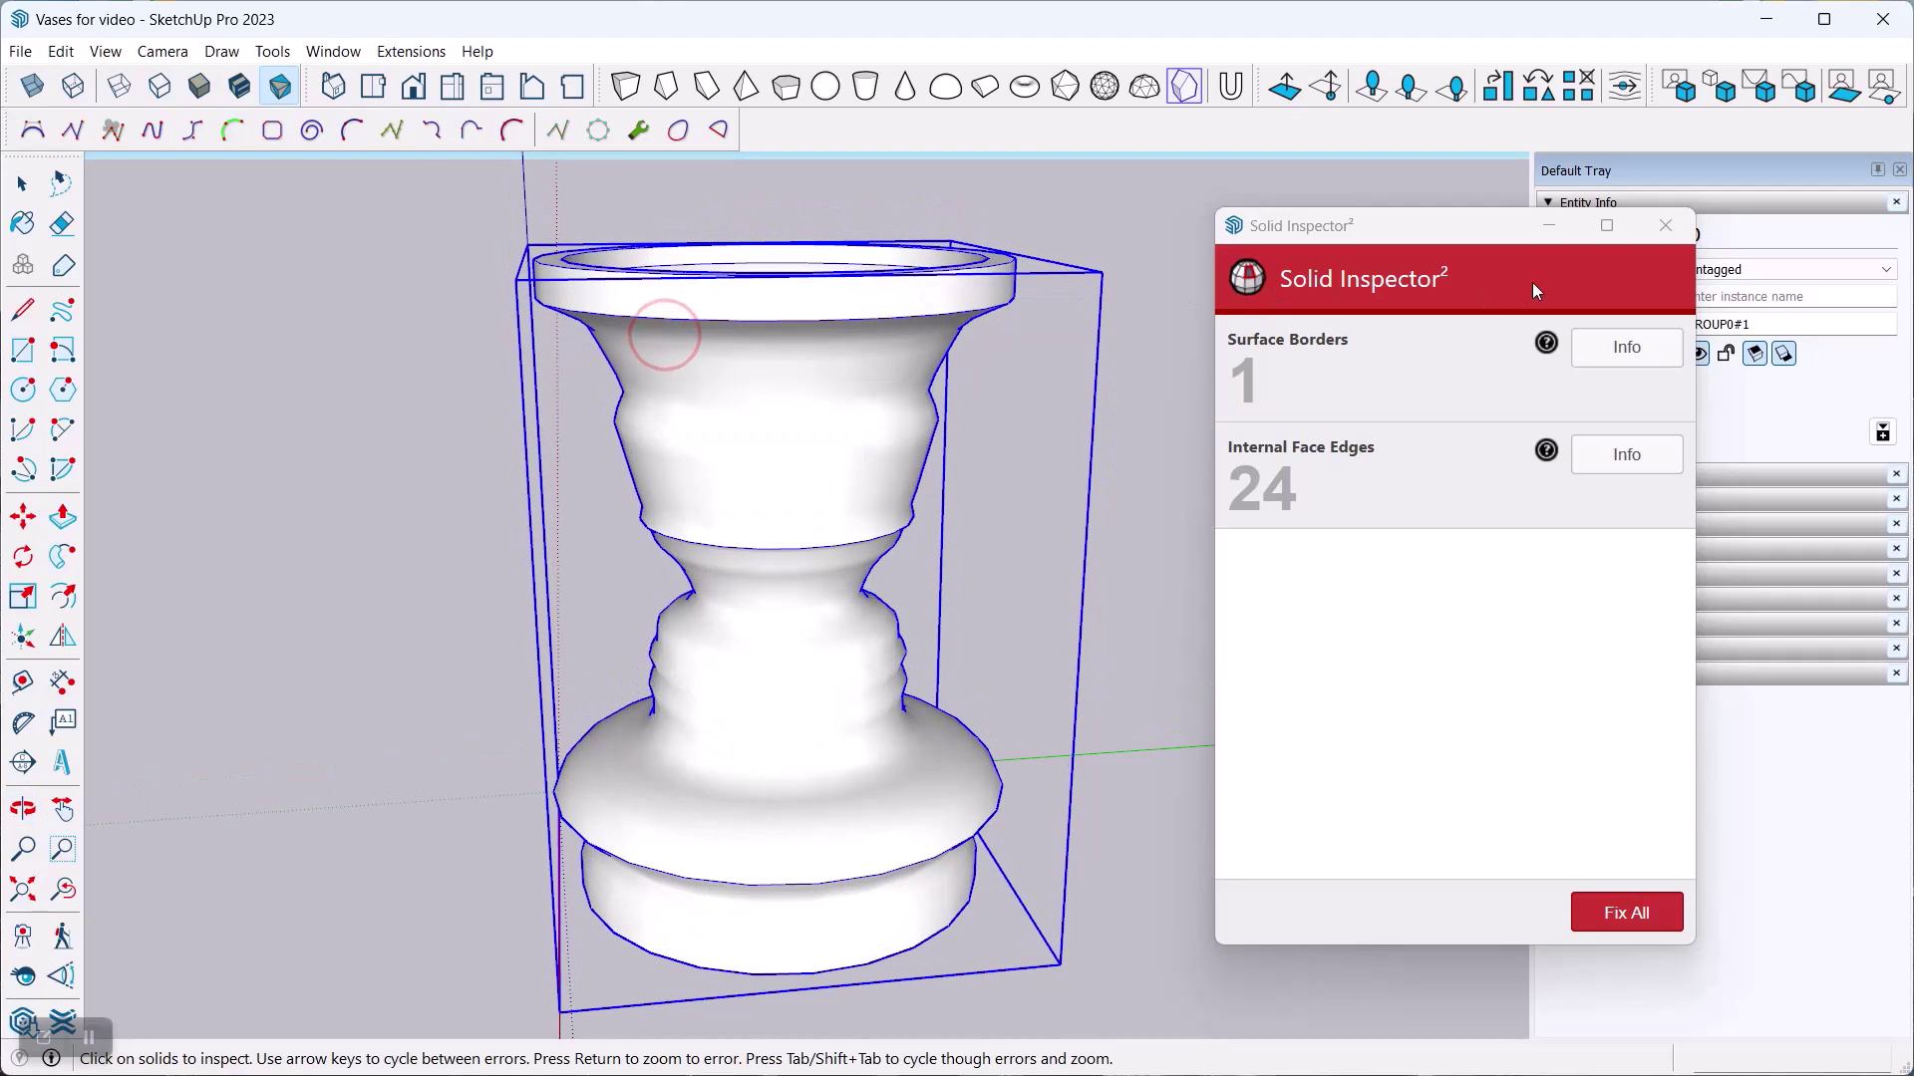
pyautogui.click(1679, 223)
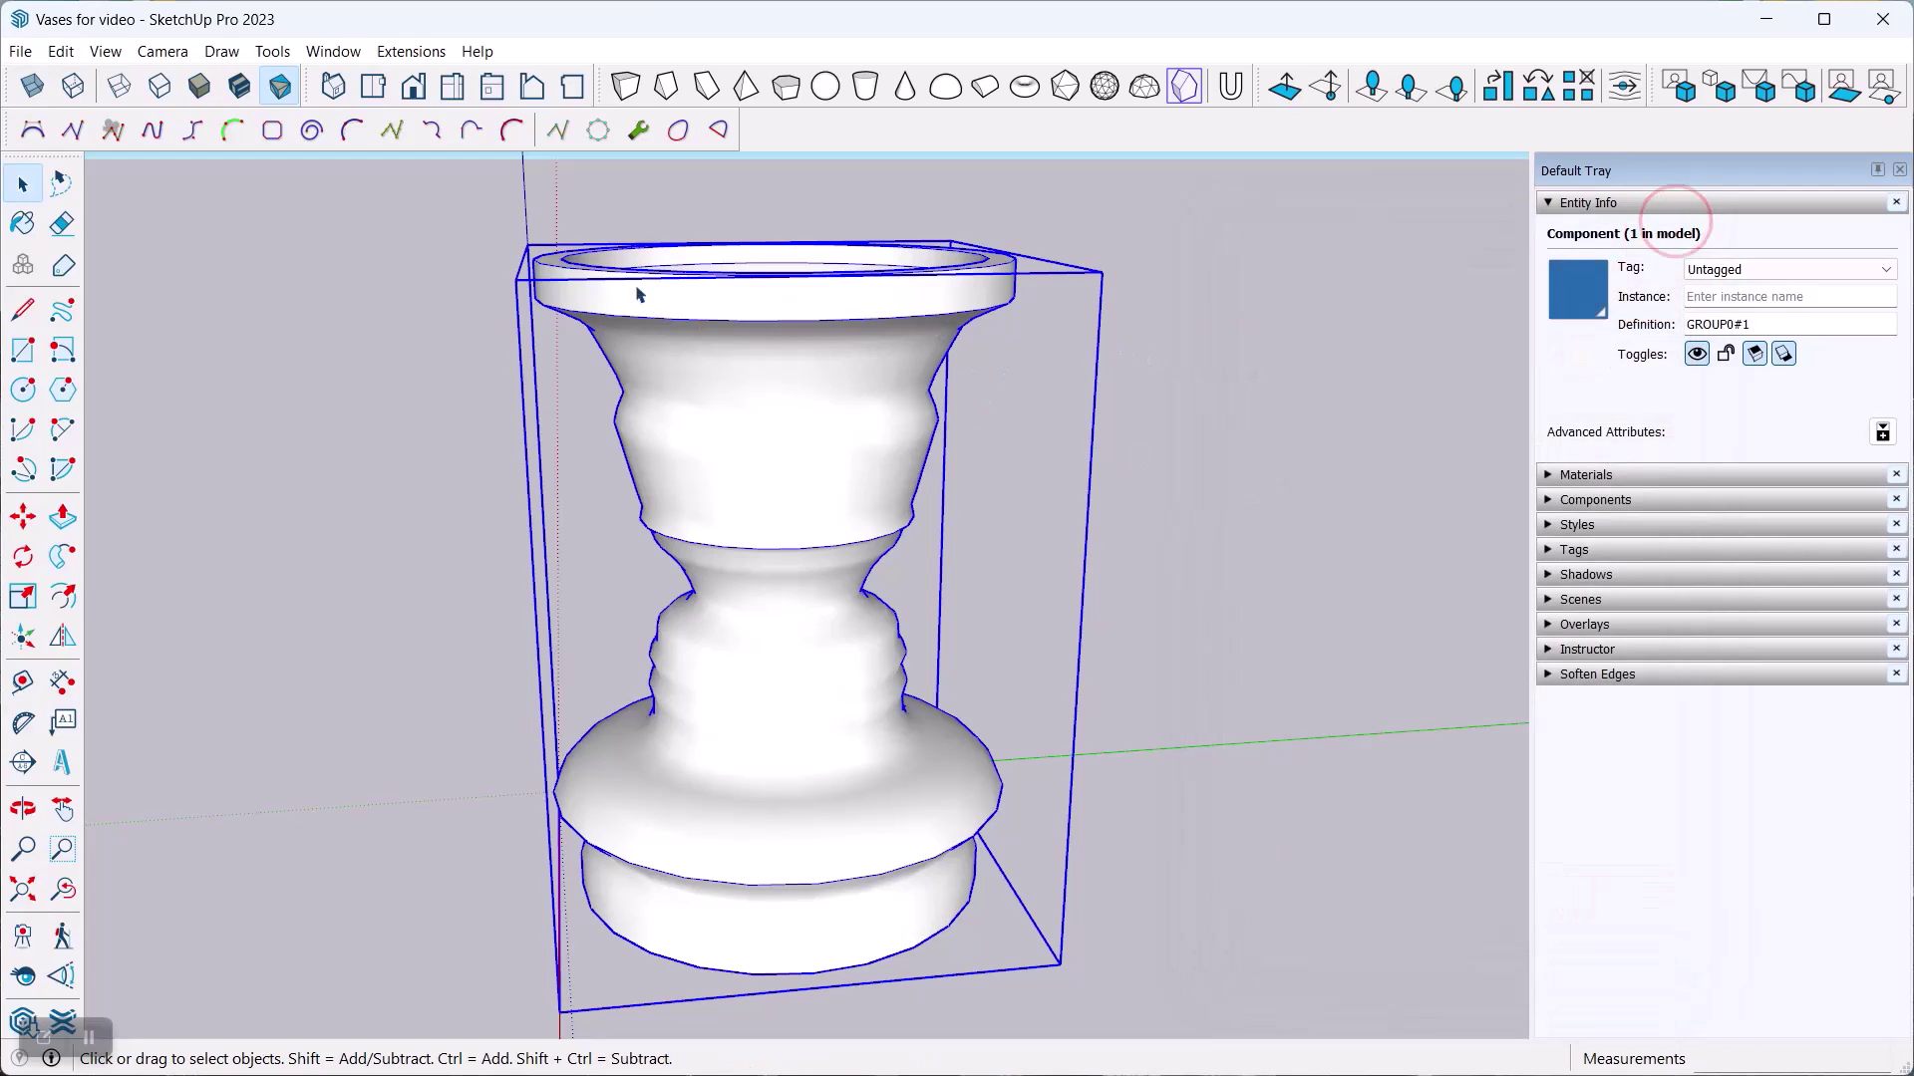
# Explode the vase component into 6626 loose entities.
pyautogui.rightClick(681, 364)
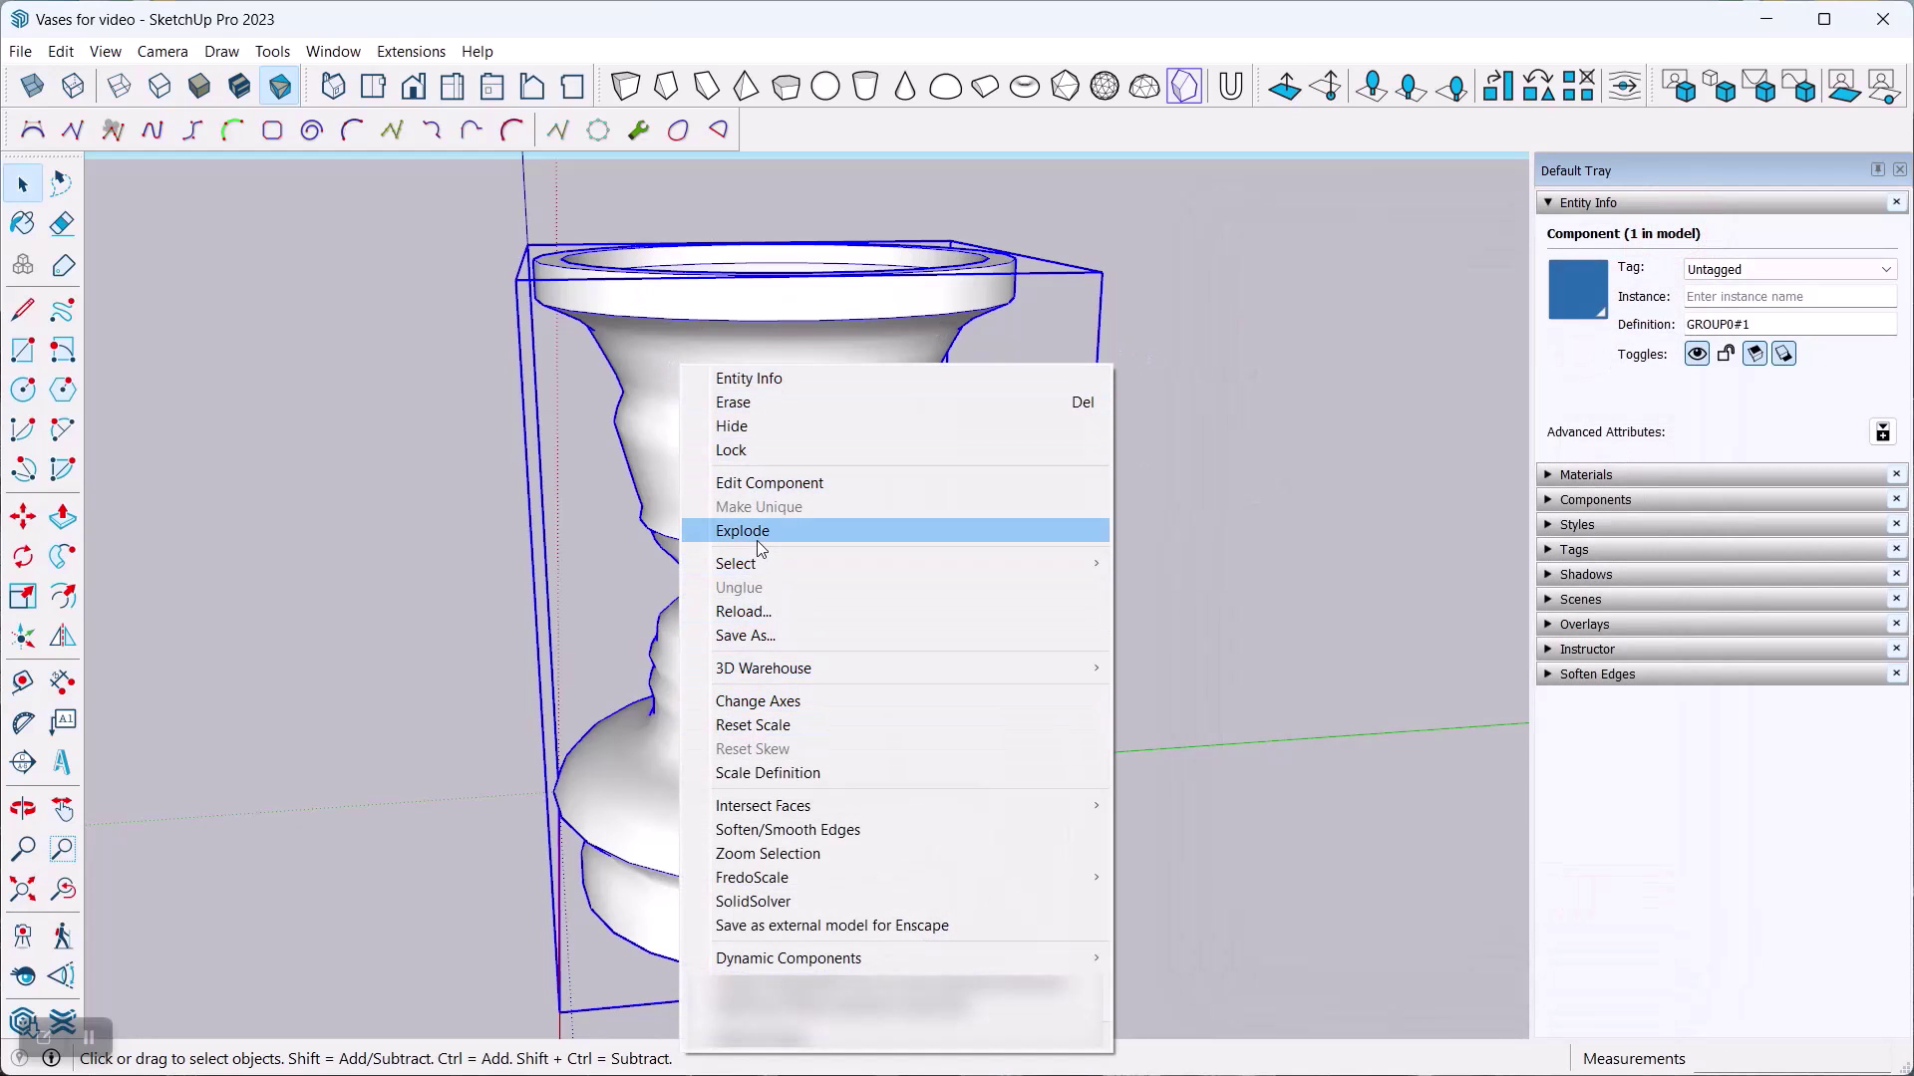
pyautogui.press('Escape')
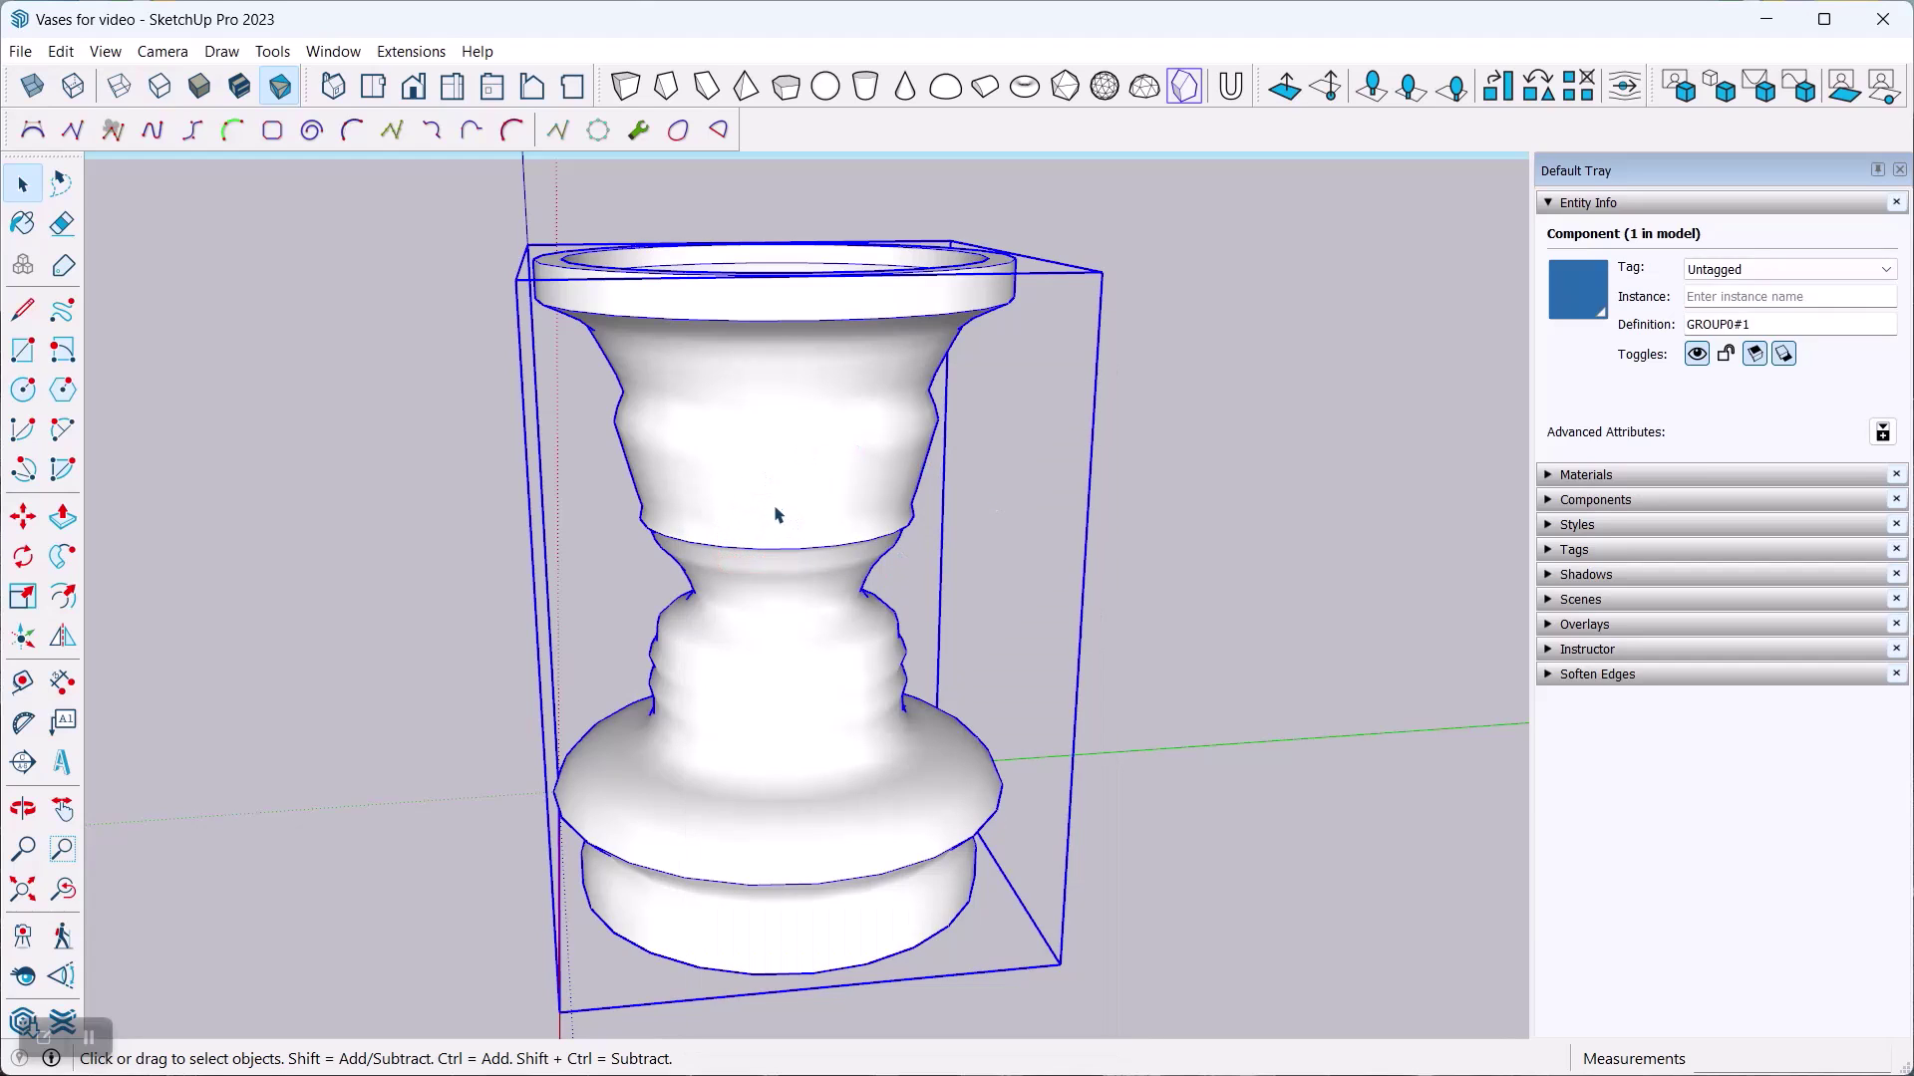
pyautogui.click(1151, 410)
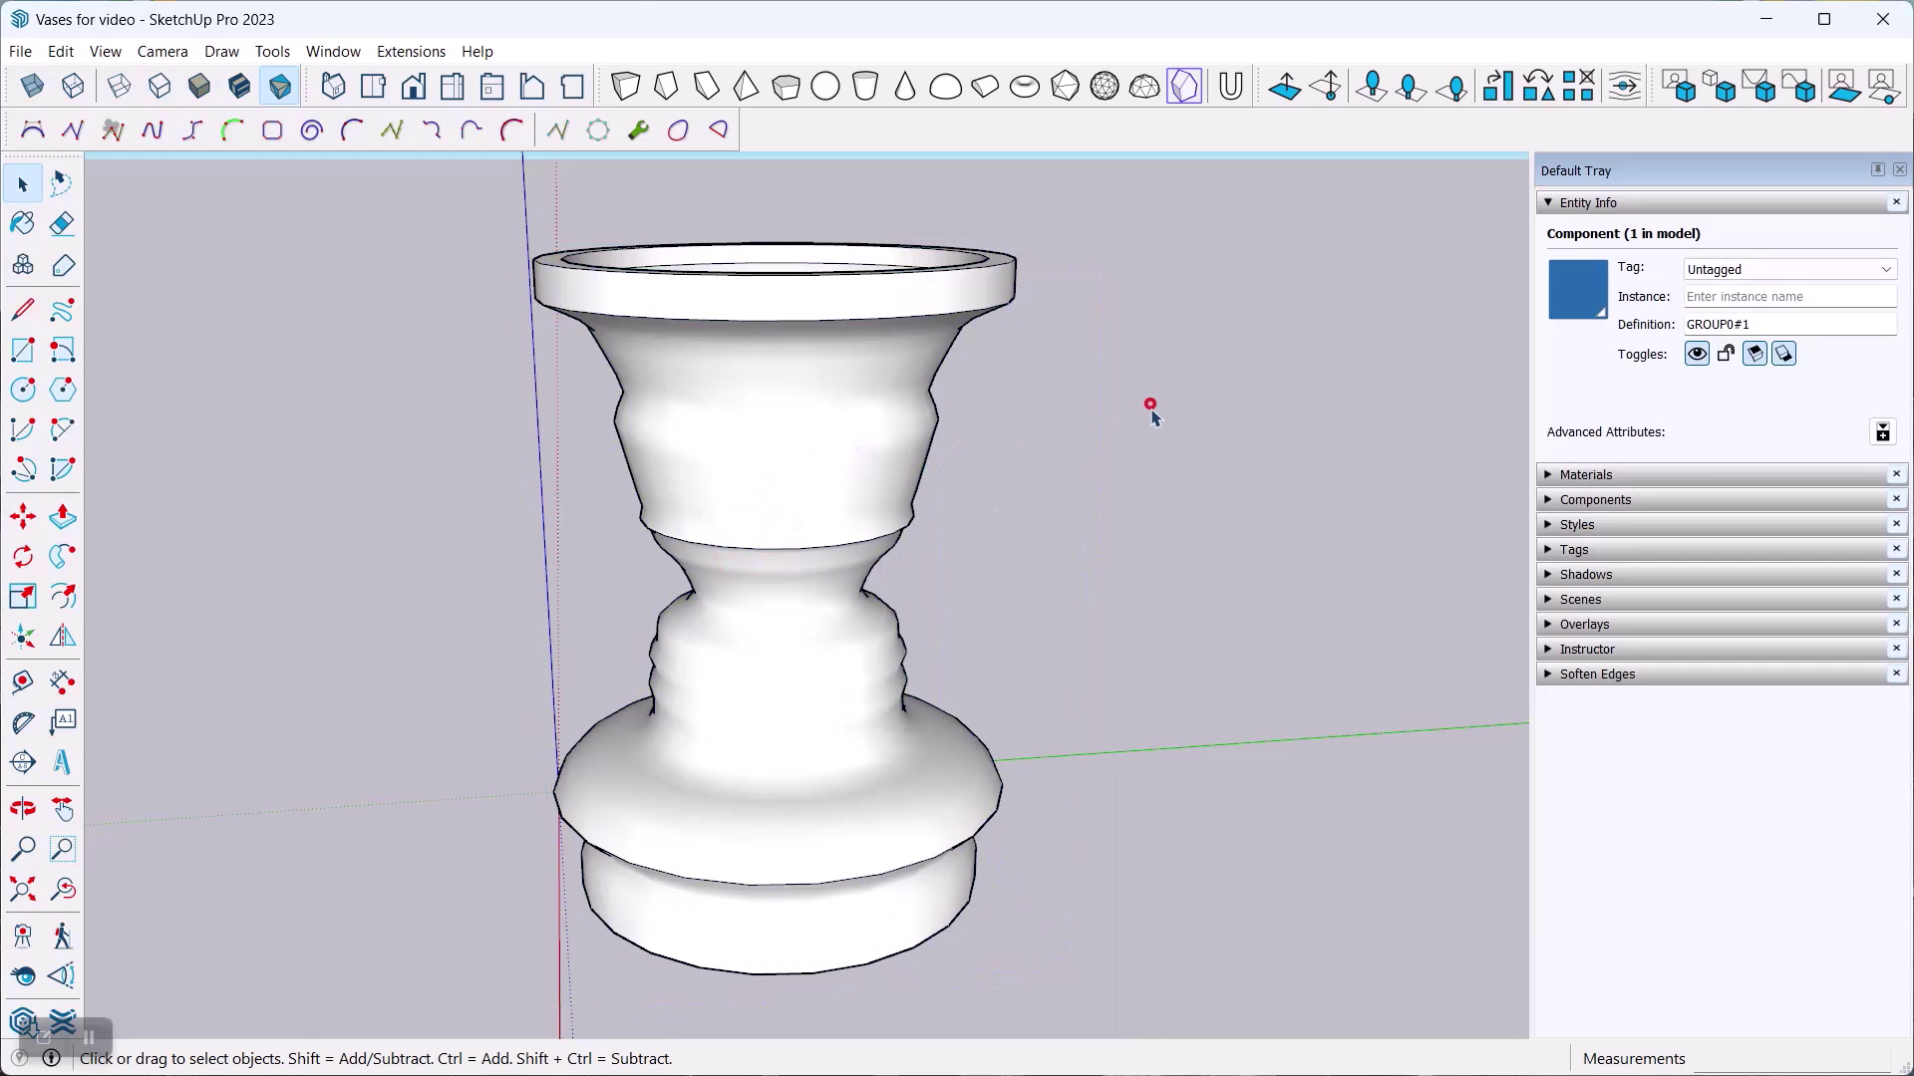
pyautogui.click(833, 397)
pyautogui.rightClick(817, 430)
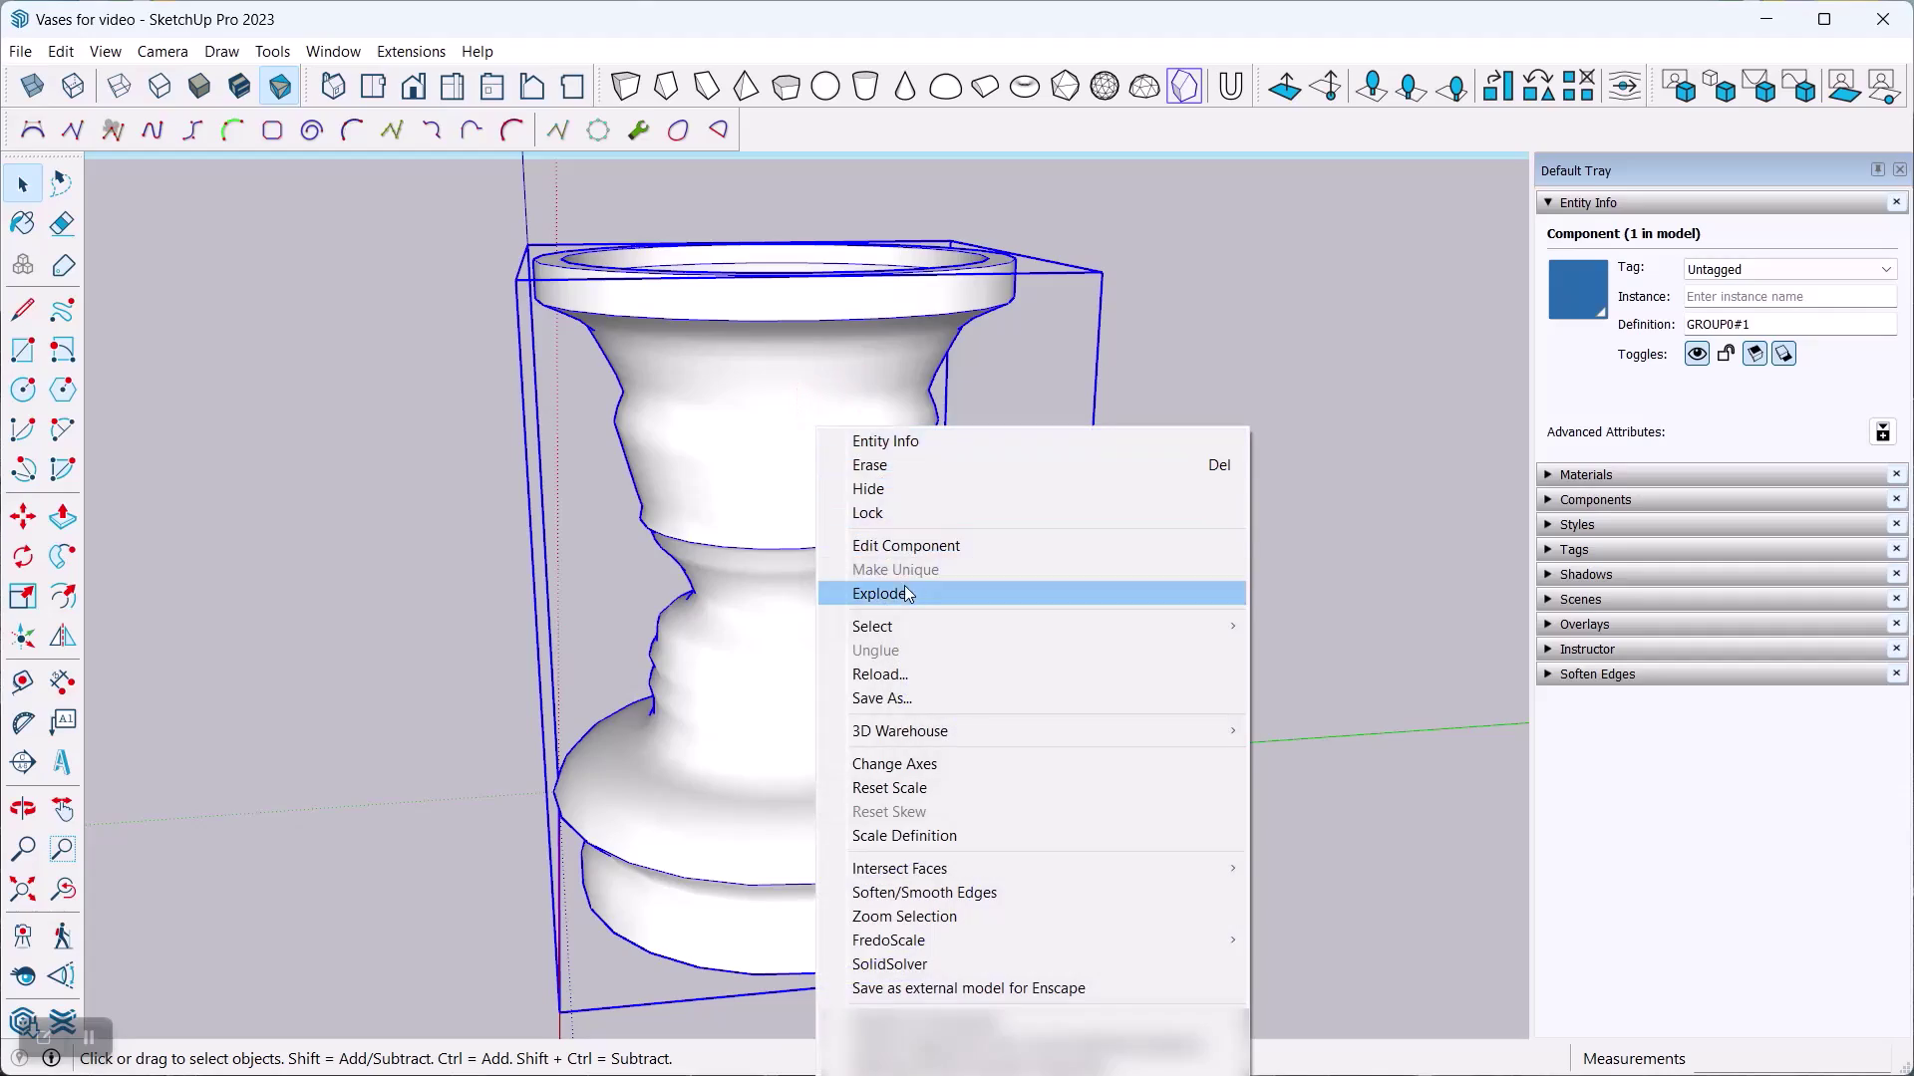
pyautogui.click(903, 588)
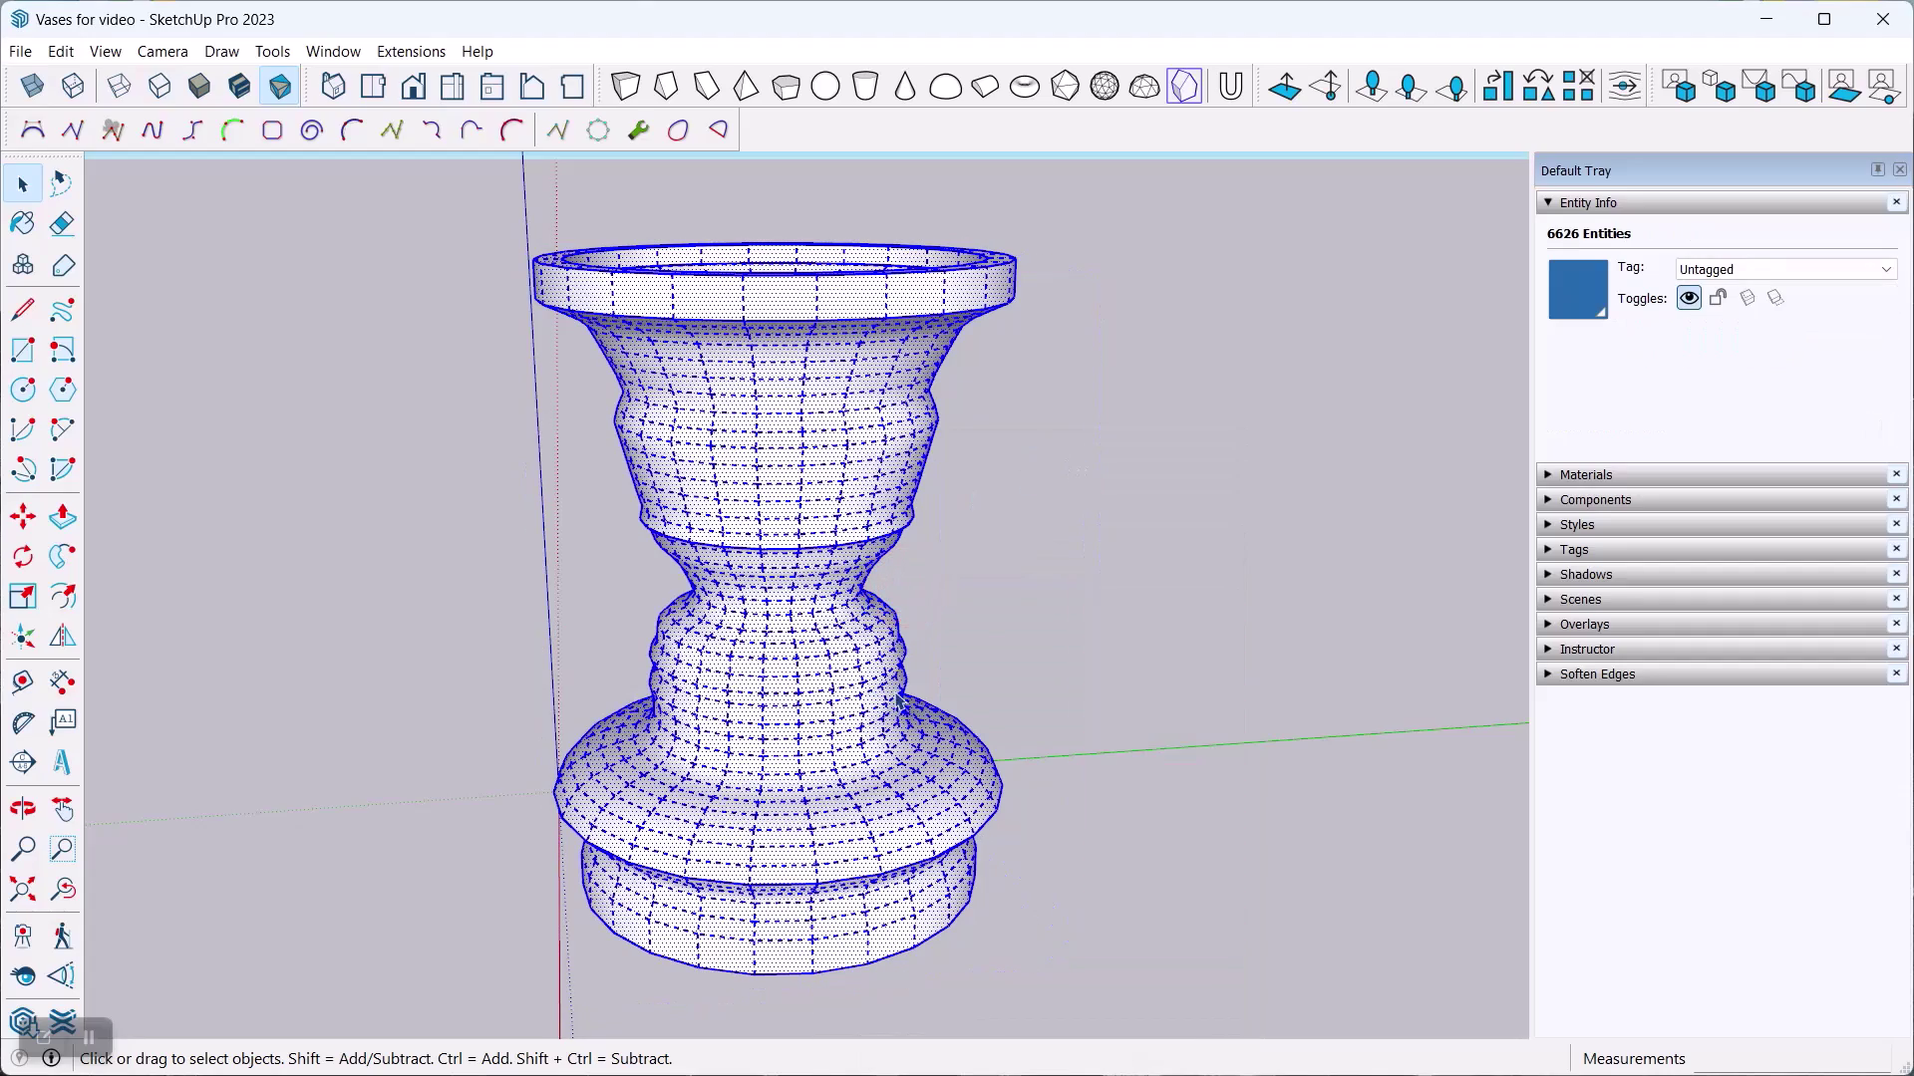
pyautogui.moveTo(974, 610); pyautogui.dragTo(1026, 522, button='middle')
pyautogui.click(1021, 513)
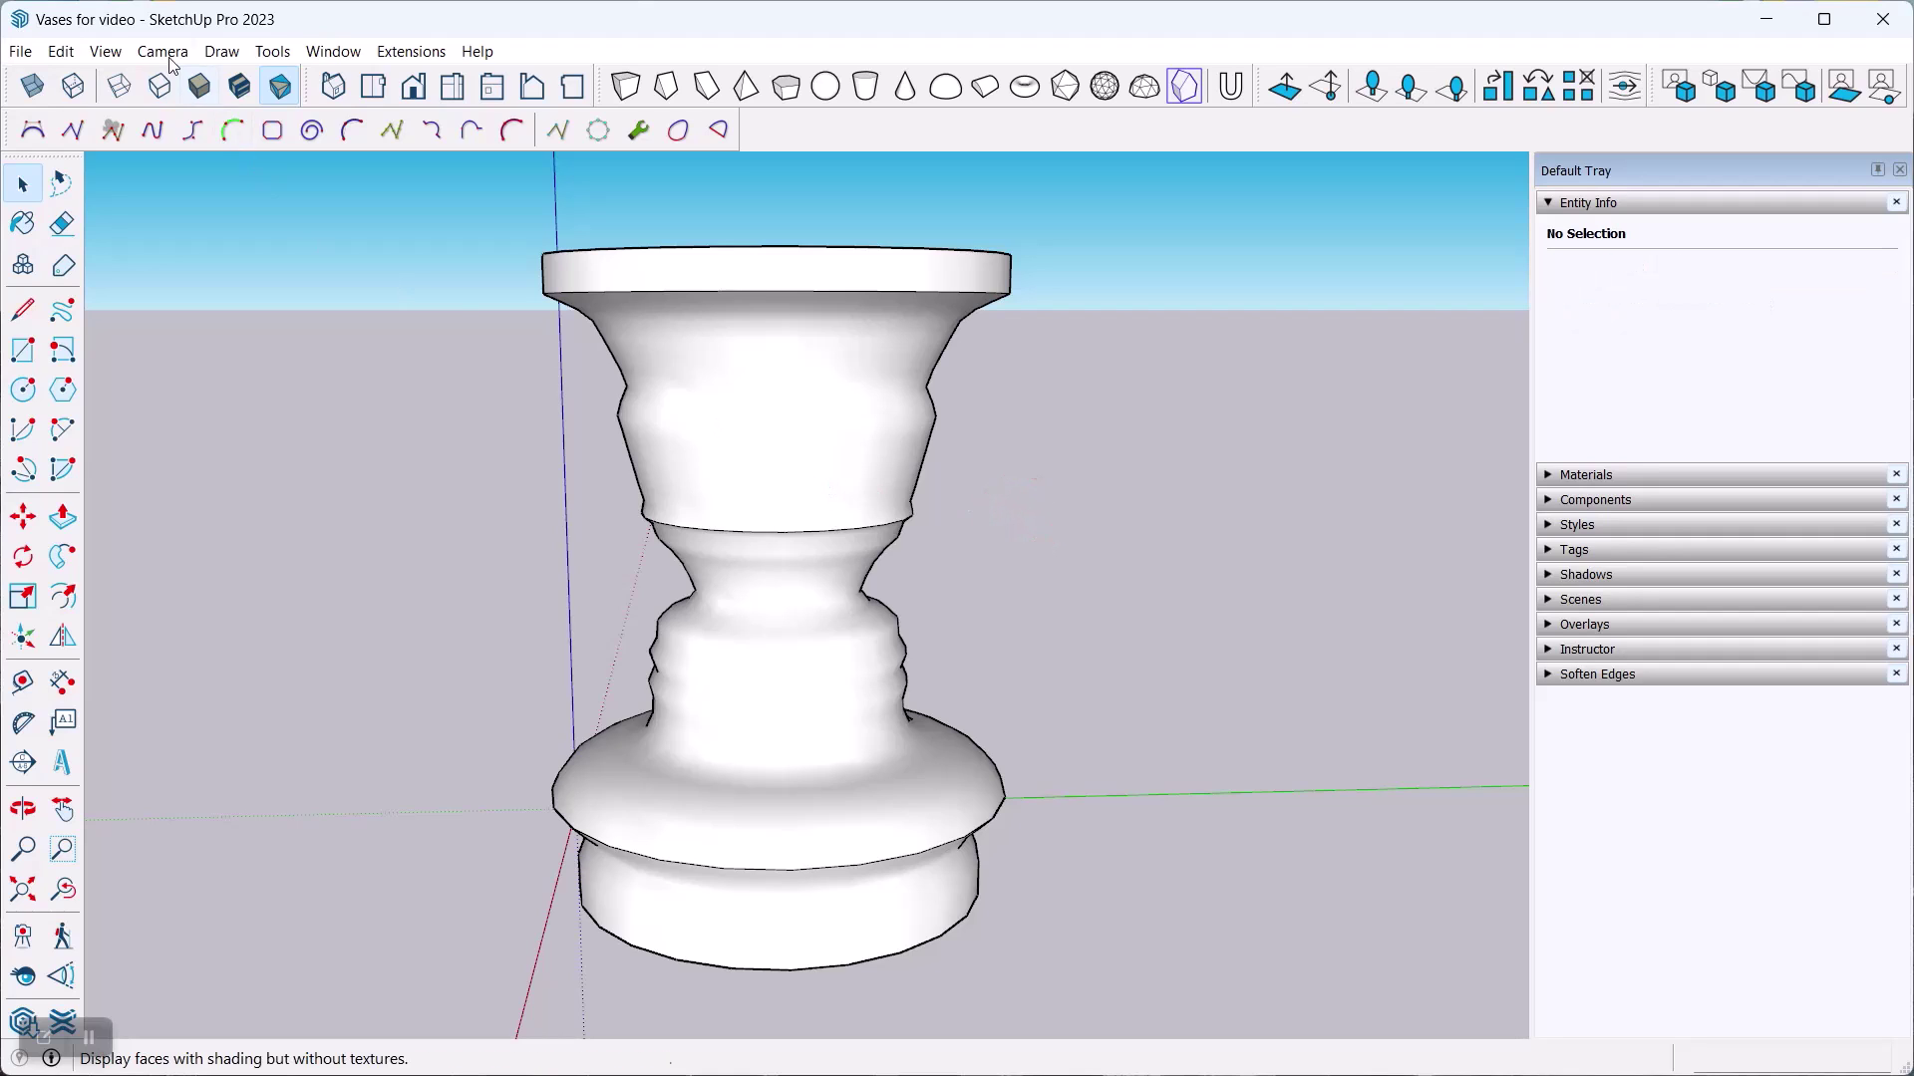
pyautogui.click(106, 52)
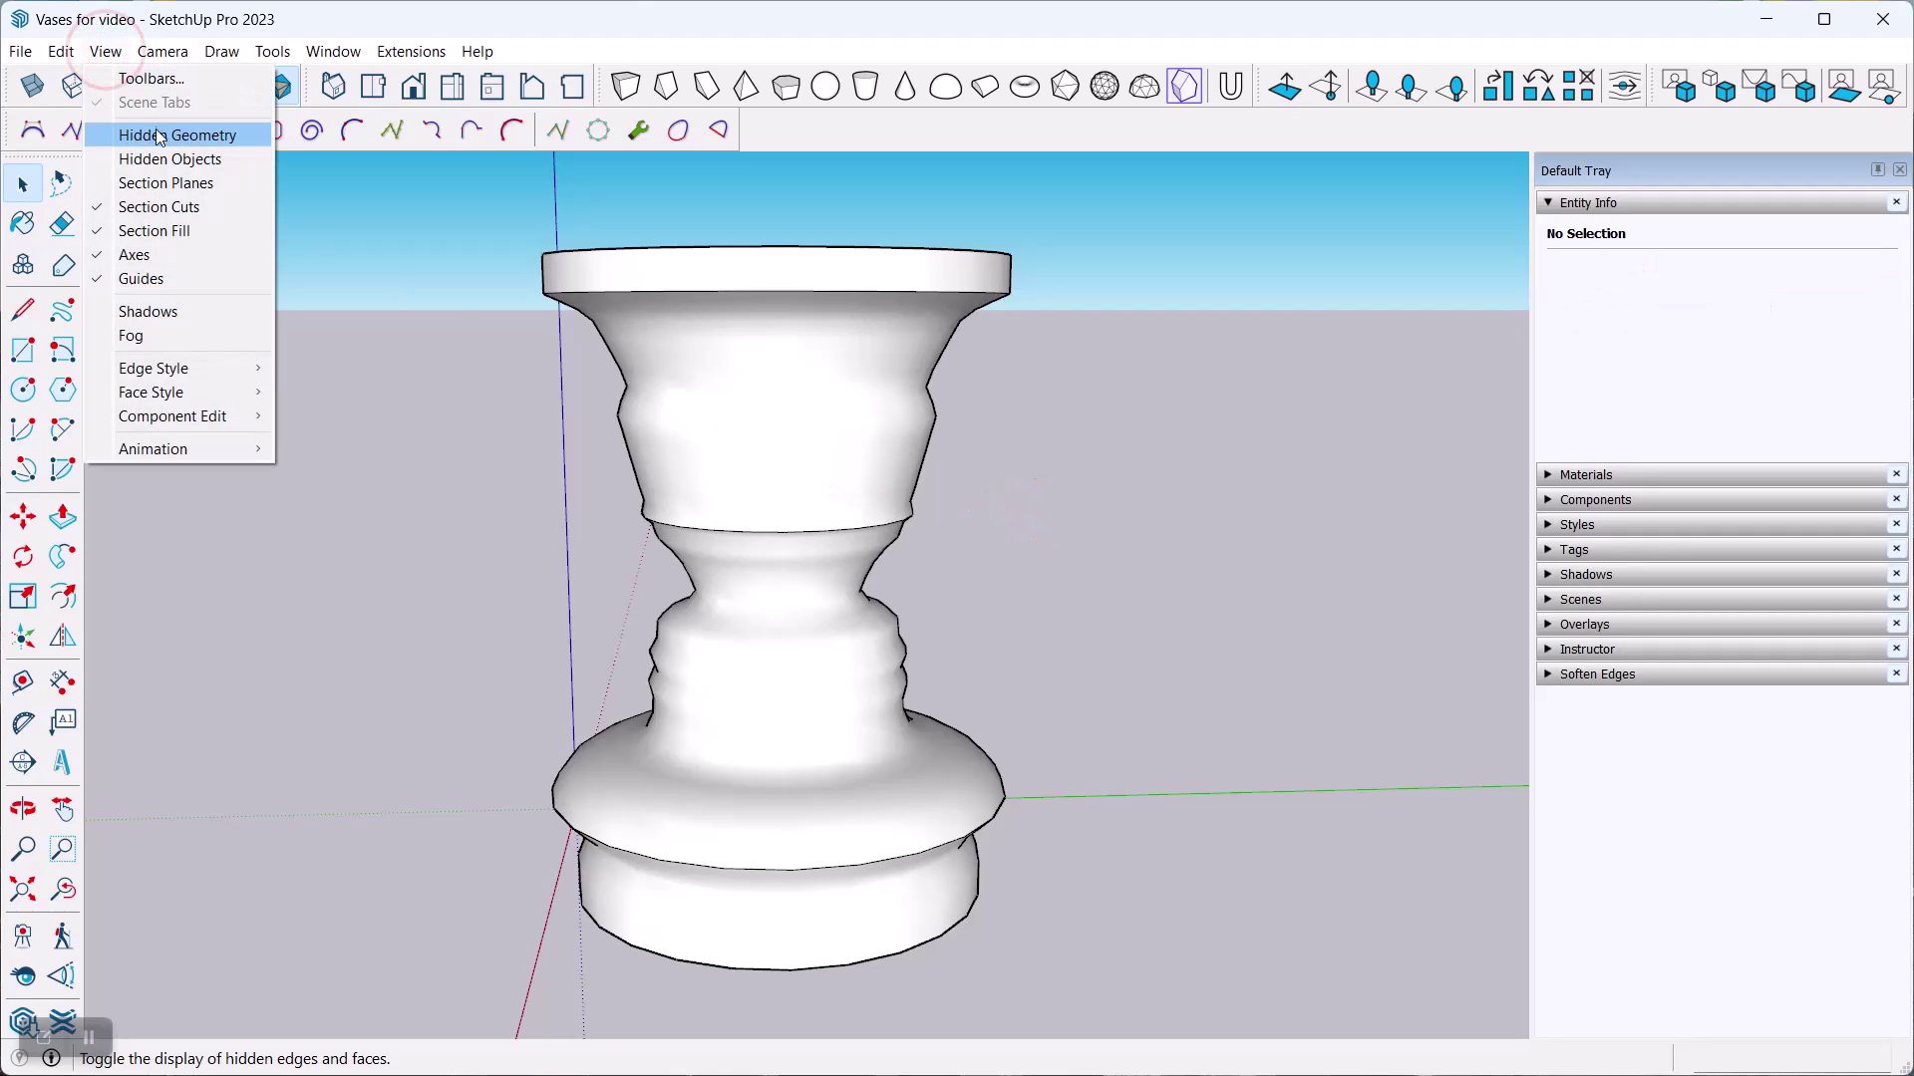
pyautogui.click(196, 19)
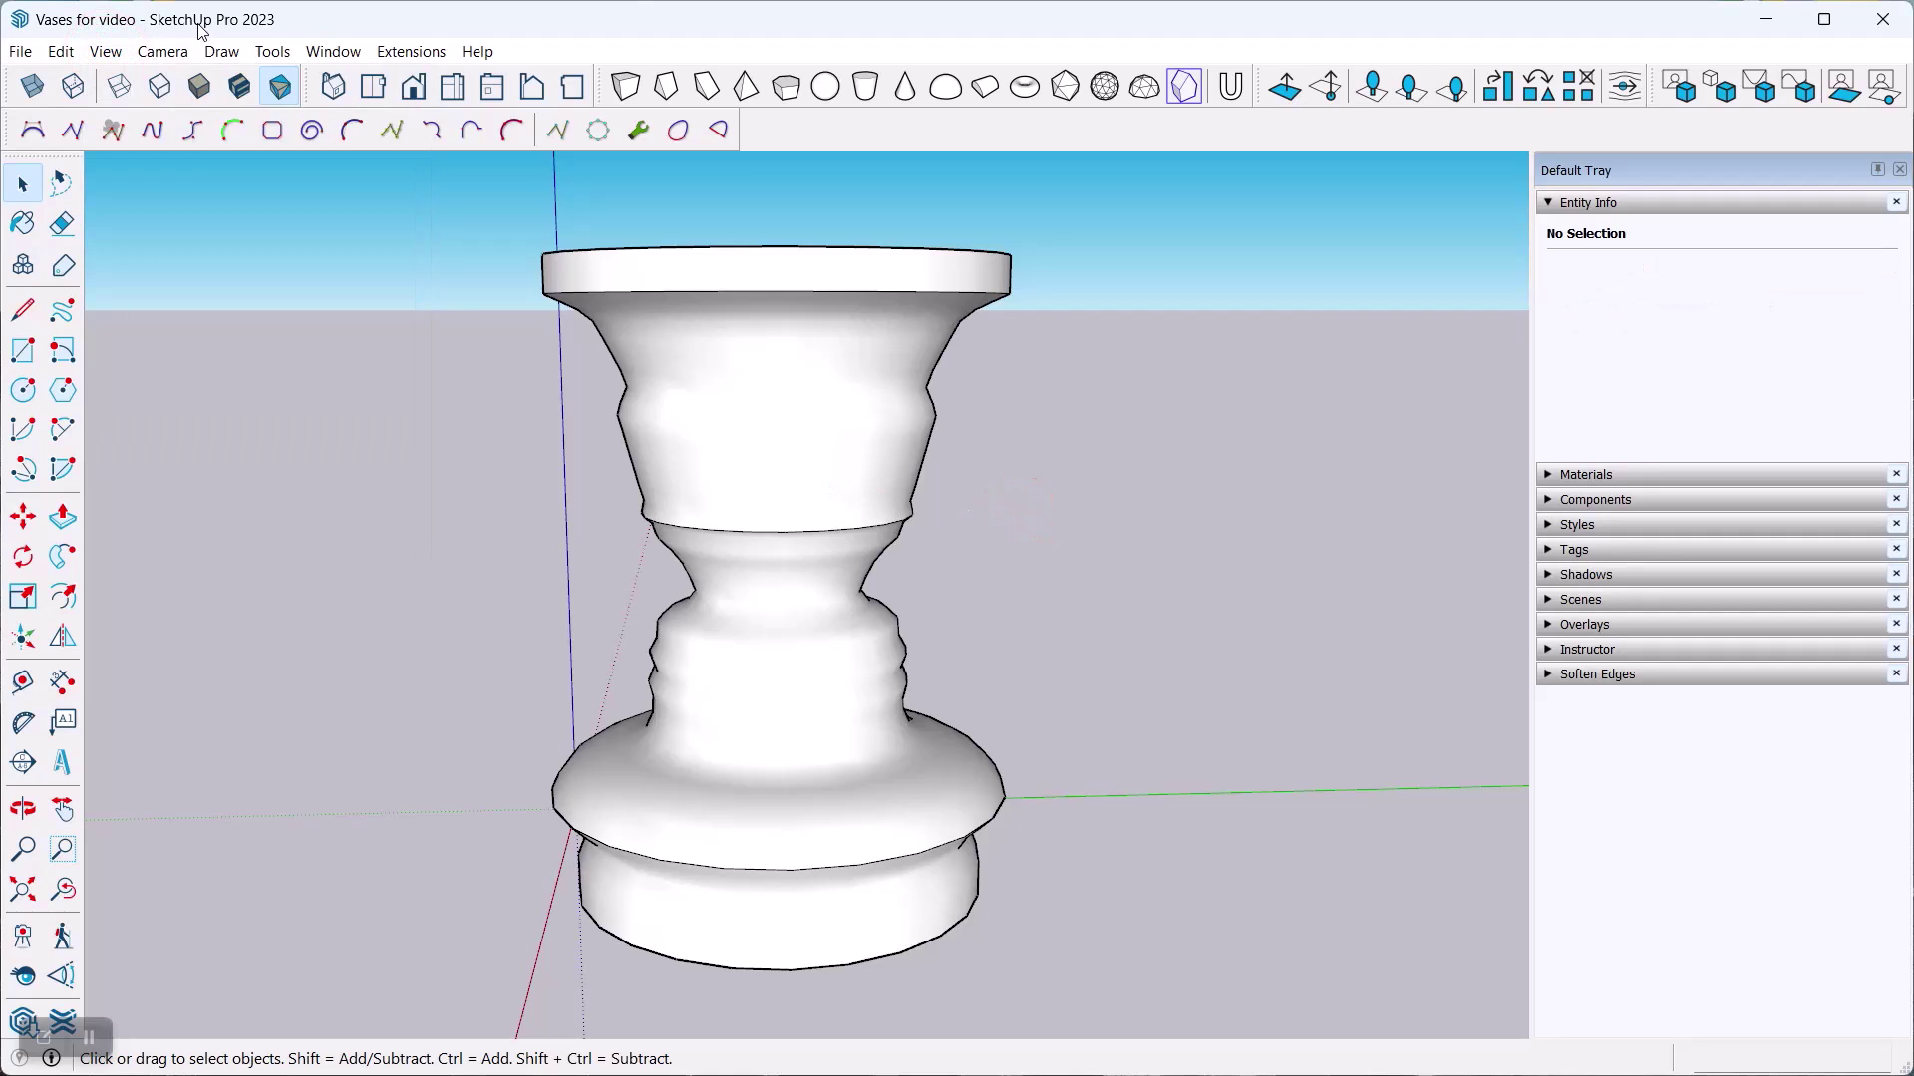
pyautogui.click(769, 403)
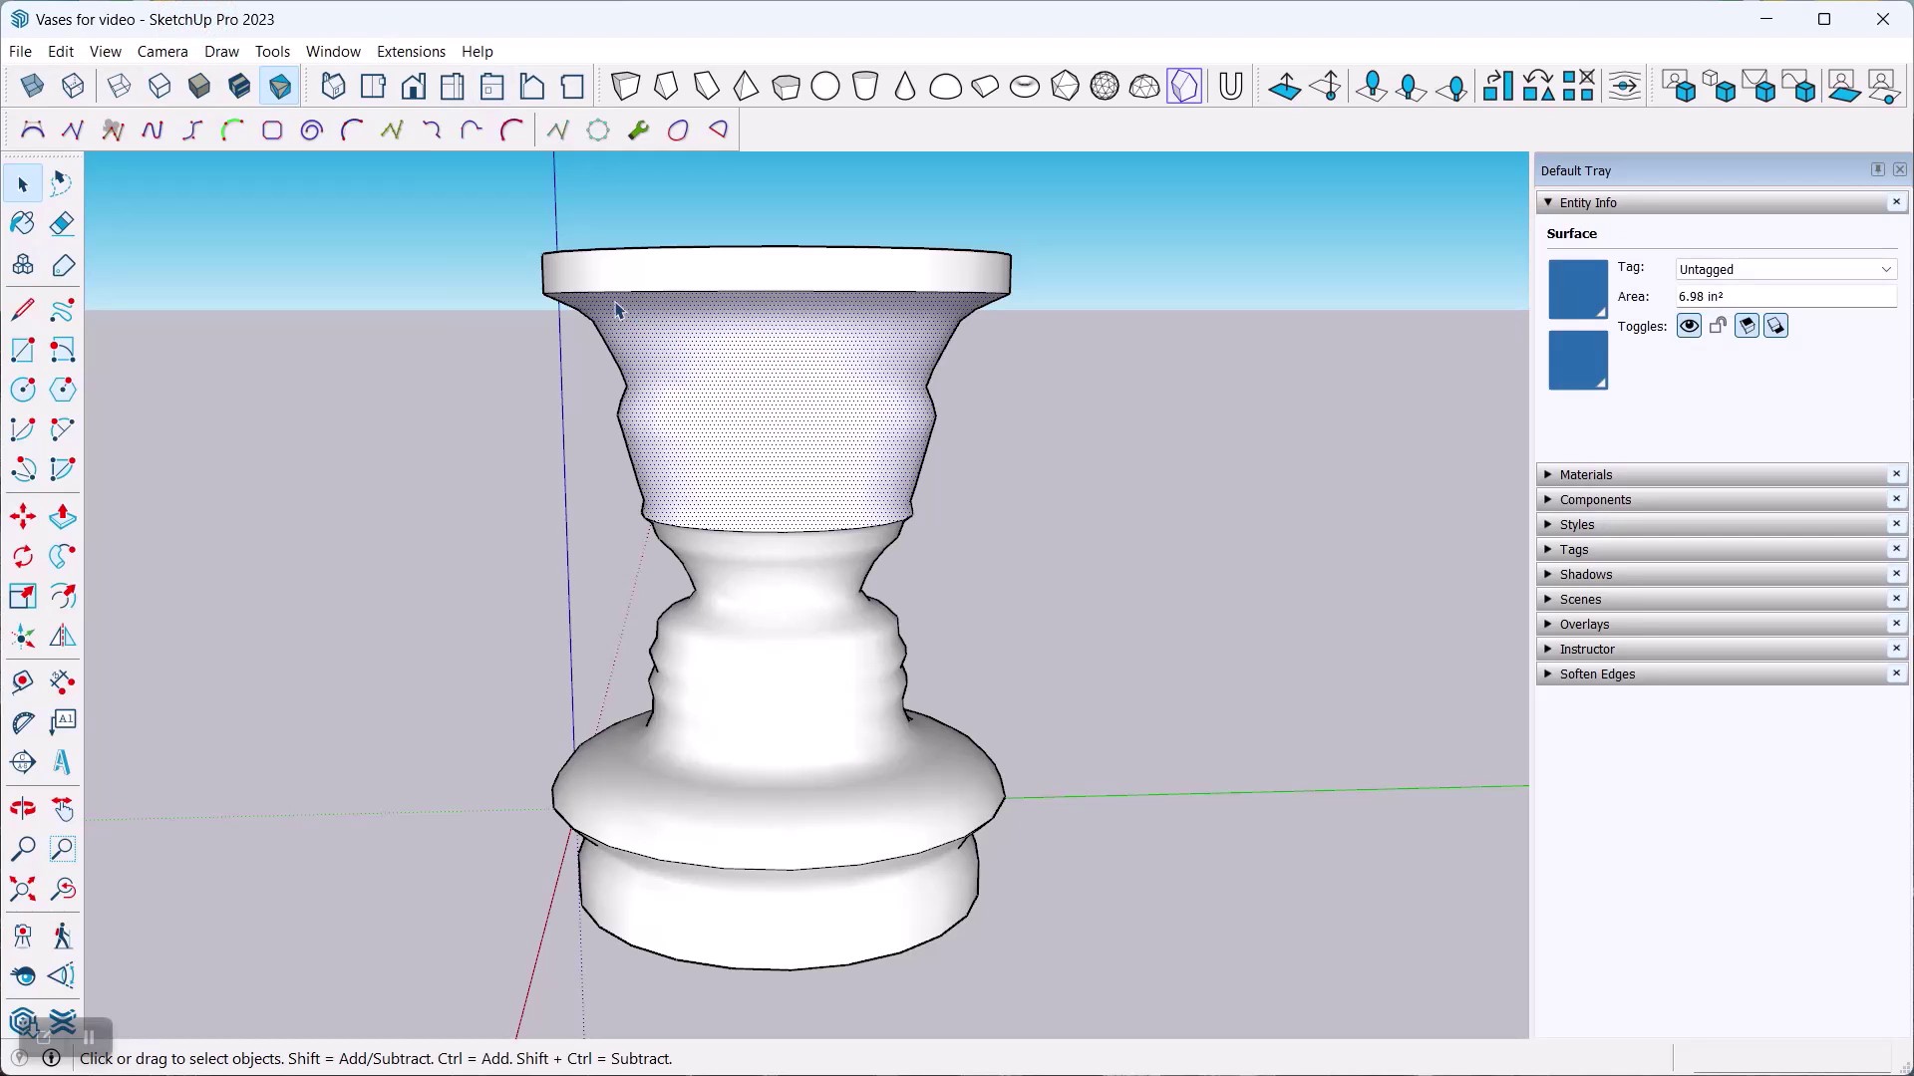
pyautogui.click(771, 680)
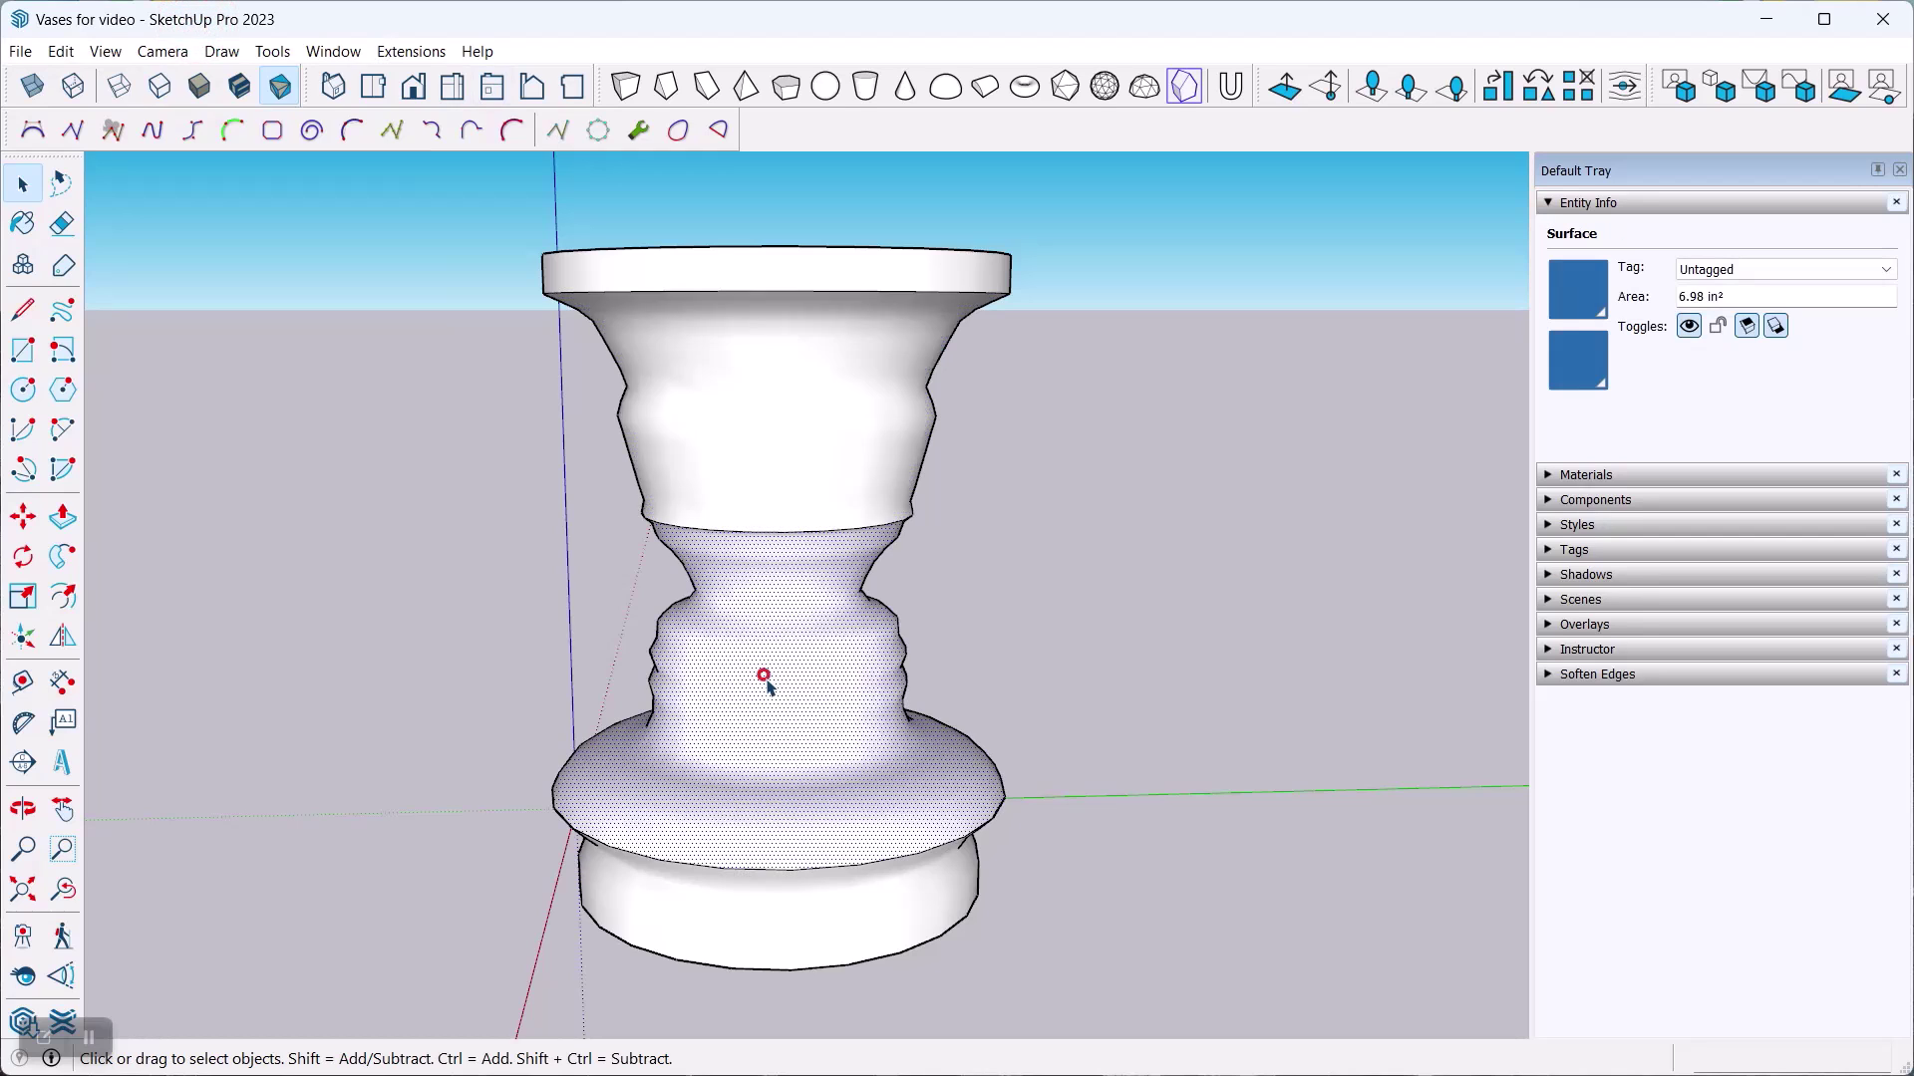
pyautogui.click(778, 439)
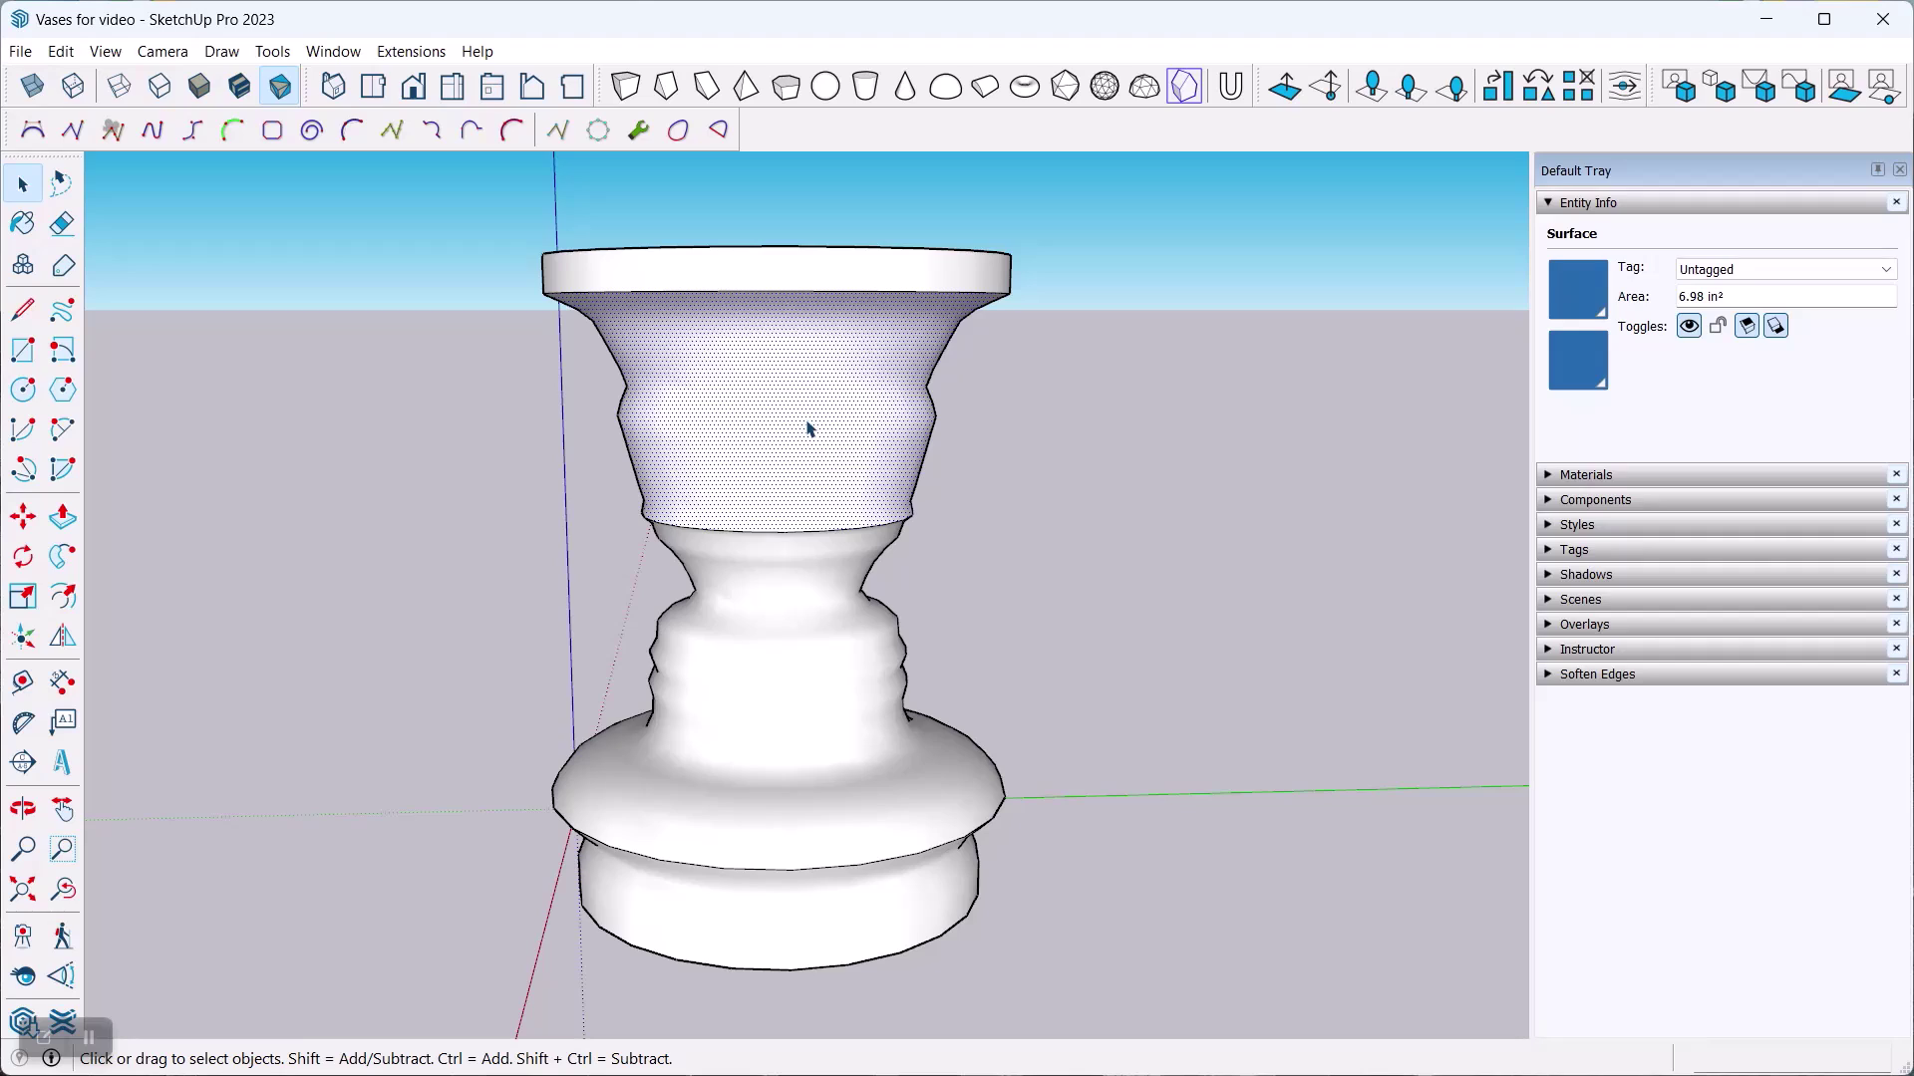
pyautogui.press('Delete')
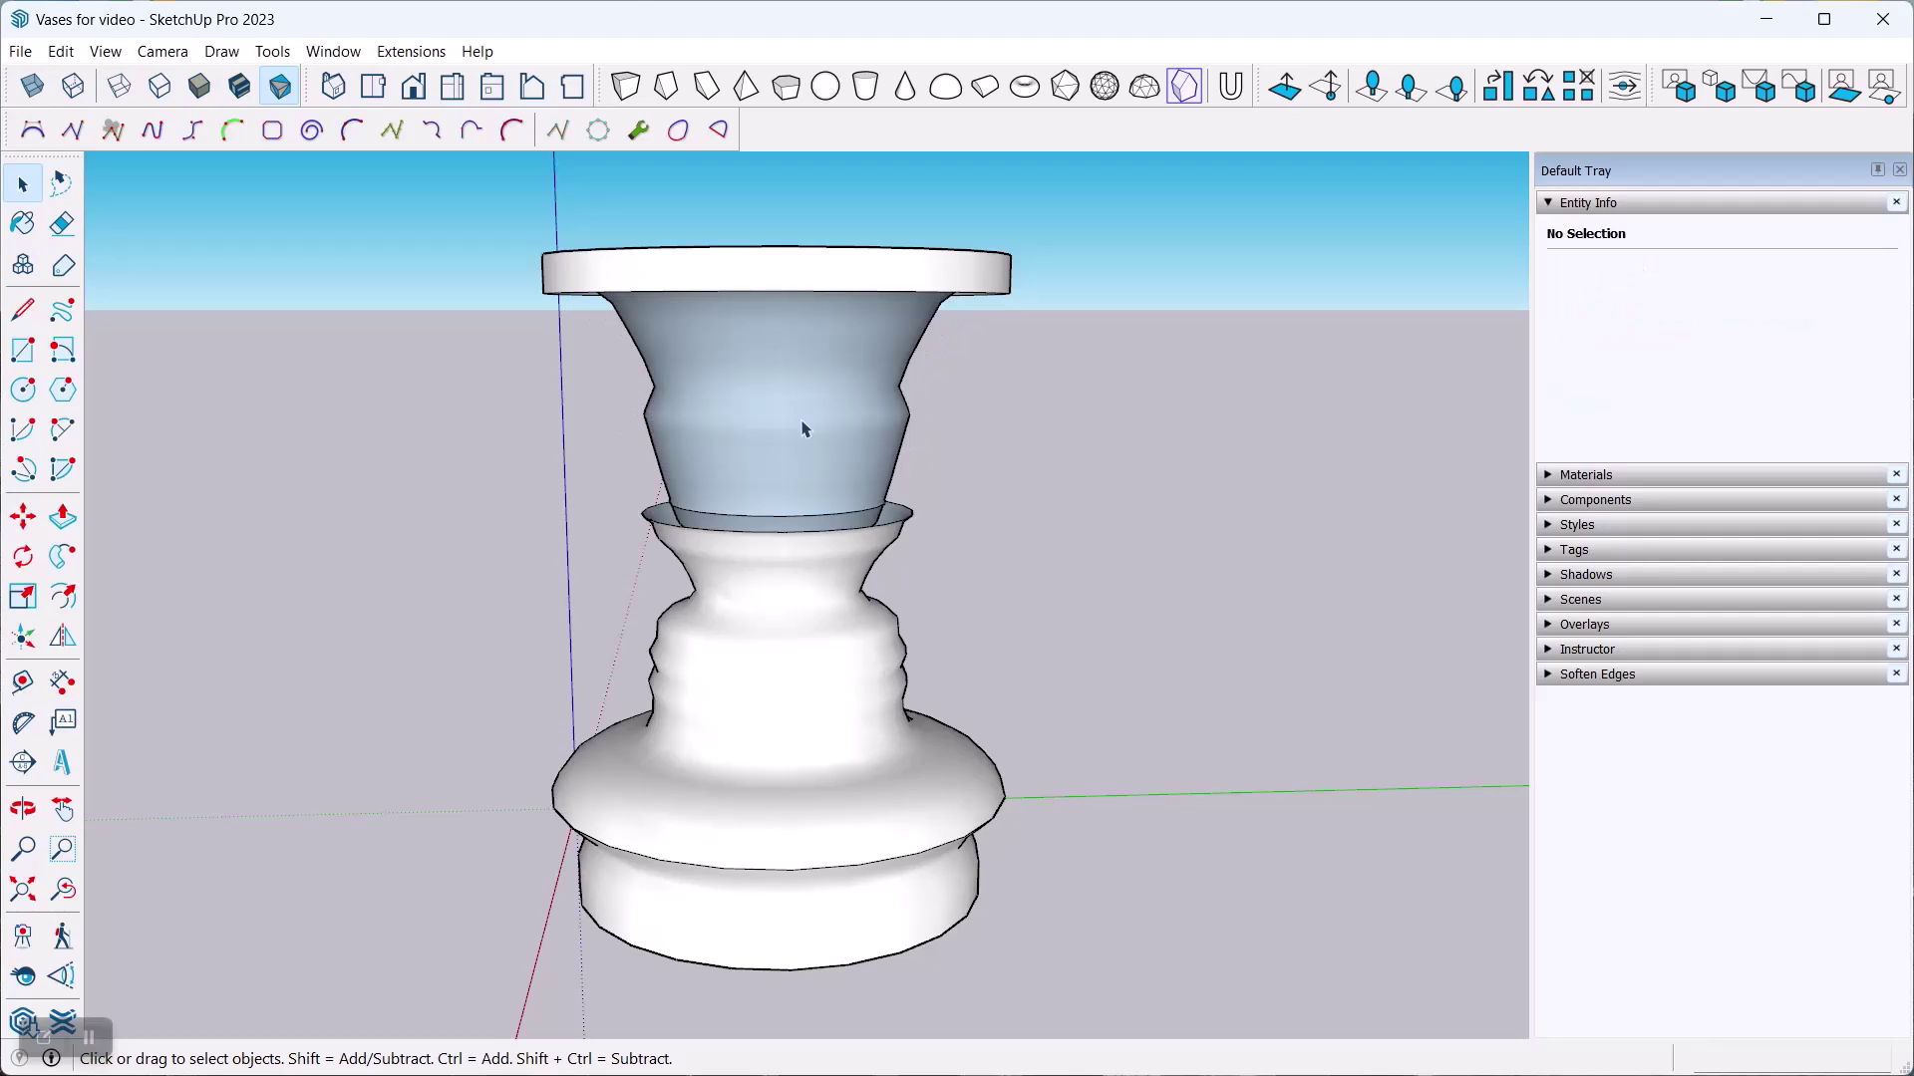
pyautogui.click(760, 624)
pyautogui.press('Delete')
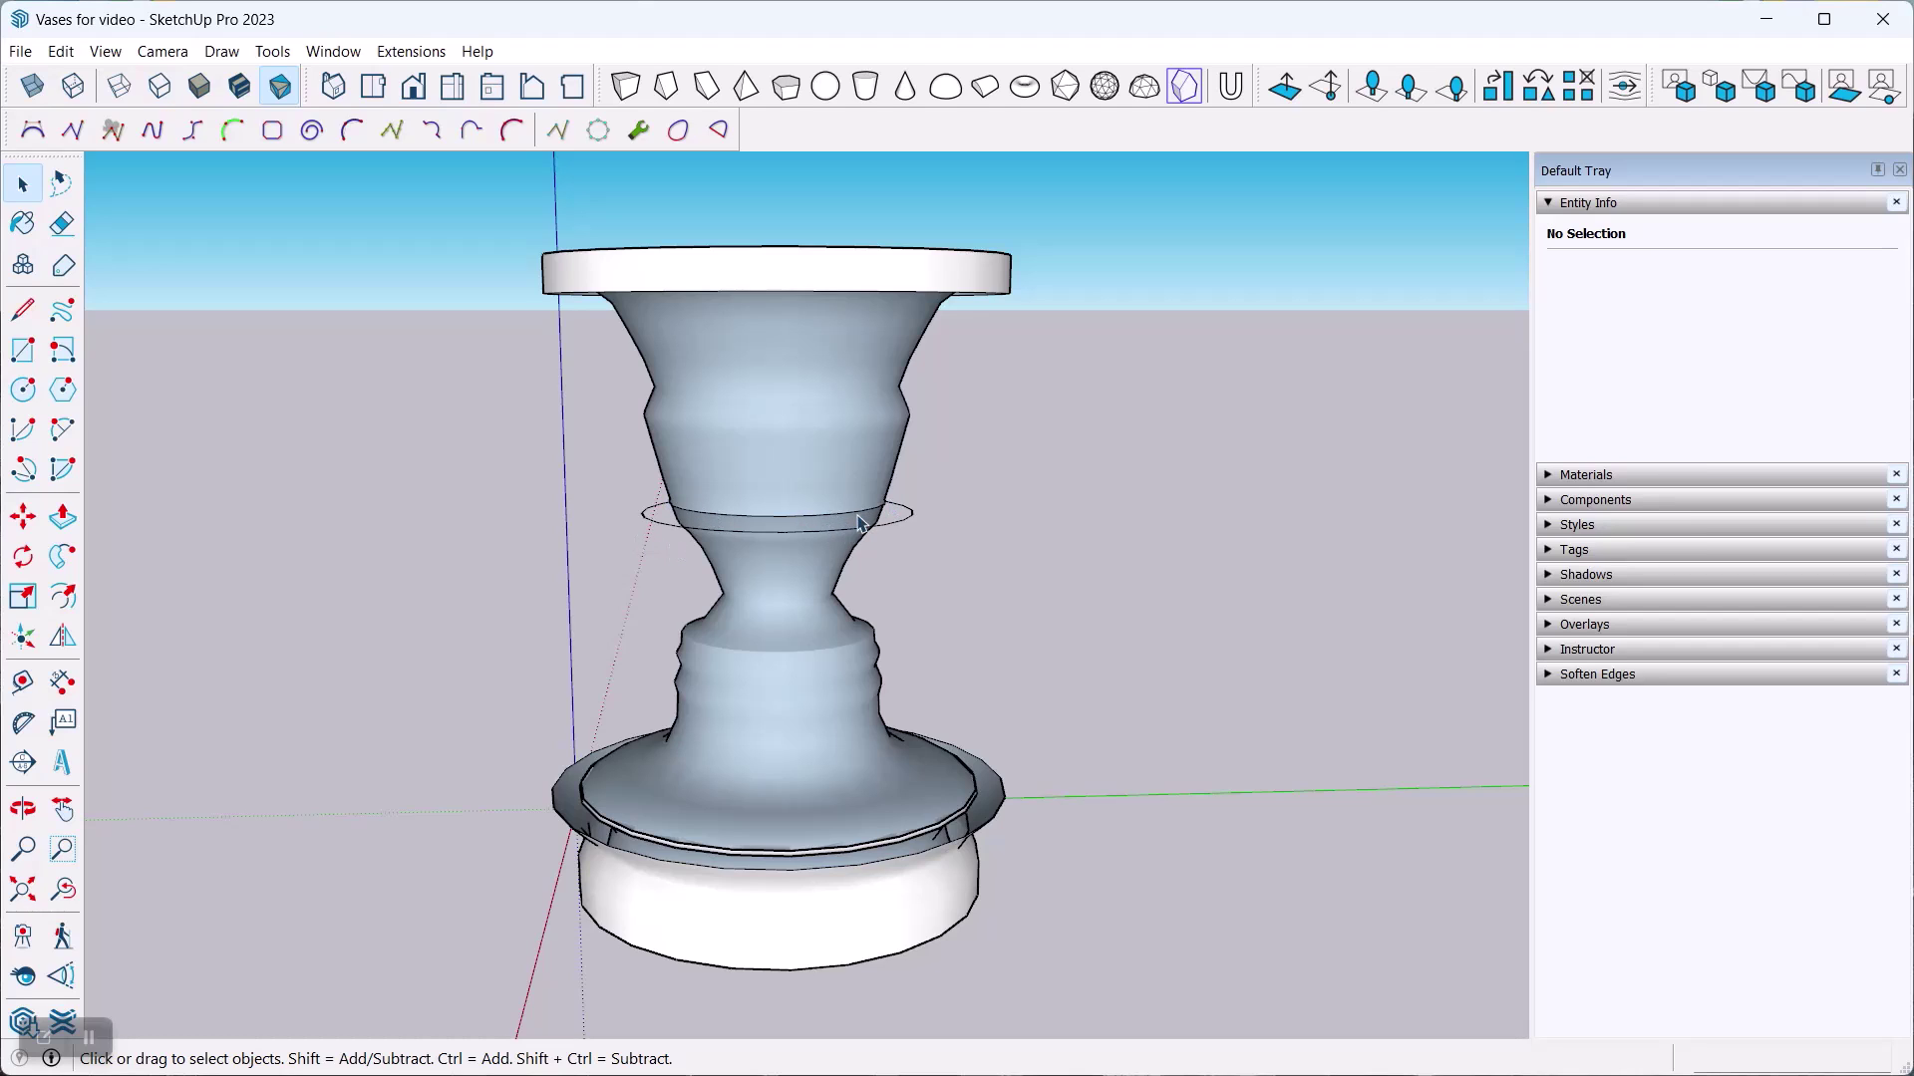
# Delete the vase's upper surface and orbit to inspect the floating rim.
pyautogui.click(737, 431)
pyautogui.press('Delete')
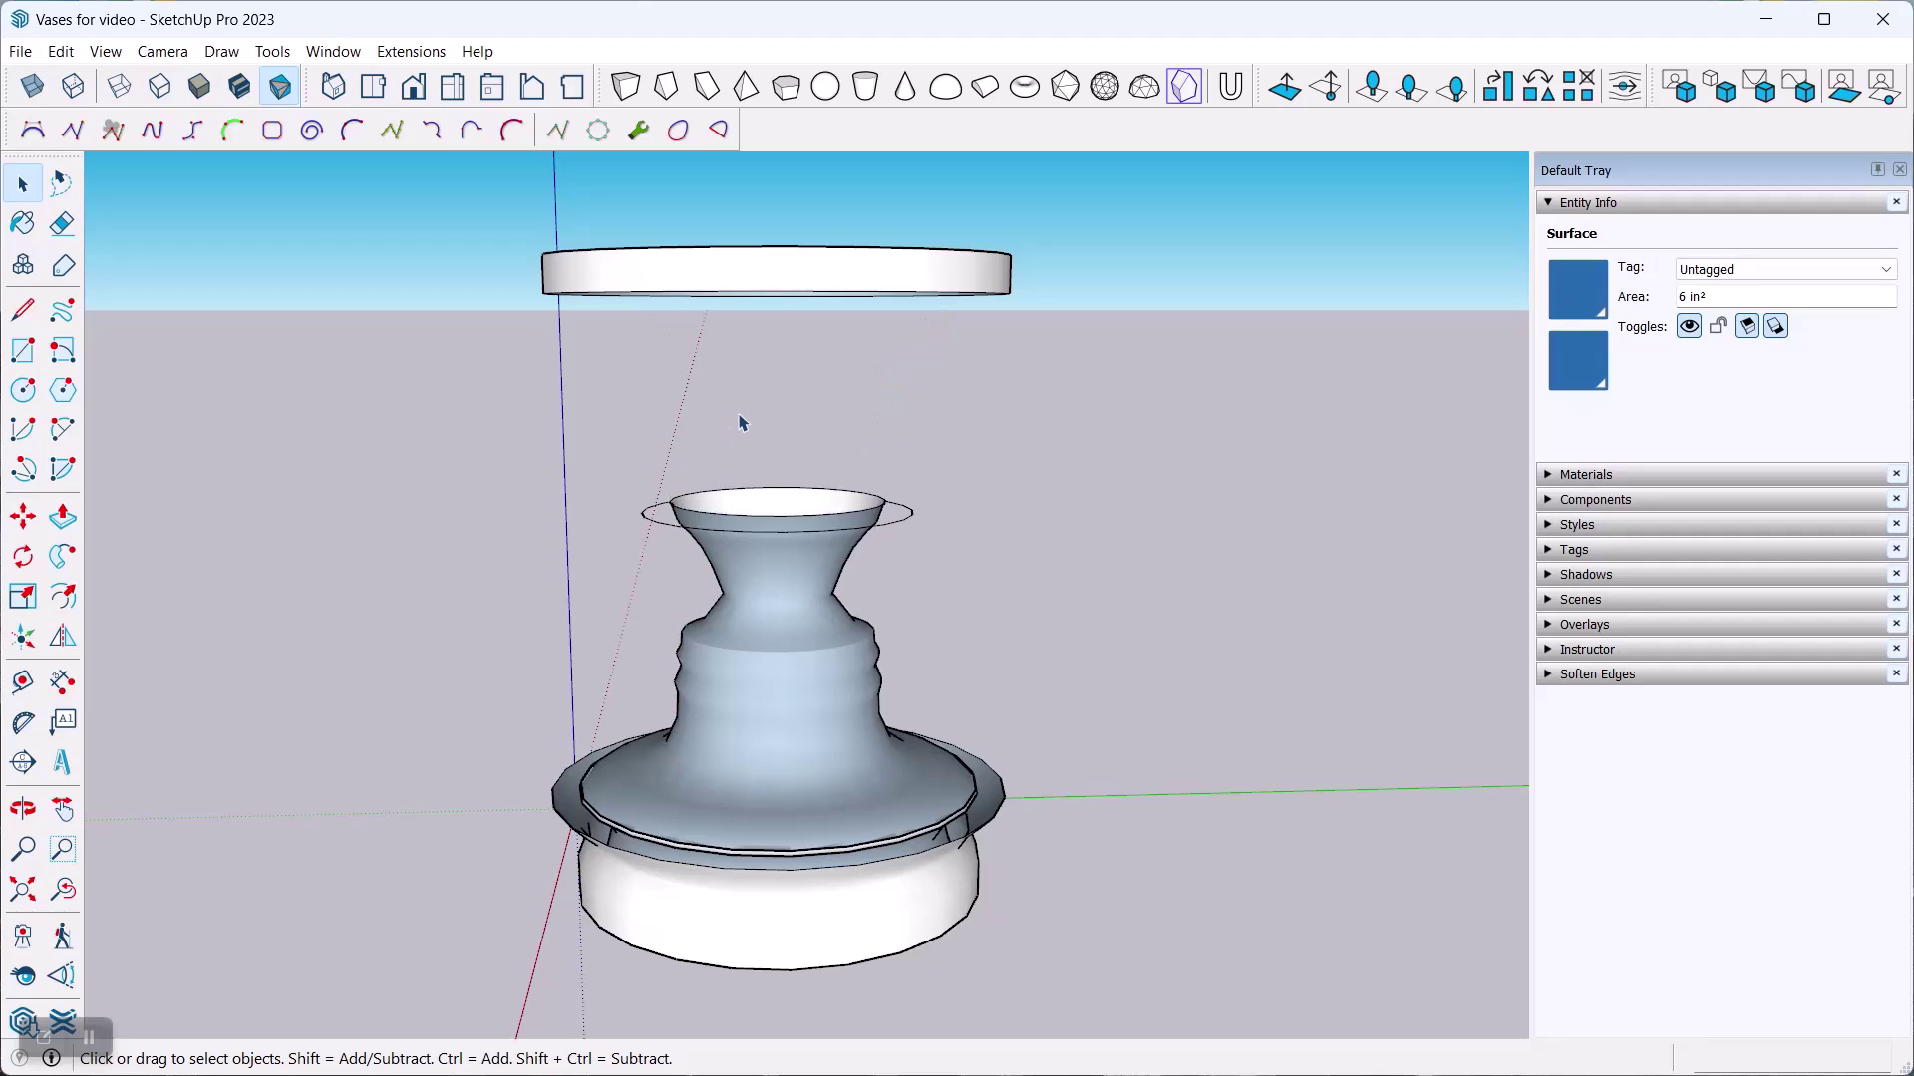
pyautogui.moveTo(778, 353); pyautogui.dragTo(768, 183, button='middle')
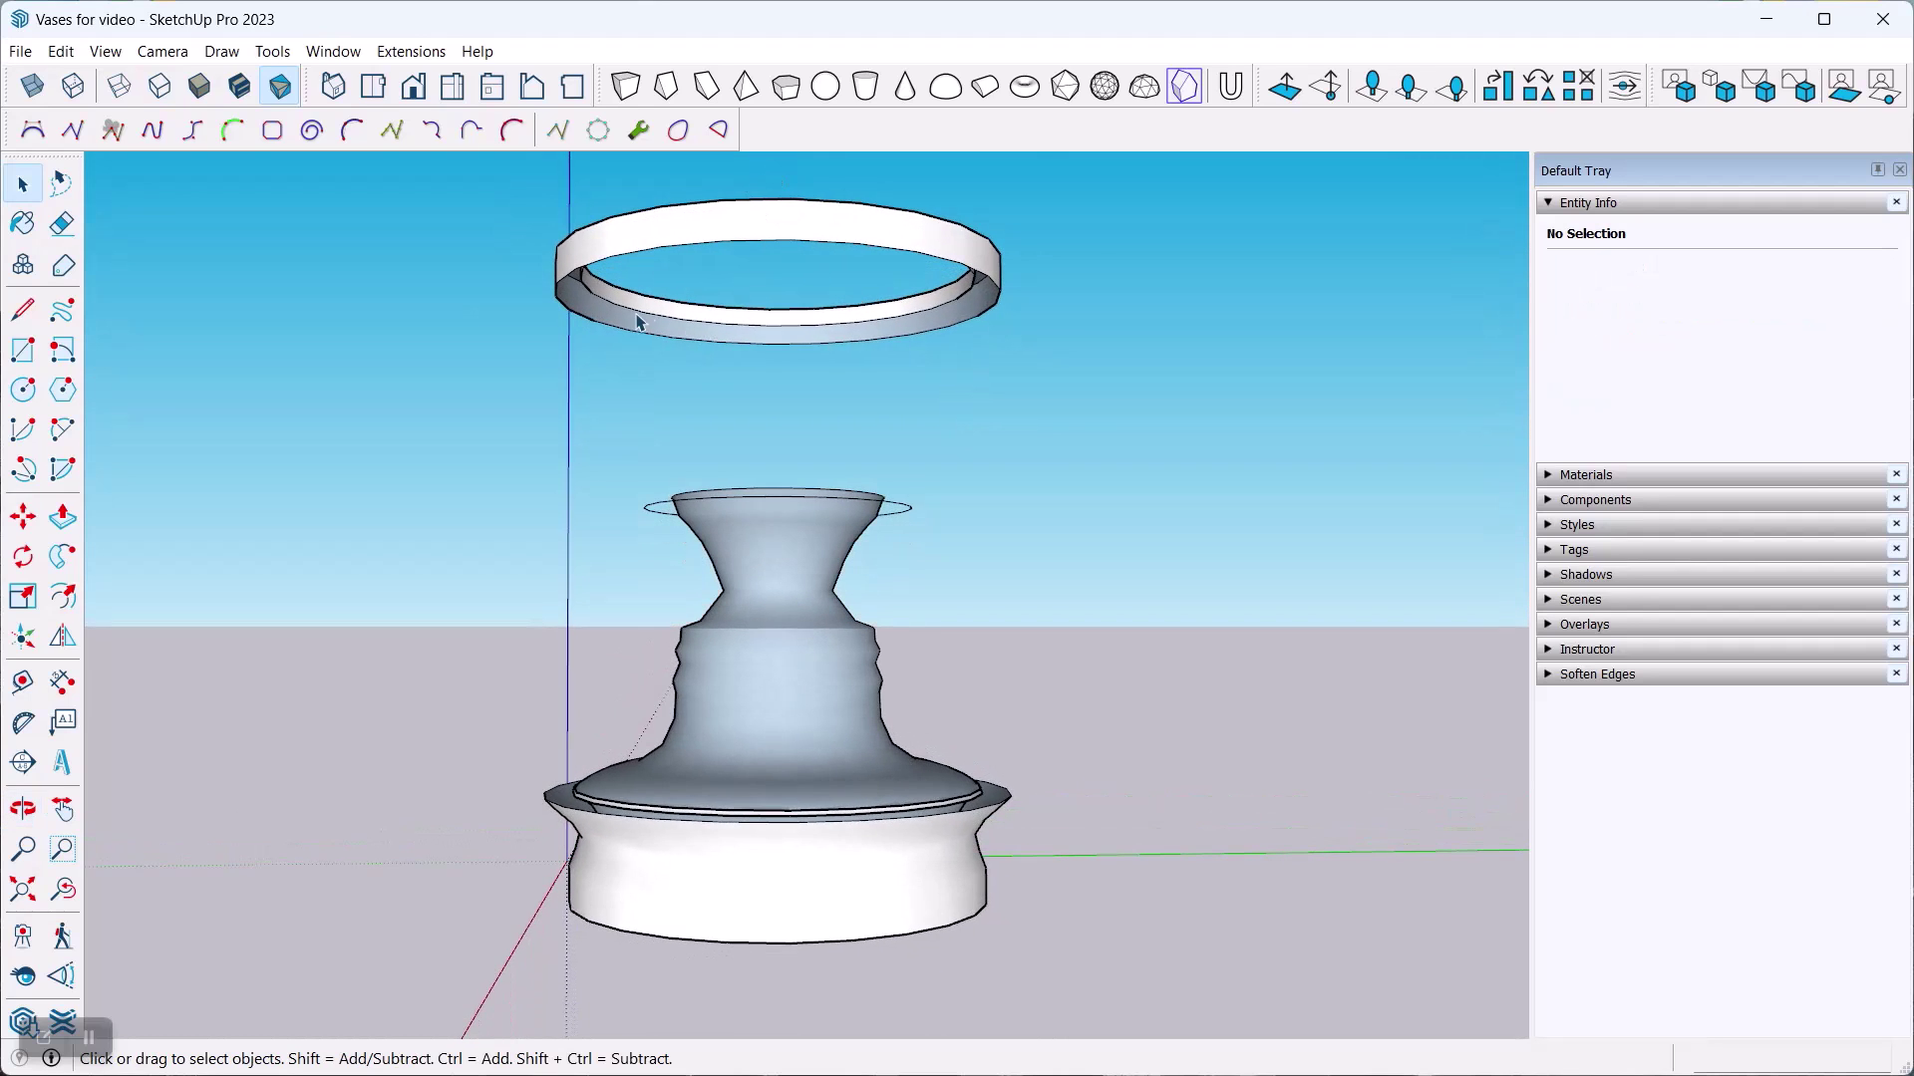
pyautogui.scroll(2, 662, 385)
pyautogui.scroll(2, 997, 349)
pyautogui.moveTo(931, 392); pyautogui.dragTo(1015, 286, button='middle')
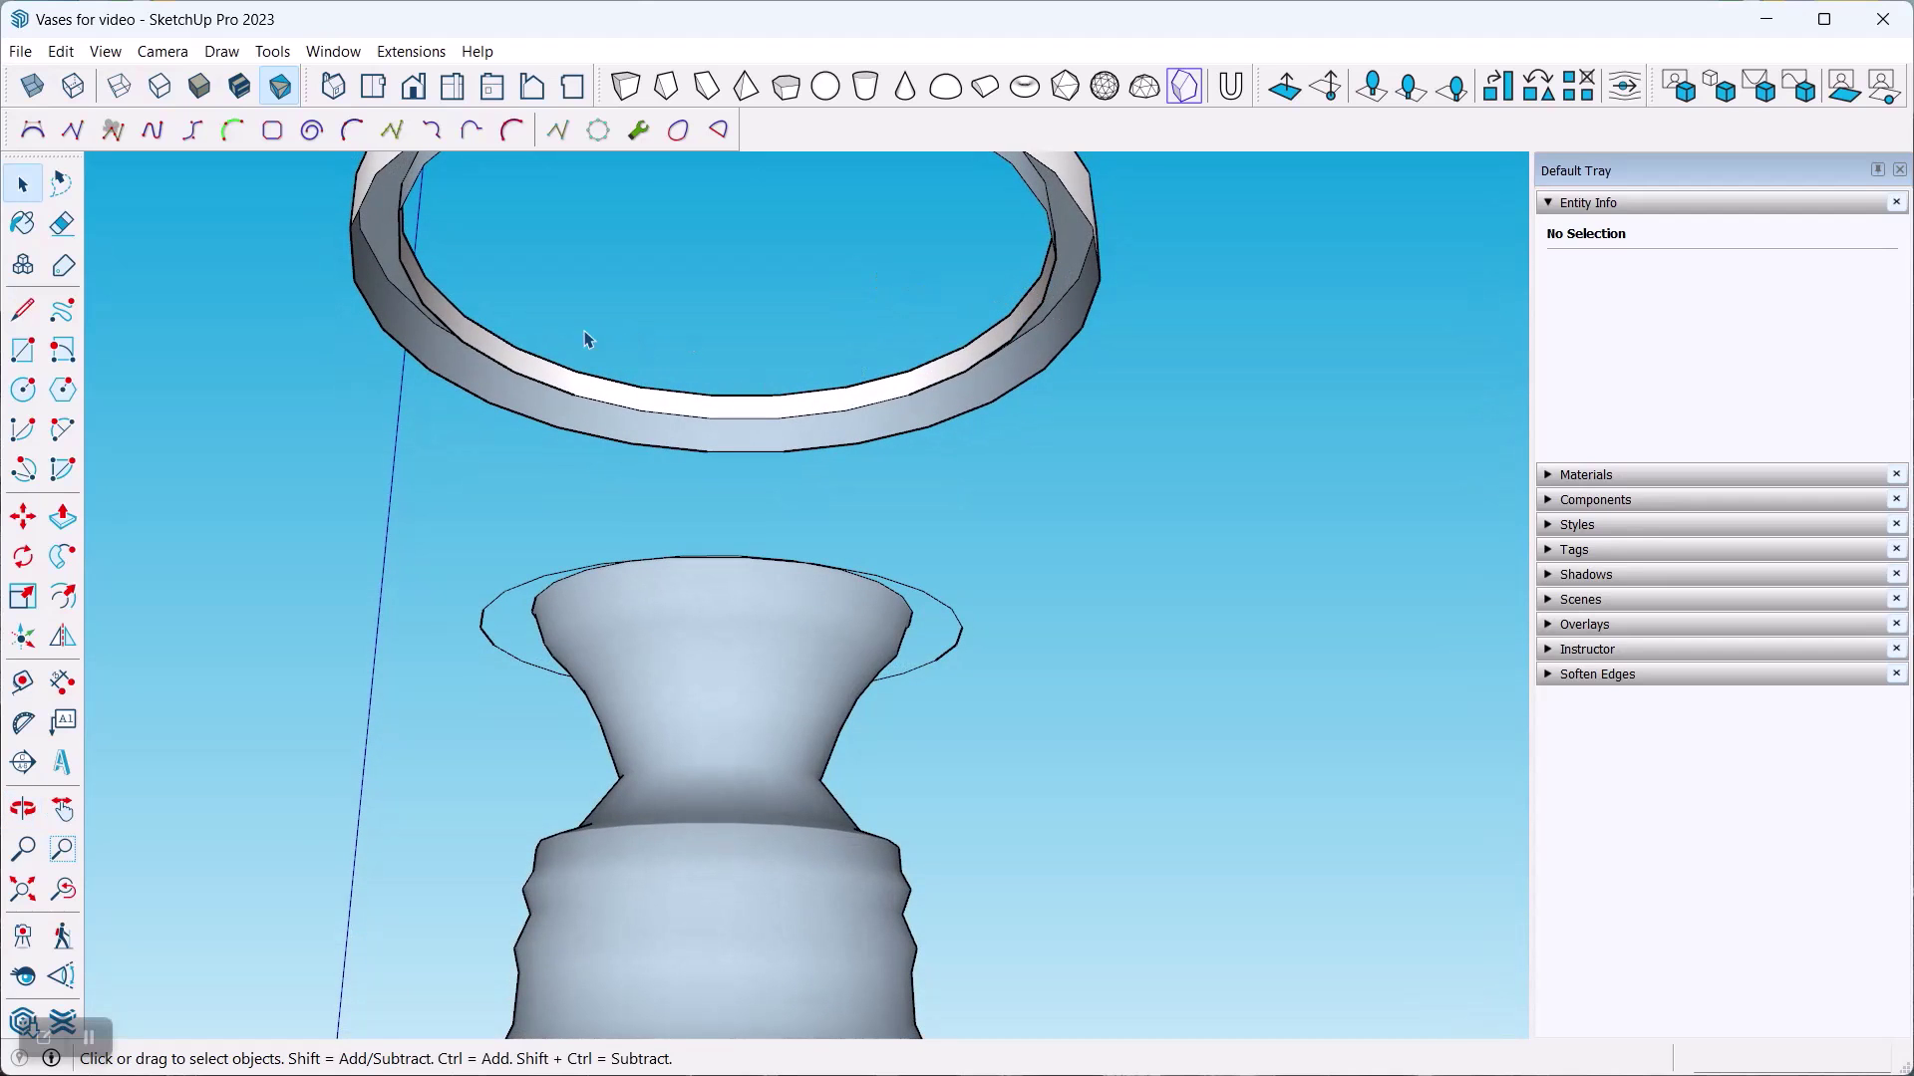
pyautogui.moveTo(798, 446); pyautogui.dragTo(758, 804, button='middle')
# Zoom and orbit around the base to examine the loose 7.39 in² lower lip surface.
pyautogui.scroll(-2, 782, 458)
pyautogui.scroll(-2, 798, 518)
pyautogui.scroll(2, 648, 838)
pyautogui.scroll(3, 665, 847)
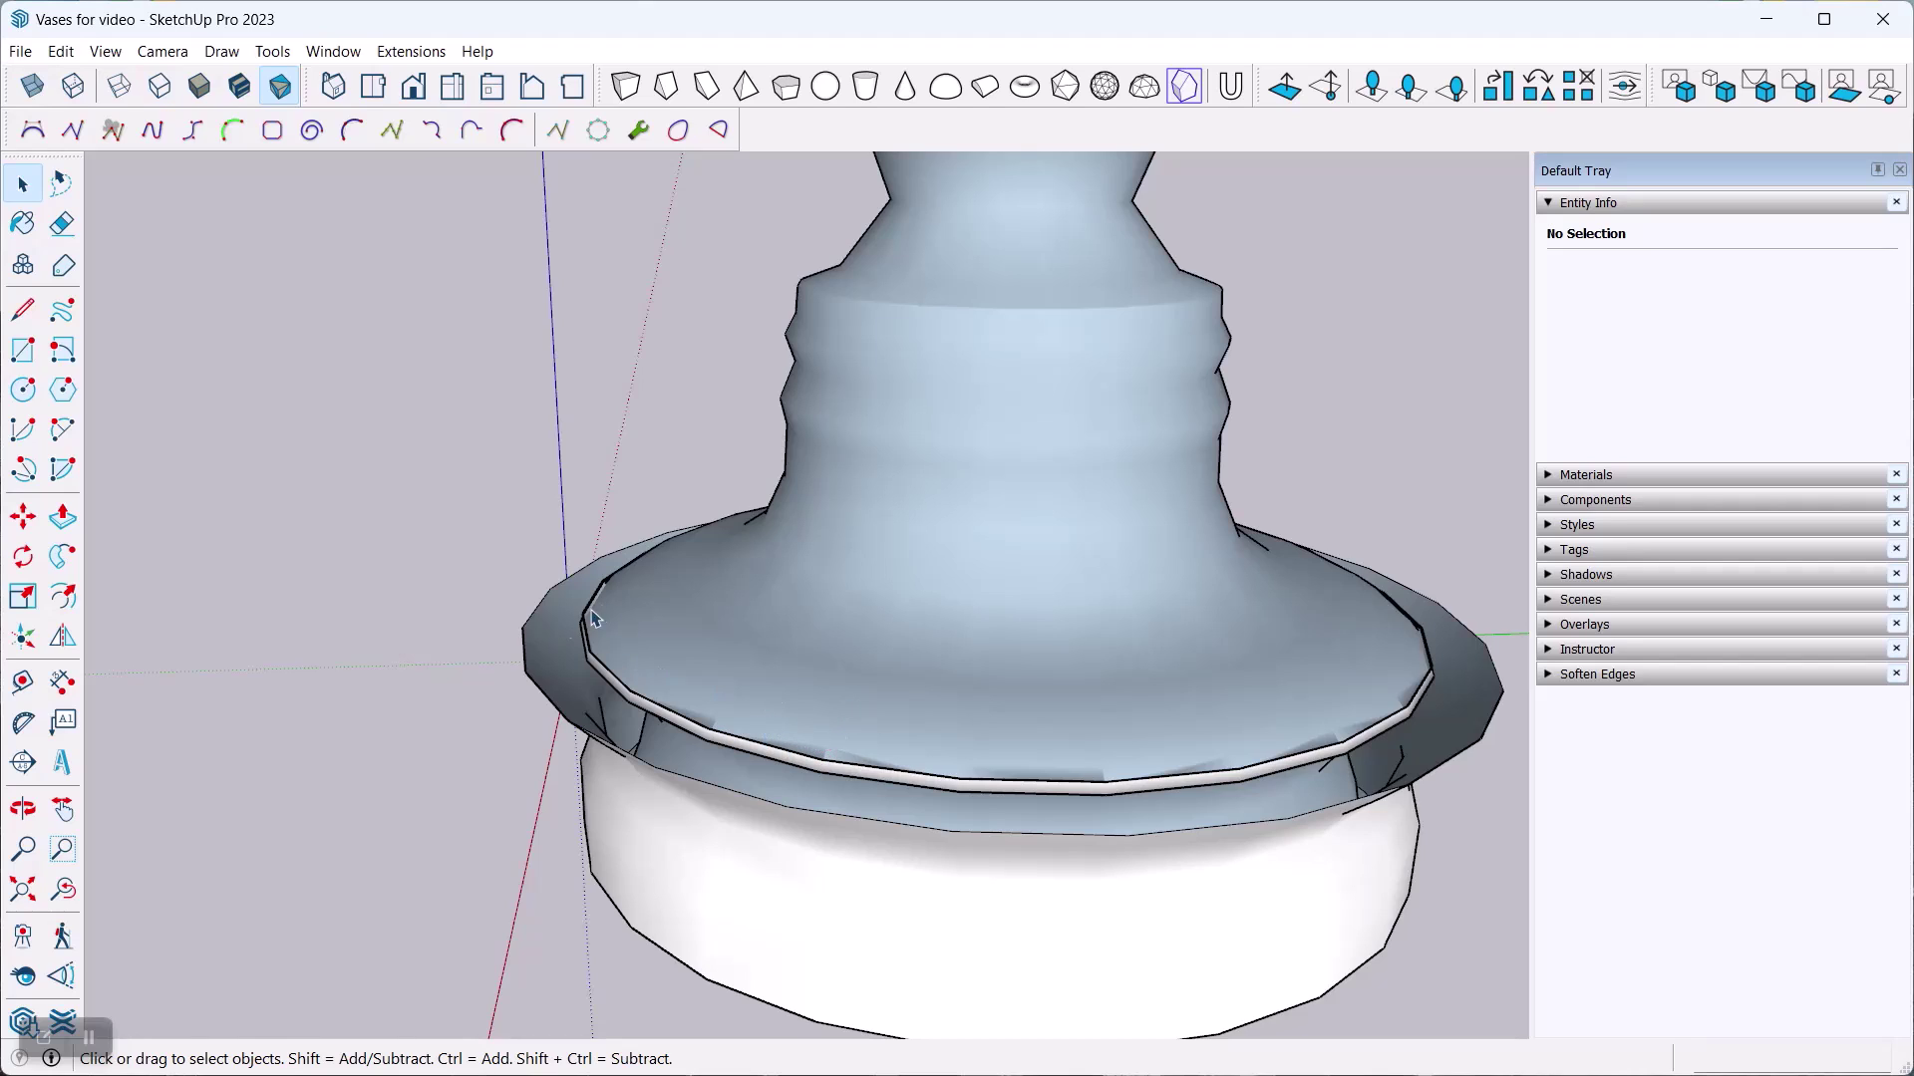
pyautogui.moveTo(907, 742); pyautogui.dragTo(712, 788, button='middle')
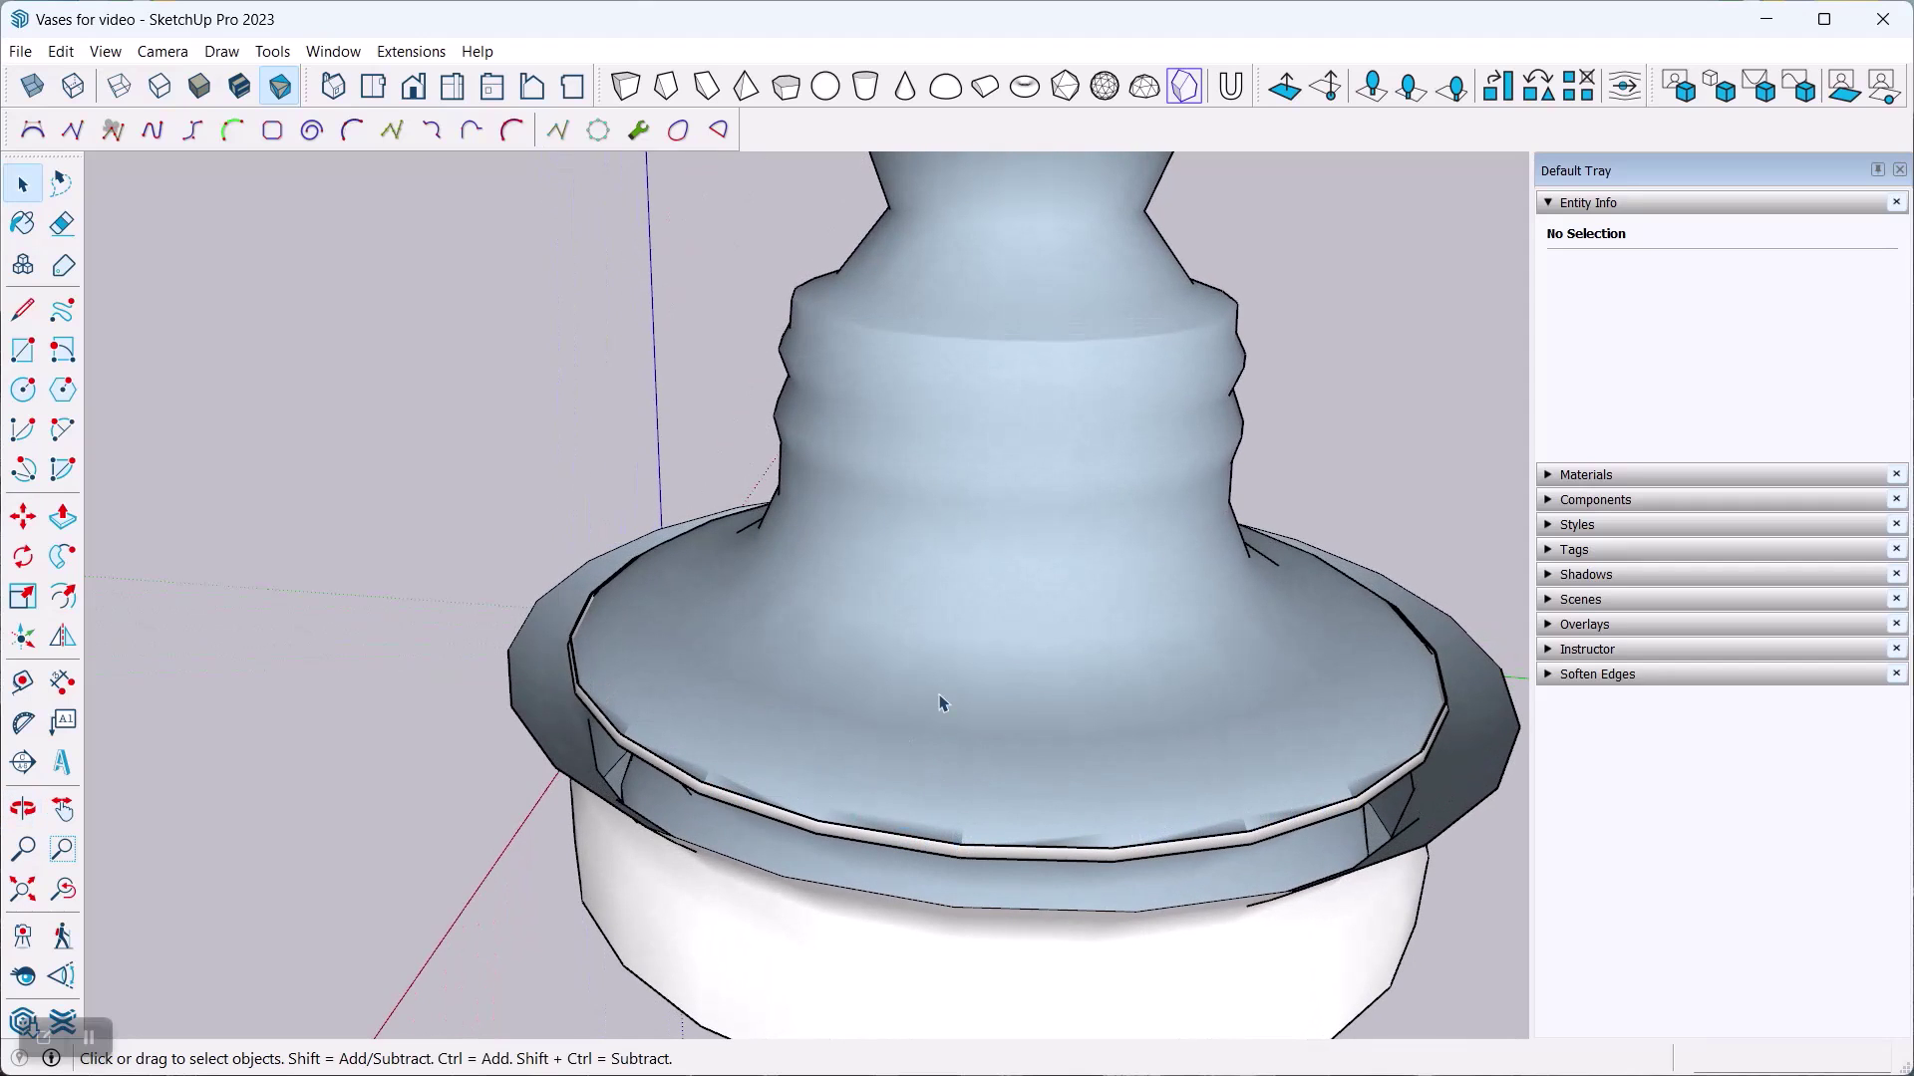
pyautogui.scroll(-5, 906, 792)
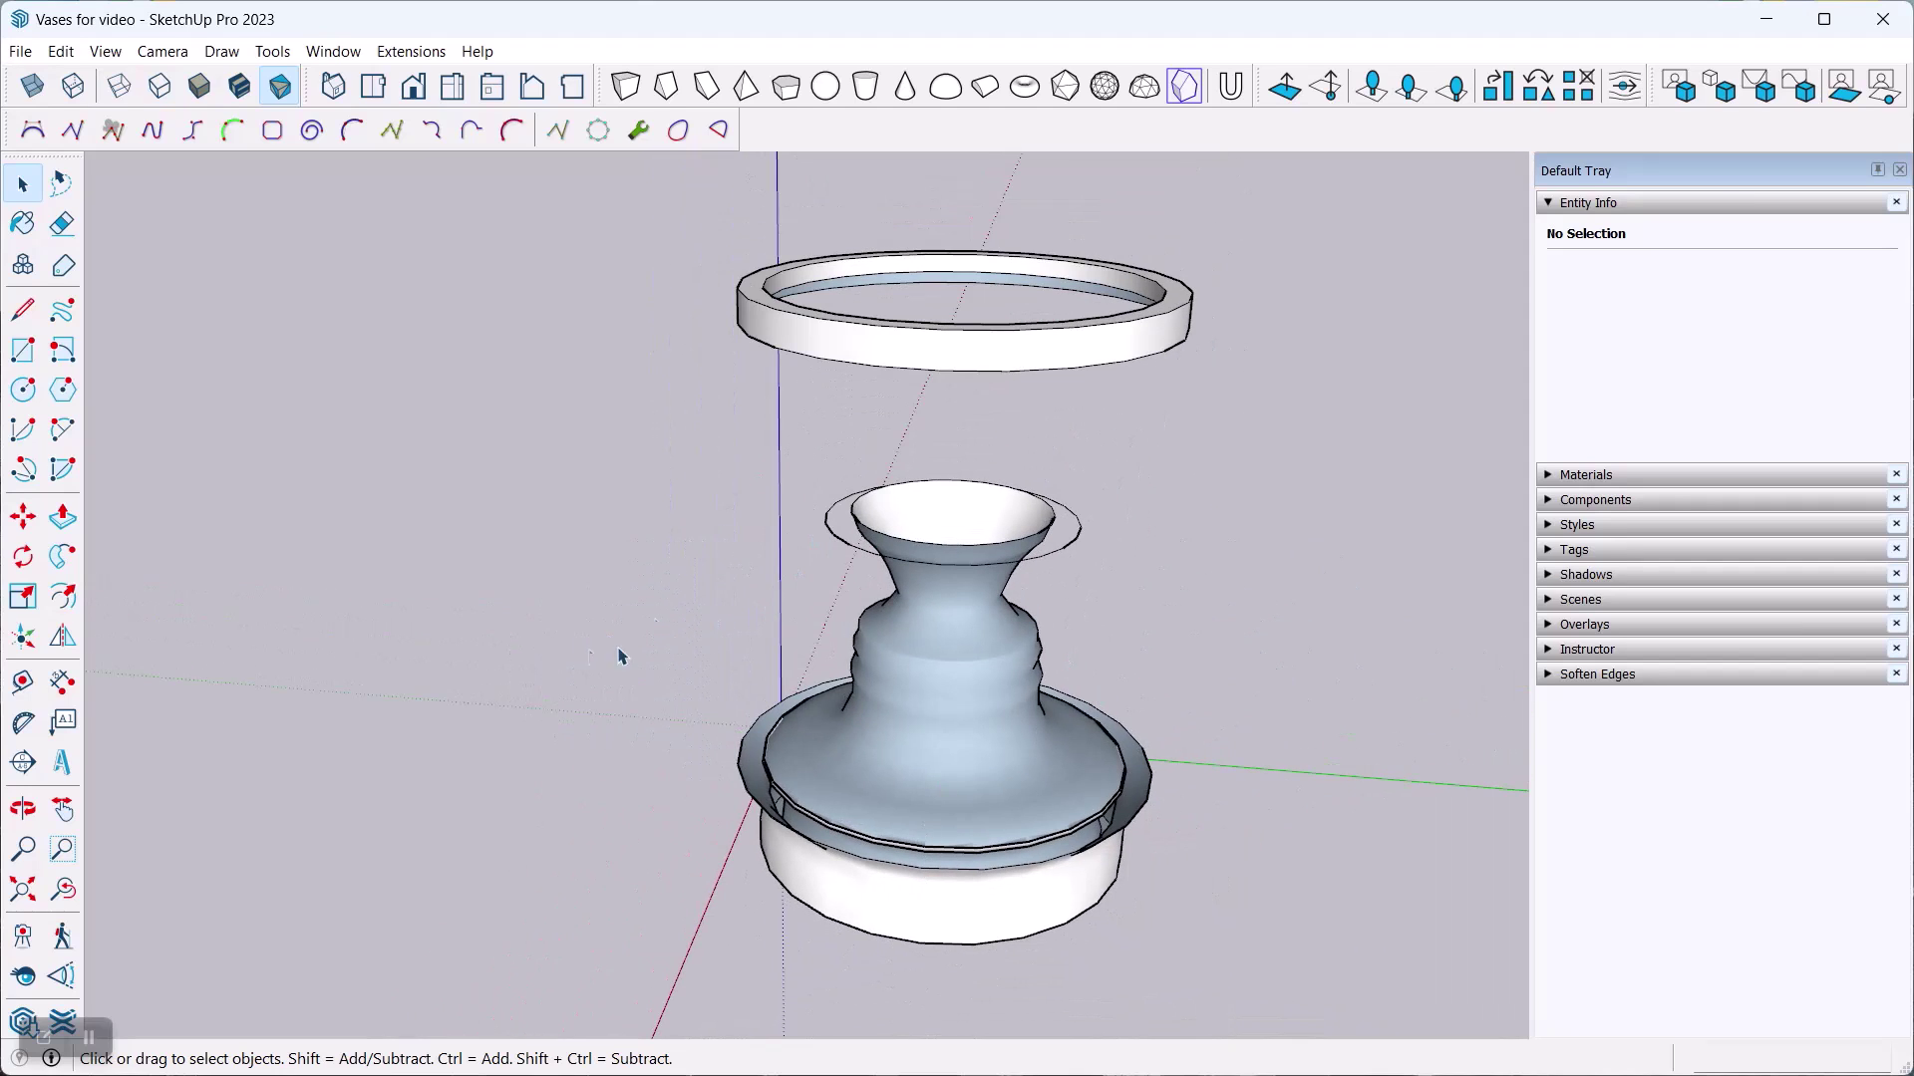
pyautogui.moveTo(947, 684); pyautogui.dragTo(901, 593, button='middle')
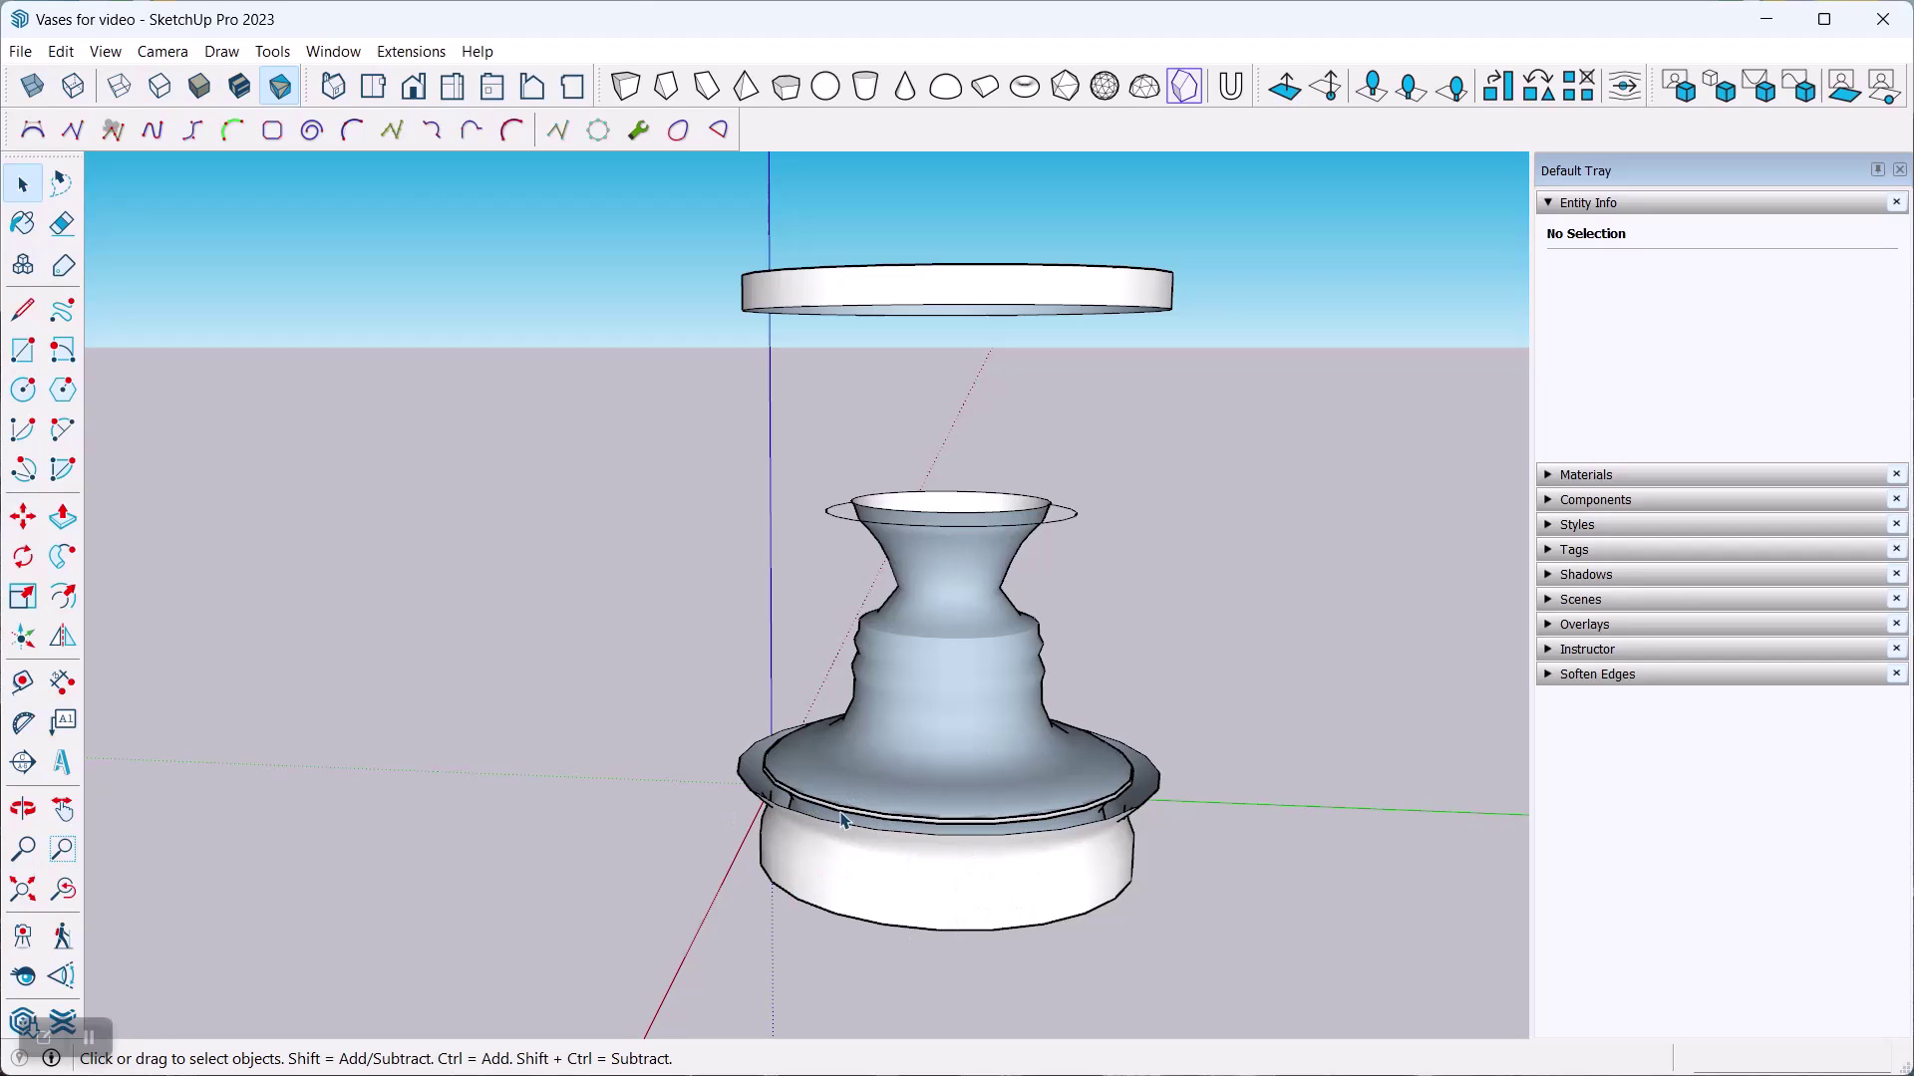
pyautogui.scroll(8, 837, 815)
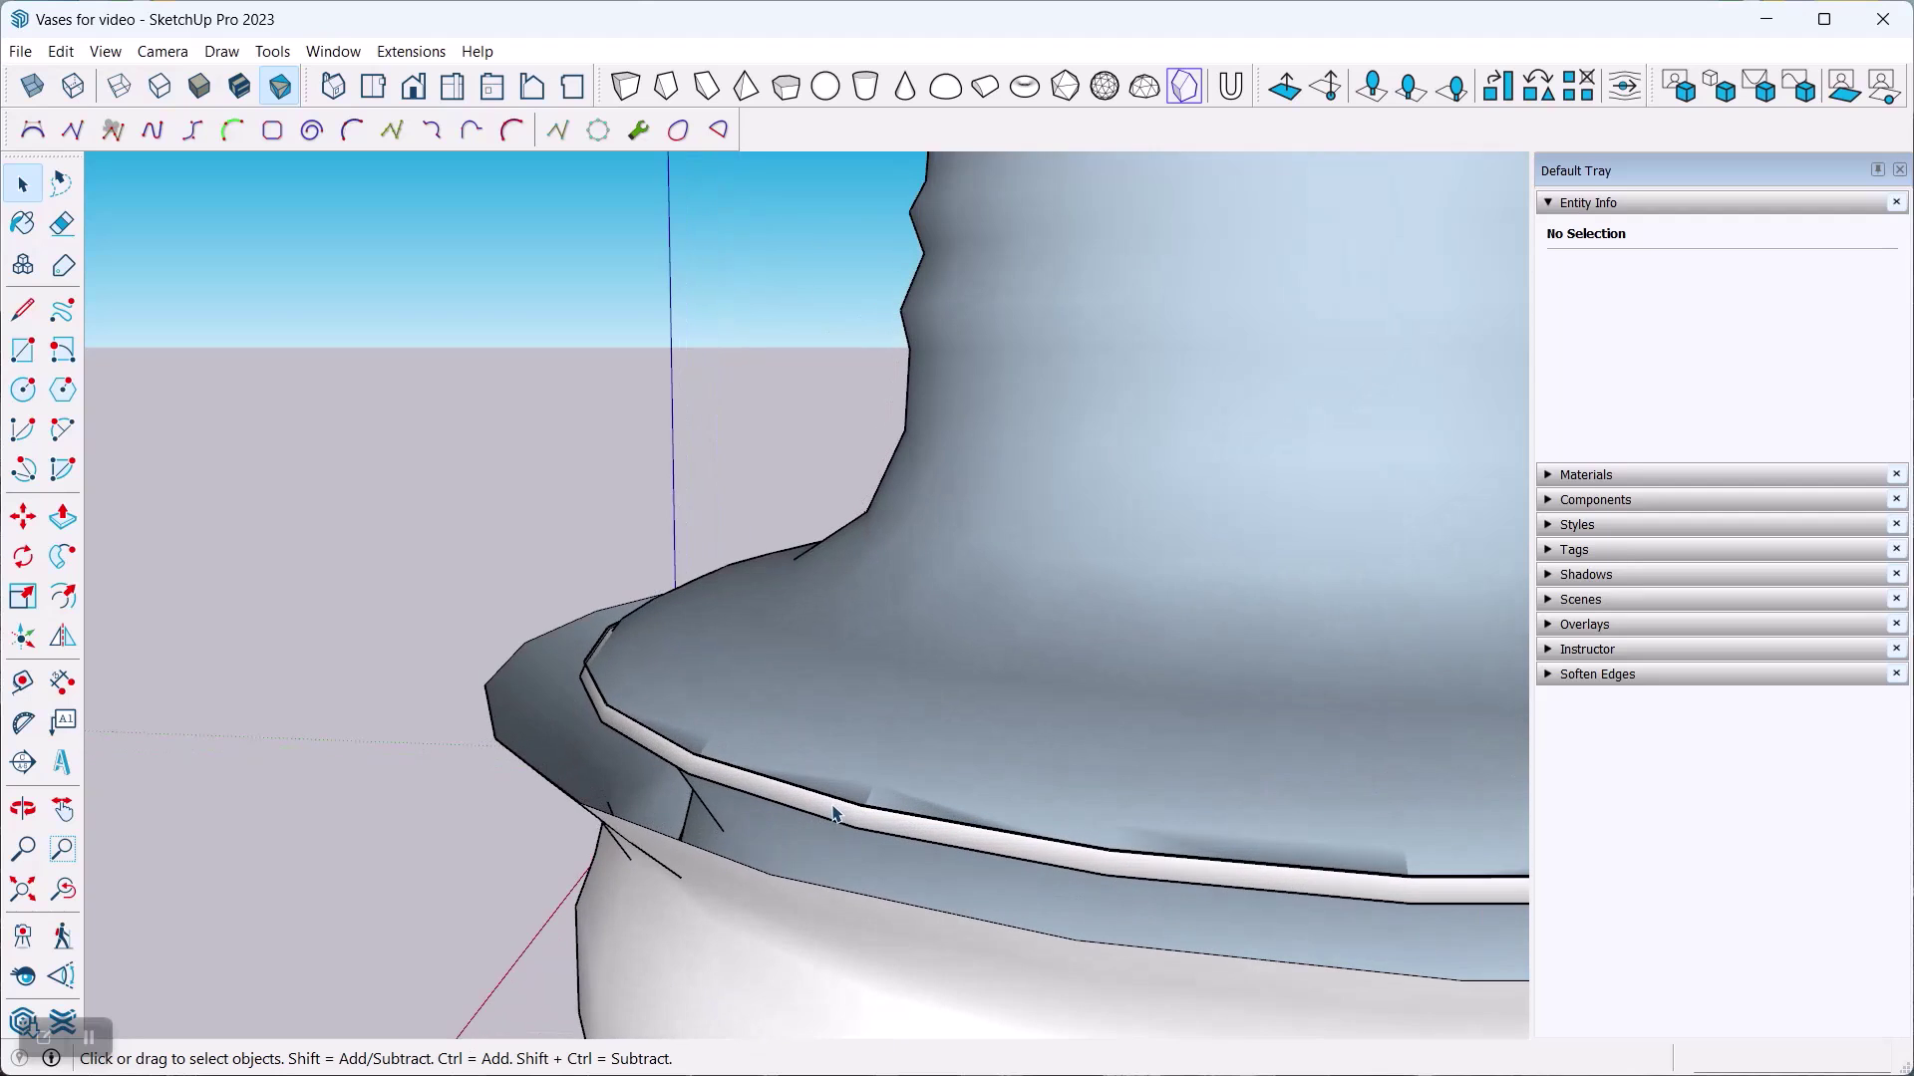
pyautogui.scroll(2, 827, 815)
pyautogui.click(808, 812)
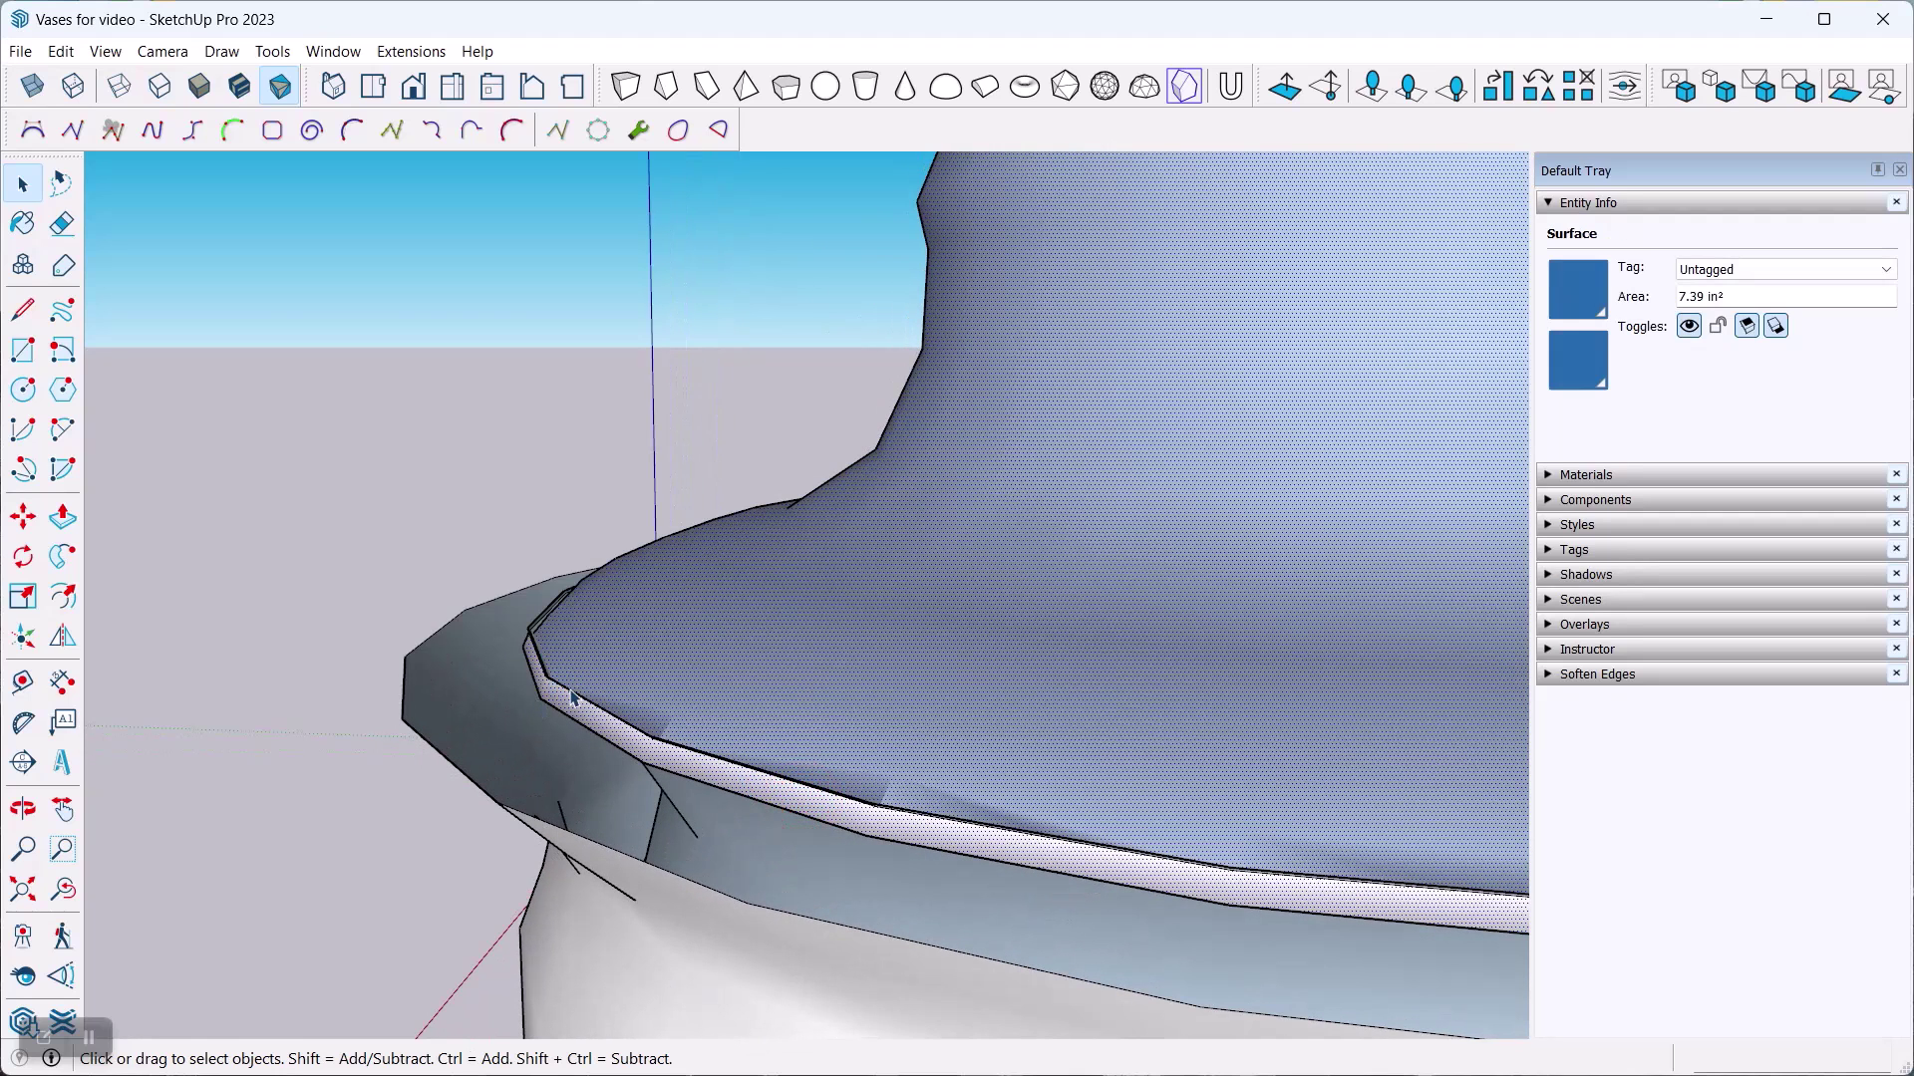
pyautogui.click(106, 51)
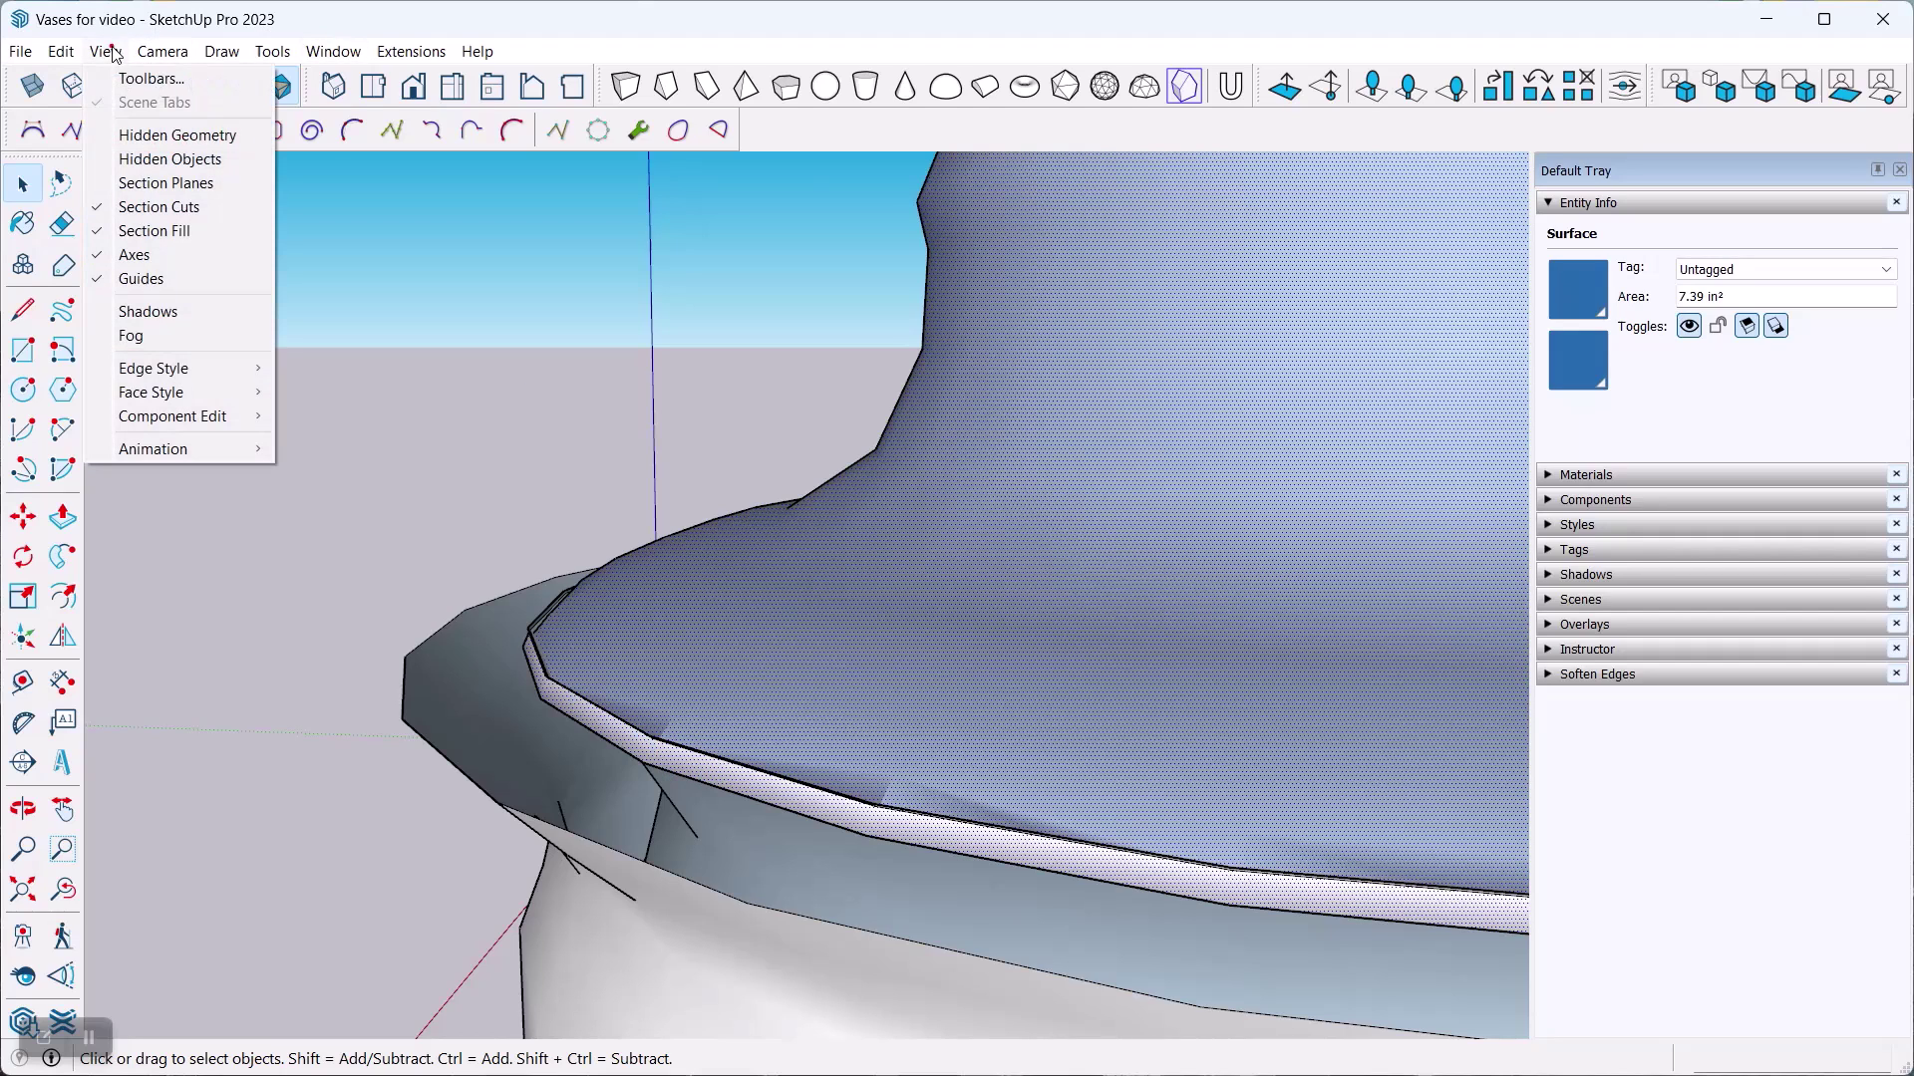
pyautogui.click(148, 134)
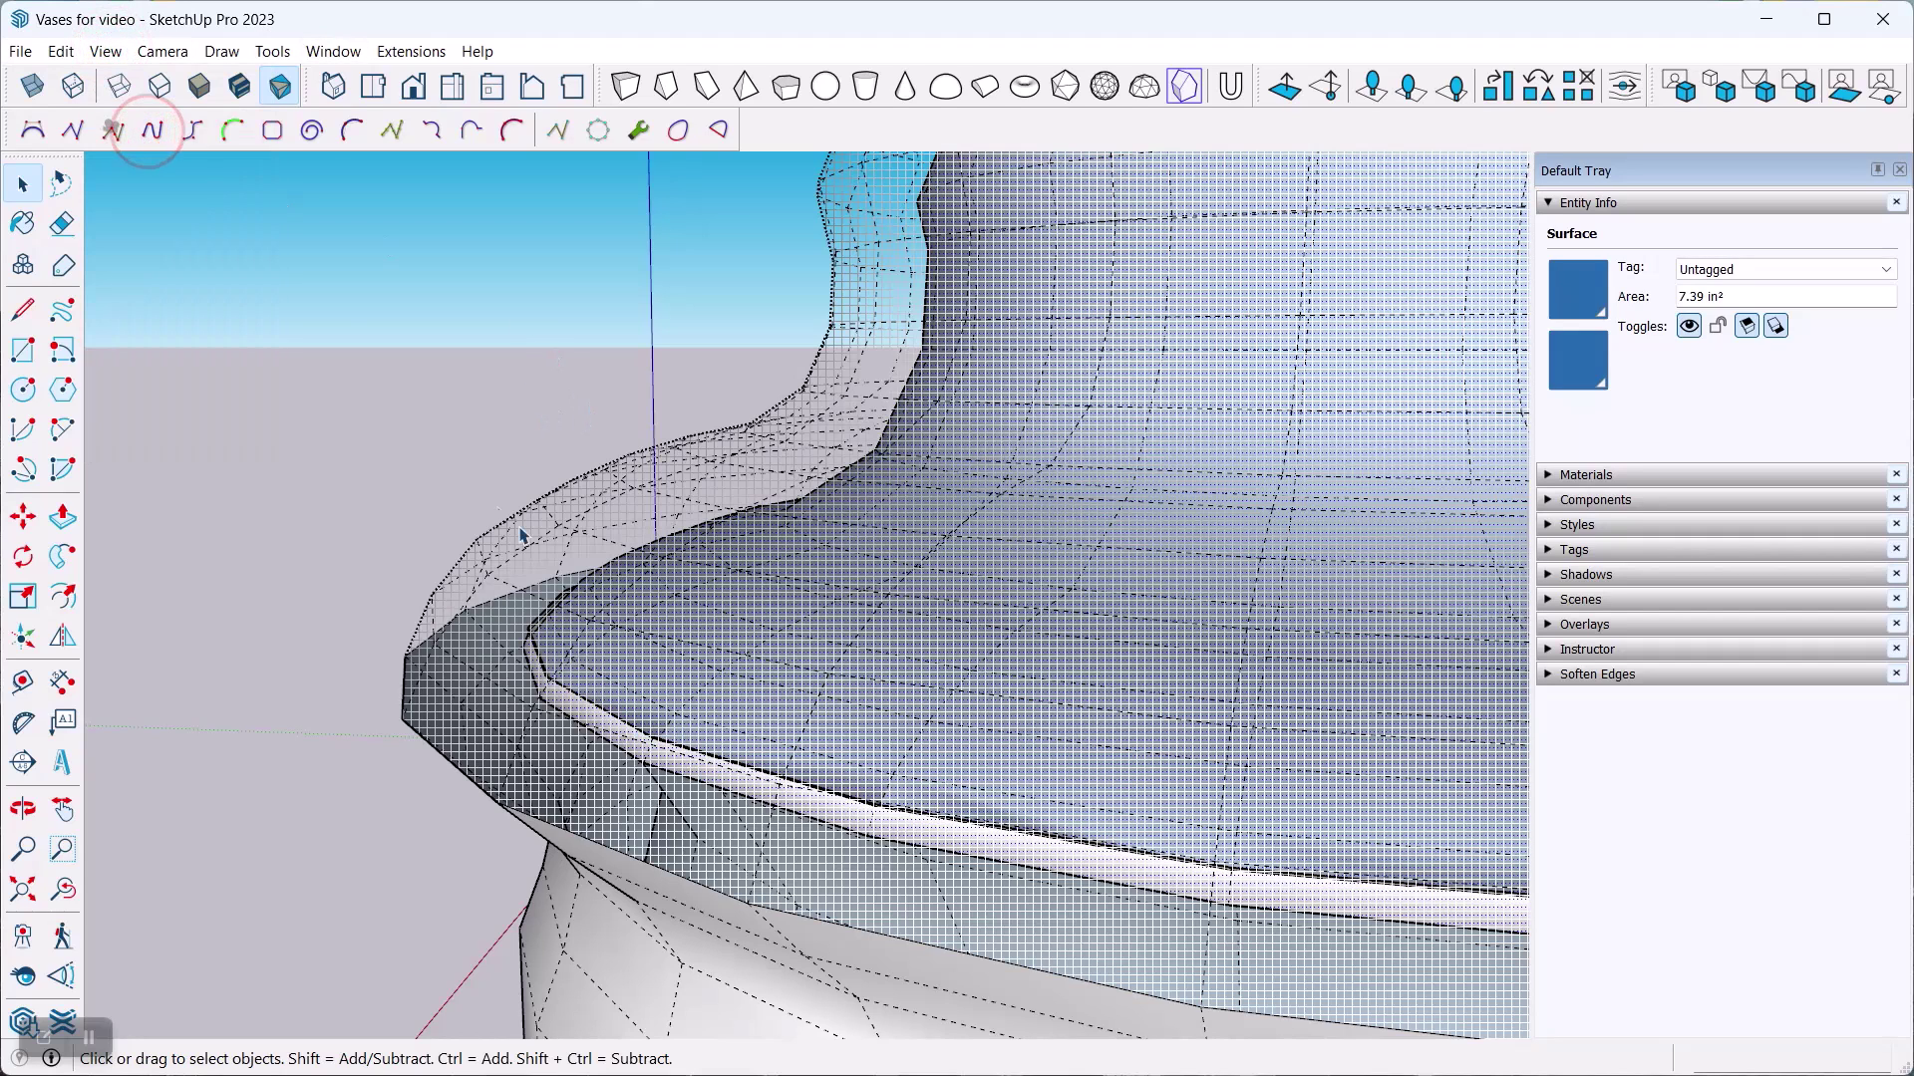
pyautogui.click(367, 355)
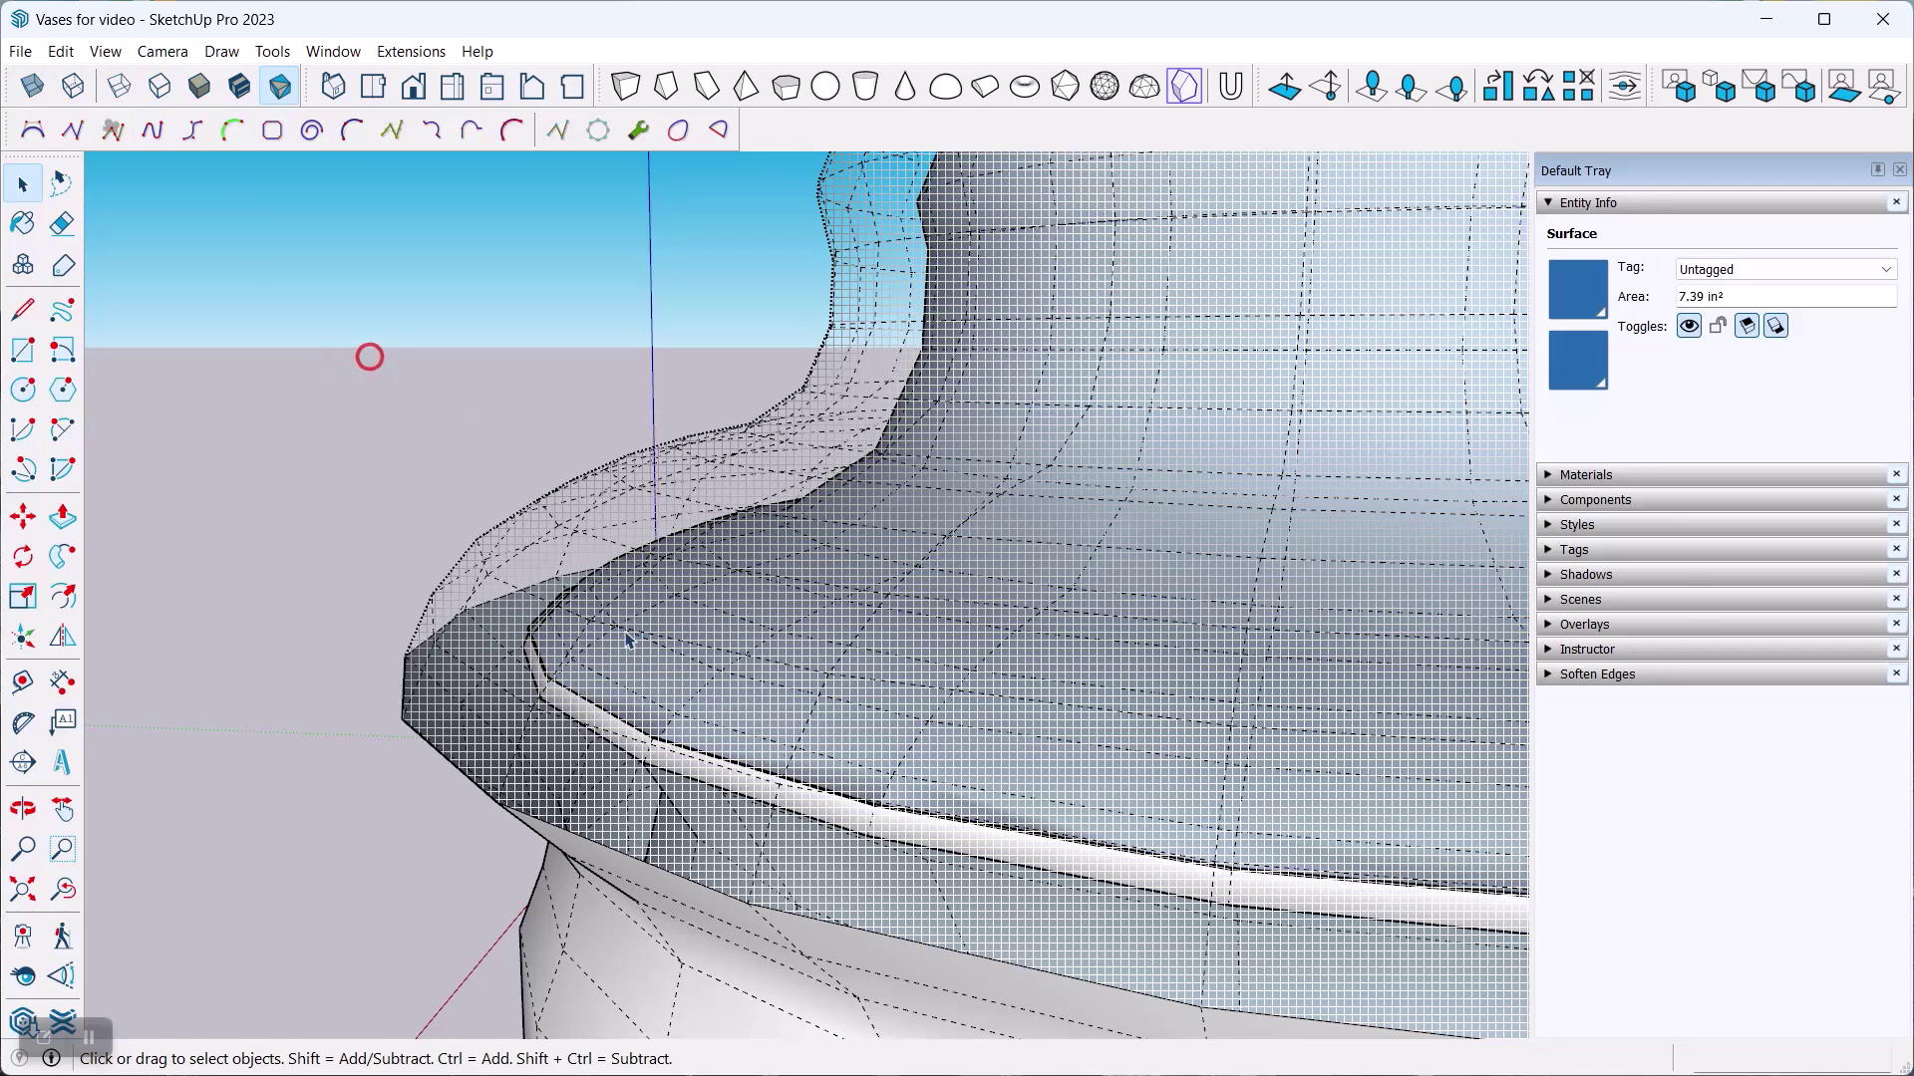
pyautogui.click(106, 51)
pyautogui.click(136, 136)
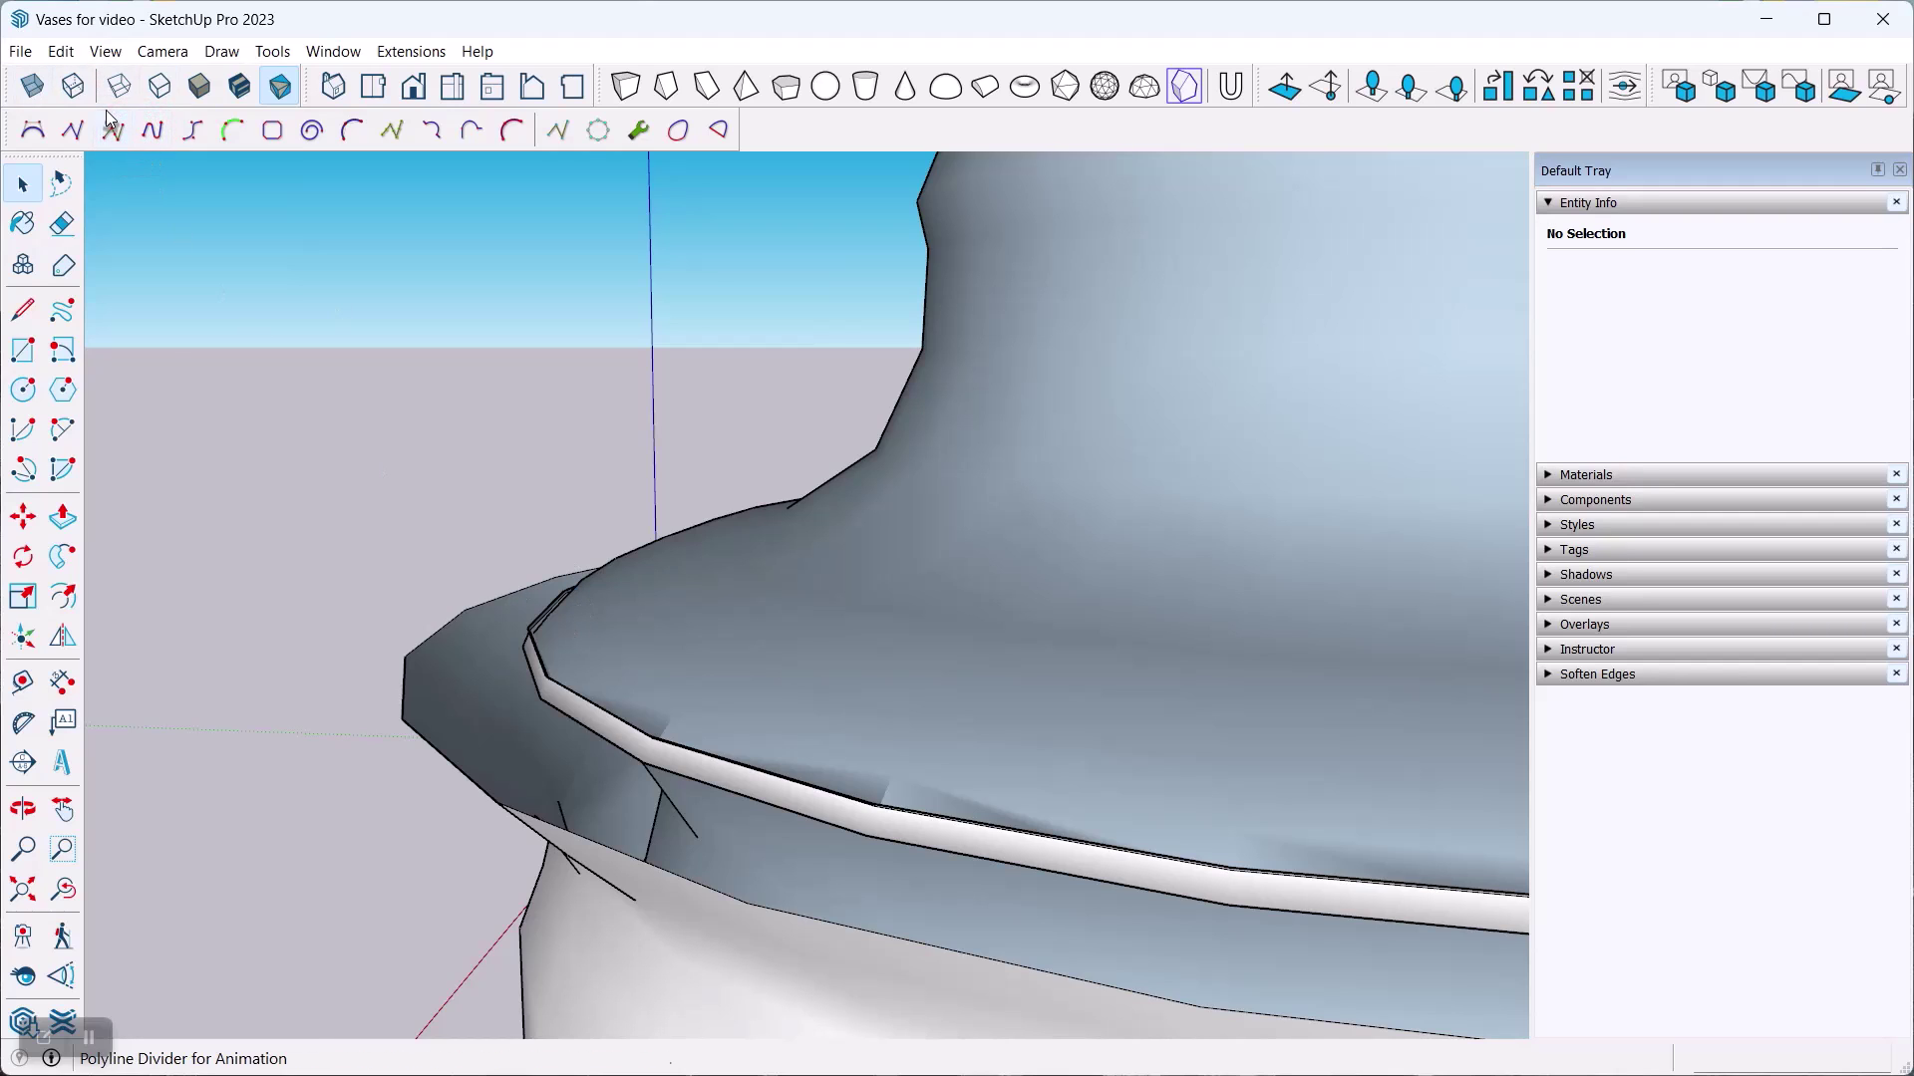
pyautogui.click(33, 87)
pyautogui.click(33, 87)
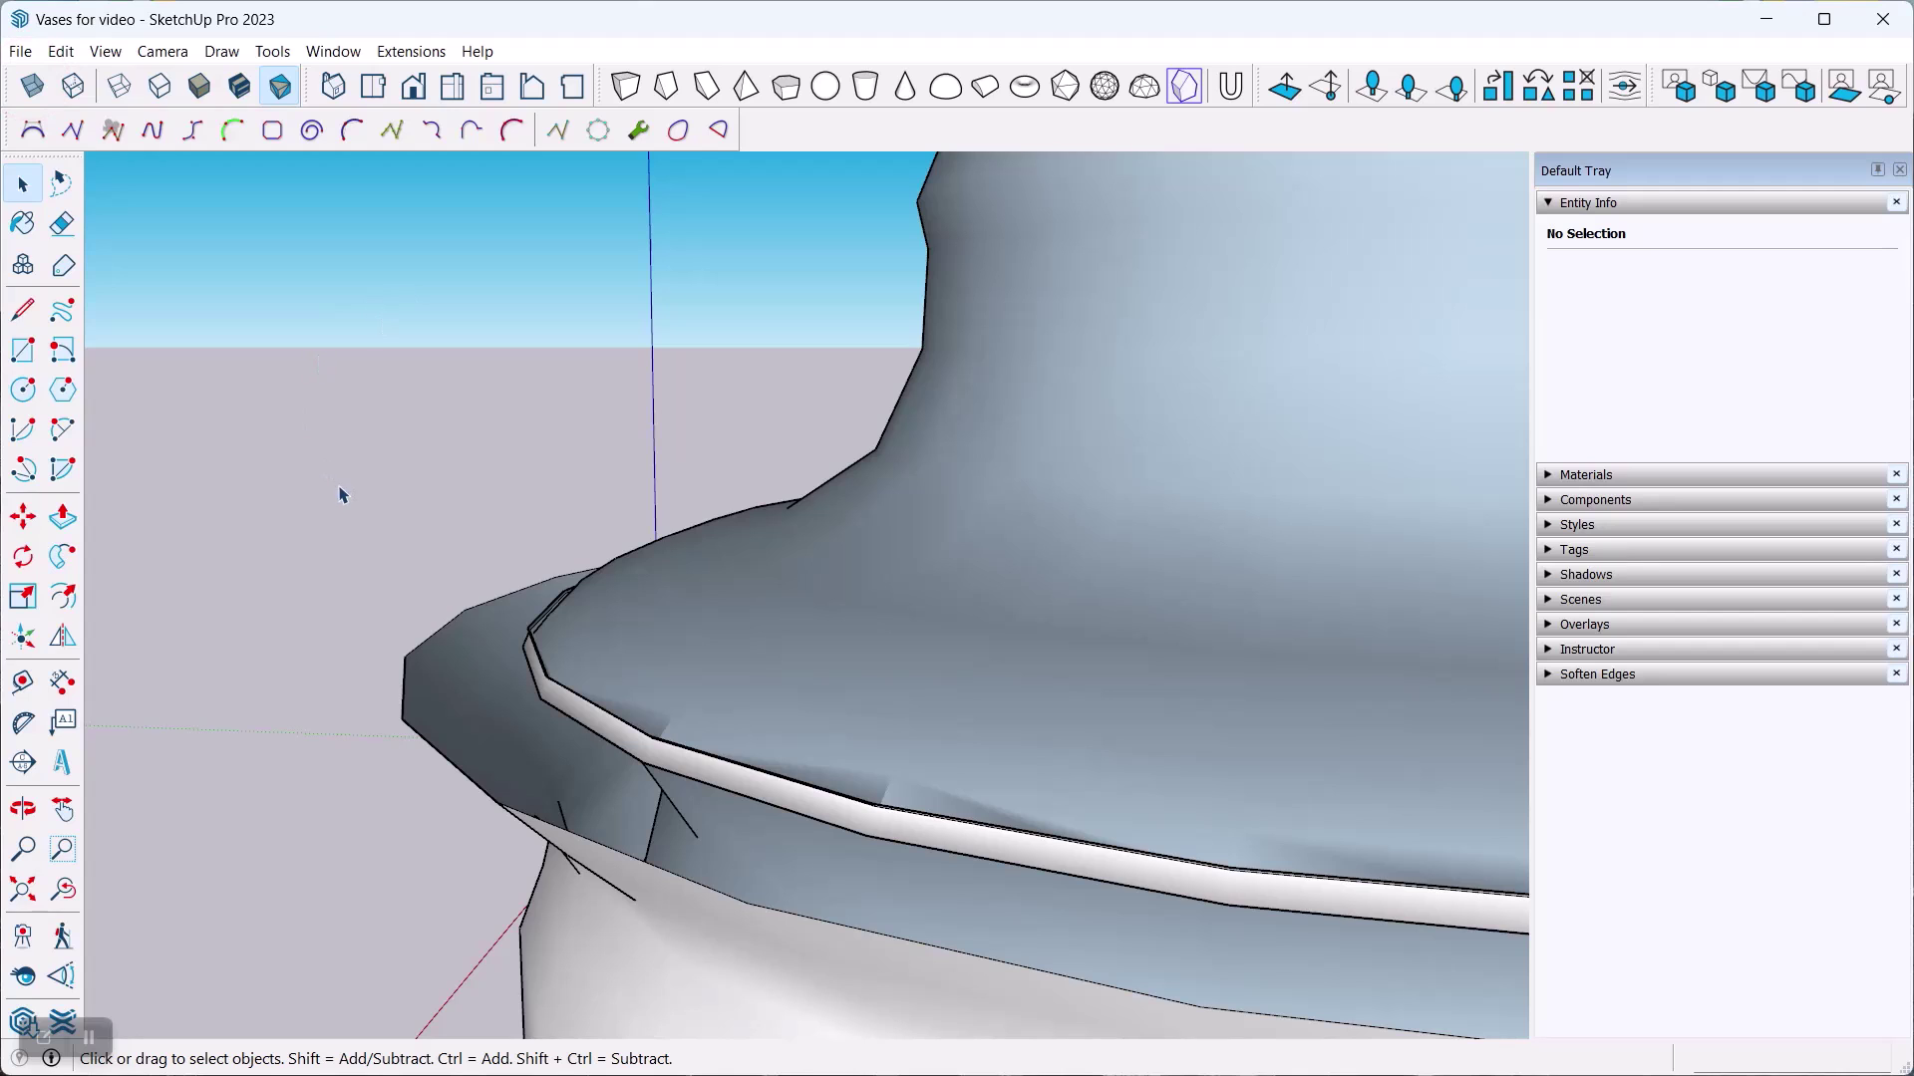
# Zoom out and undo the deletion to restore the complete vase.
pyautogui.click(340, 488)
pyautogui.scroll(-10, 492, 555)
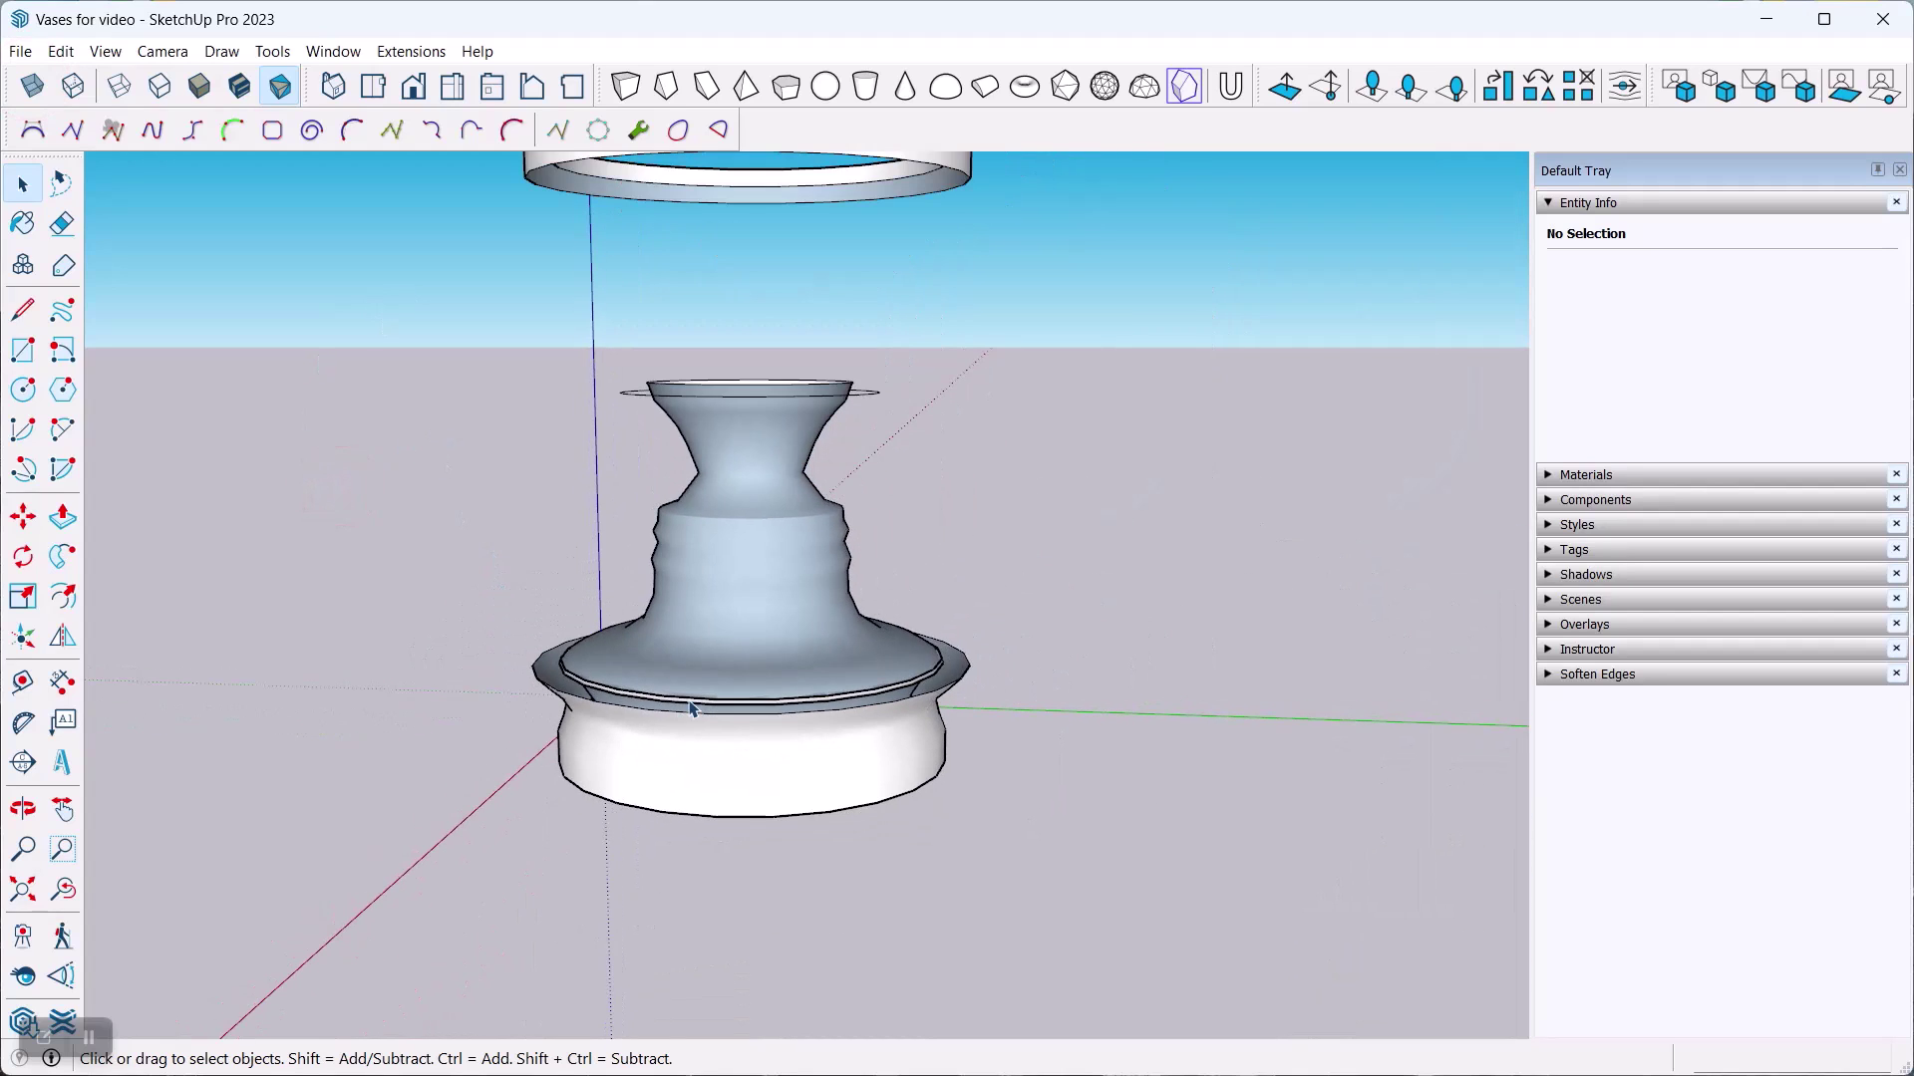
pyautogui.hotkey('ctrl', 'z')
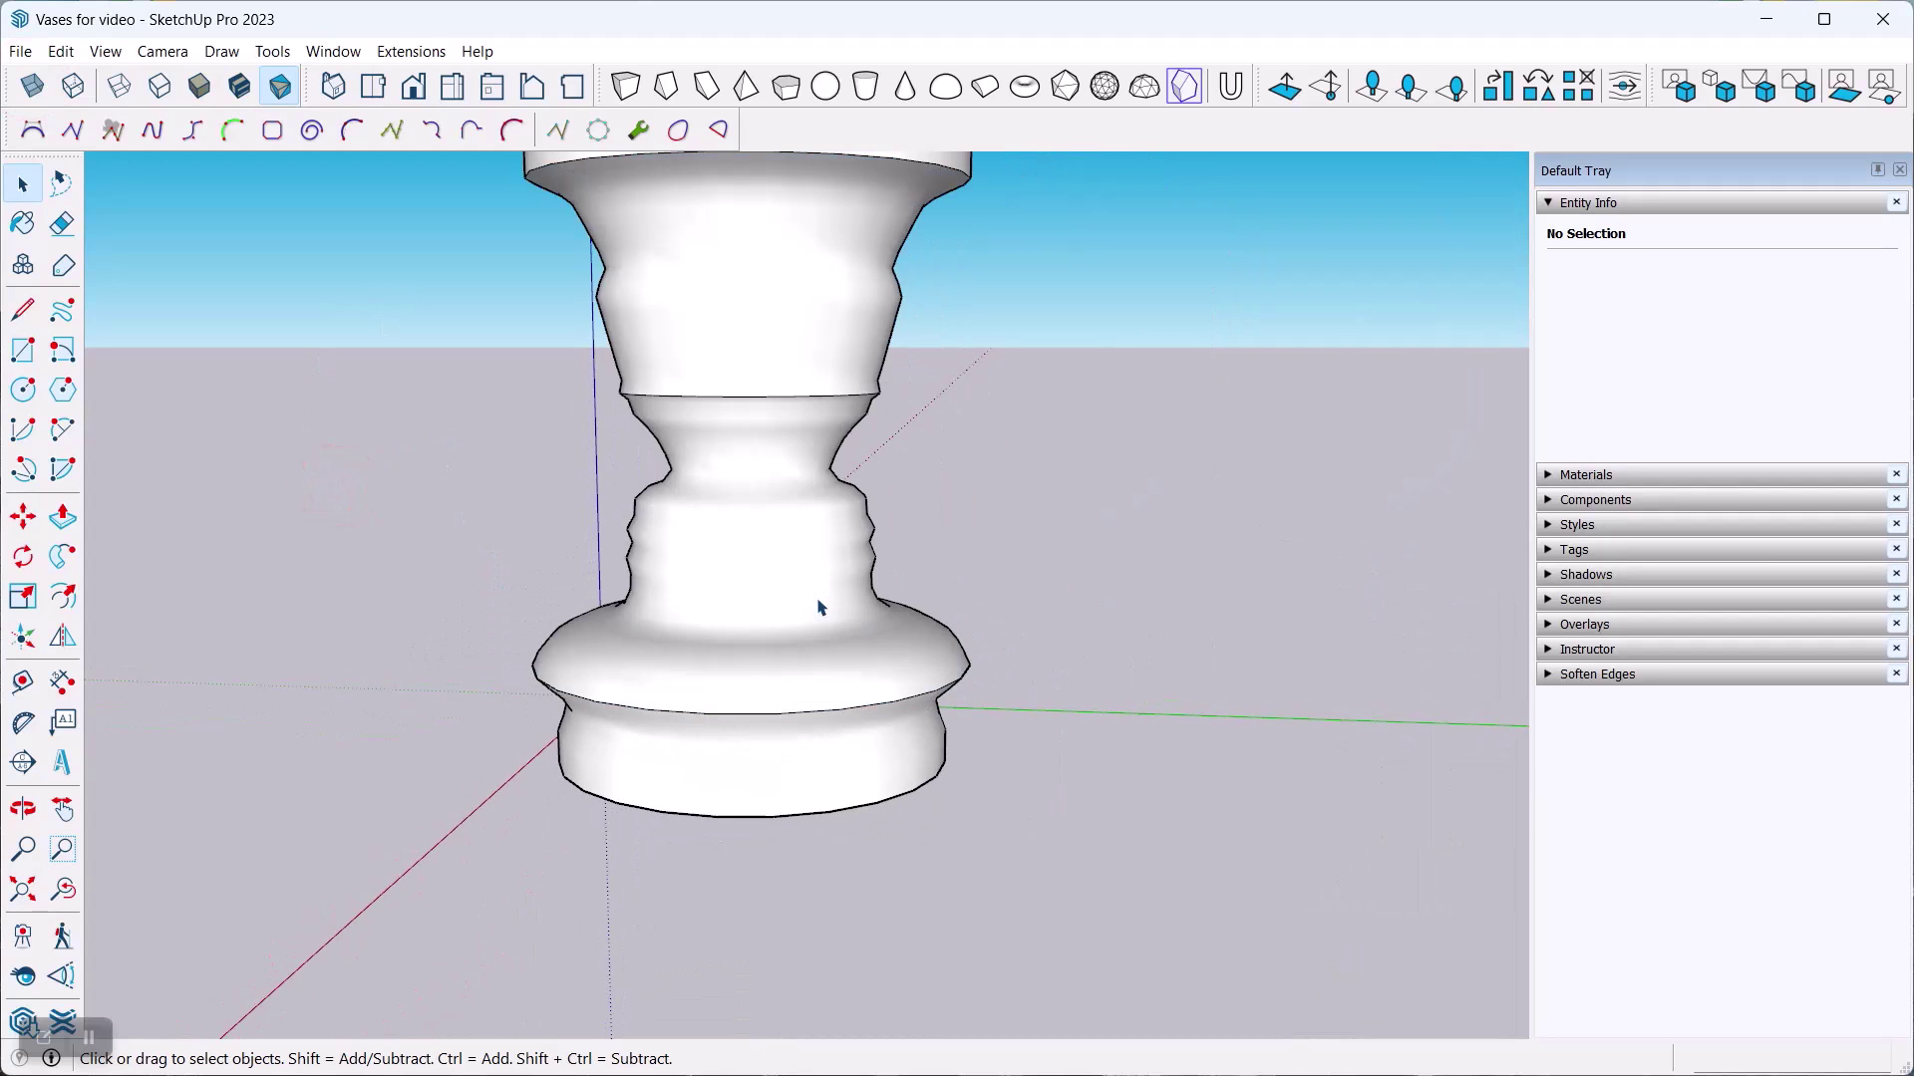
# Orbit into the vase's mouth and select its inner bottom surface.
pyautogui.moveTo(757, 393)
pyautogui.mouseDown(button='middle')
pyautogui.moveTo(841, 697)
pyautogui.moveTo(837, 681)
pyautogui.mouseUp(button='middle')
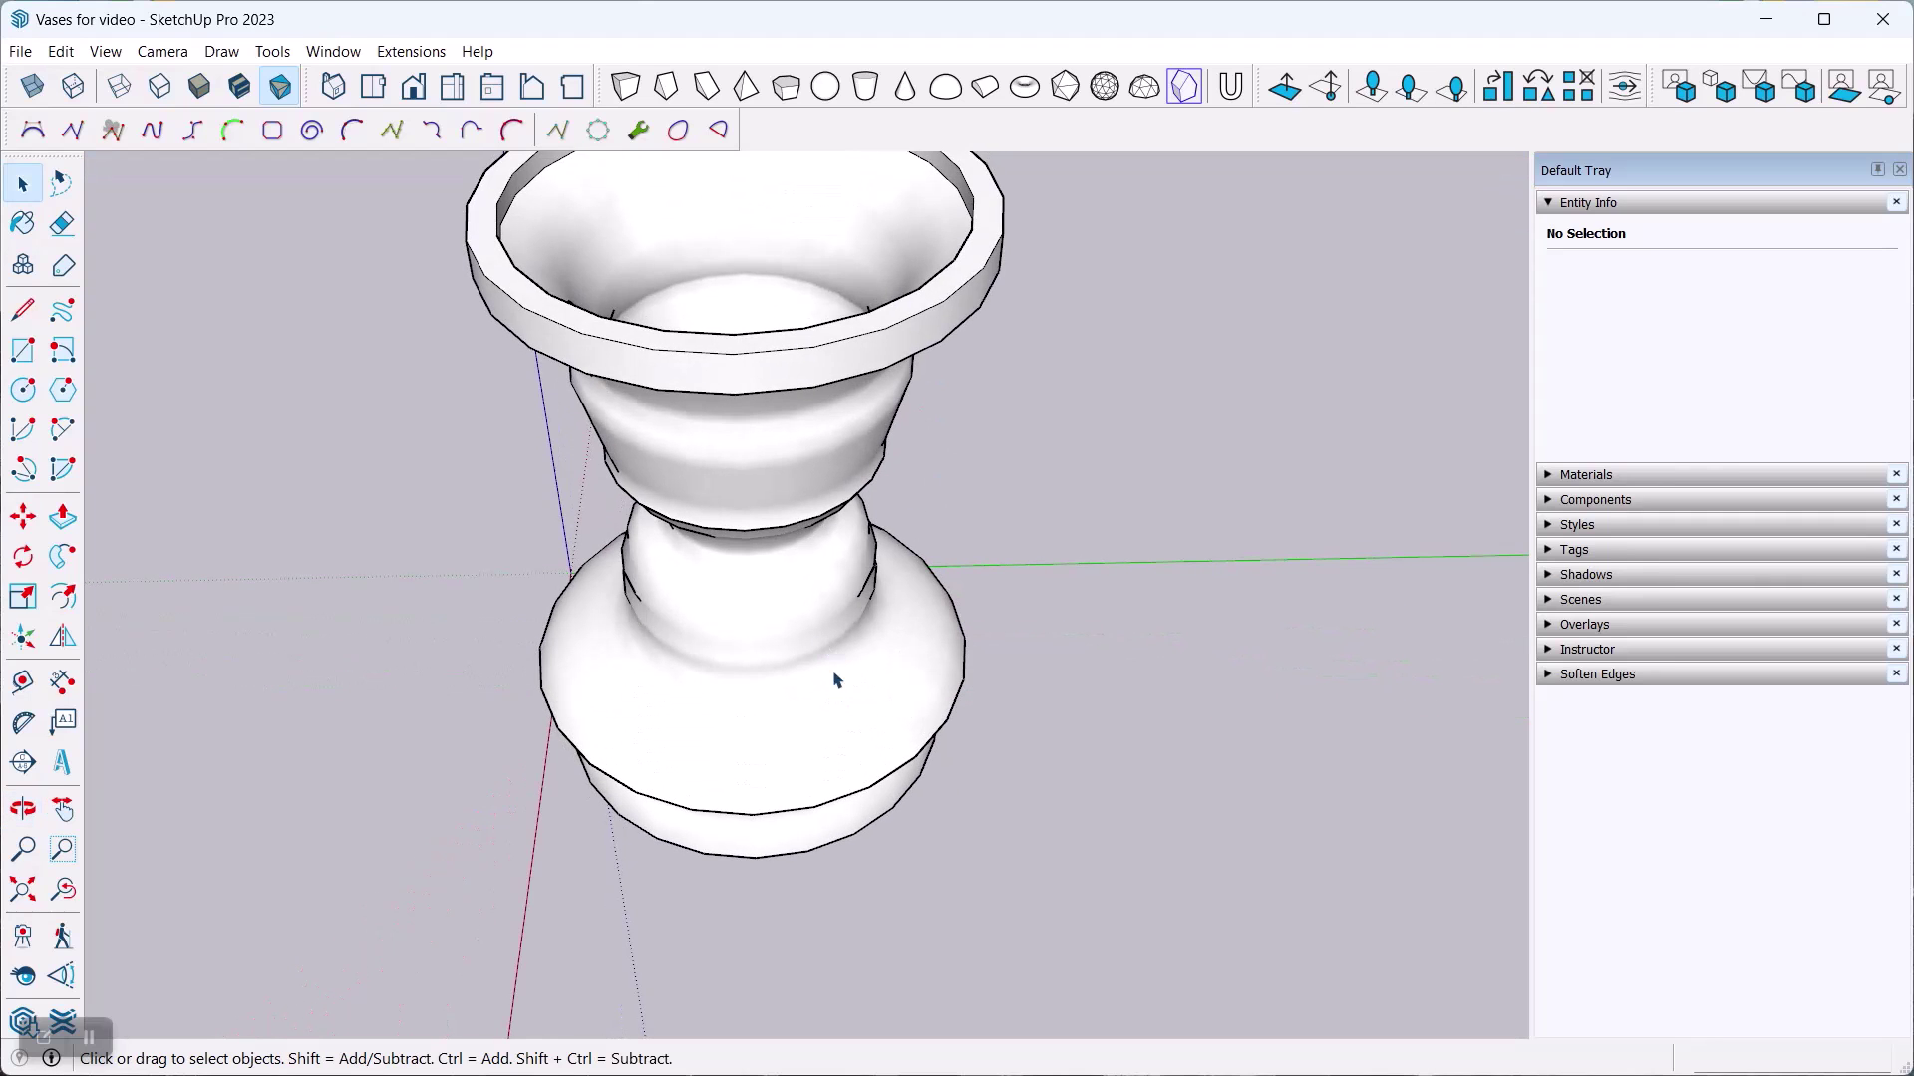
pyautogui.scroll(-5, 895, 787)
pyautogui.scroll(4, 839, 665)
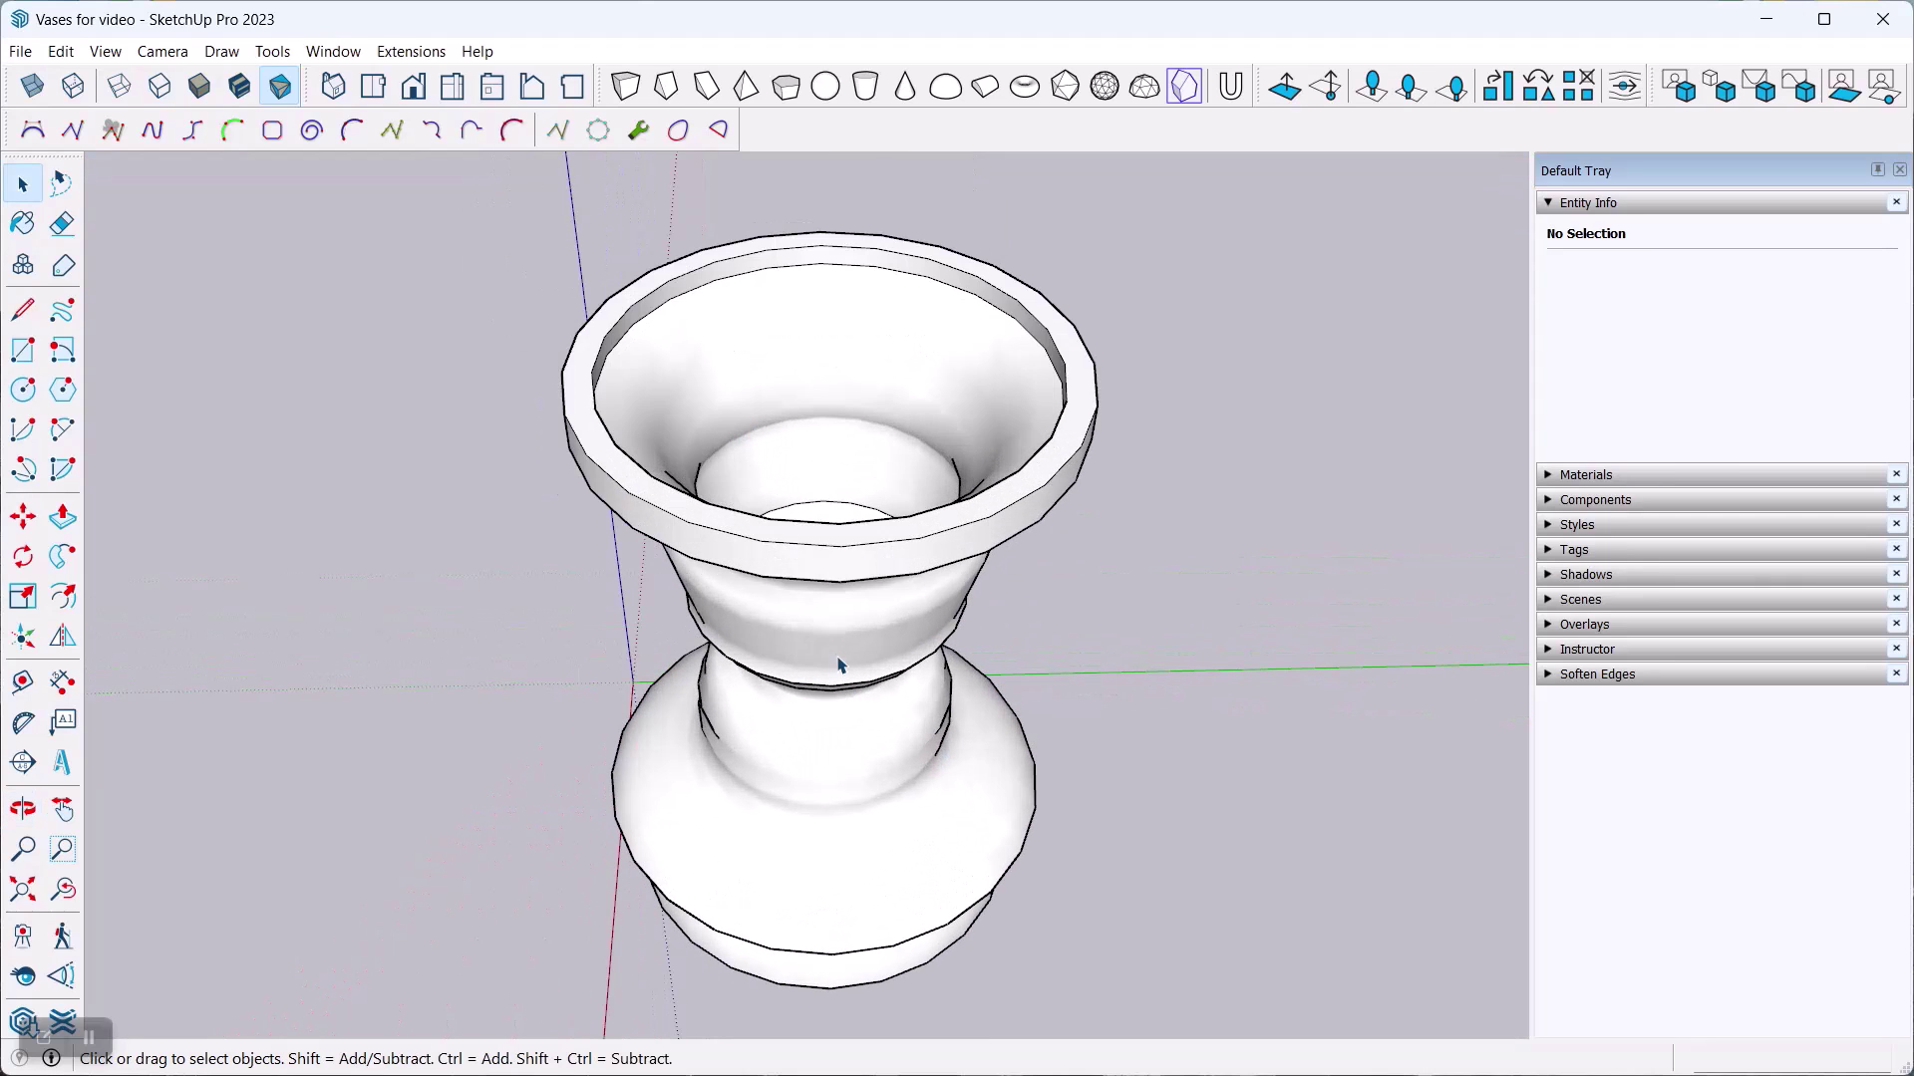
pyautogui.moveTo(807, 546)
pyautogui.mouseDown(button='middle')
pyautogui.moveTo(803, 529)
pyautogui.moveTo(800, 556)
pyautogui.mouseUp(button='middle')
pyautogui.click(804, 554)
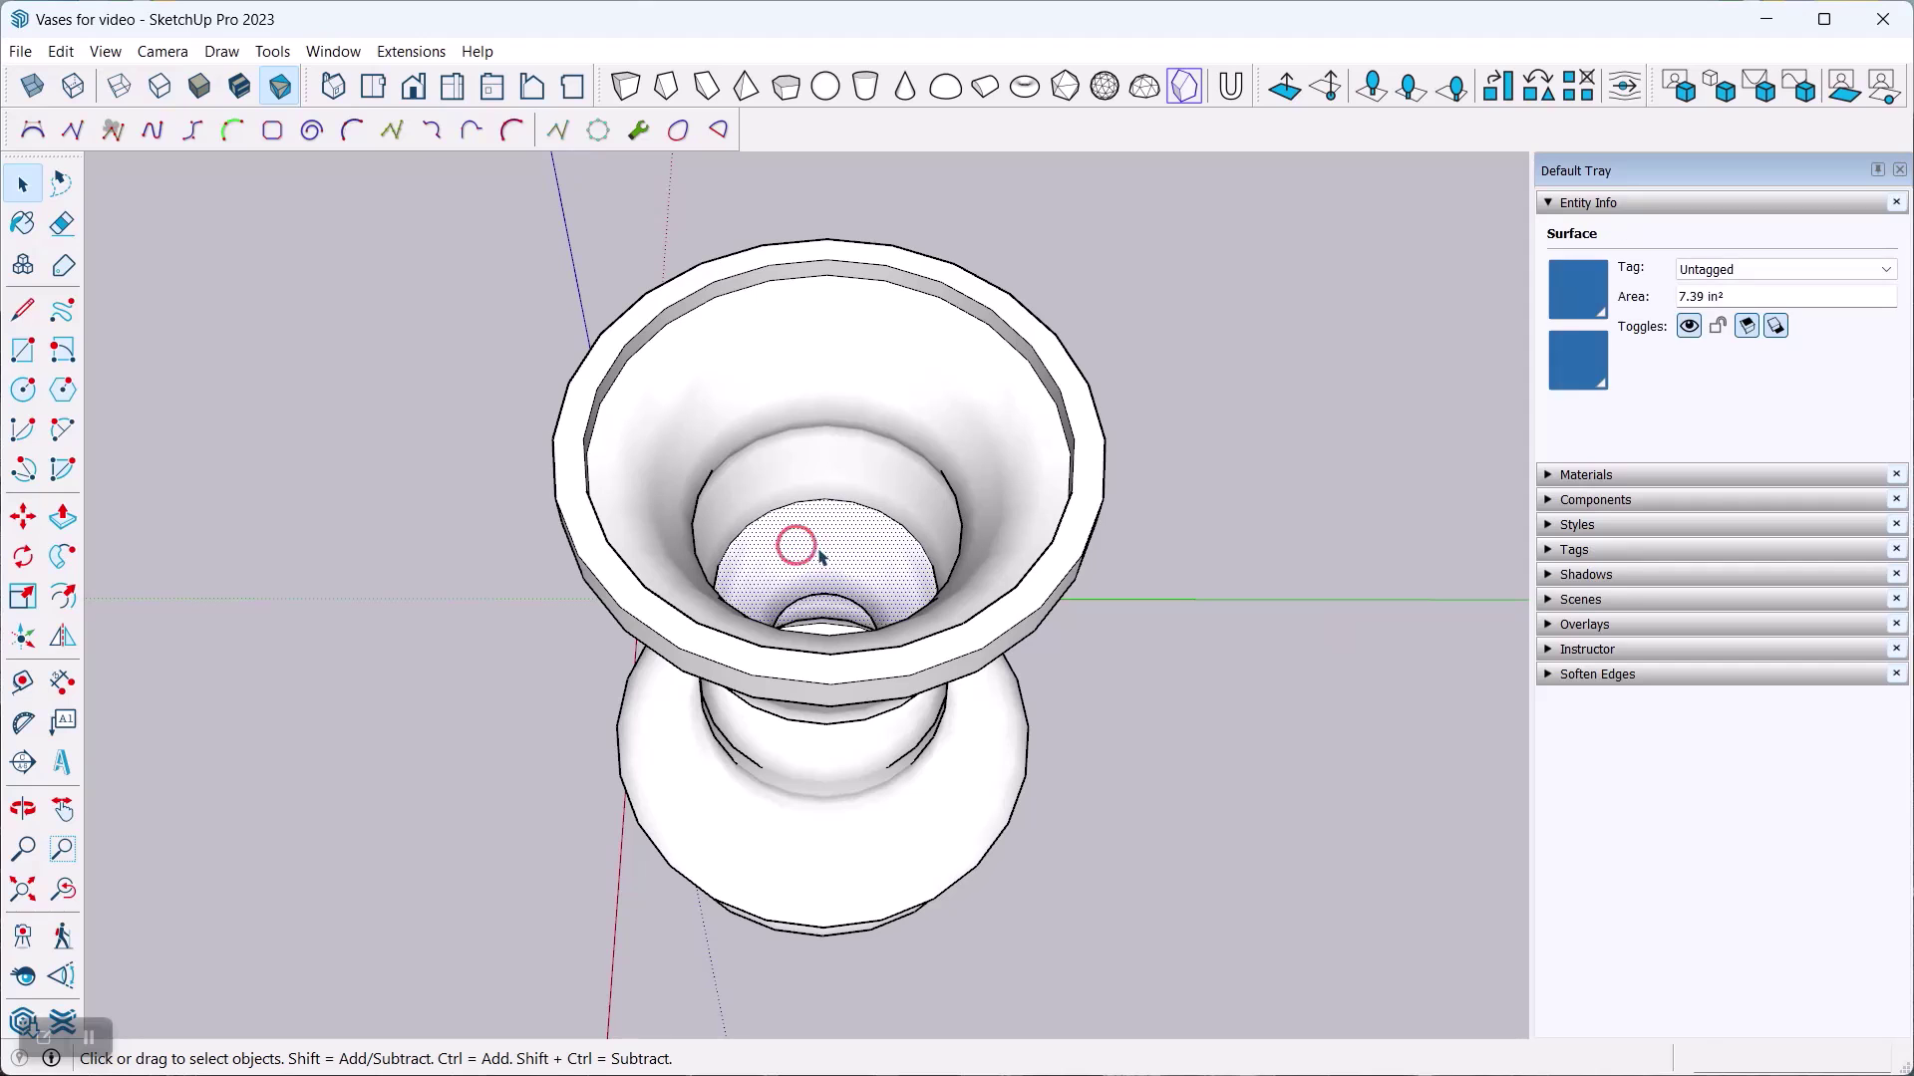
pyautogui.moveTo(902, 816)
pyautogui.mouseDown(button='middle')
pyautogui.moveTo(824, 654)
pyautogui.moveTo(825, 504)
pyautogui.moveTo(798, 556)
pyautogui.mouseUp(button='middle')
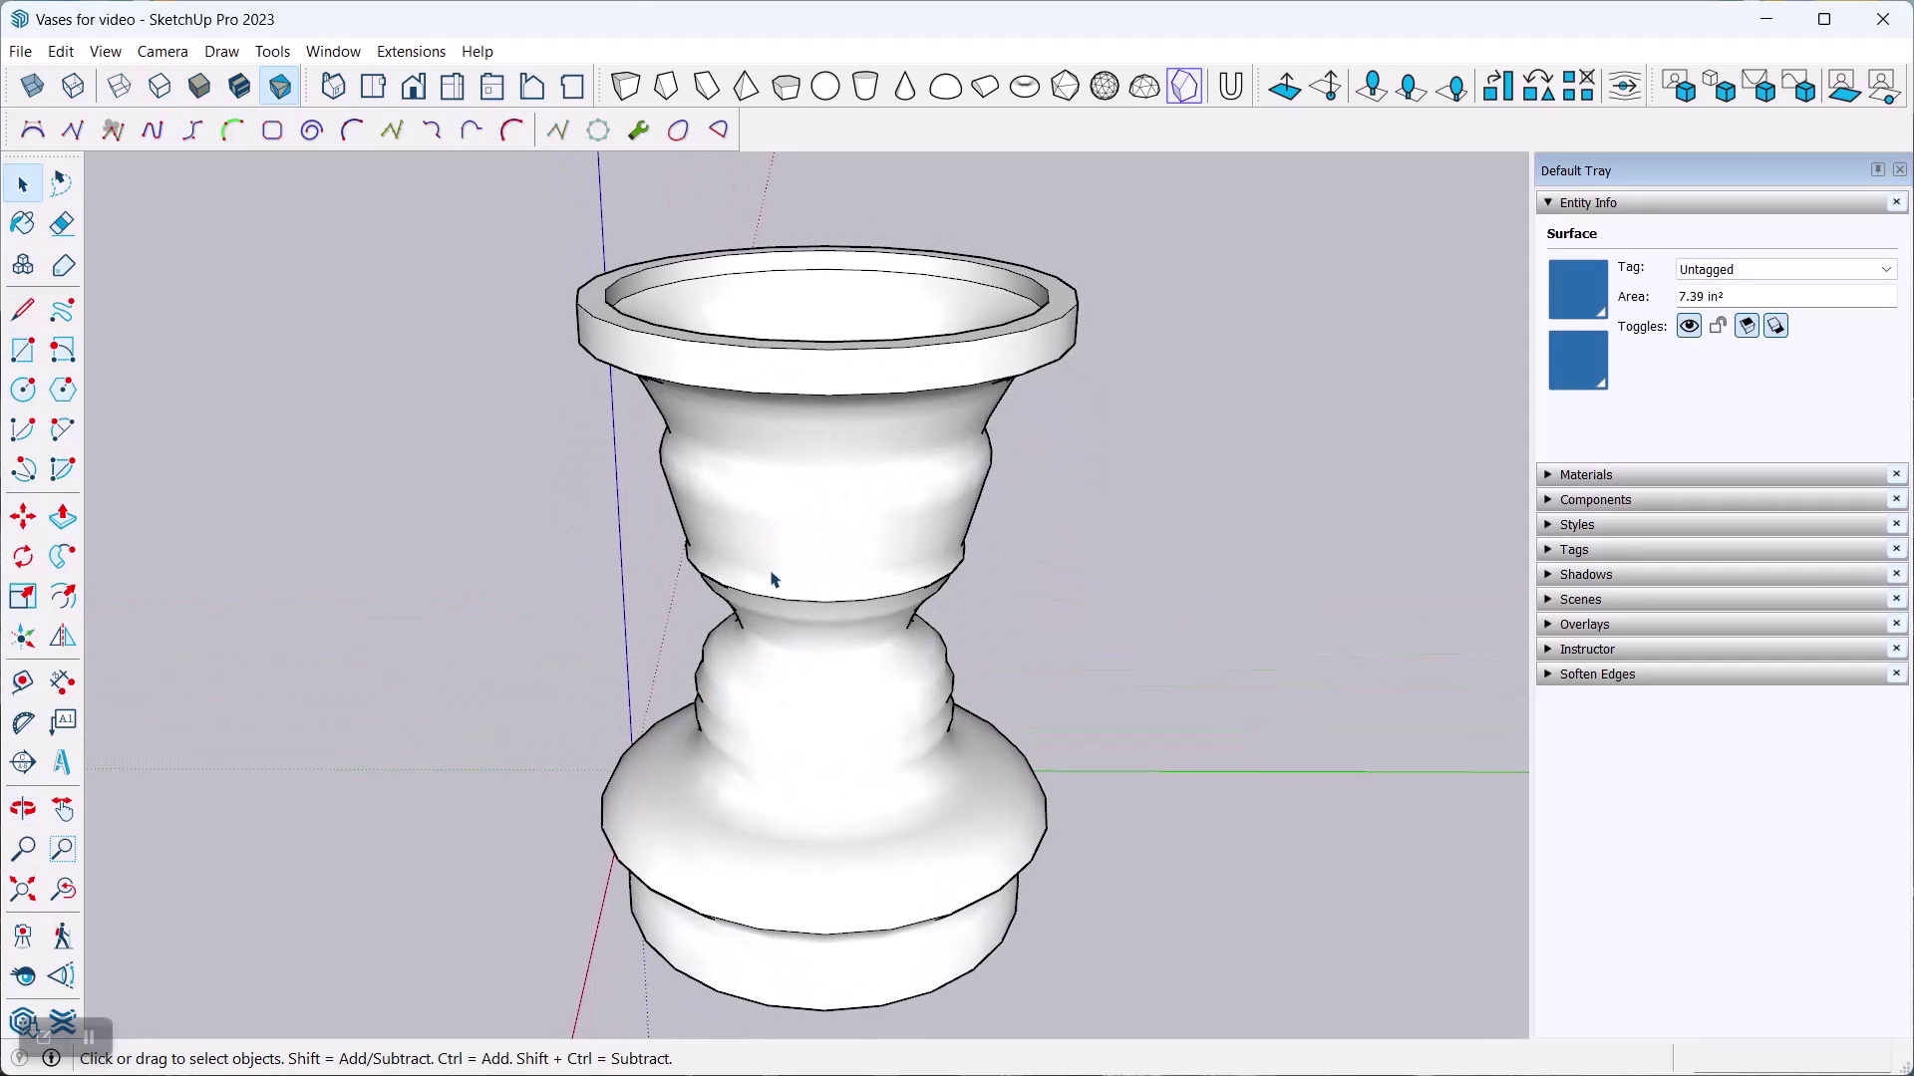
pyautogui.scroll(-3, 775, 558)
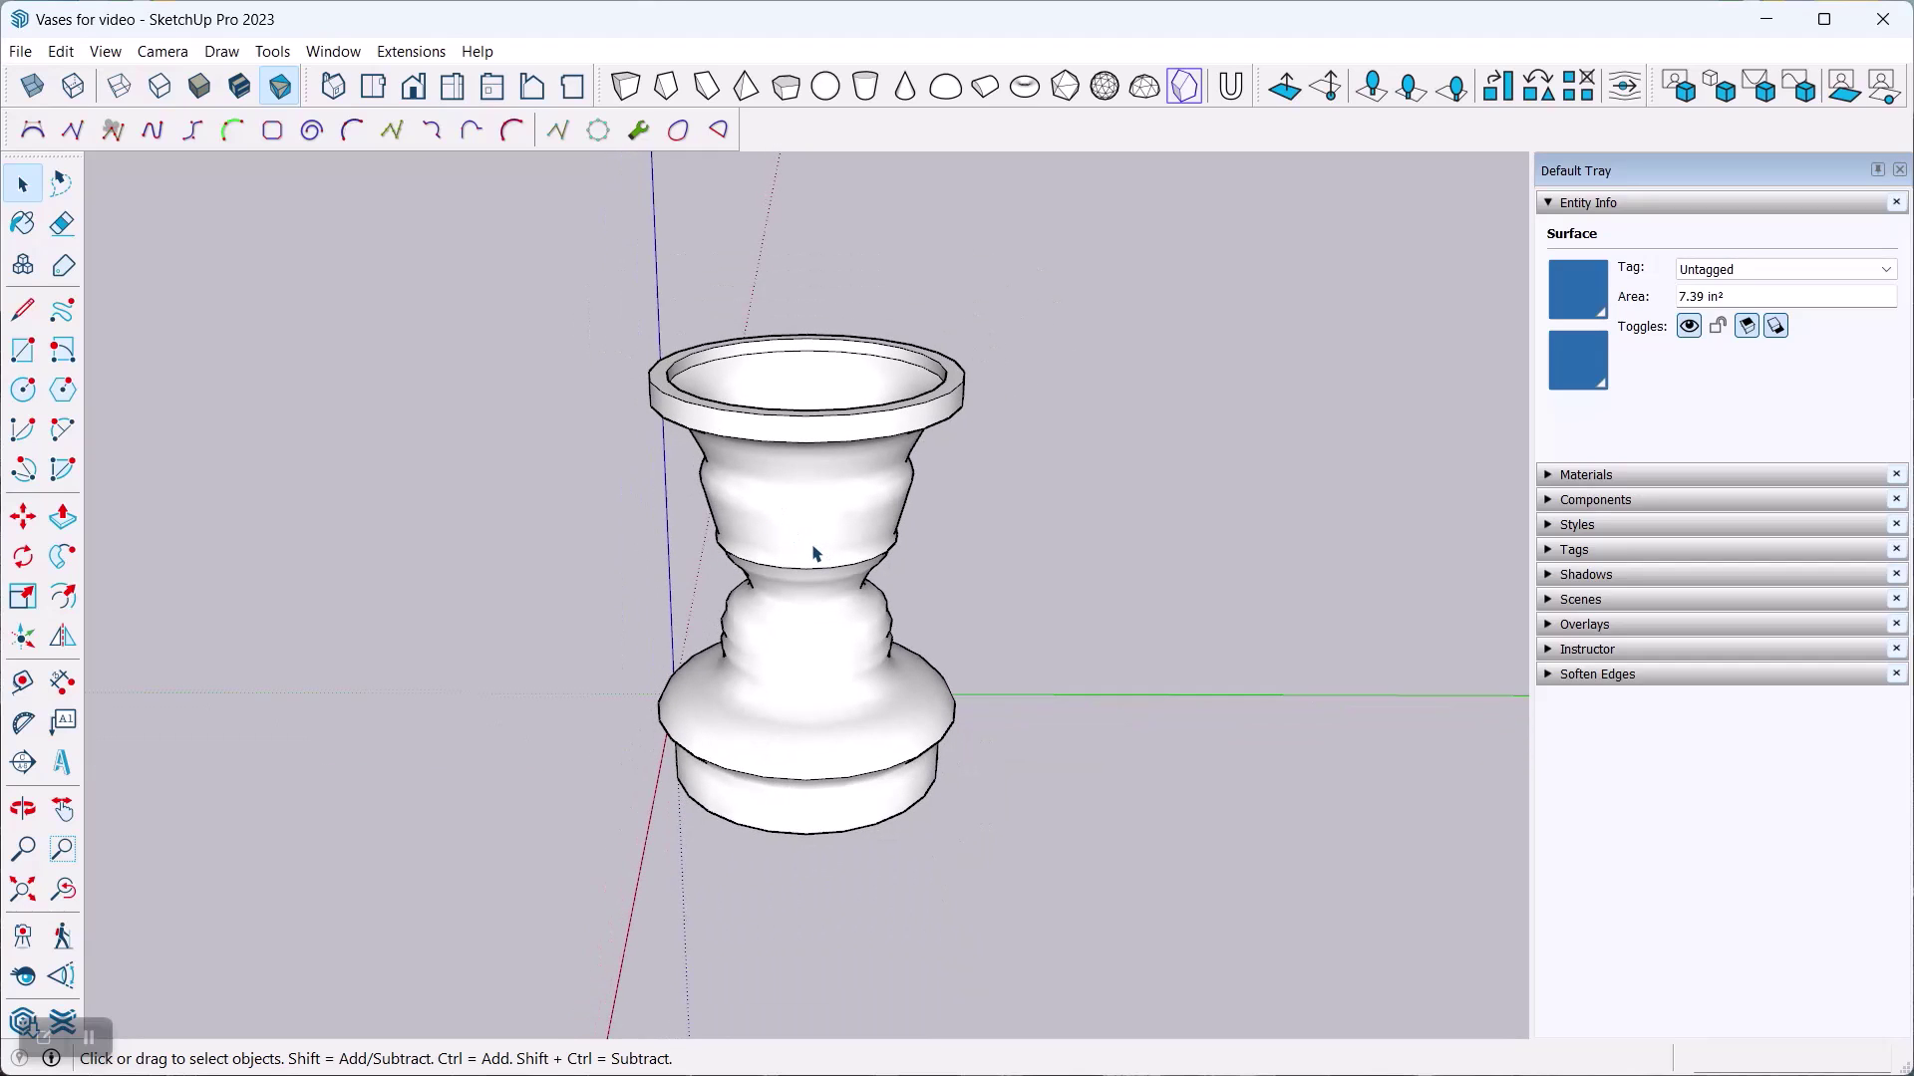
# Triple-click the vase to select all 6626 connected entities, after trying a selection window.
pyautogui.tripleClick(799, 644)
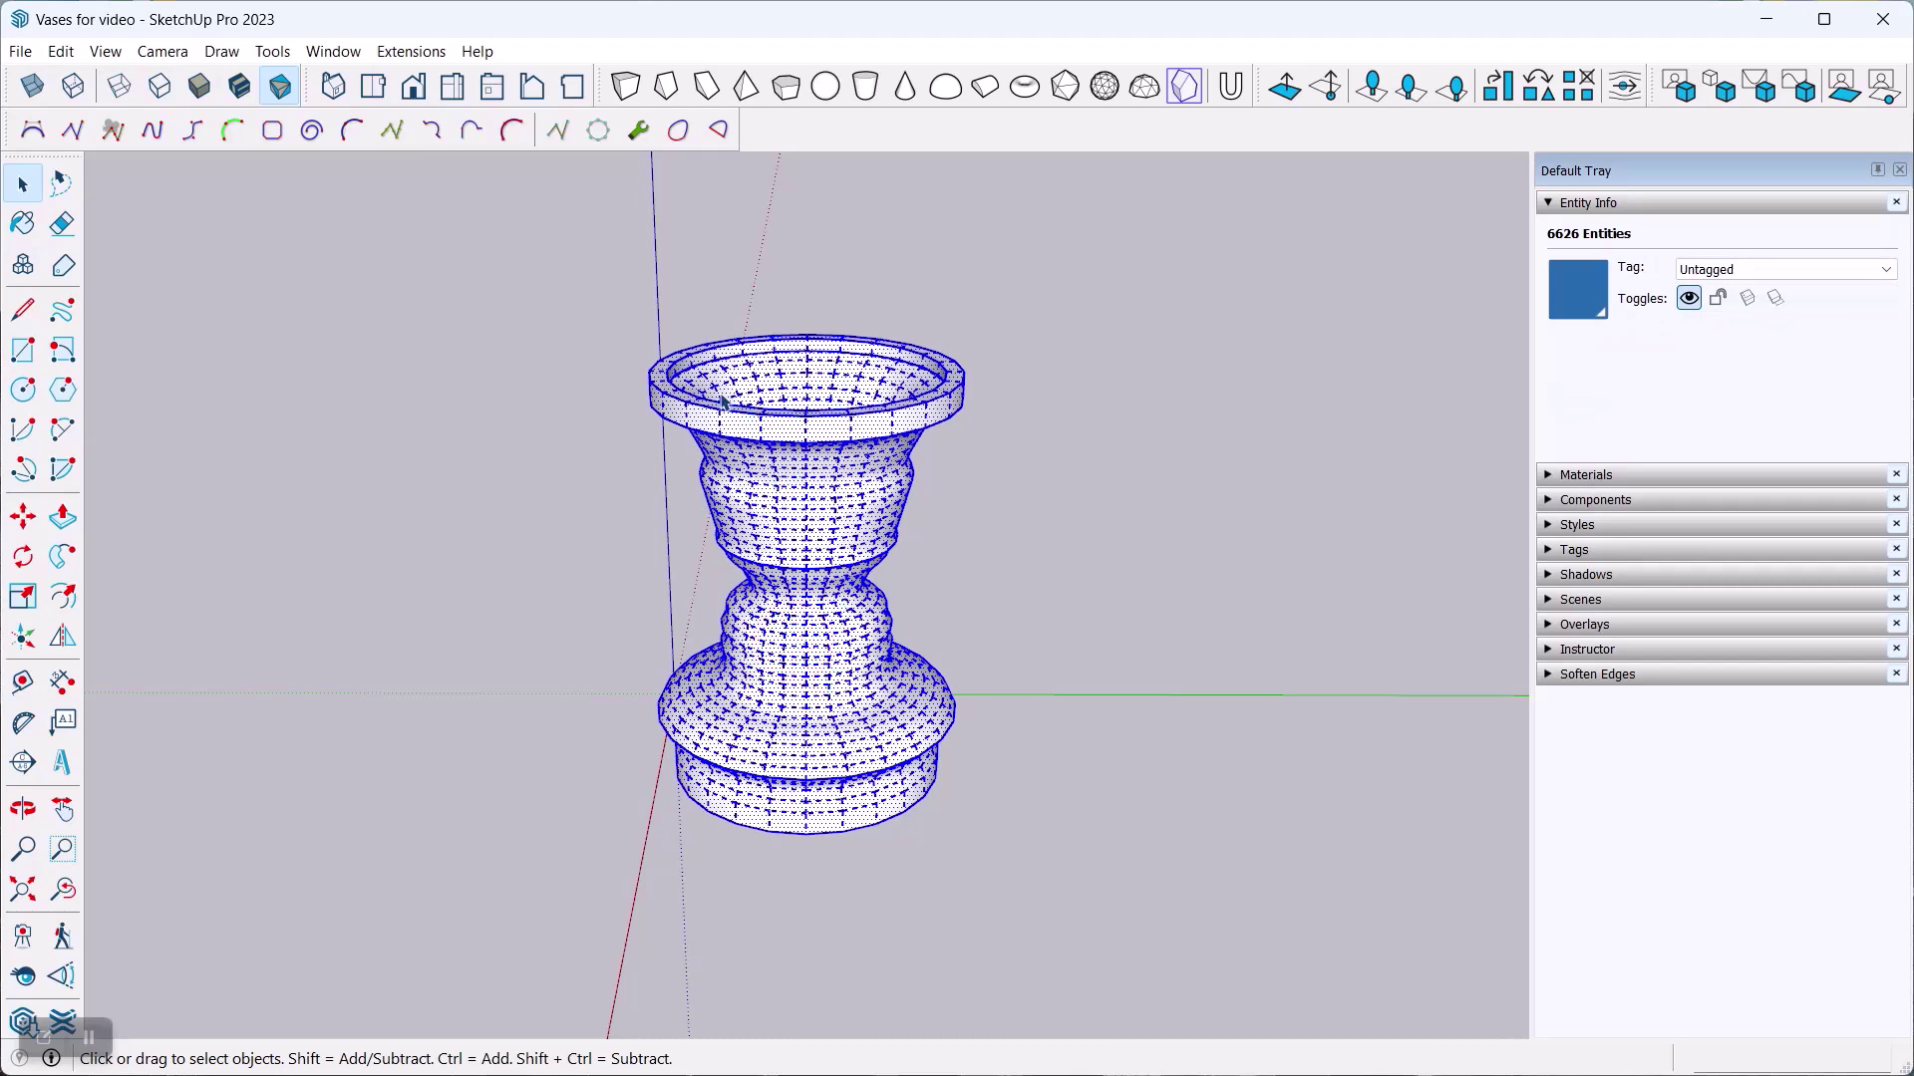
pyautogui.moveTo(785, 274); pyautogui.dragTo(642, 311, button='middle')
pyautogui.click(580, 279)
pyautogui.moveTo(536, 279); pyautogui.dragTo(1043, 867)
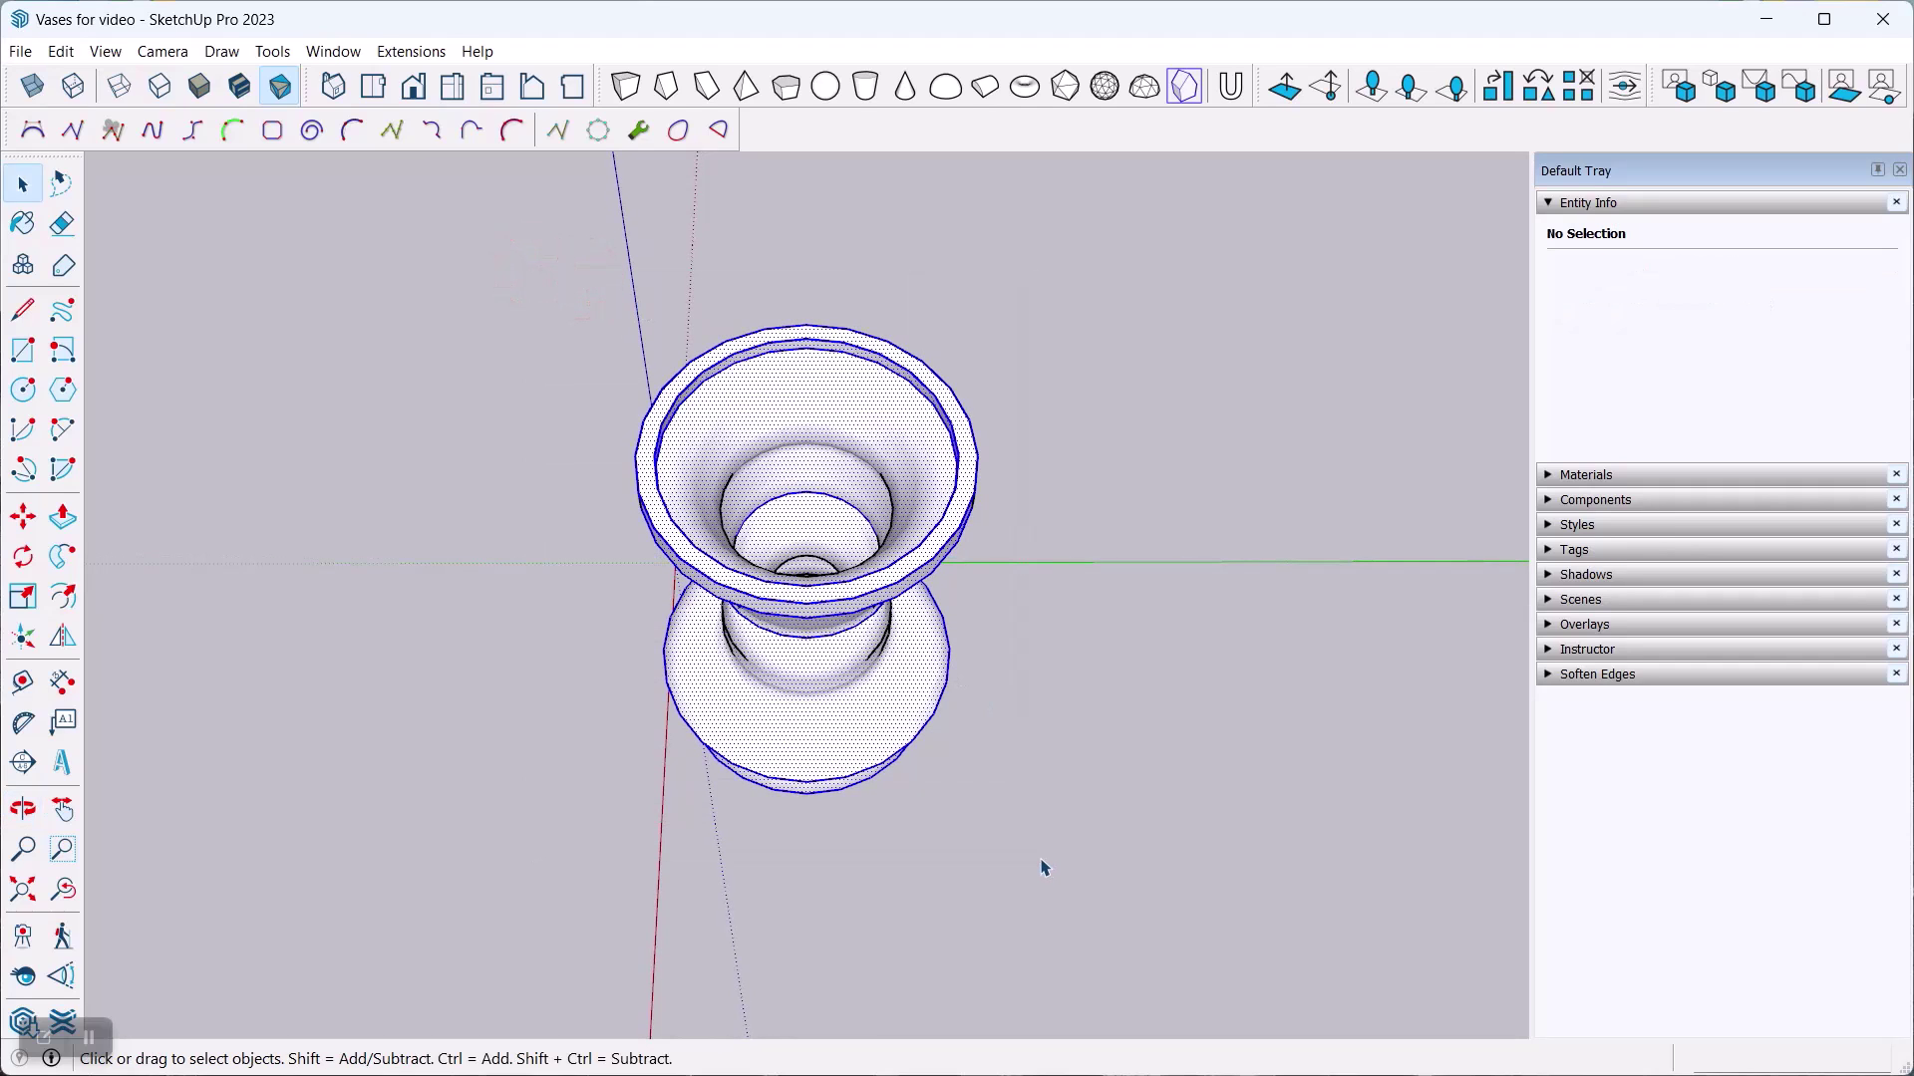
pyautogui.tripleClick(766, 670)
pyautogui.moveTo(931, 828); pyautogui.dragTo(906, 355, button='middle')
# Intersect the selected vase's faces With Selection, then clear the selection.
pyautogui.rightClick(776, 543)
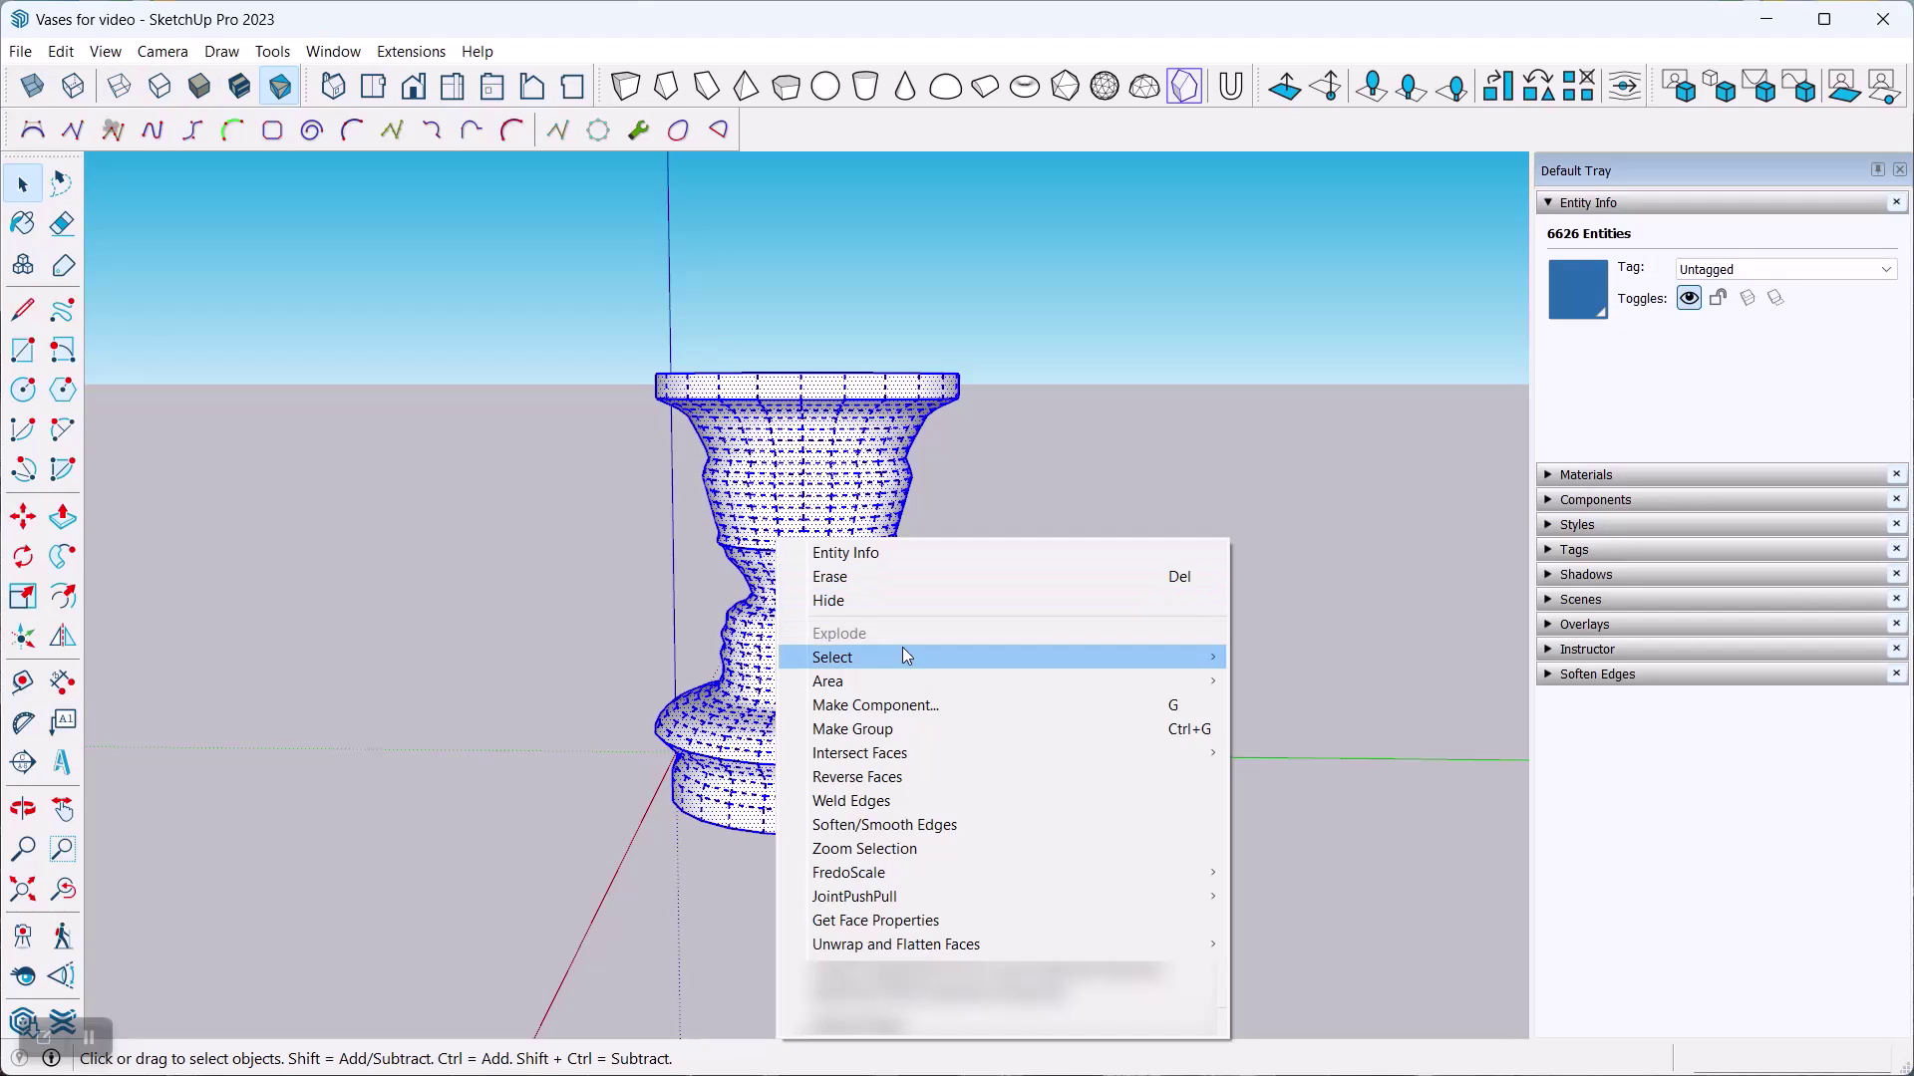
pyautogui.moveTo(1005, 754)
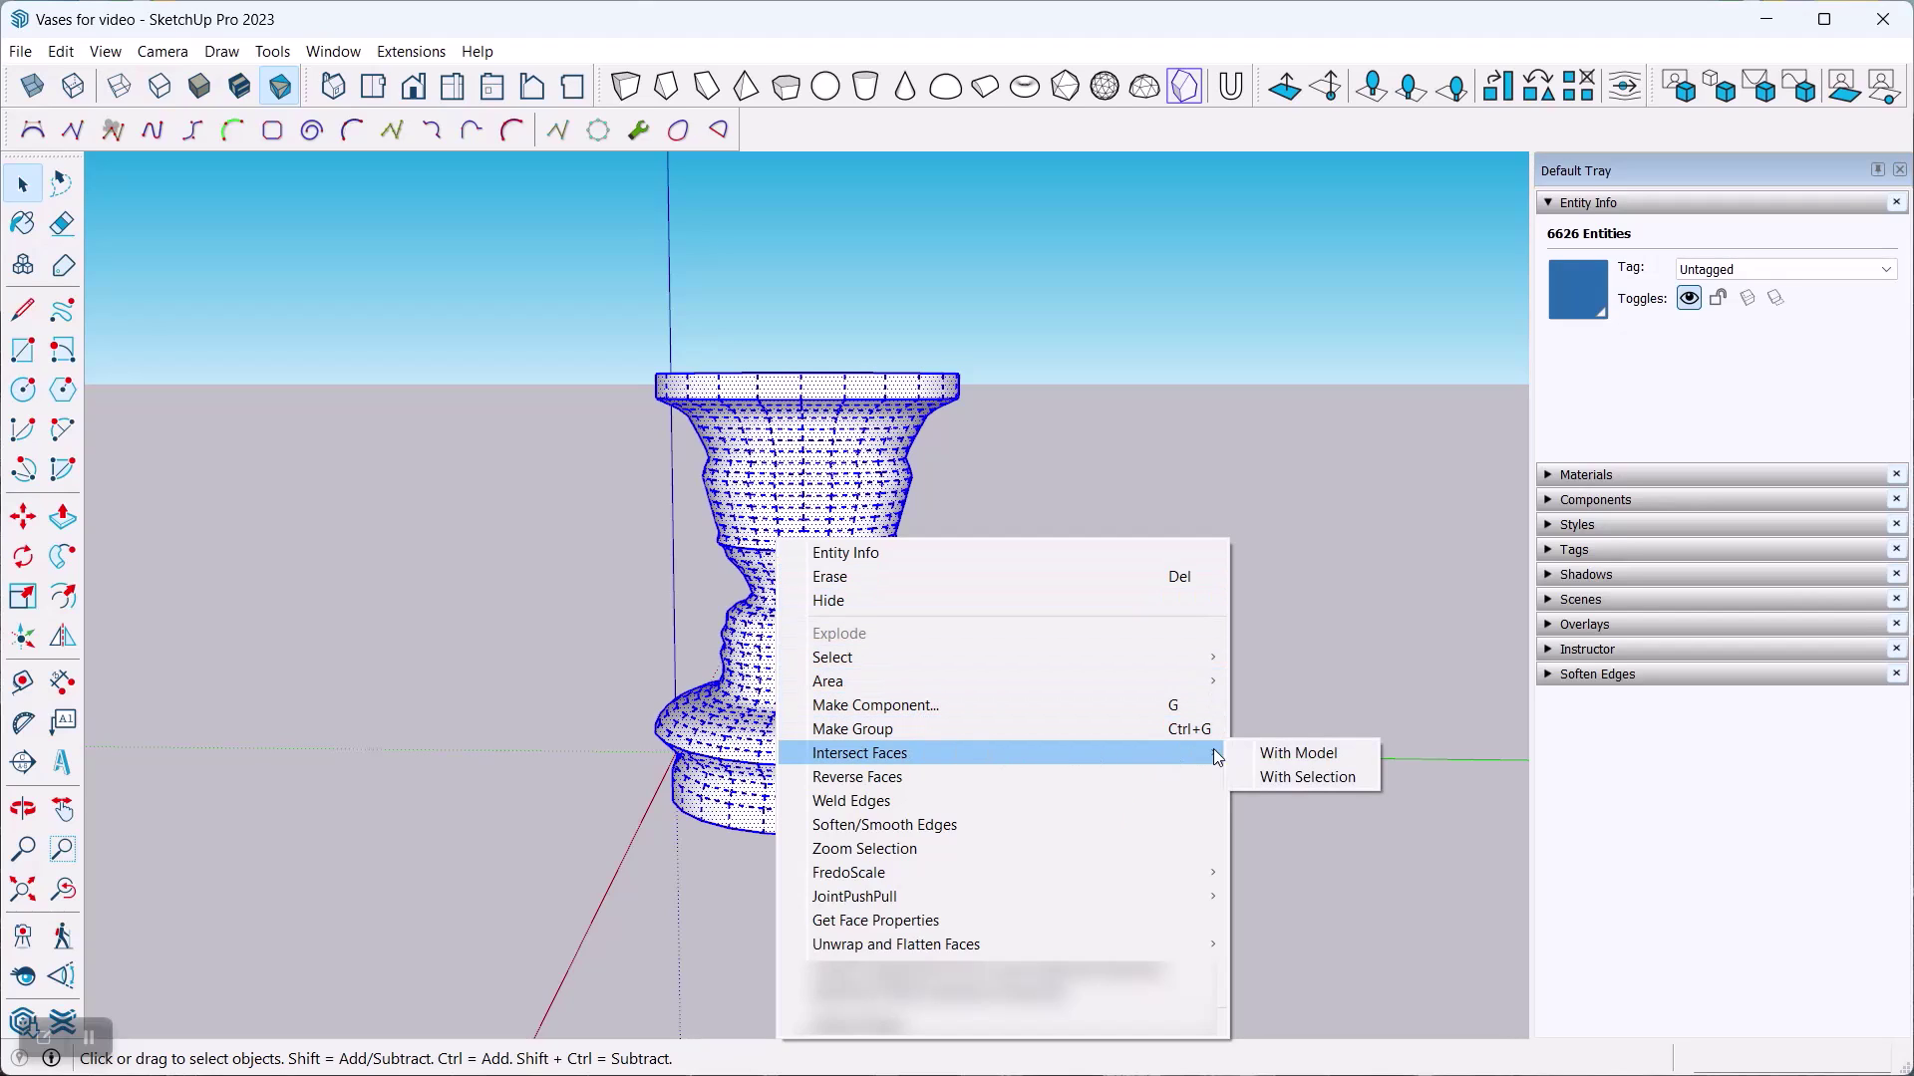
pyautogui.click(1289, 779)
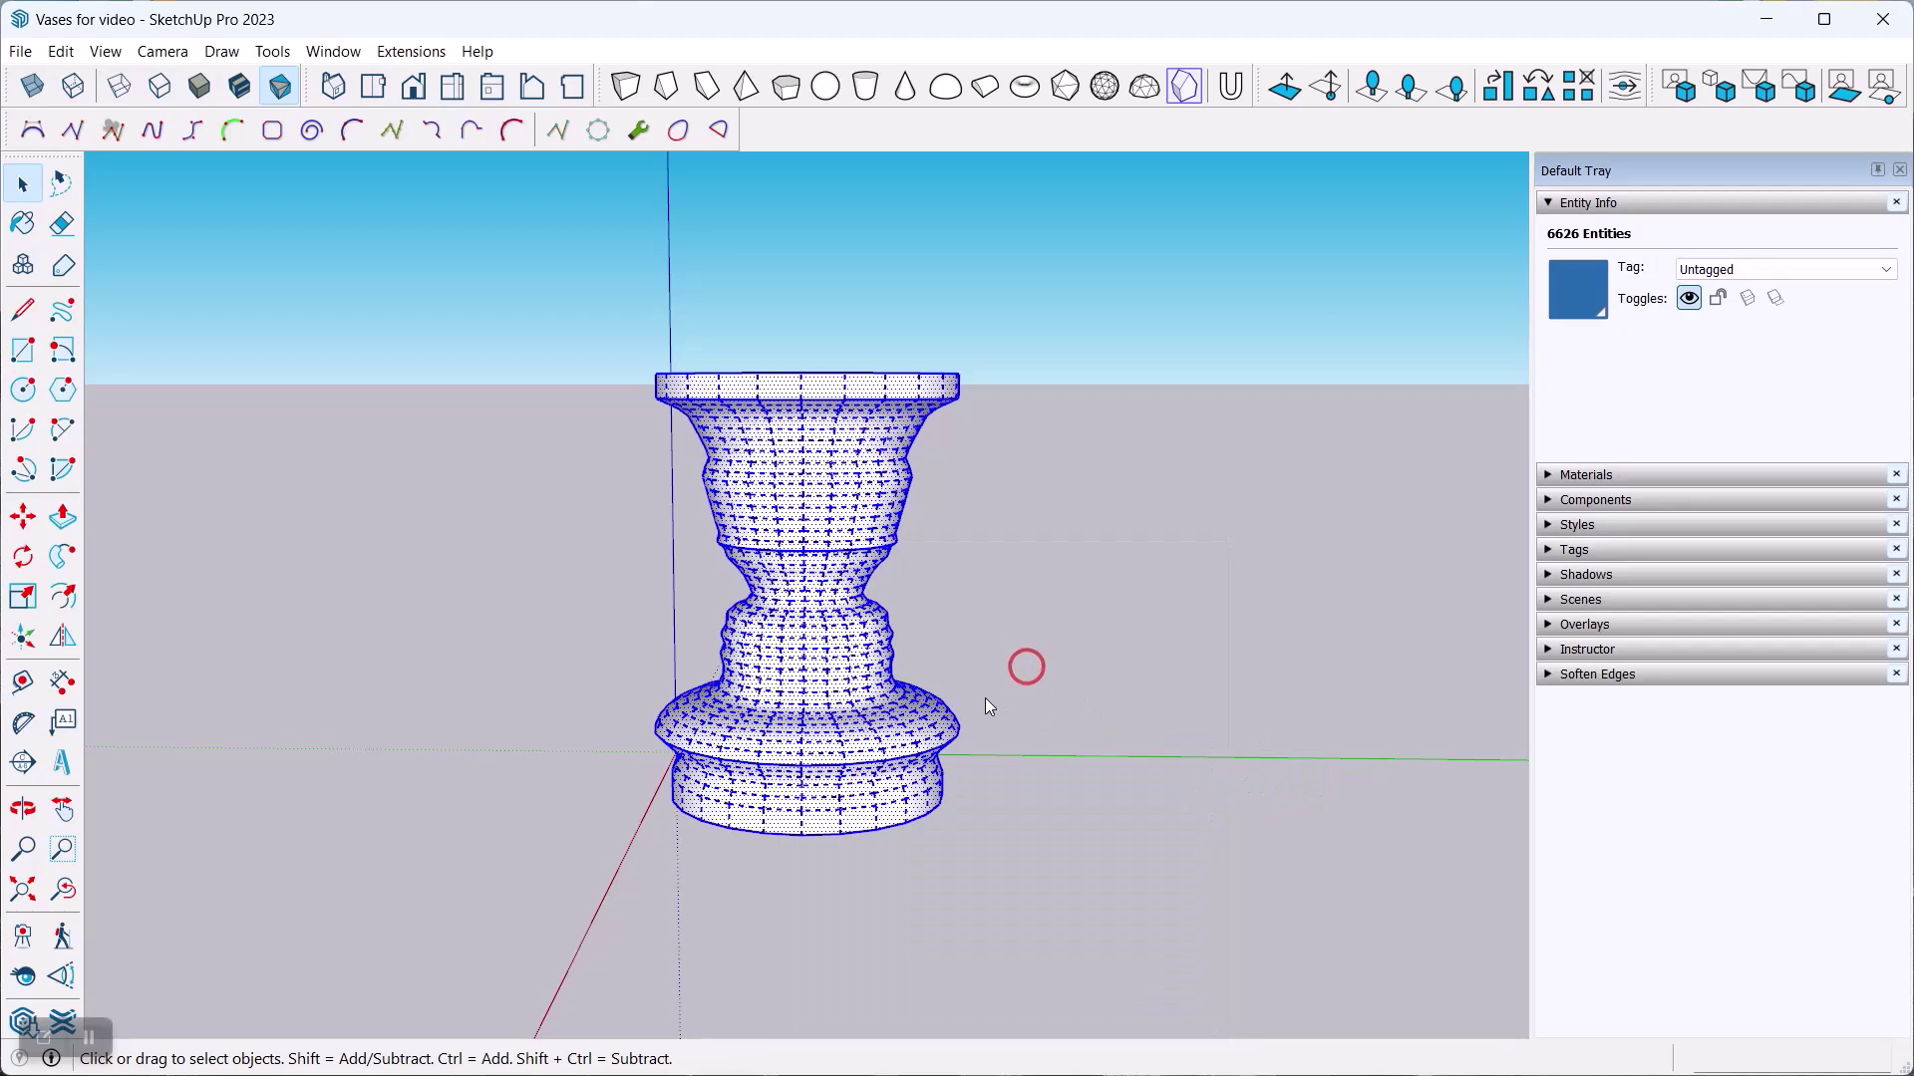
pyautogui.click(965, 632)
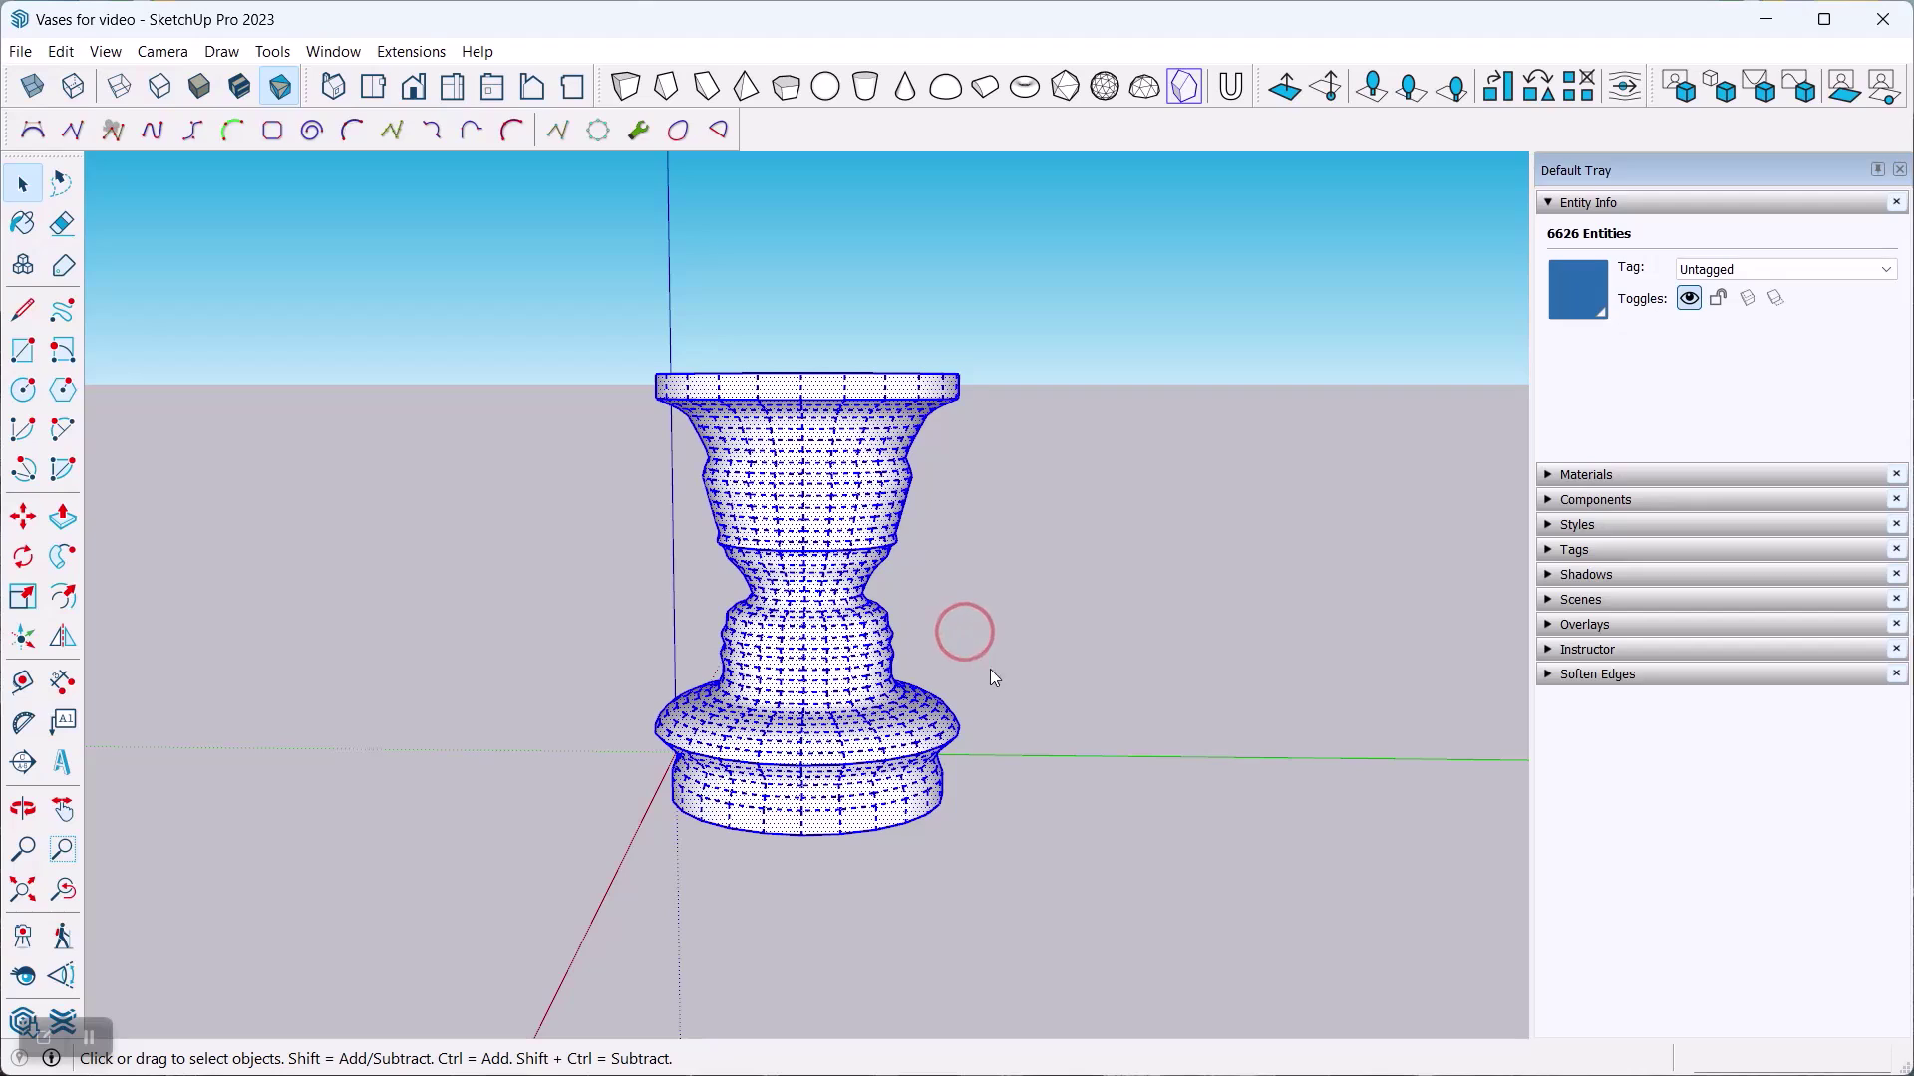
pyautogui.click(810, 651)
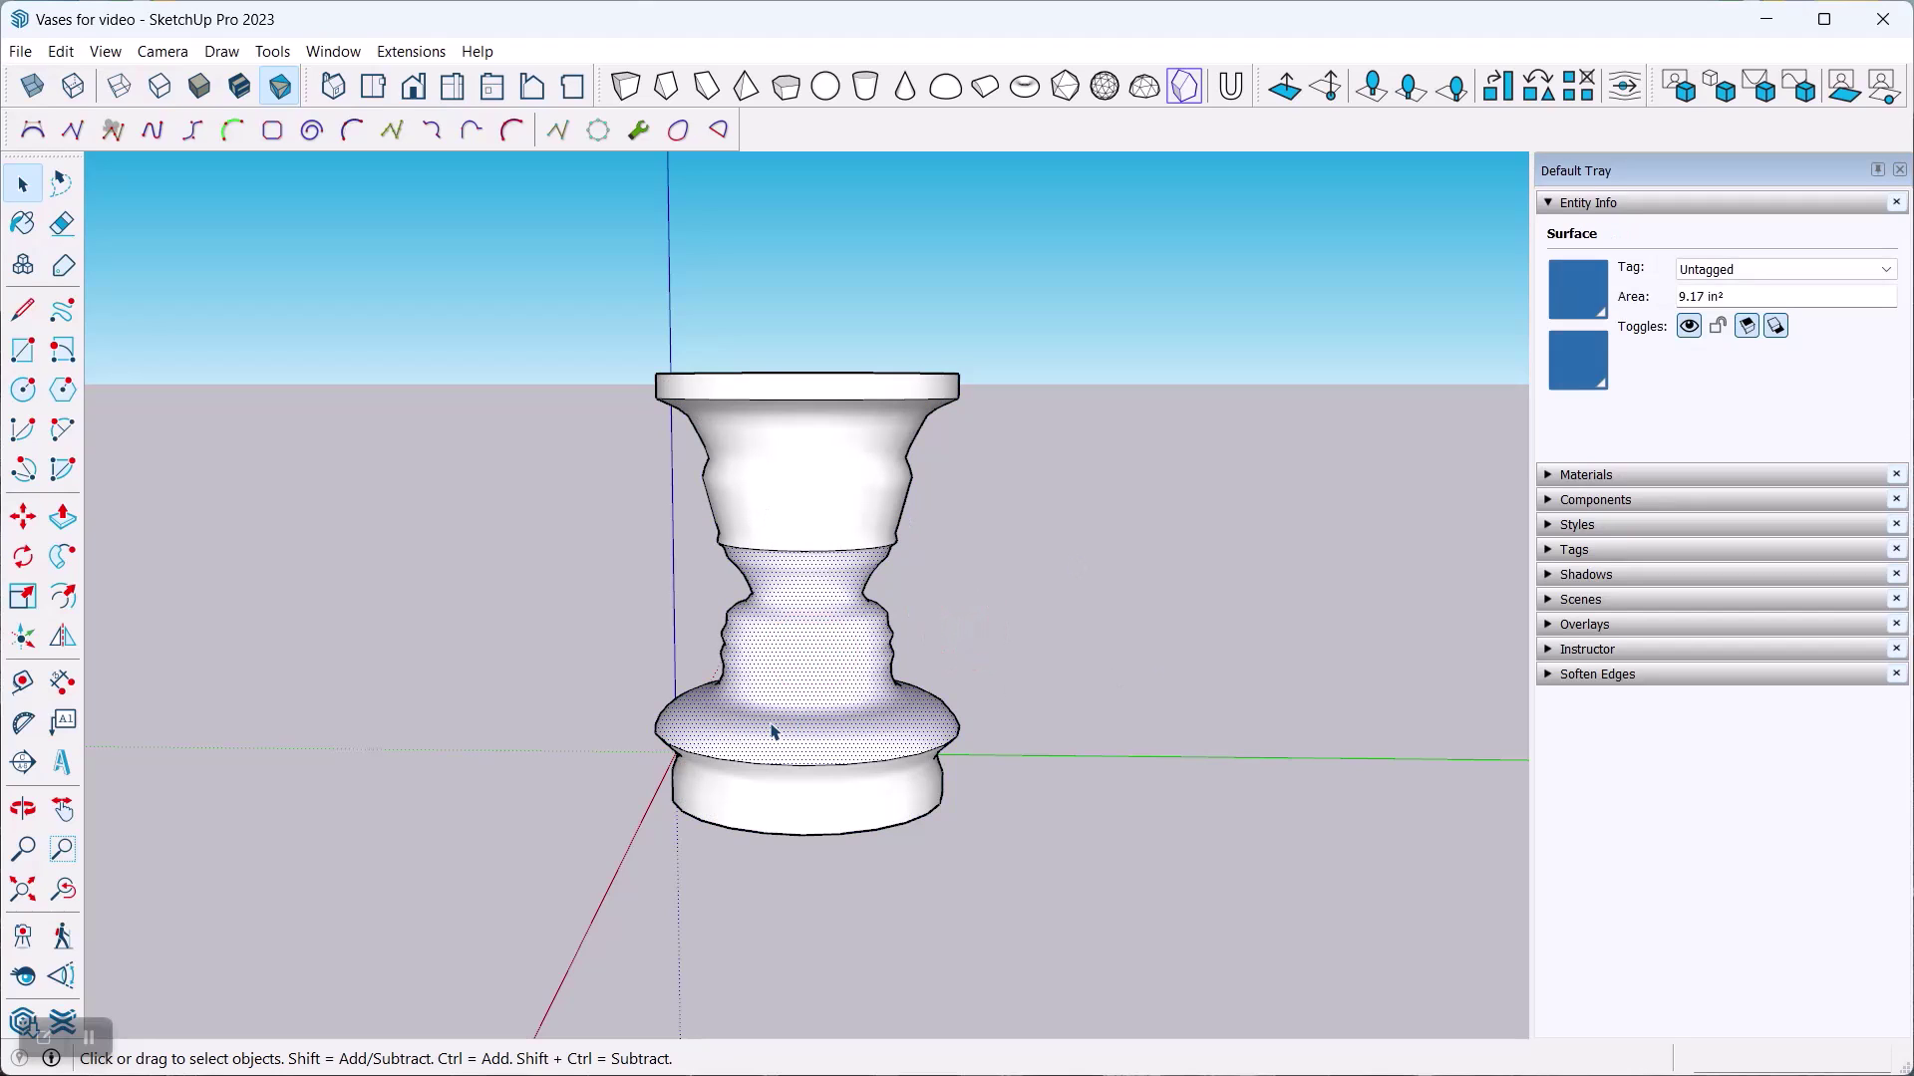
pyautogui.moveTo(774, 732); pyautogui.dragTo(720, 772, button='middle')
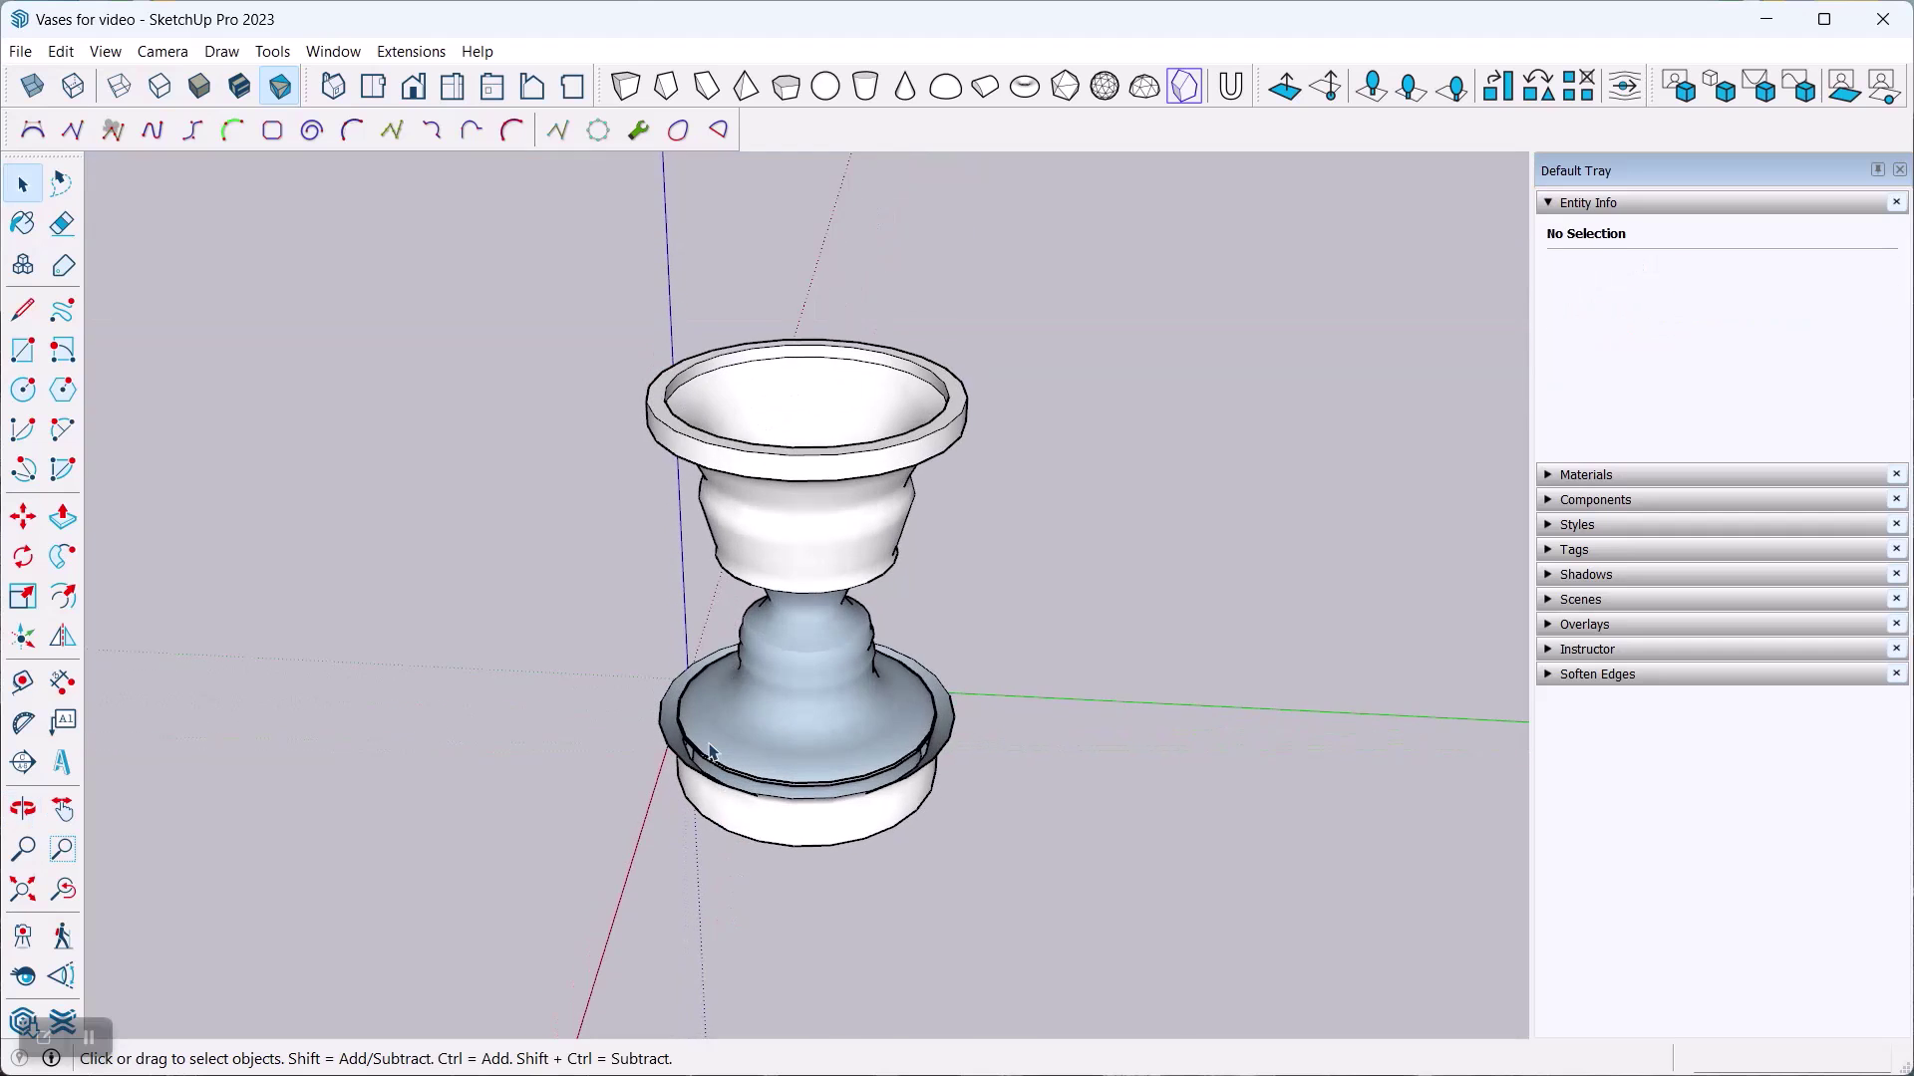
pyautogui.scroll(3, 720, 770)
pyautogui.scroll(8, 719, 770)
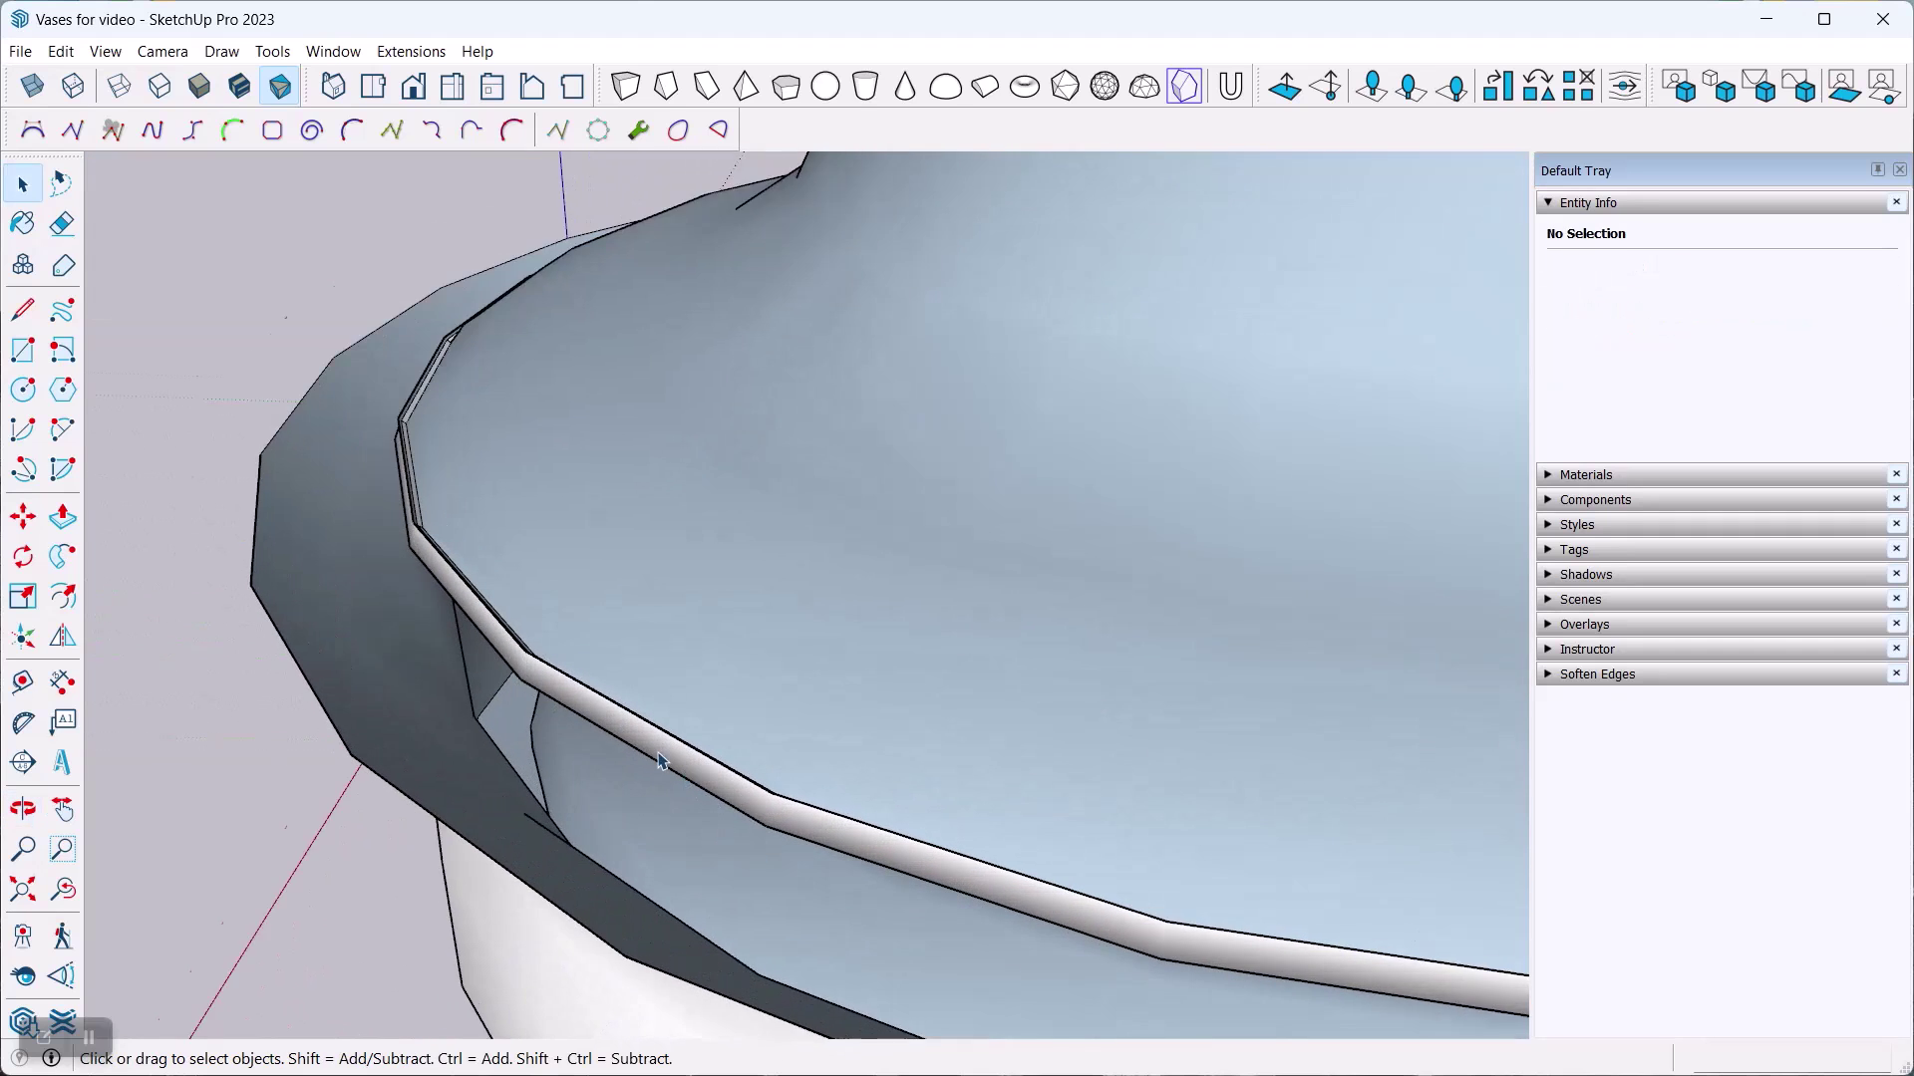
pyautogui.scroll(4, 519, 671)
pyautogui.moveTo(577, 543); pyautogui.dragTo(467, 661, button='middle')
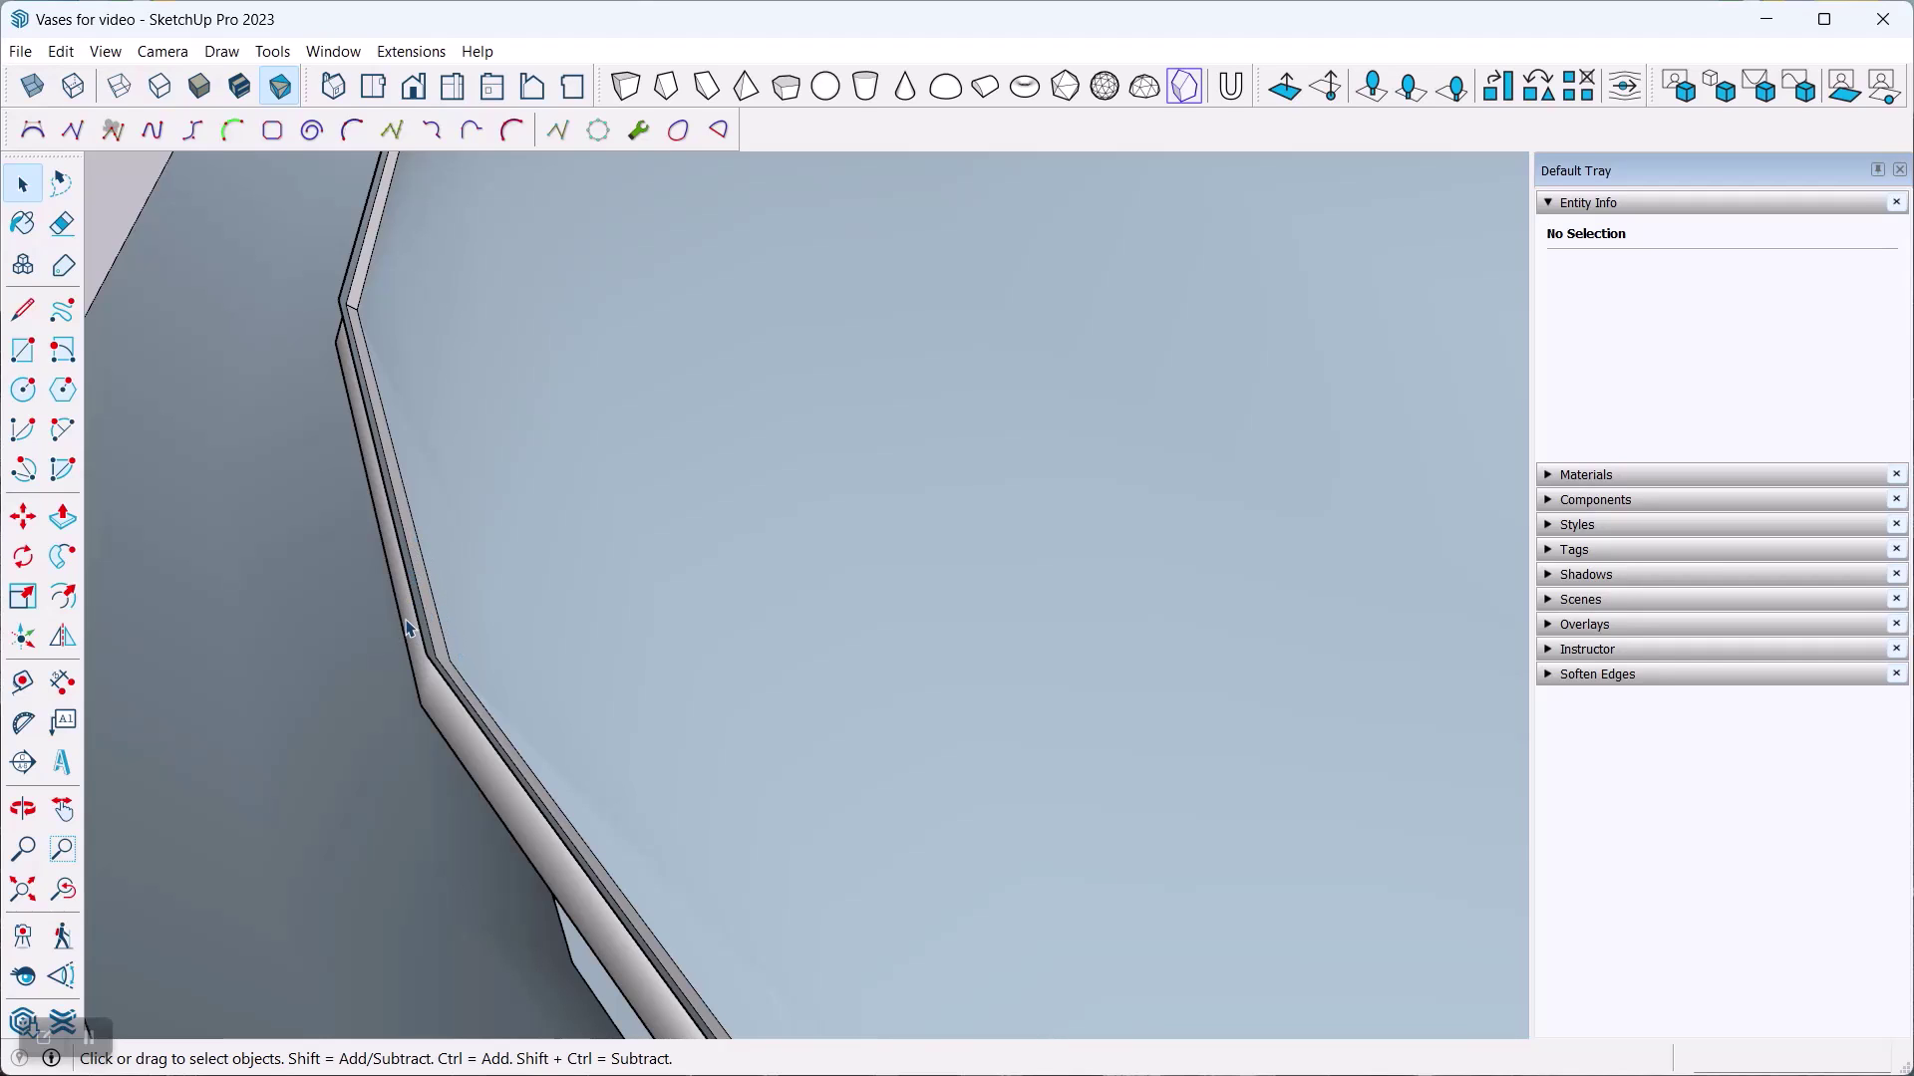
pyautogui.scroll(-1, 503, 568)
pyautogui.scroll(-1, 504, 569)
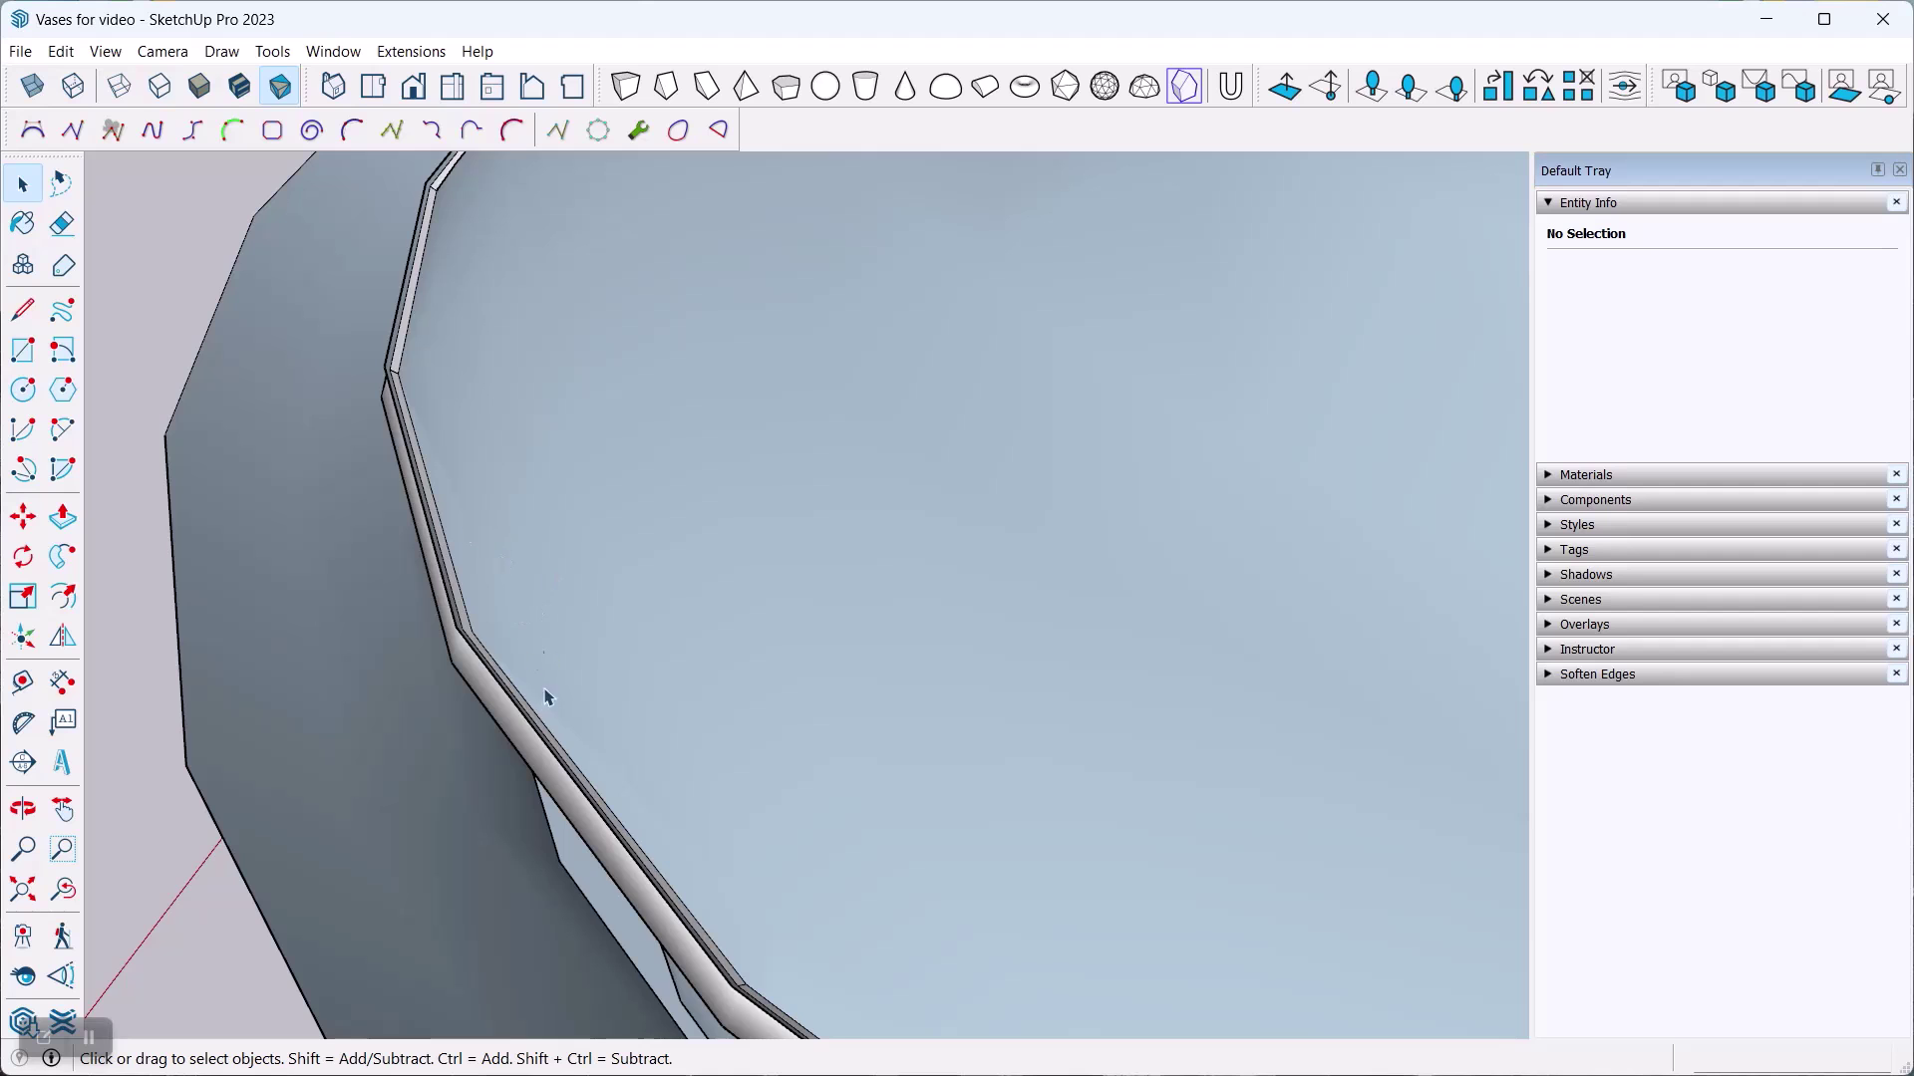
pyautogui.moveTo(546, 695); pyautogui.dragTo(568, 517, button='middle')
pyautogui.scroll(-10, 514, 561)
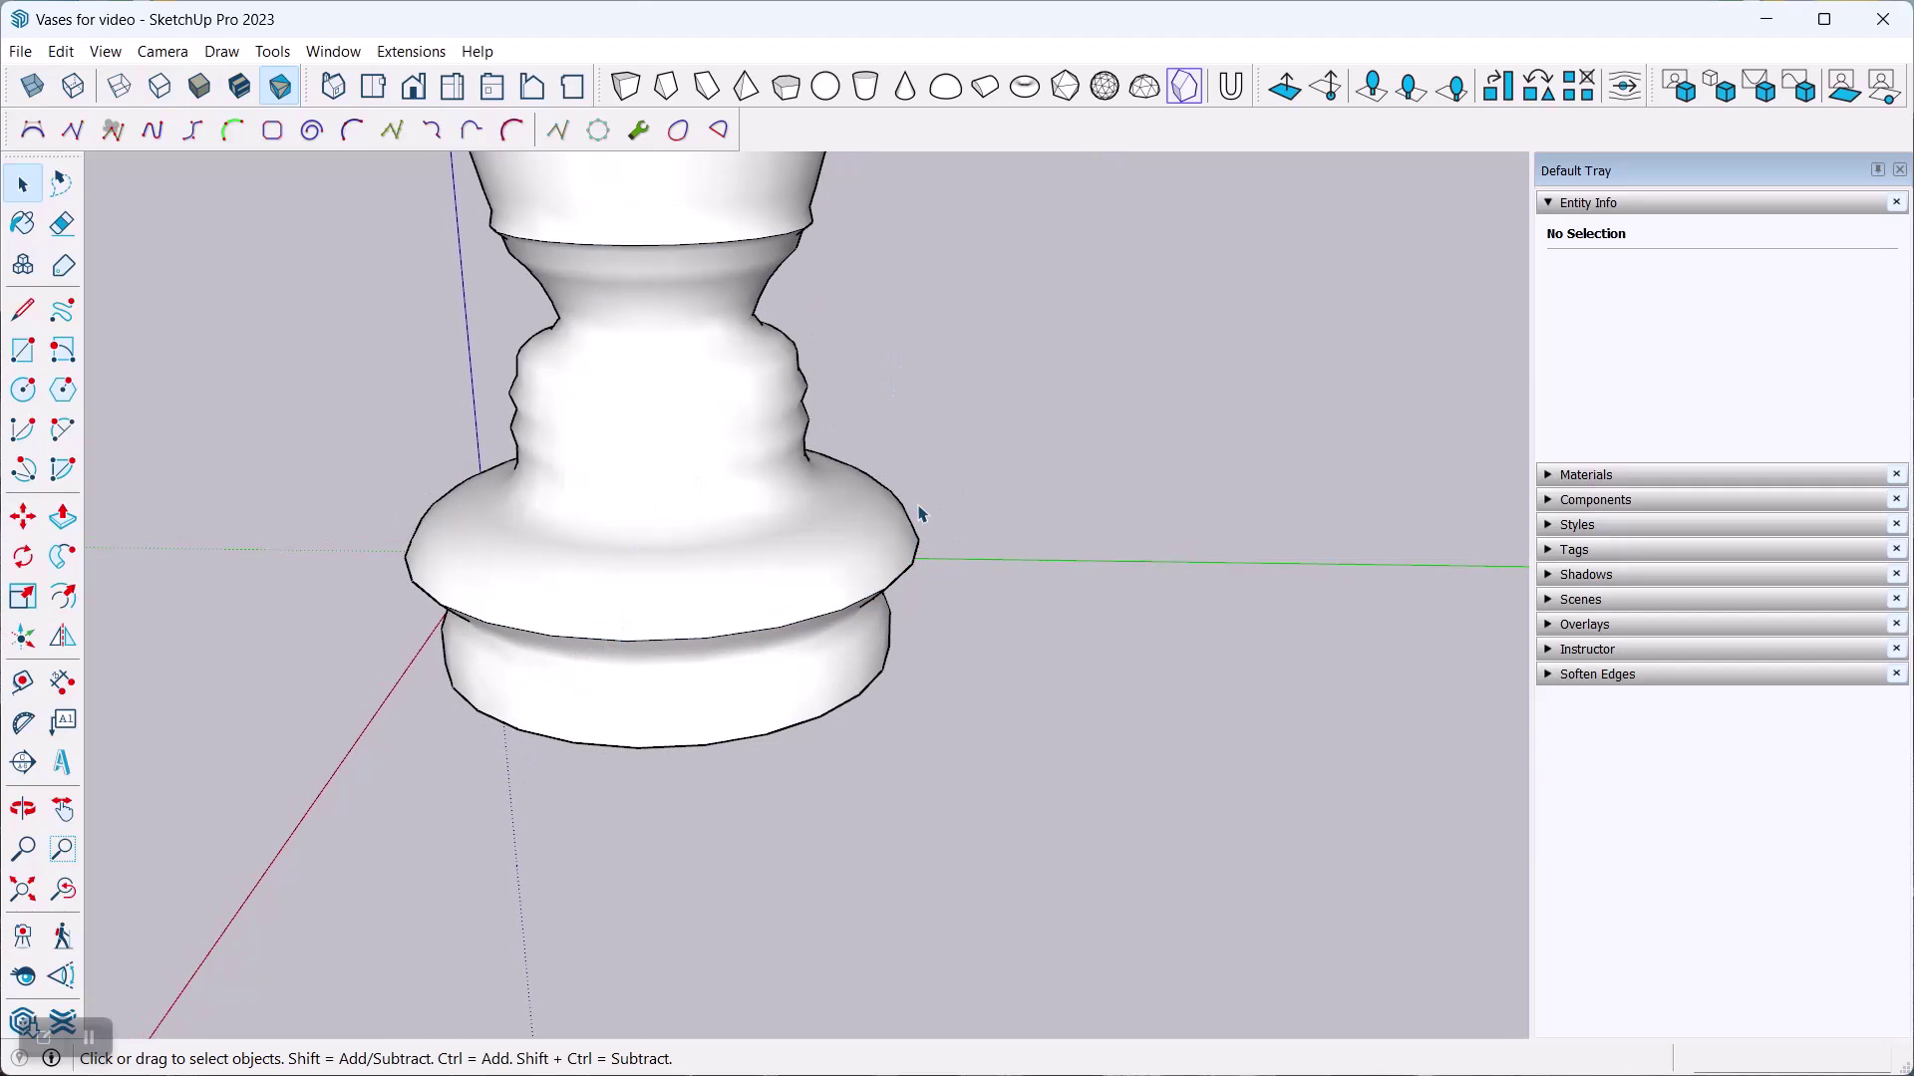
pyautogui.scroll(-4, 847, 668)
pyautogui.scroll(-2, 728, 590)
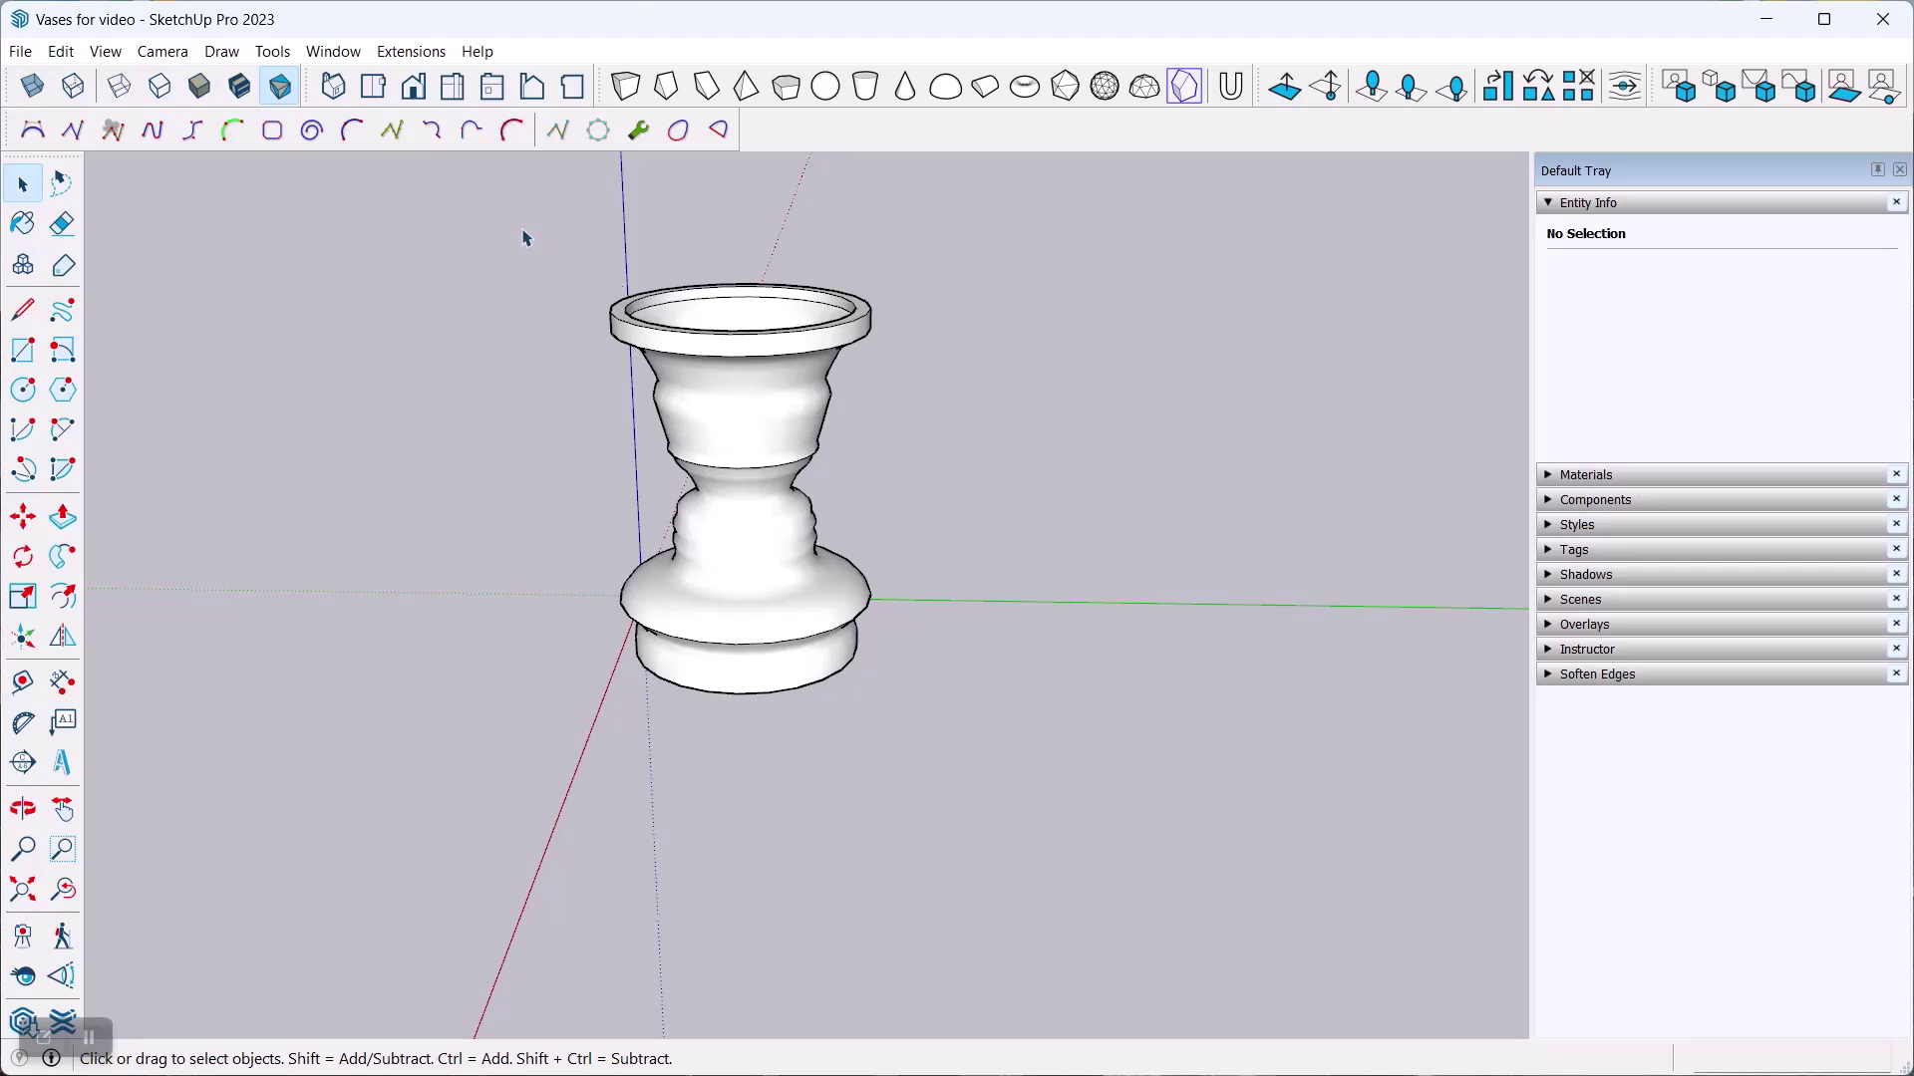
# Window-select all 2638 loose vase entities and make them one group.
pyautogui.moveTo(525, 239); pyautogui.dragTo(974, 758)
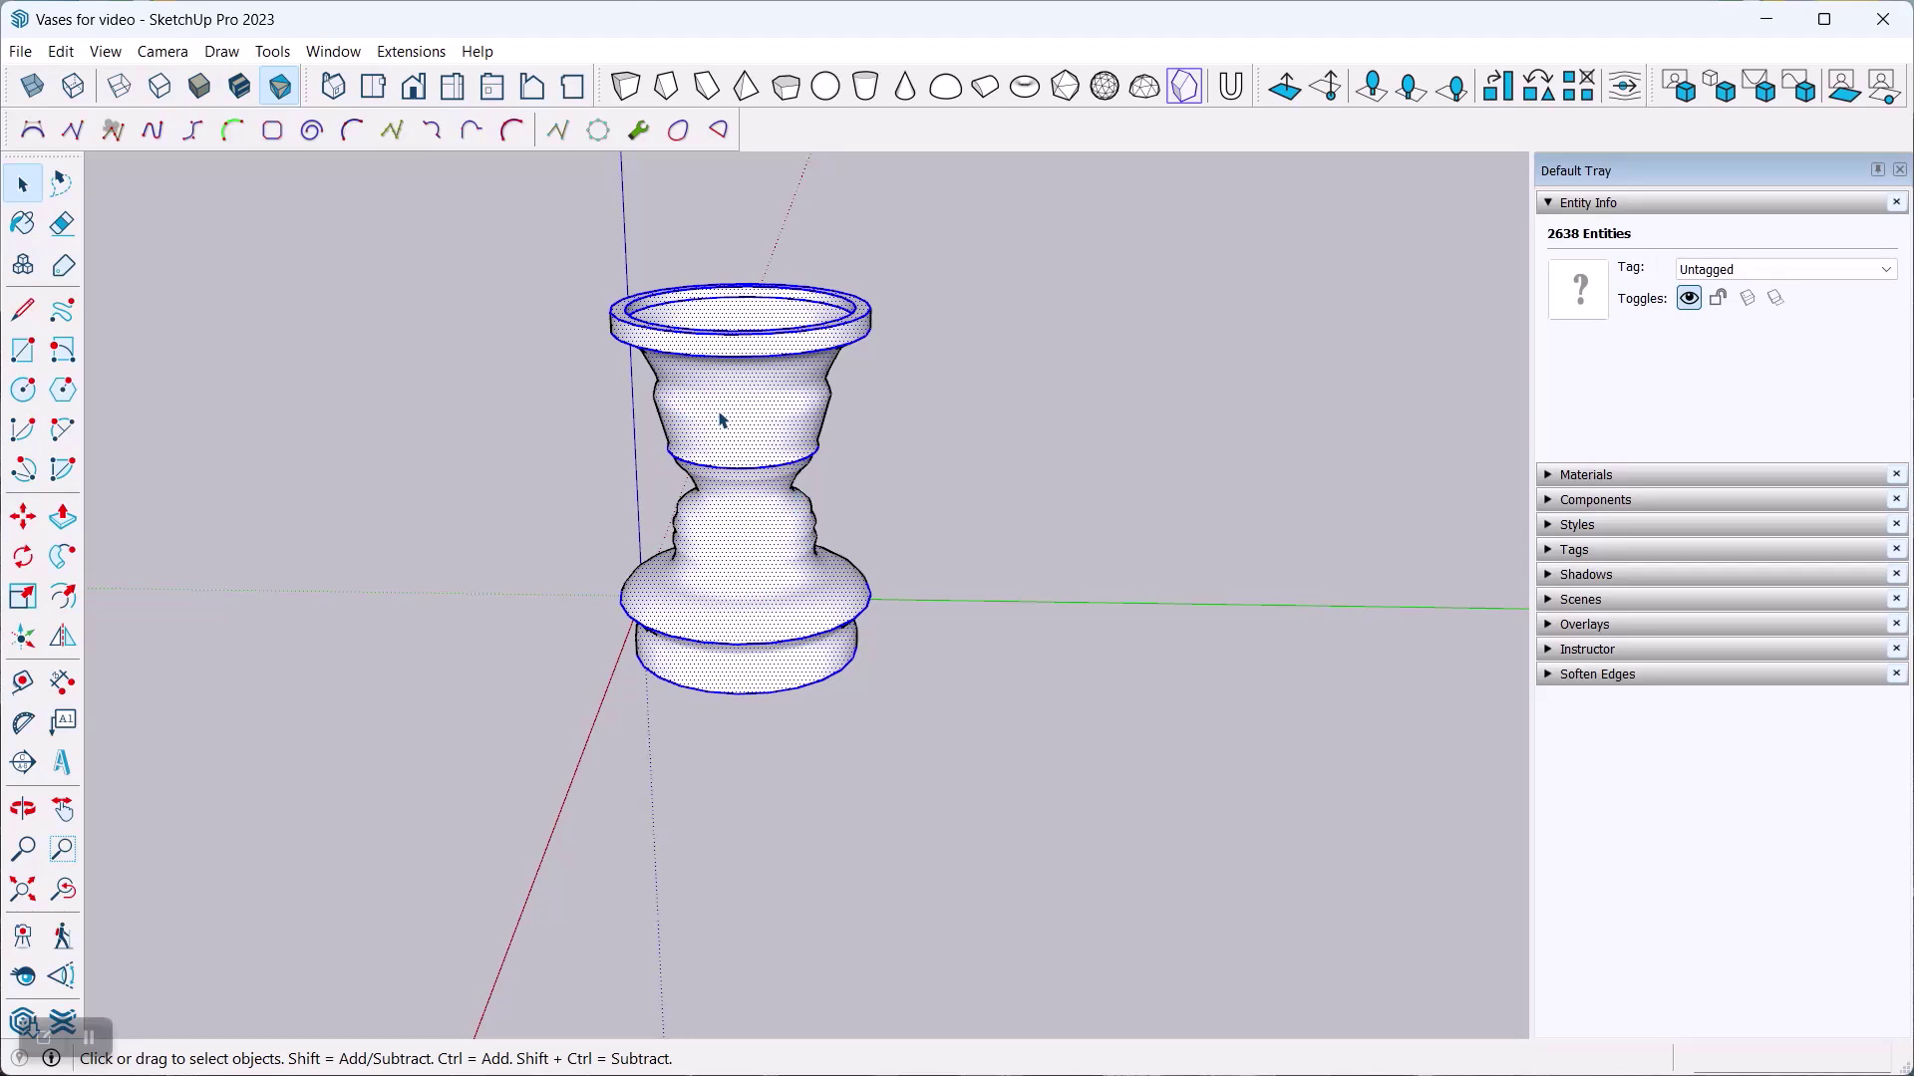
pyautogui.rightClick(714, 421)
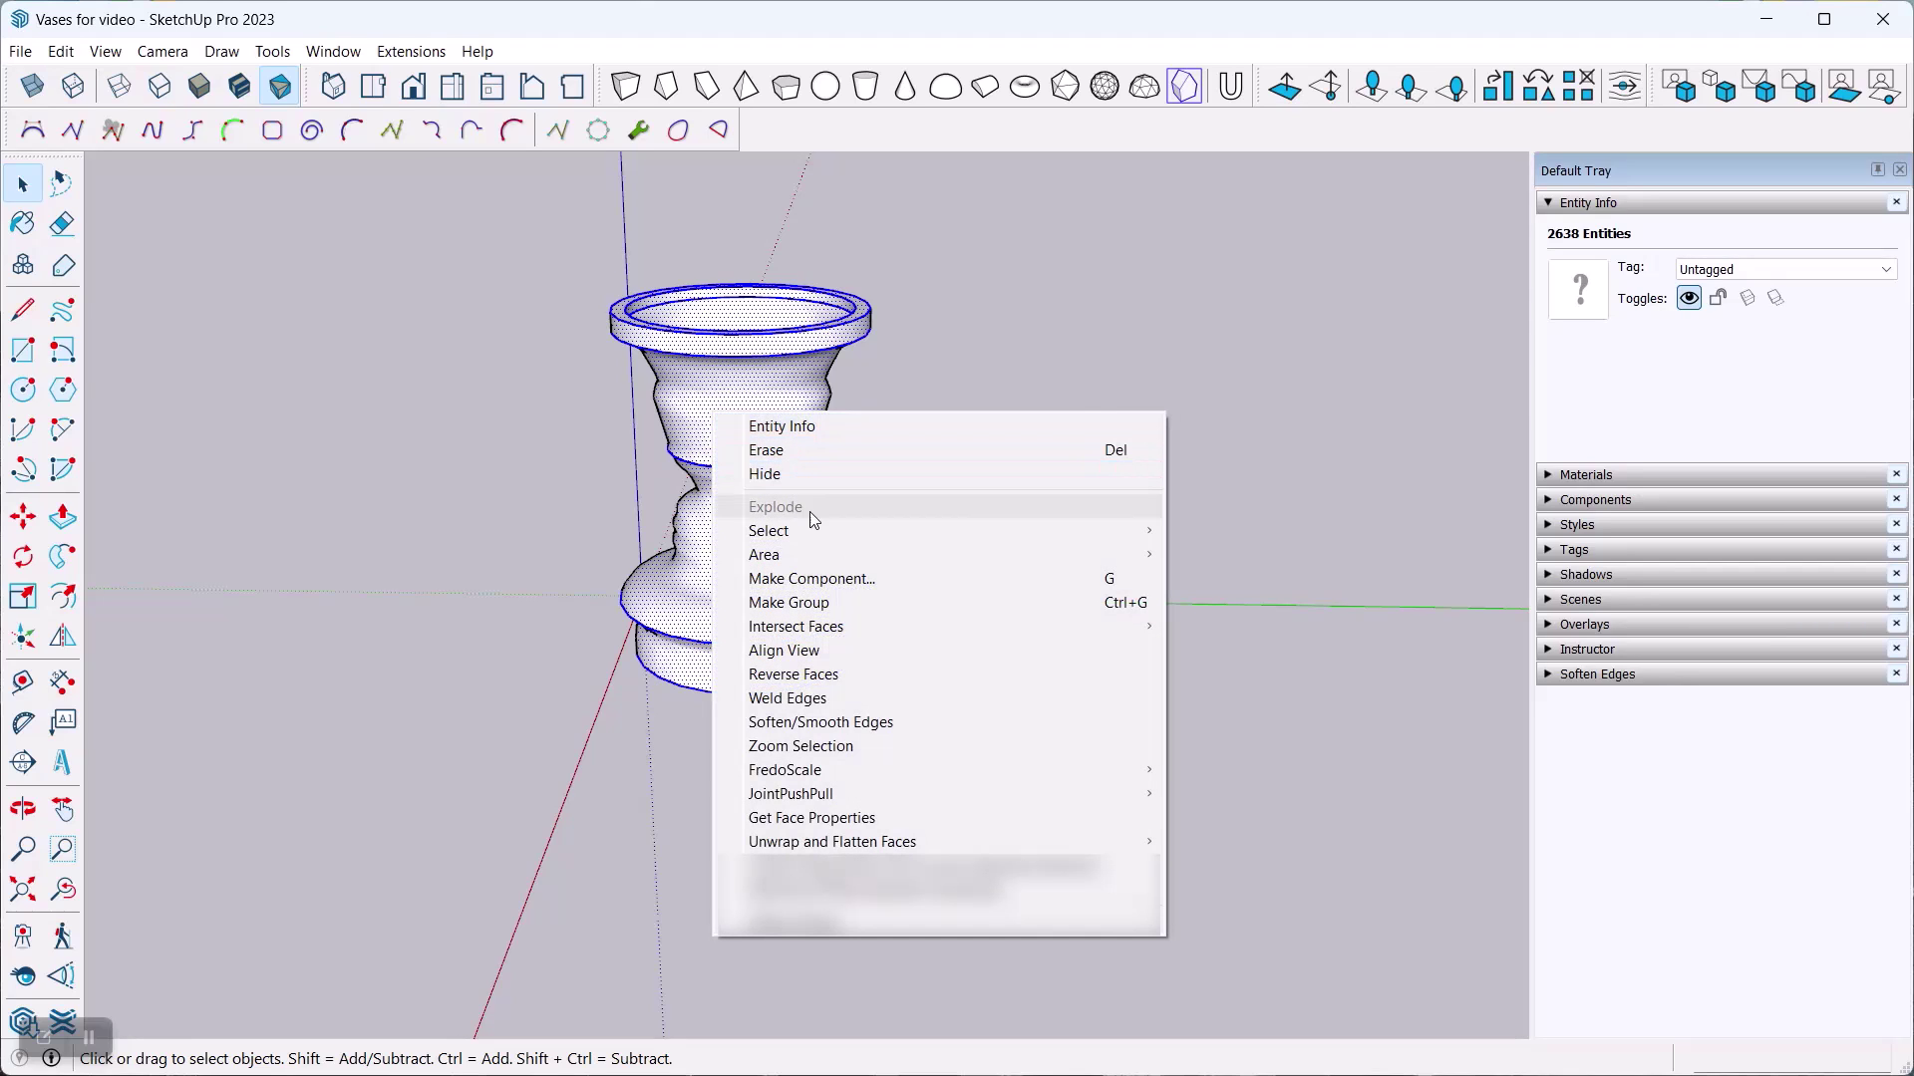
pyautogui.click(826, 603)
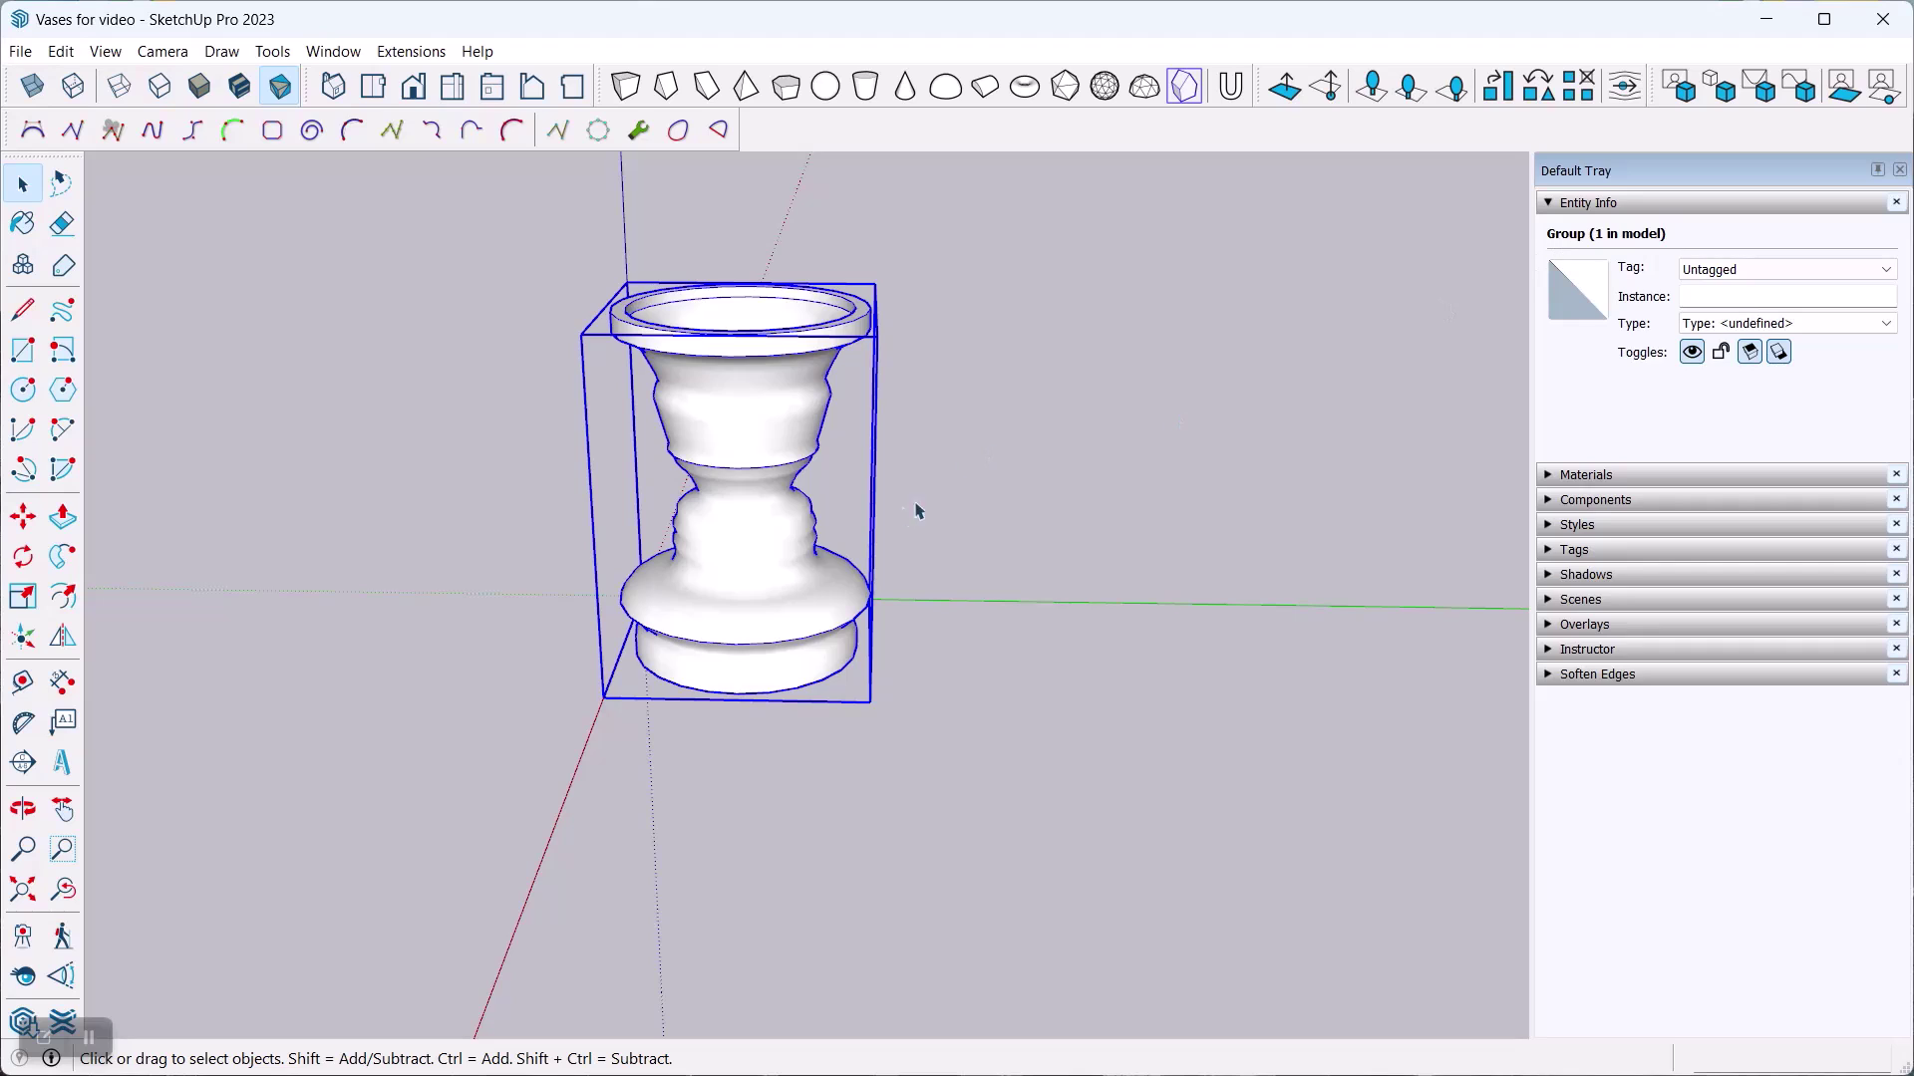
# Run Solid Inspector² on the vase group and view its Internal Faces errors in X-ray.
pyautogui.click(272, 51)
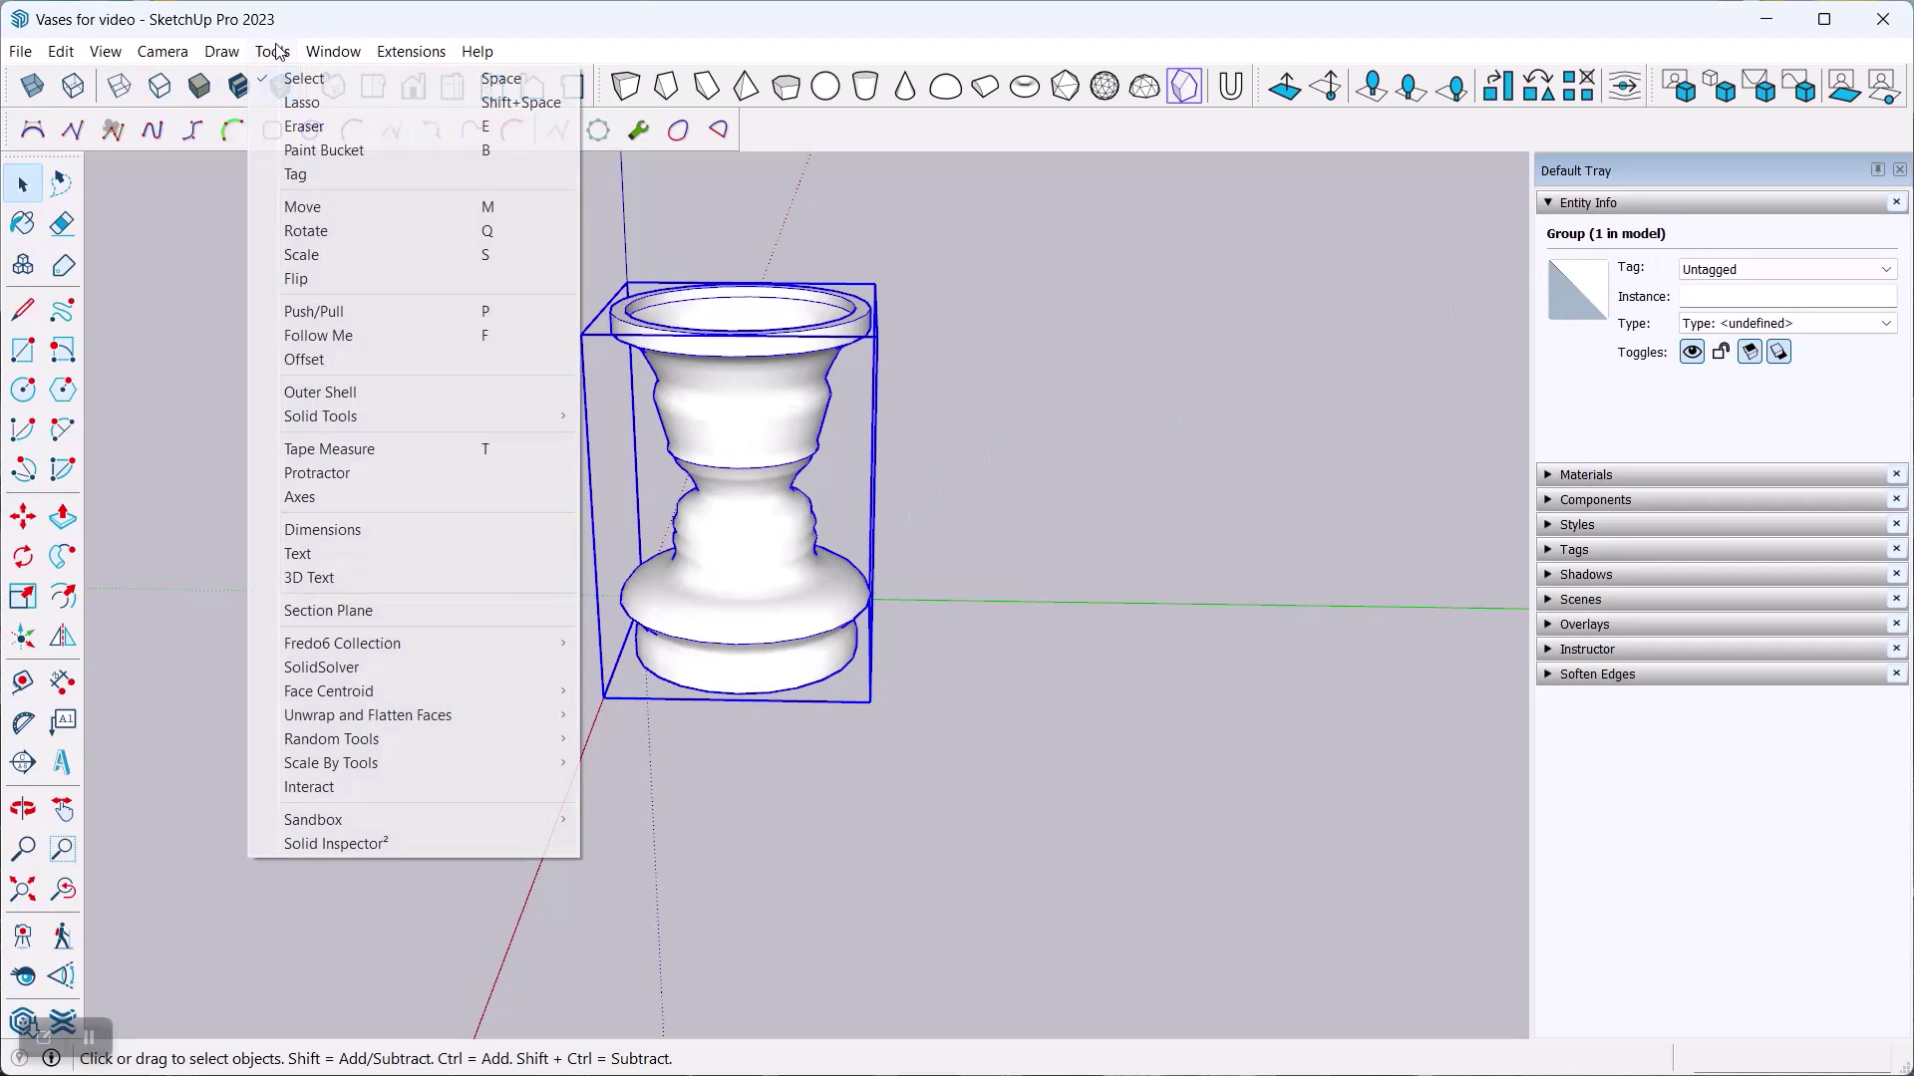
pyautogui.click(390, 845)
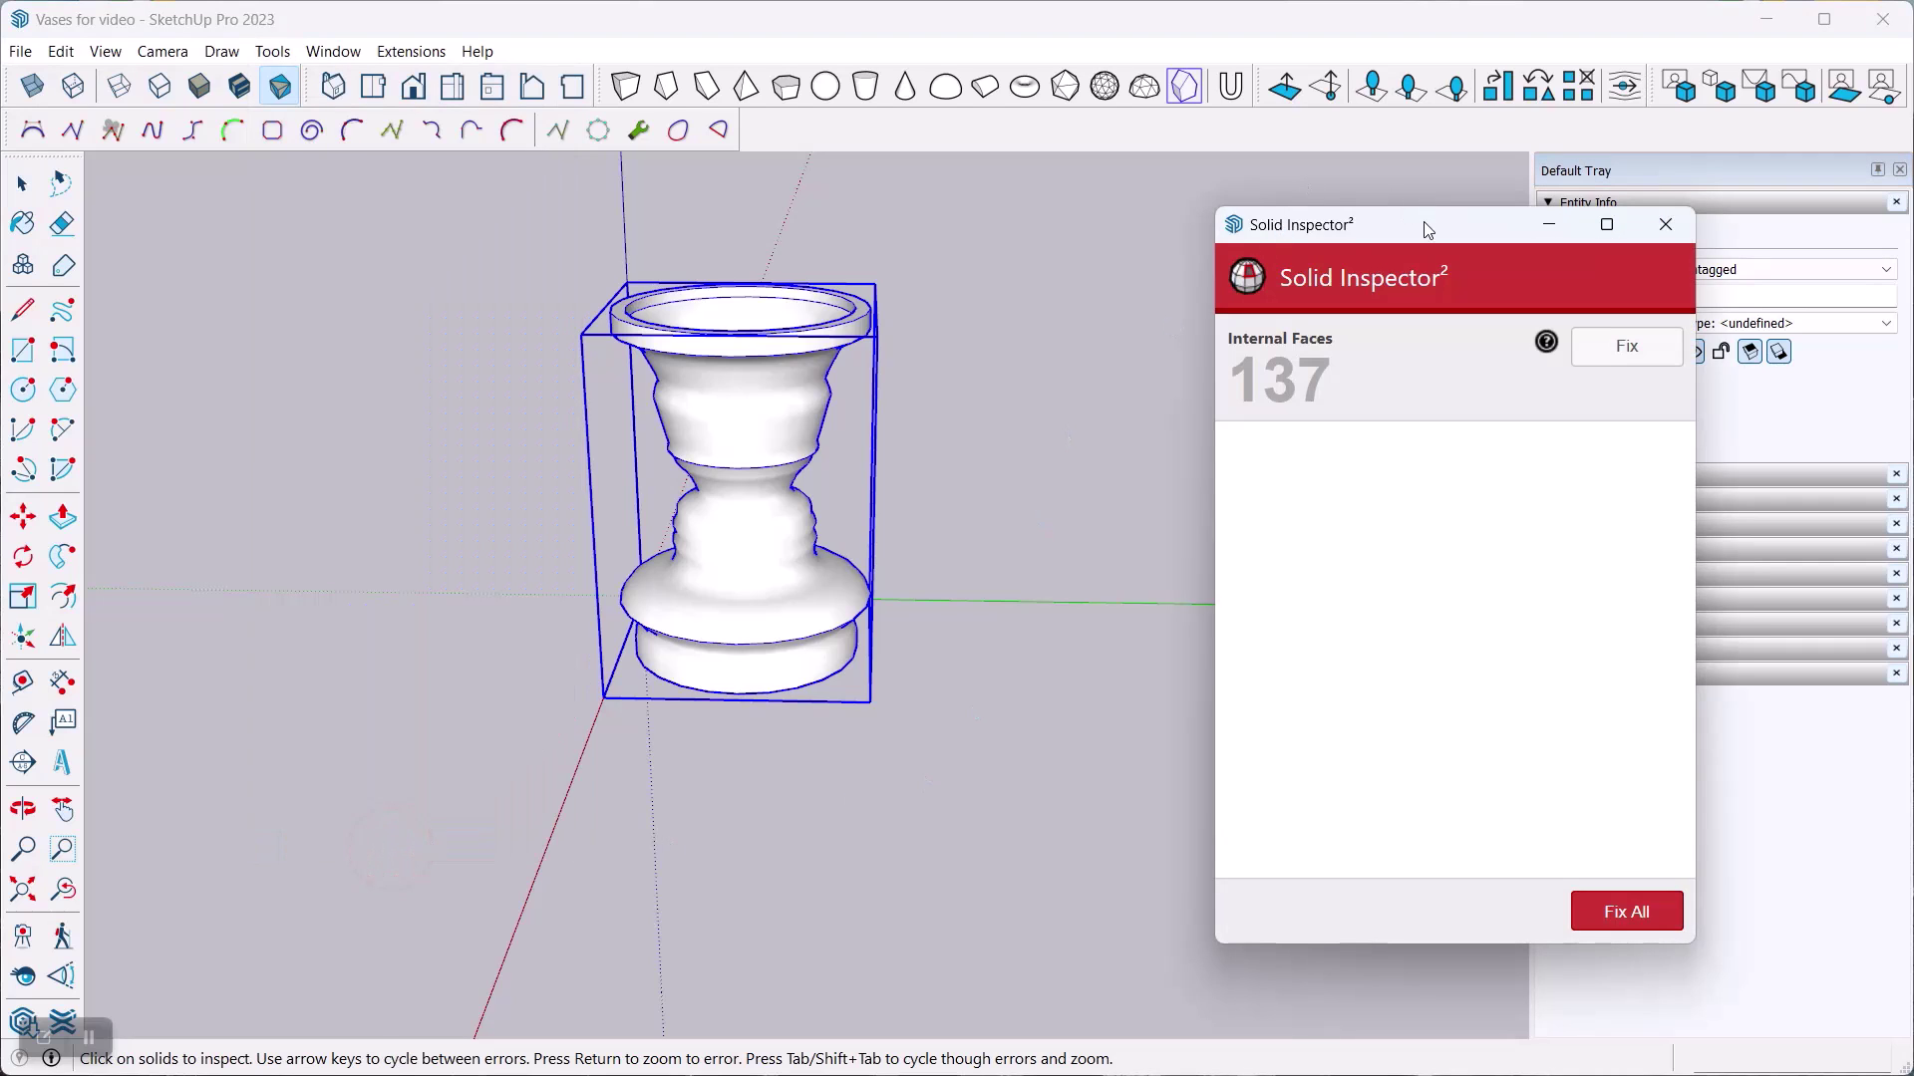
pyautogui.moveTo(1429, 230); pyautogui.dragTo(1209, 228)
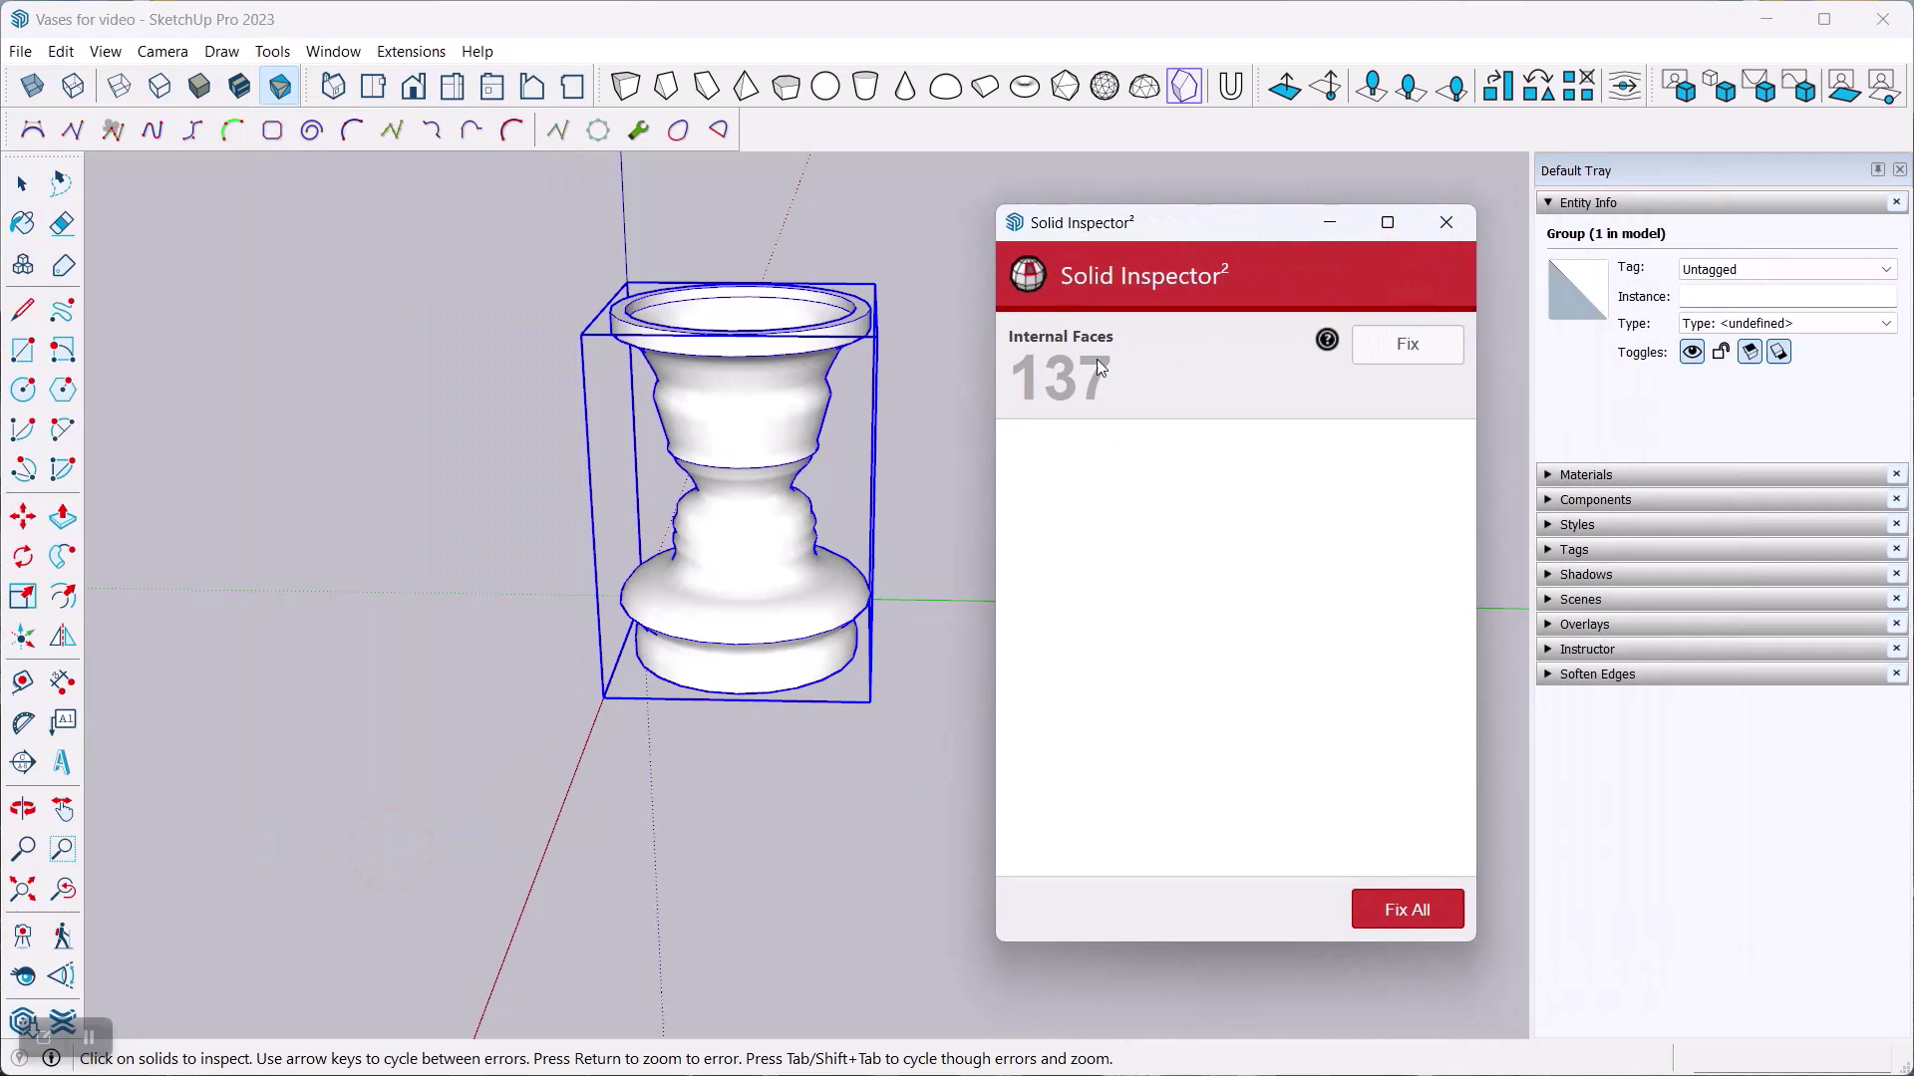
pyautogui.click(1142, 375)
pyautogui.click(33, 85)
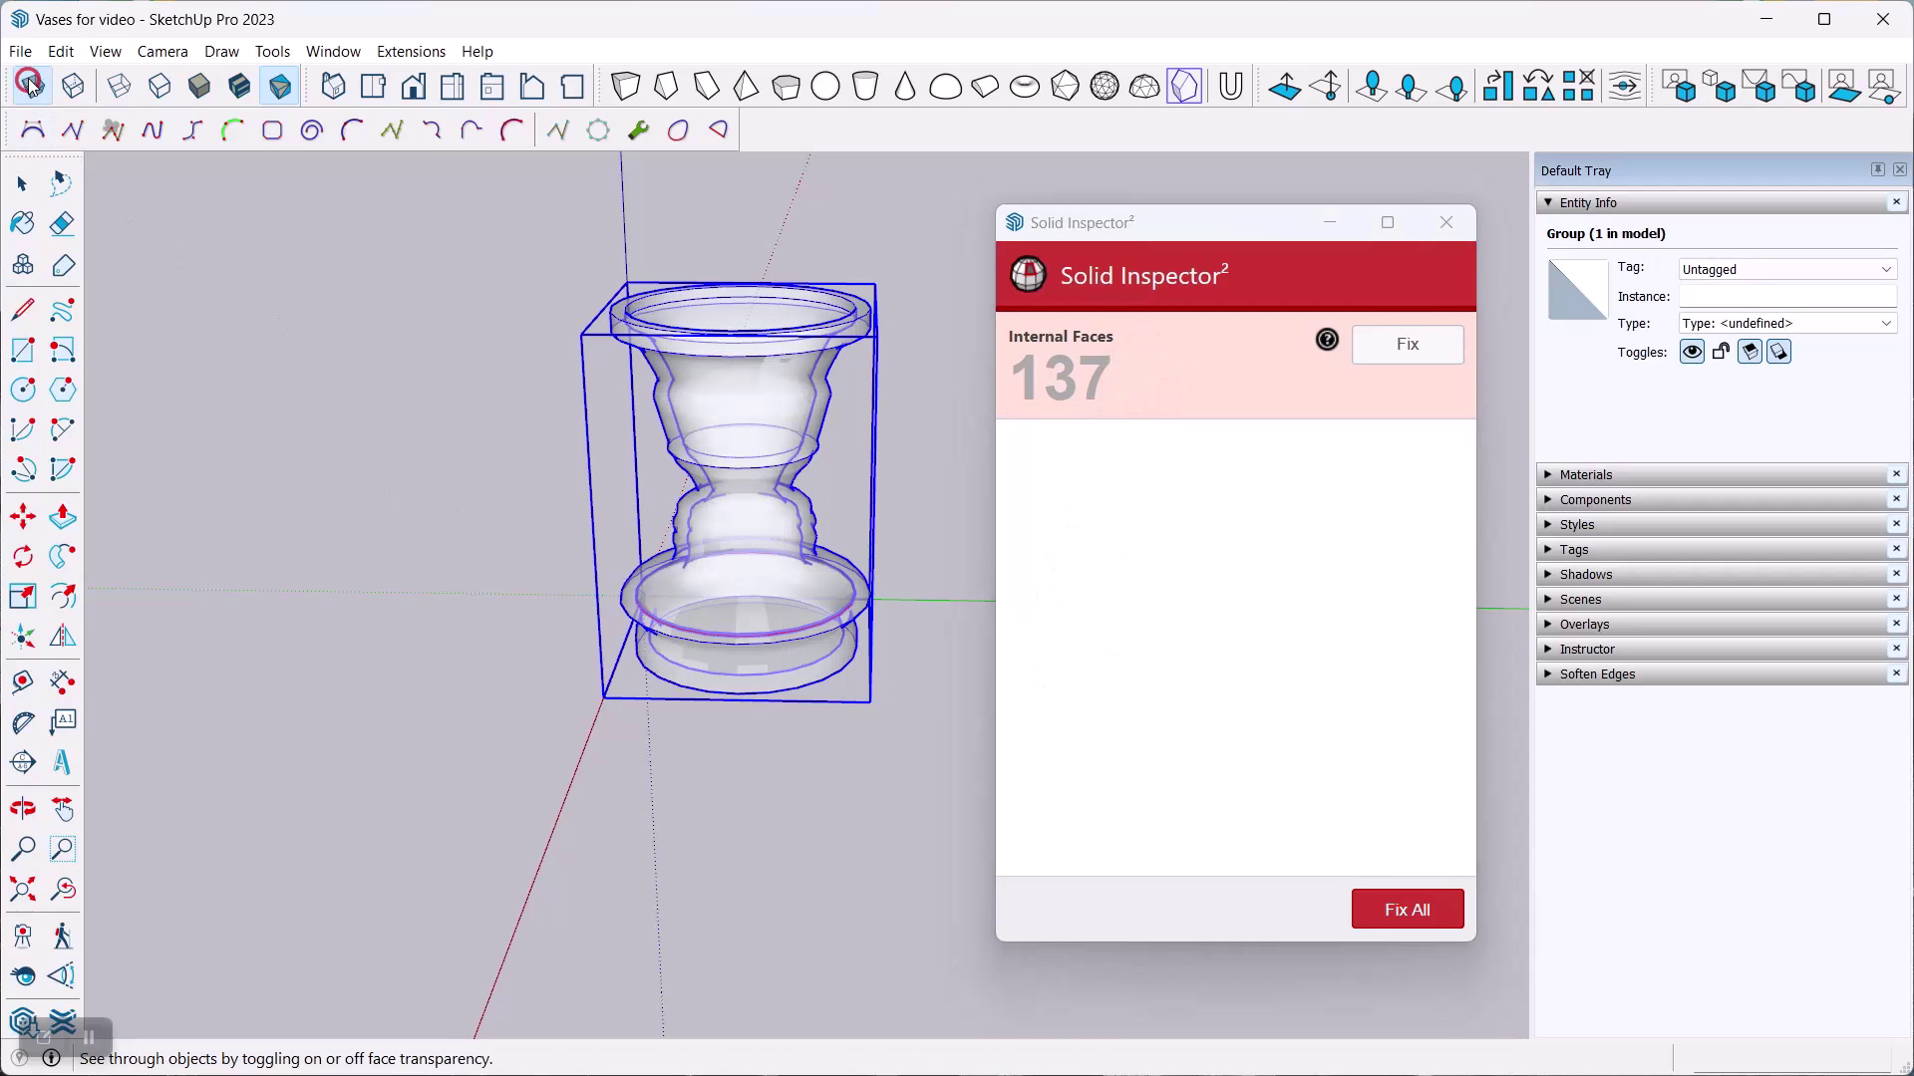
pyautogui.press('Return')
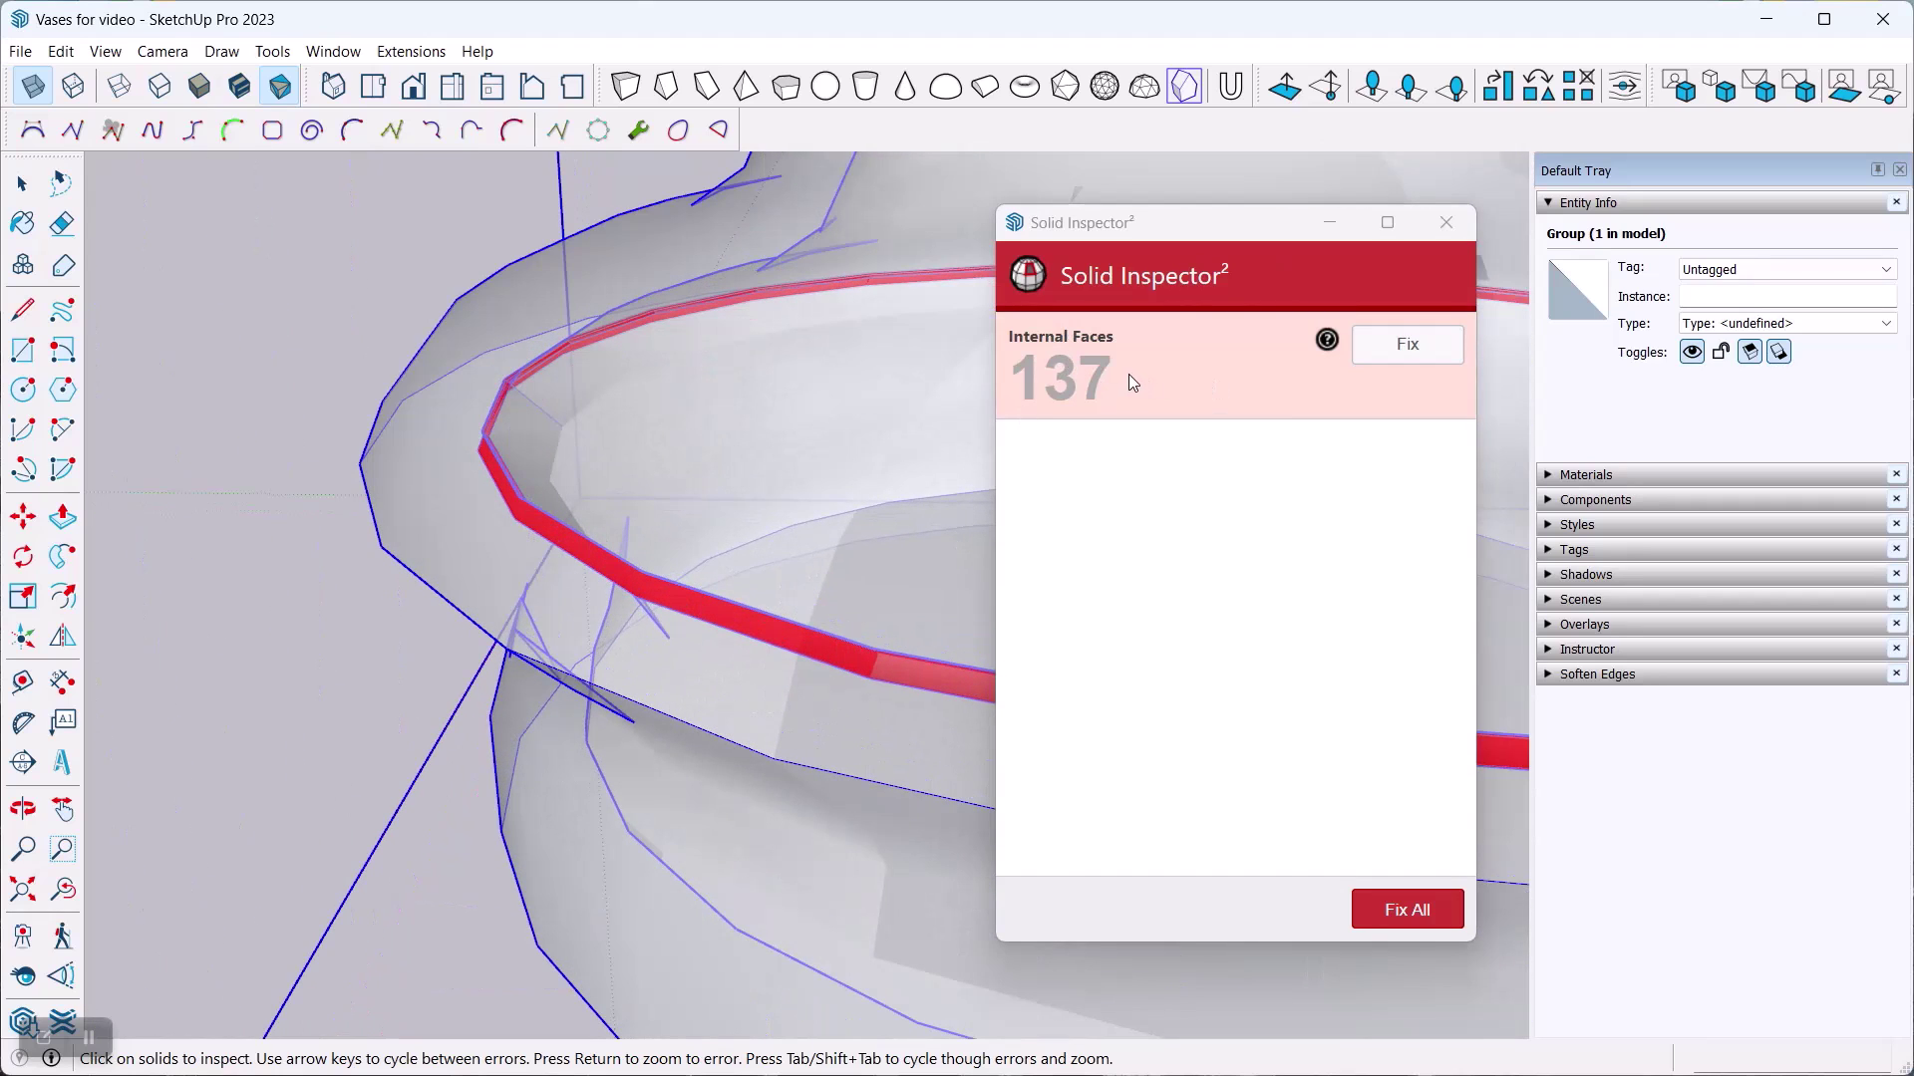
# Fix all 137 internal faces with Fix All.
pyautogui.click(1129, 375)
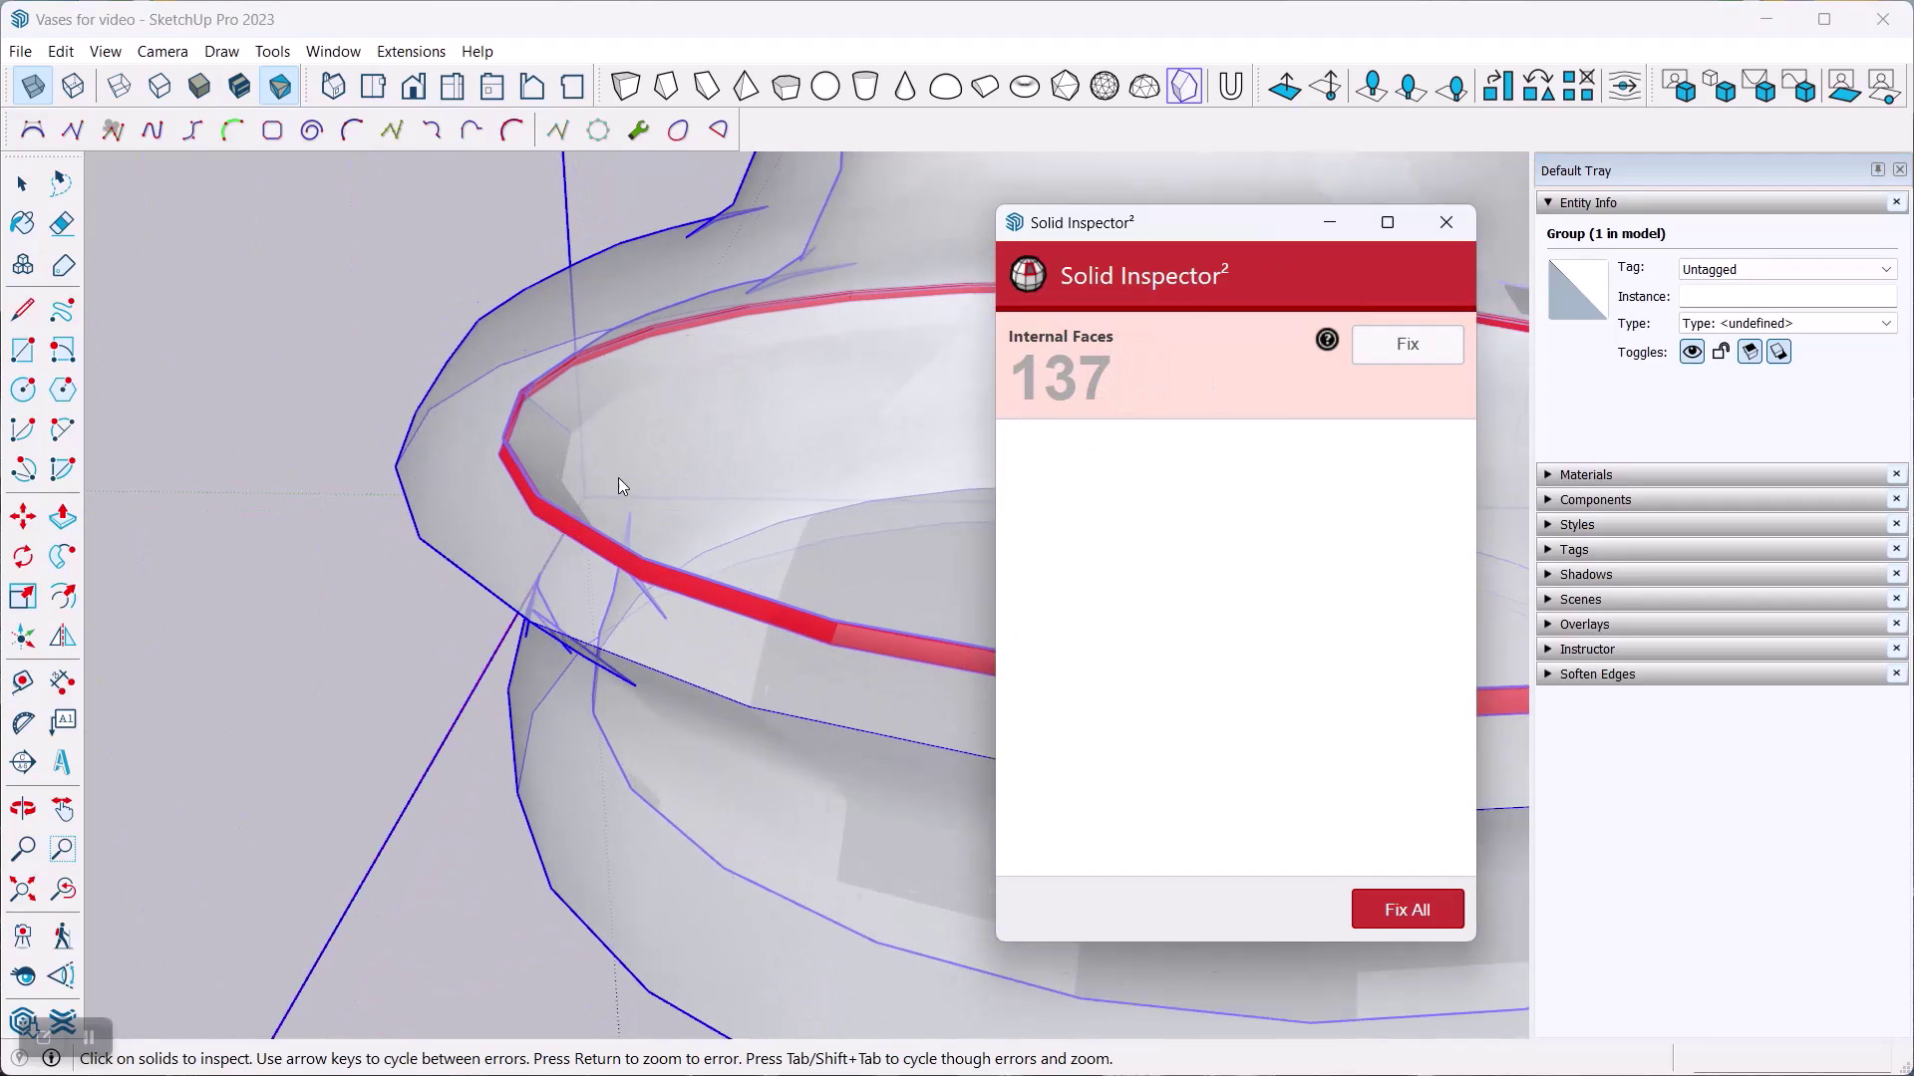
pyautogui.scroll(-5, 618, 483)
pyautogui.scroll(-3, 655, 564)
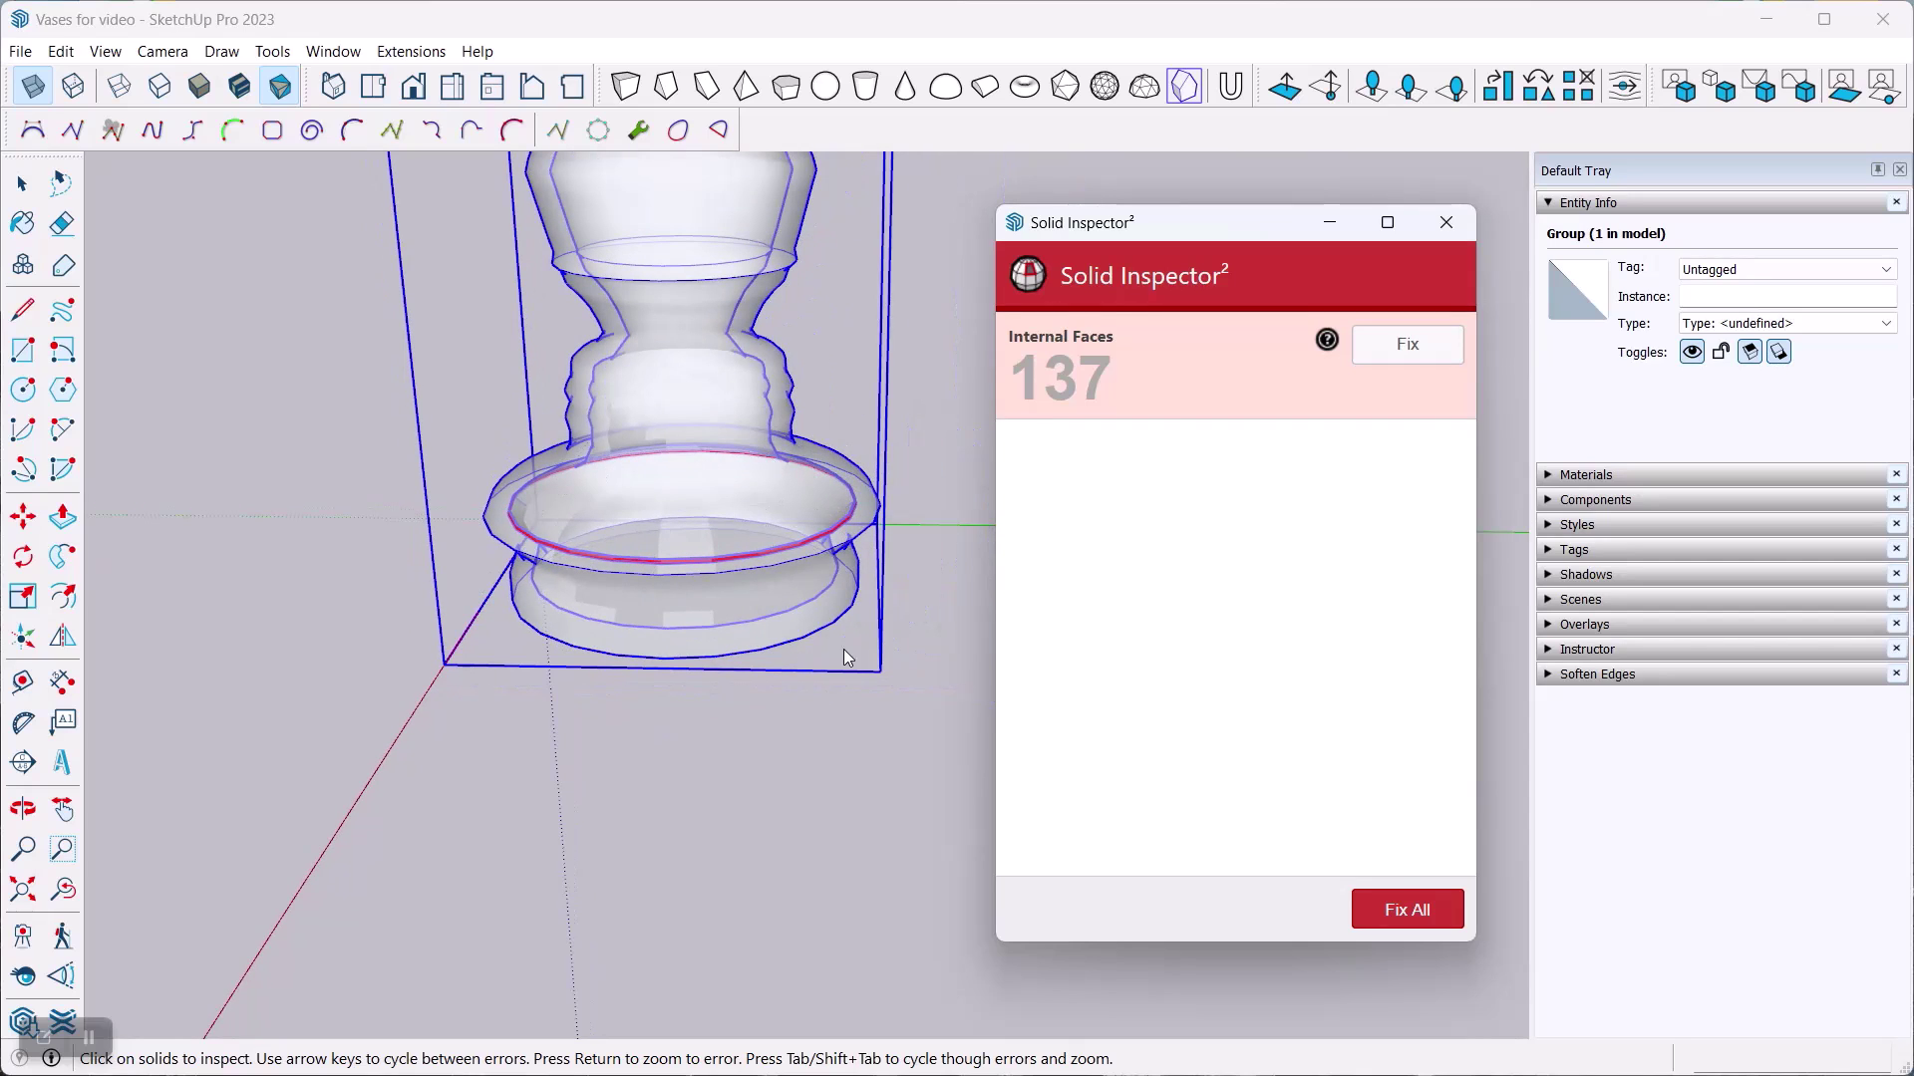
pyautogui.click(1408, 912)
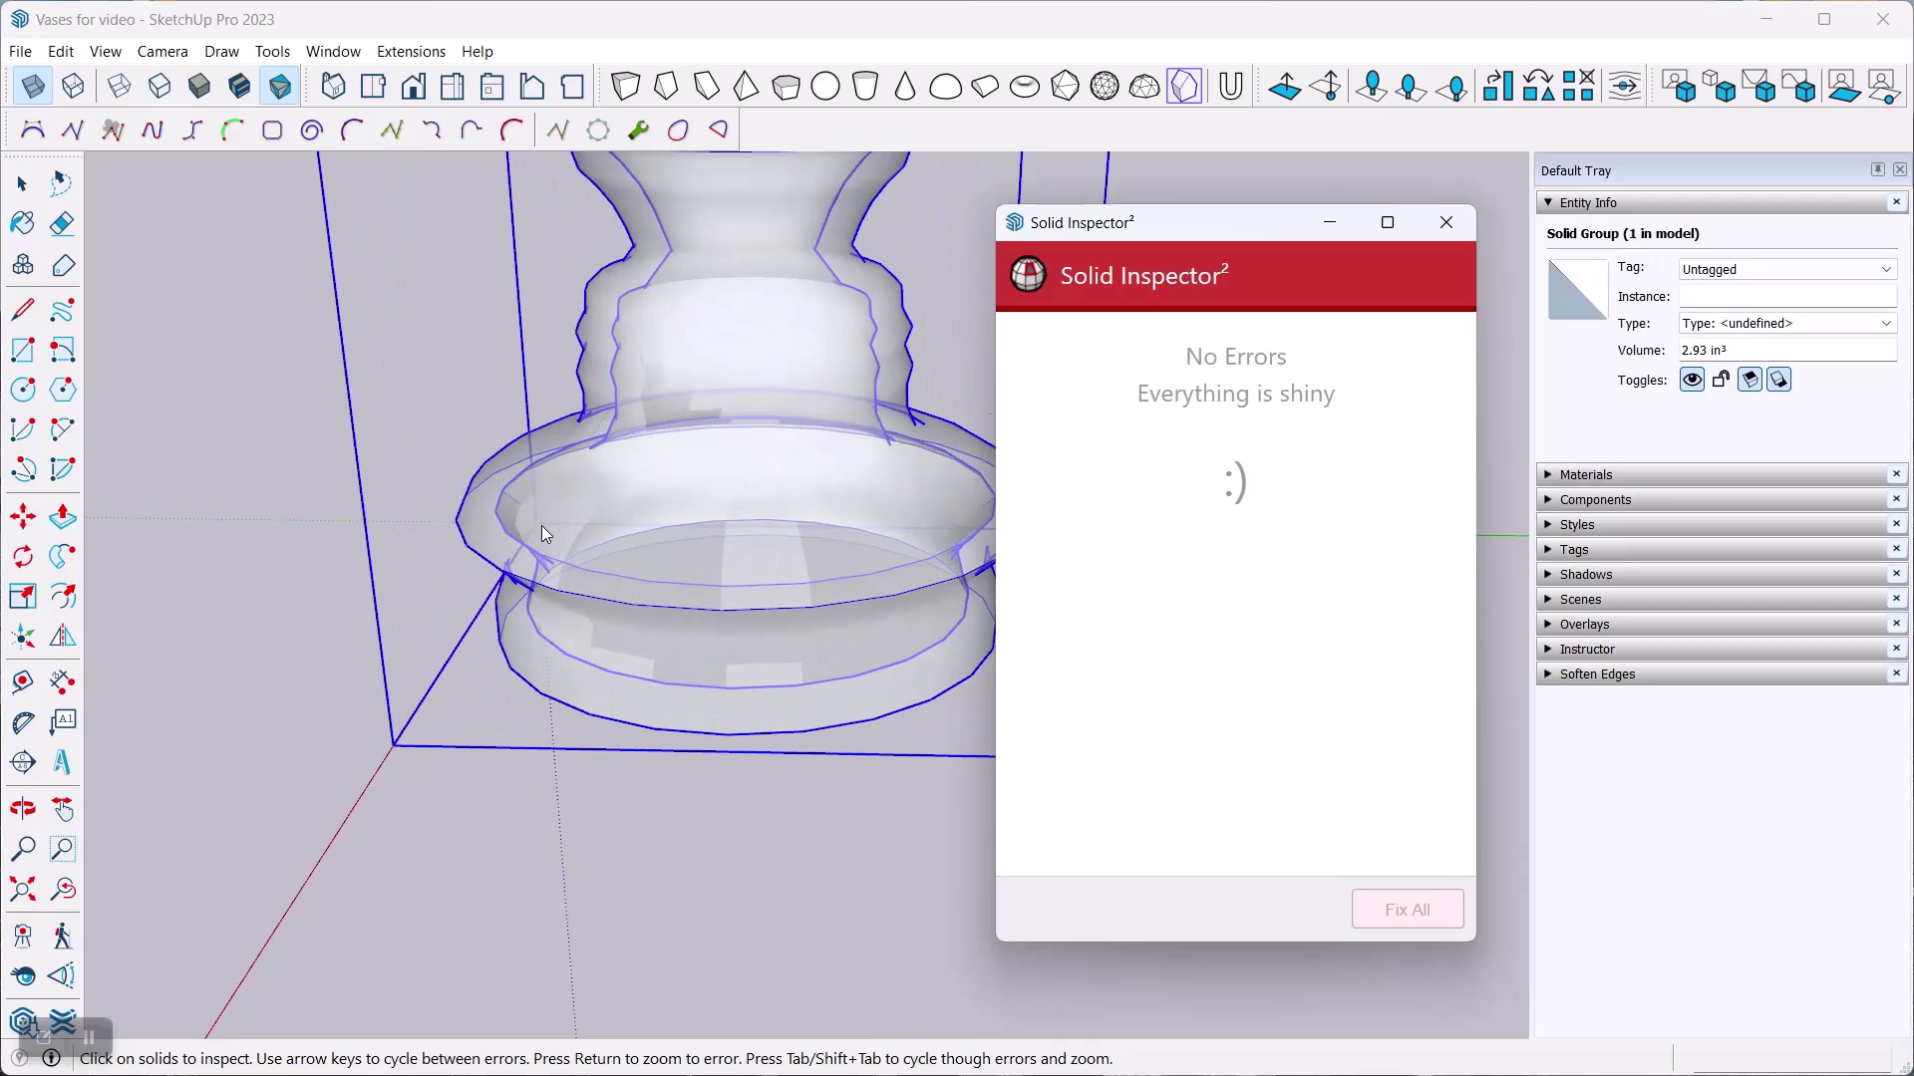
# Re-inspect the vase group, confirm it shows No Errors, and close Solid Inspector².
pyautogui.scroll(3, 541, 524)
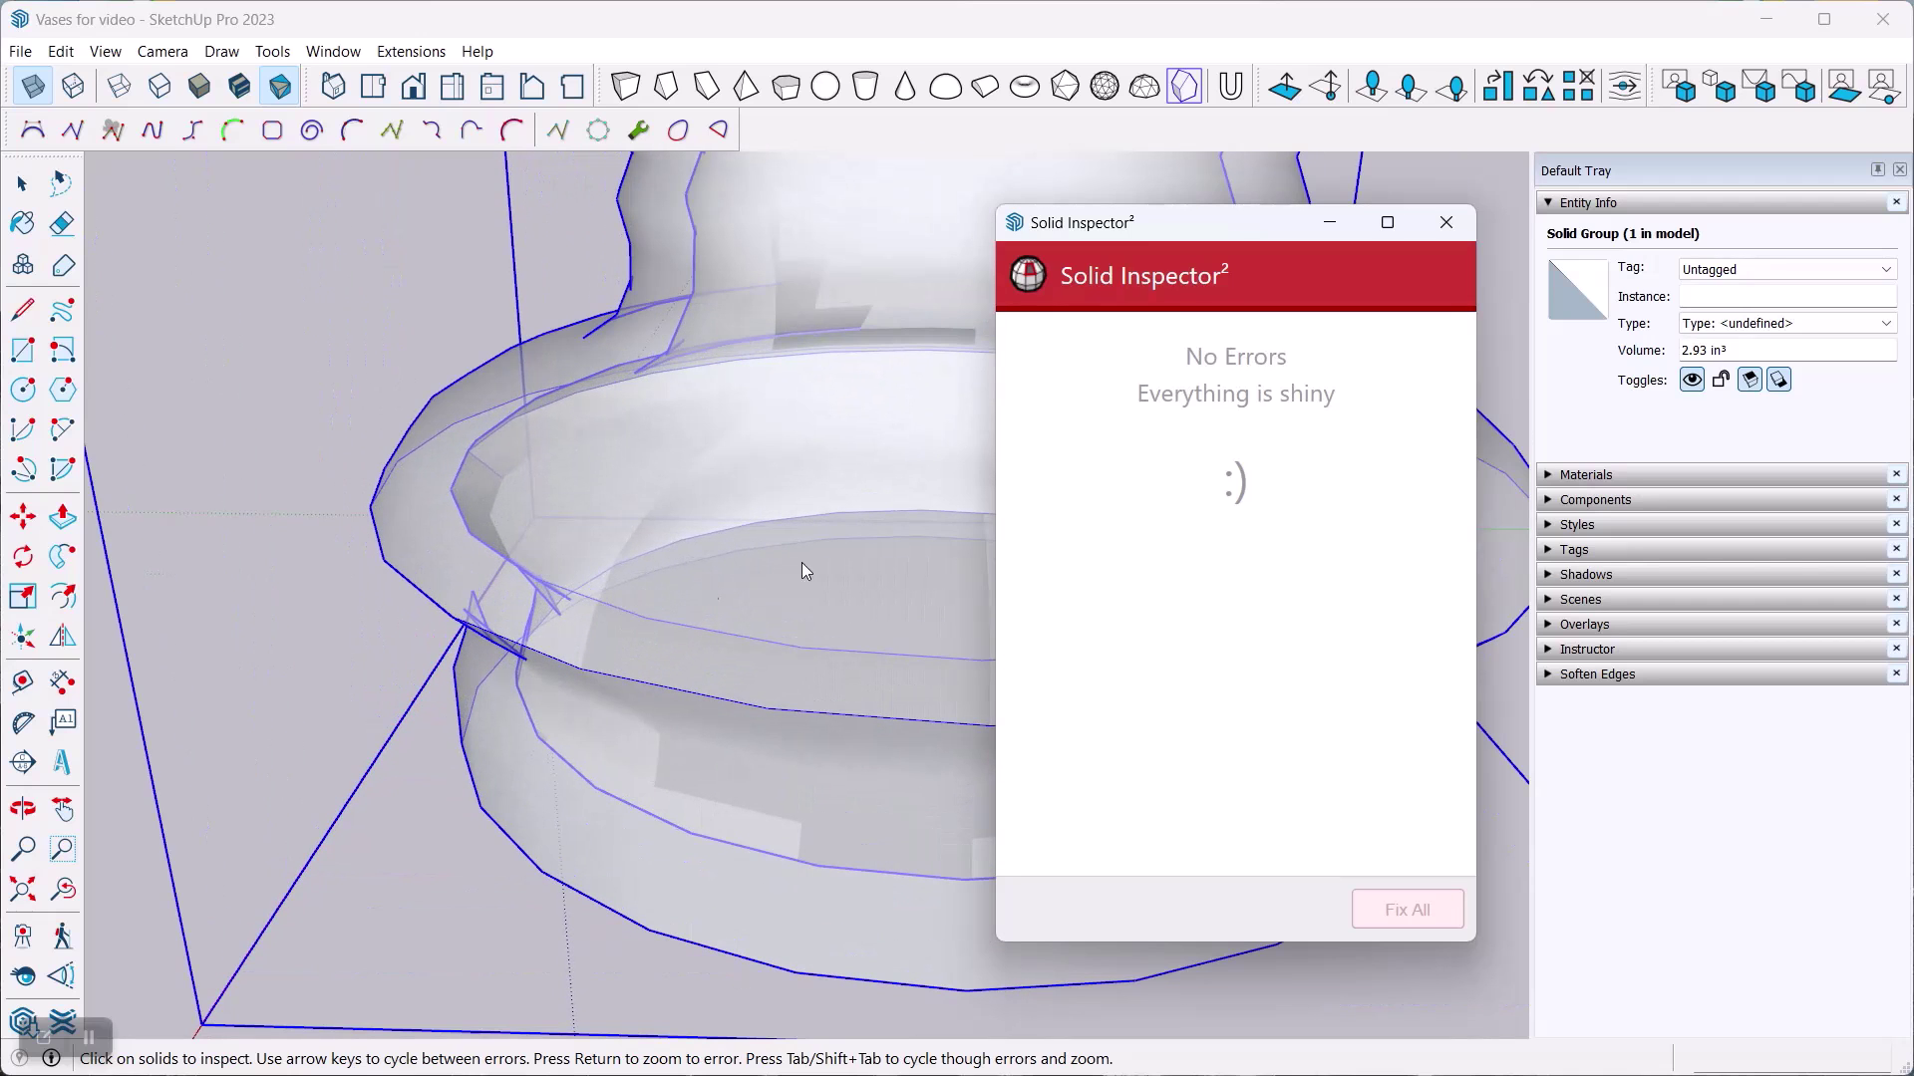
pyautogui.scroll(-5, 492, 489)
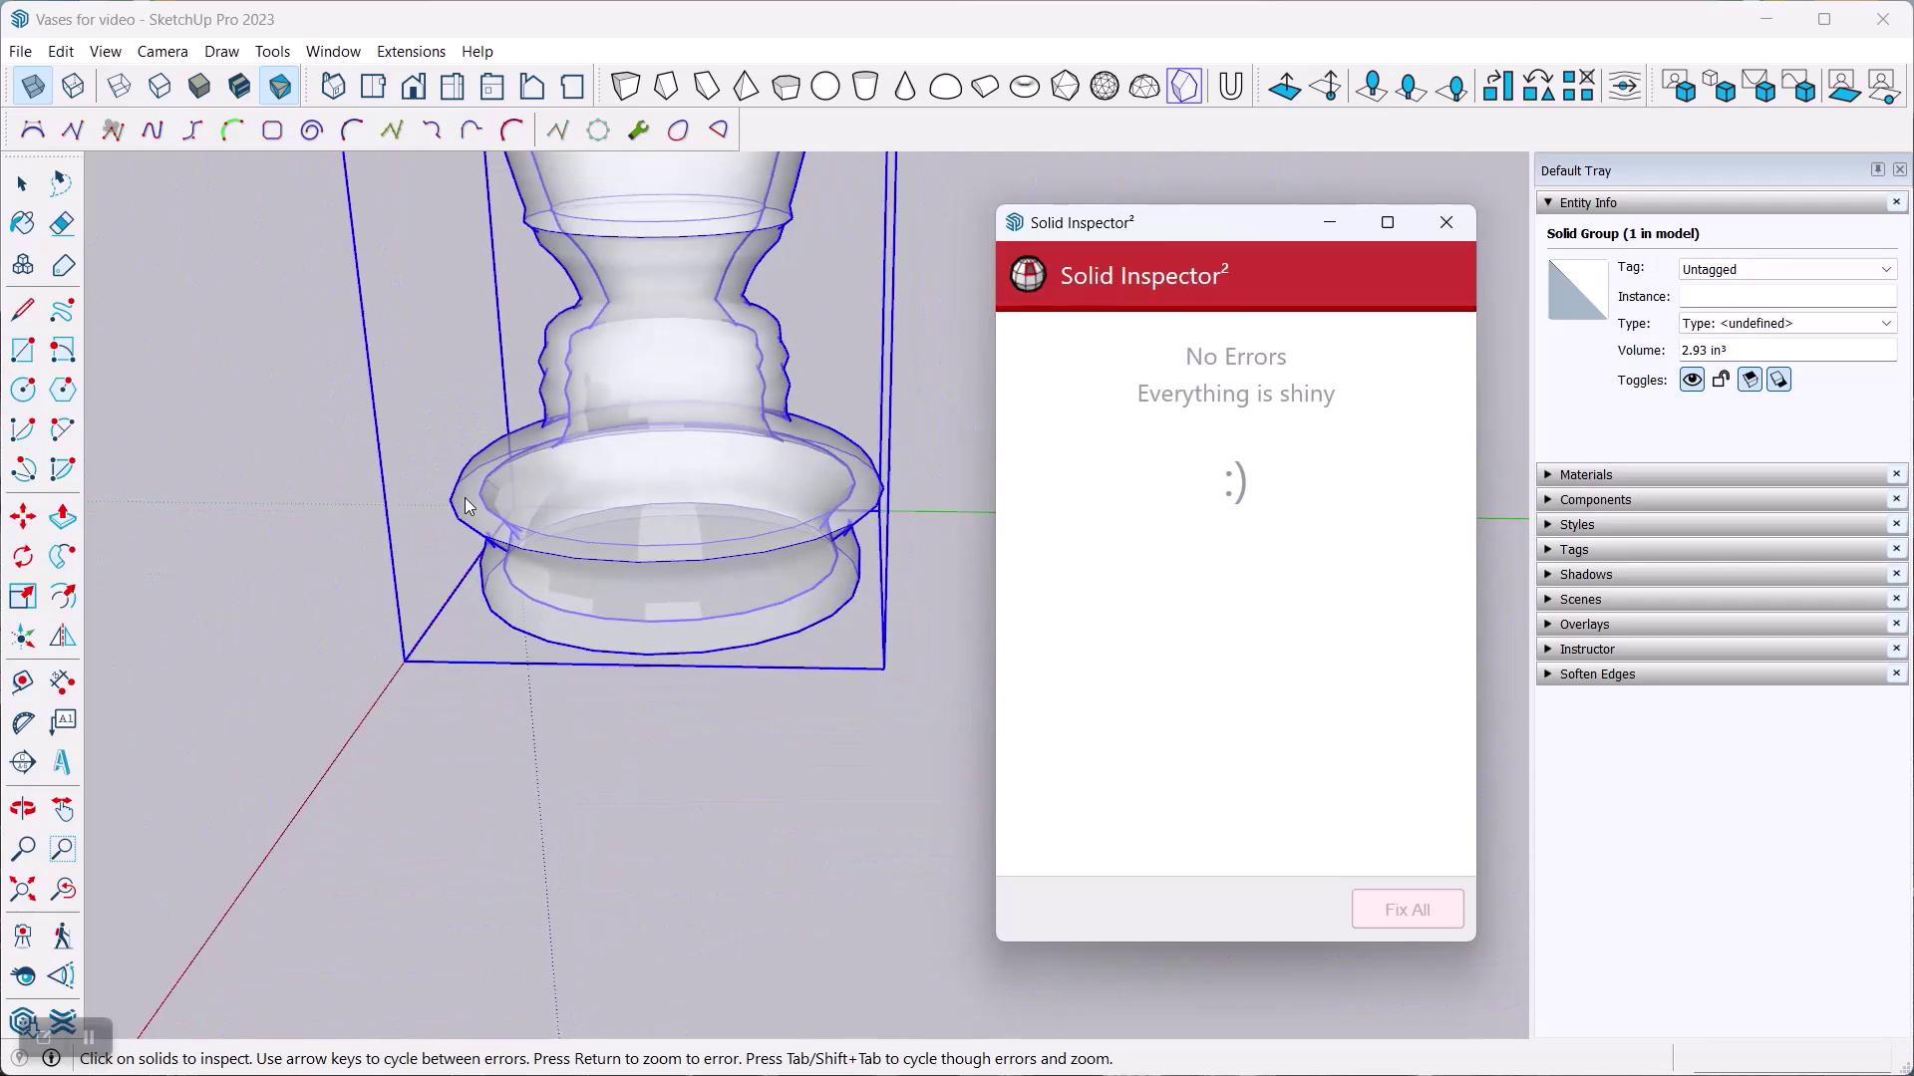
pyautogui.click(950, 365)
pyautogui.click(703, 376)
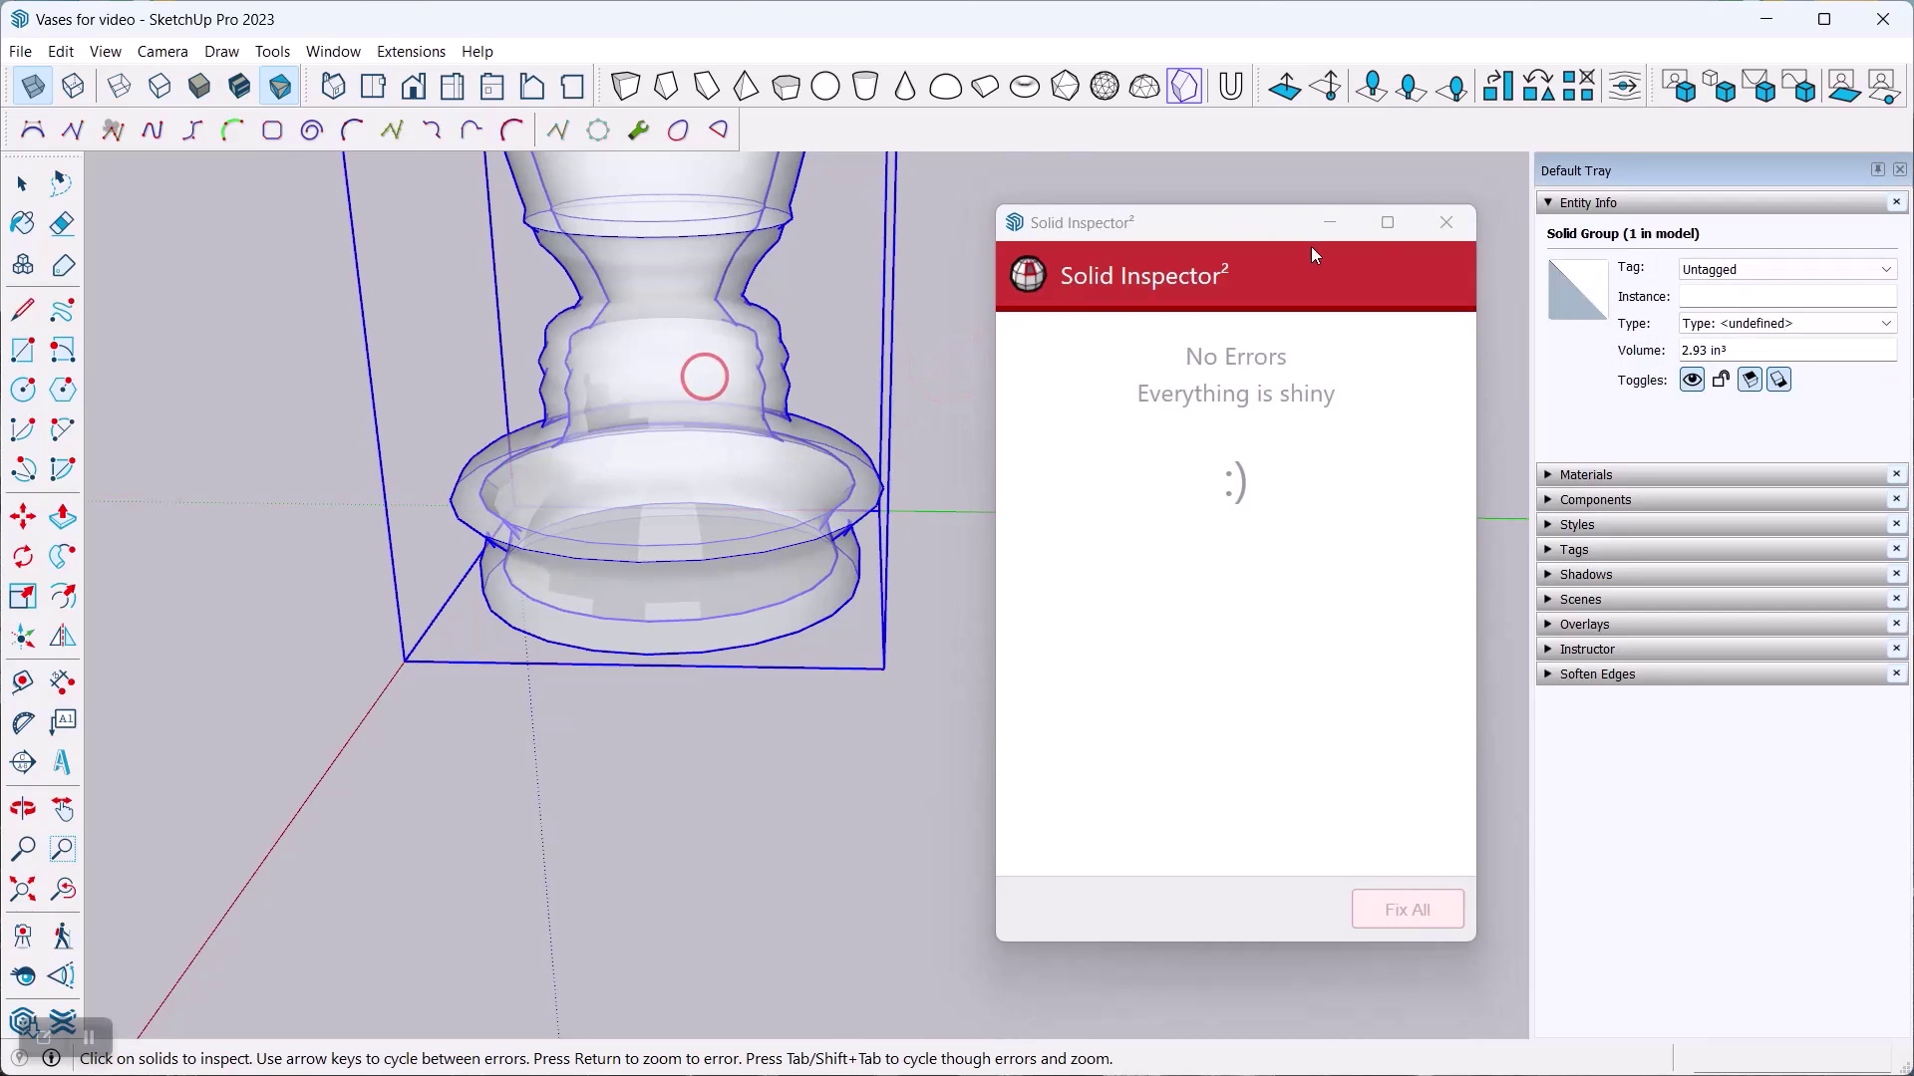
pyautogui.click(1445, 219)
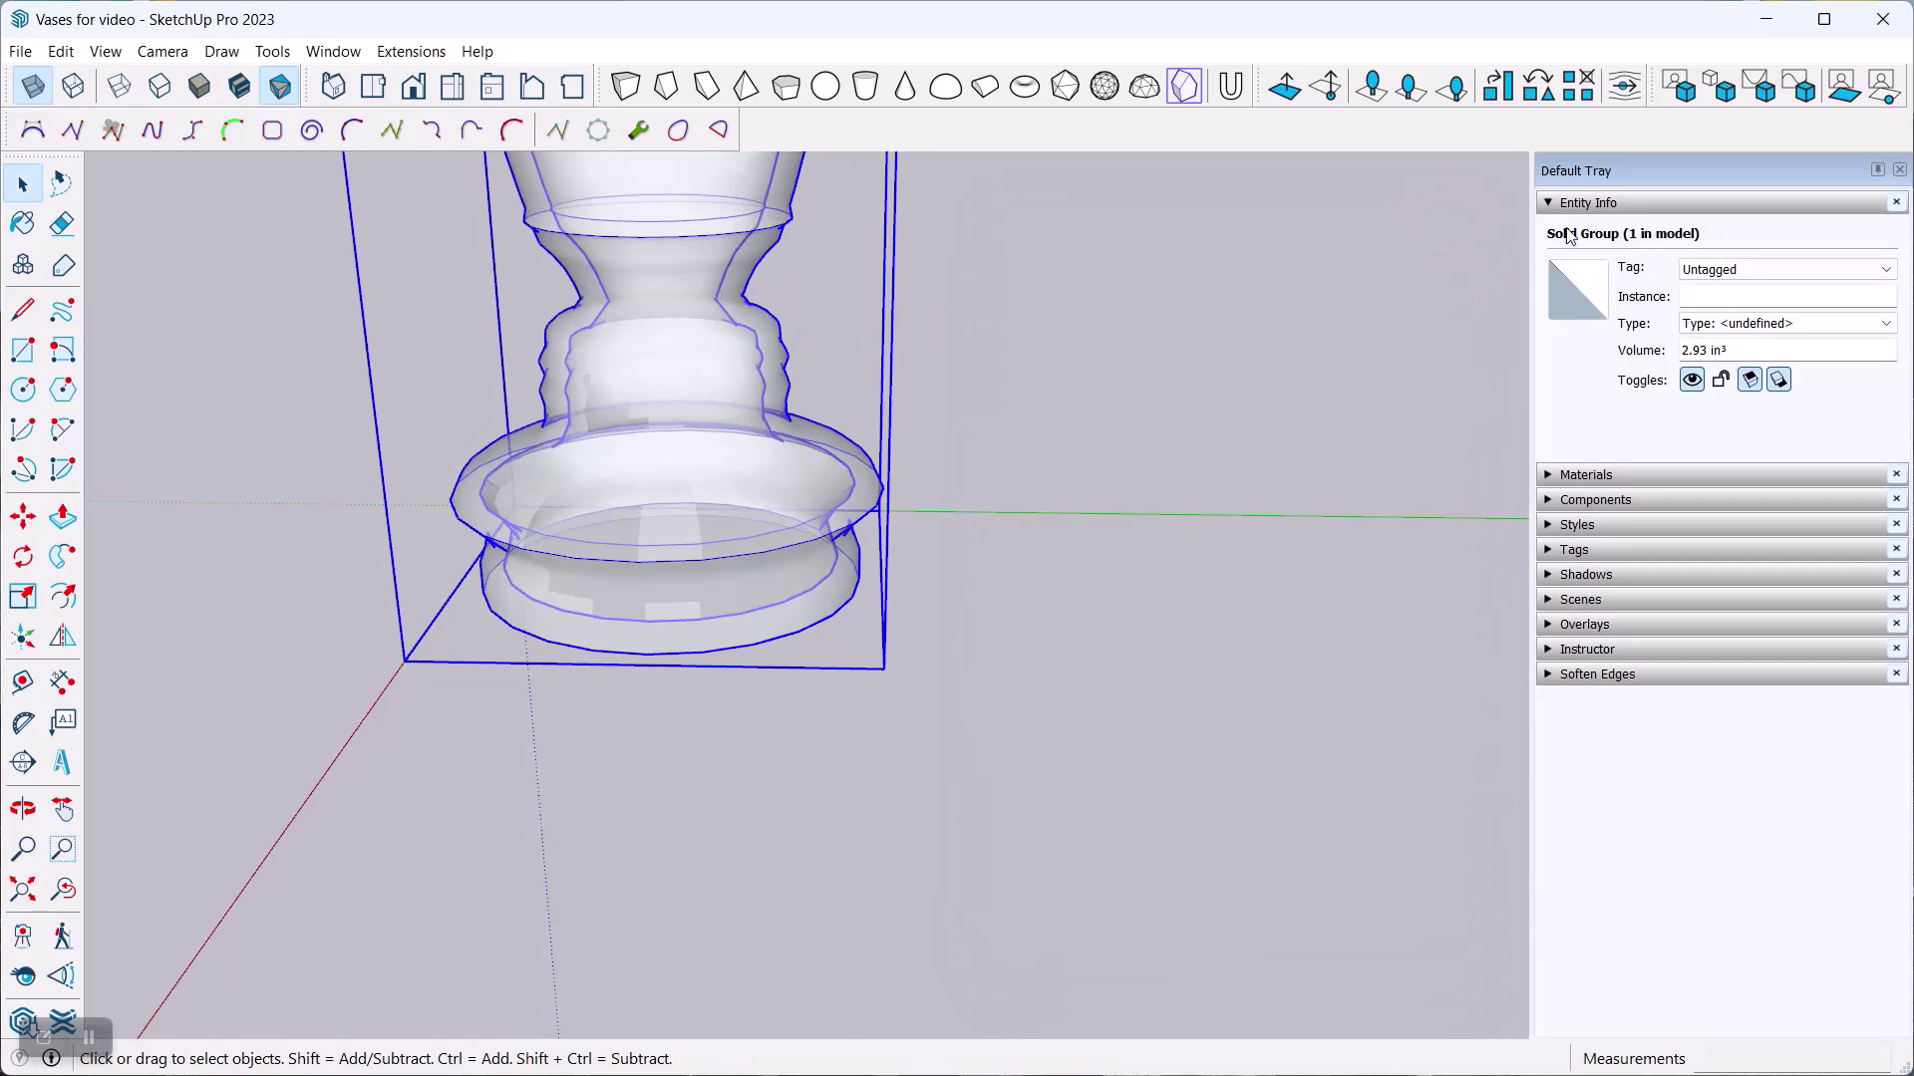
# Deselect the vase, orbit around it, and turn X-ray off.
pyautogui.click(1096, 435)
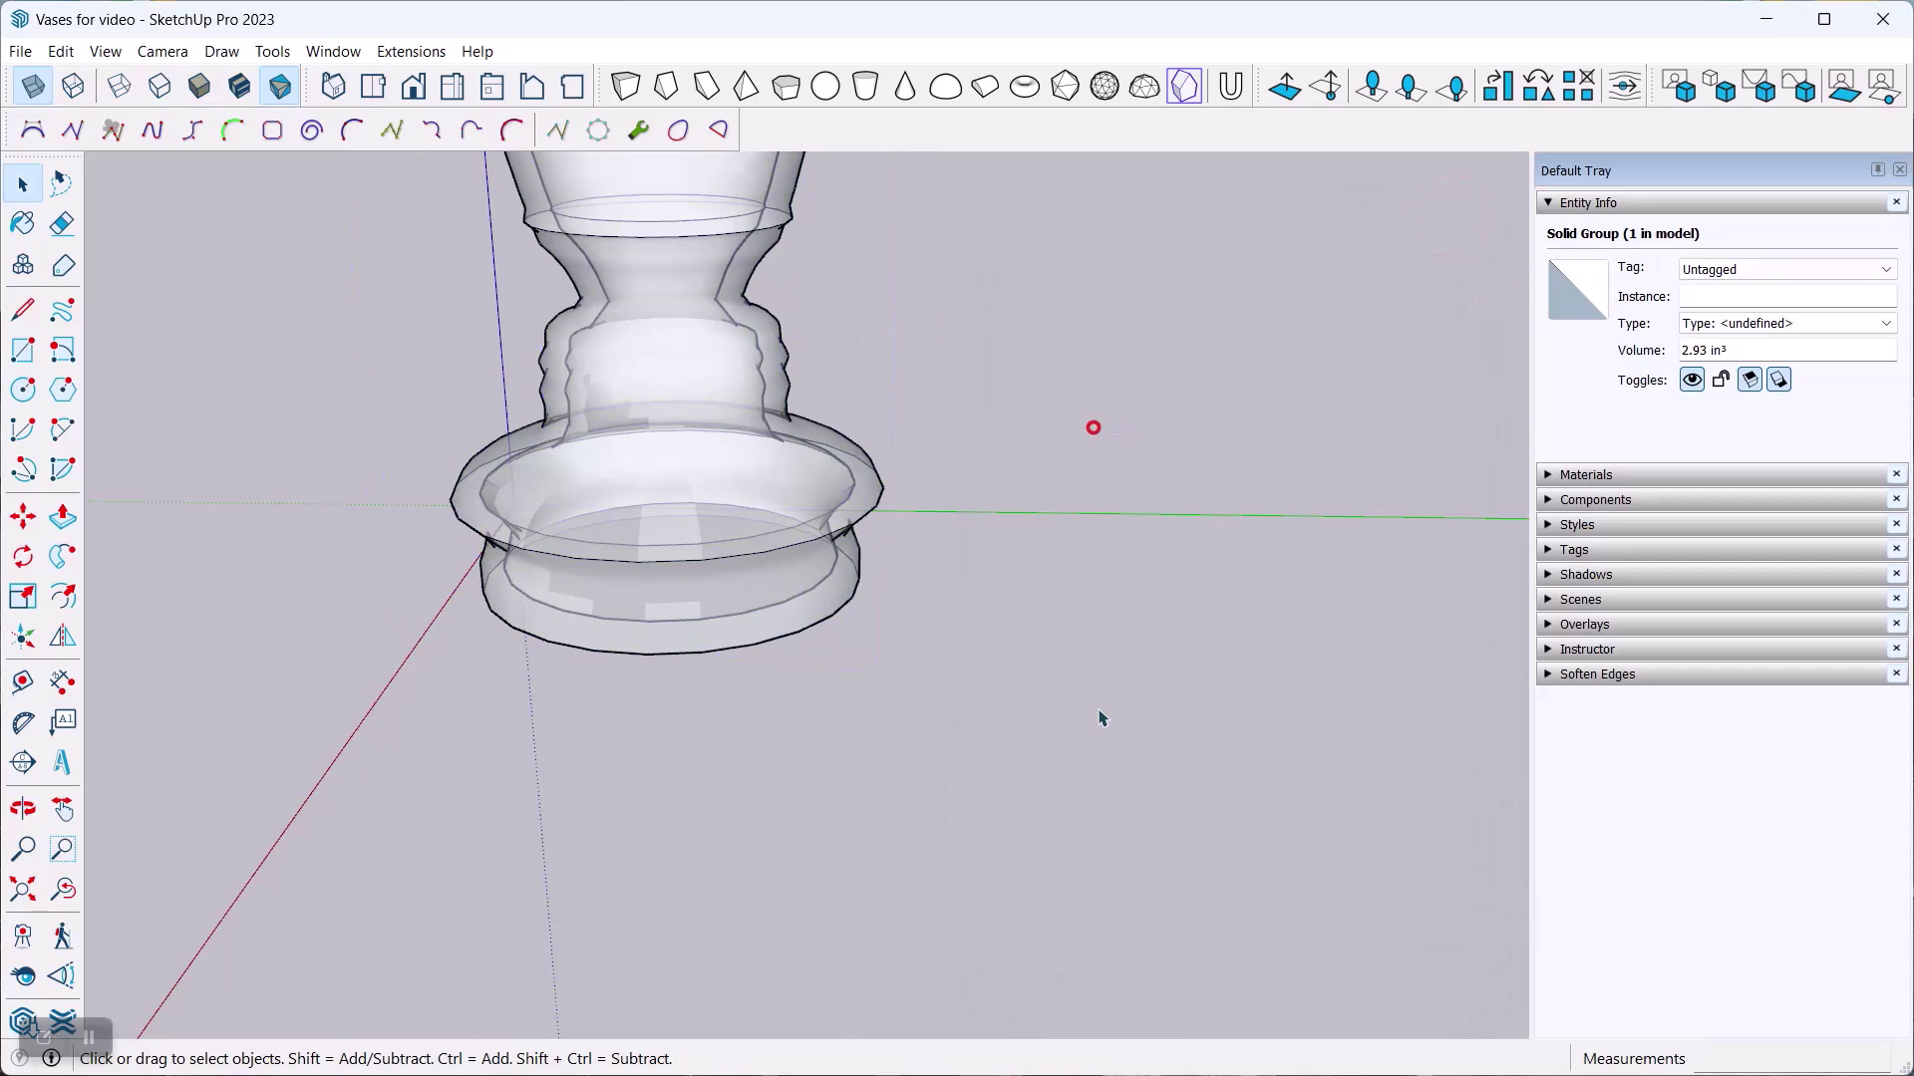
pyautogui.scroll(-3, 1047, 468)
pyautogui.scroll(2, 820, 393)
pyautogui.moveTo(821, 392); pyautogui.dragTo(763, 354, button='middle')
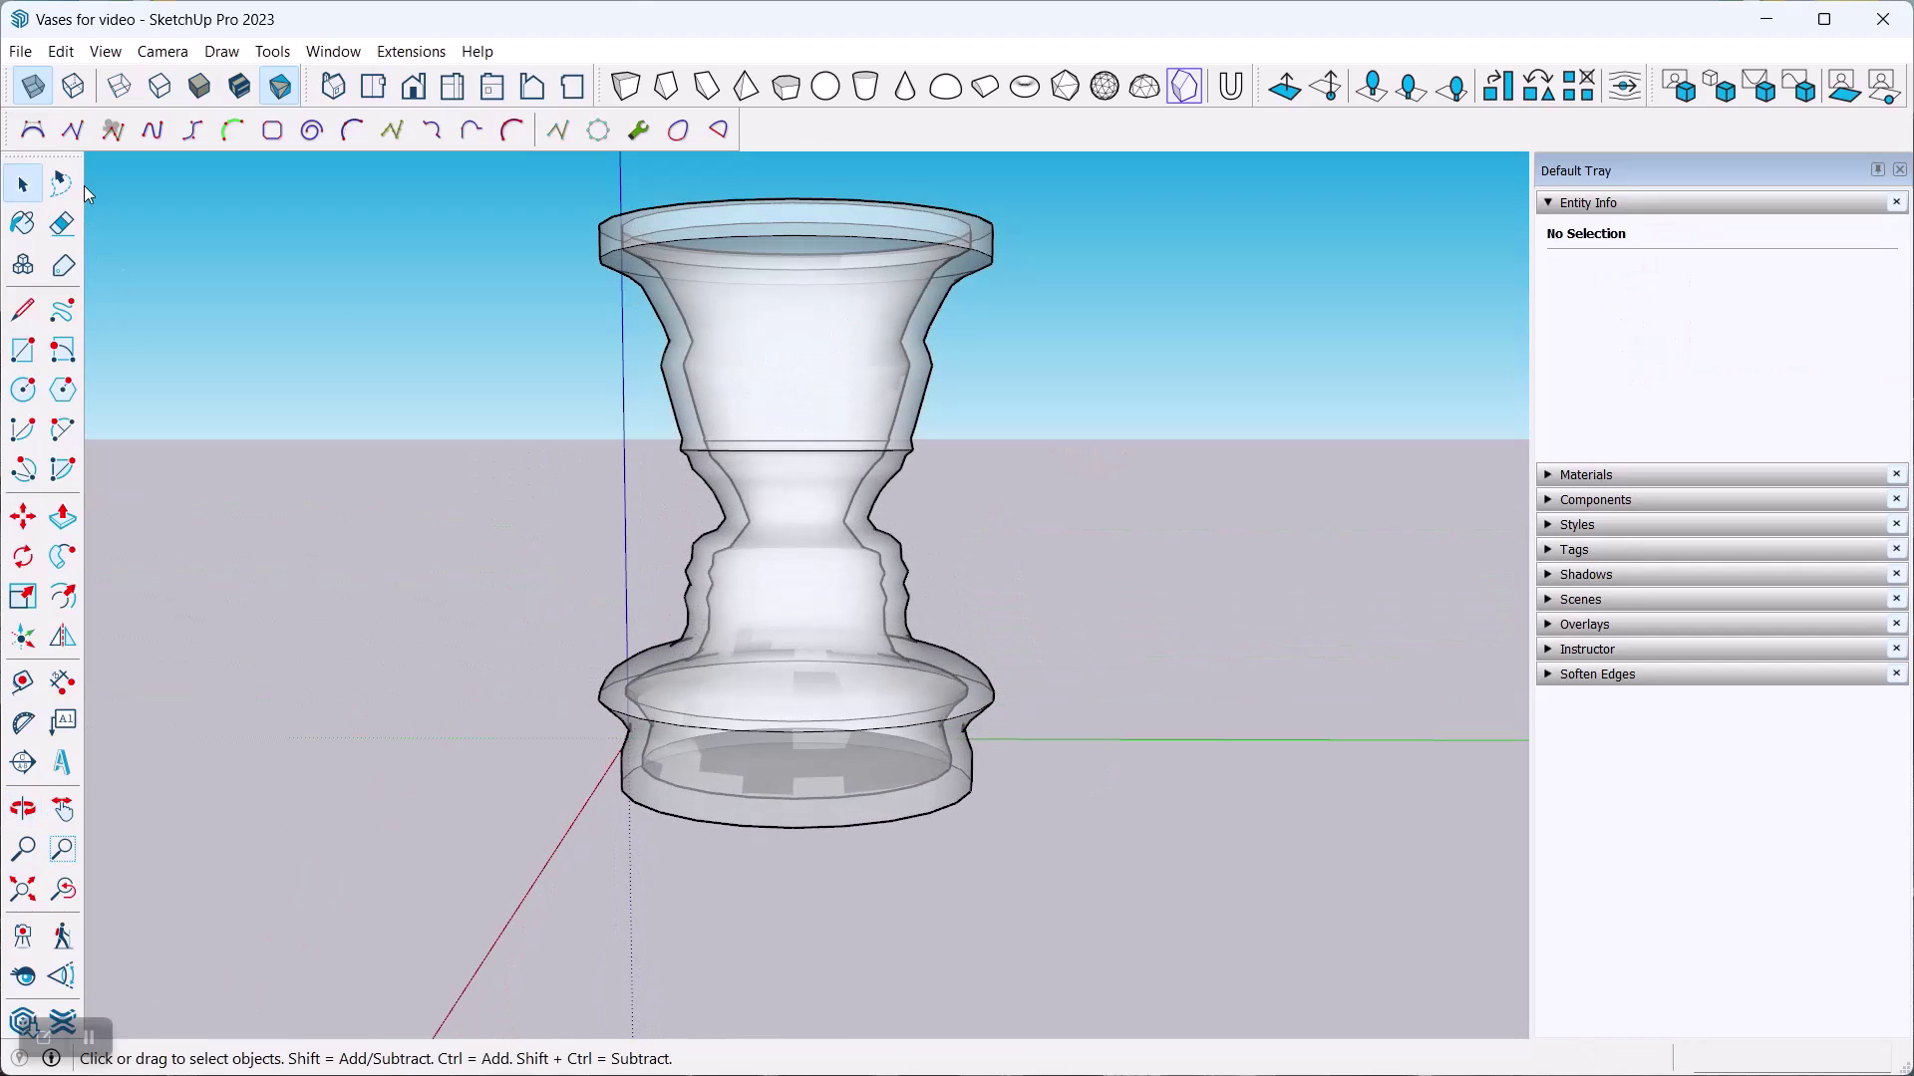
pyautogui.click(32, 85)
pyautogui.click(747, 311)
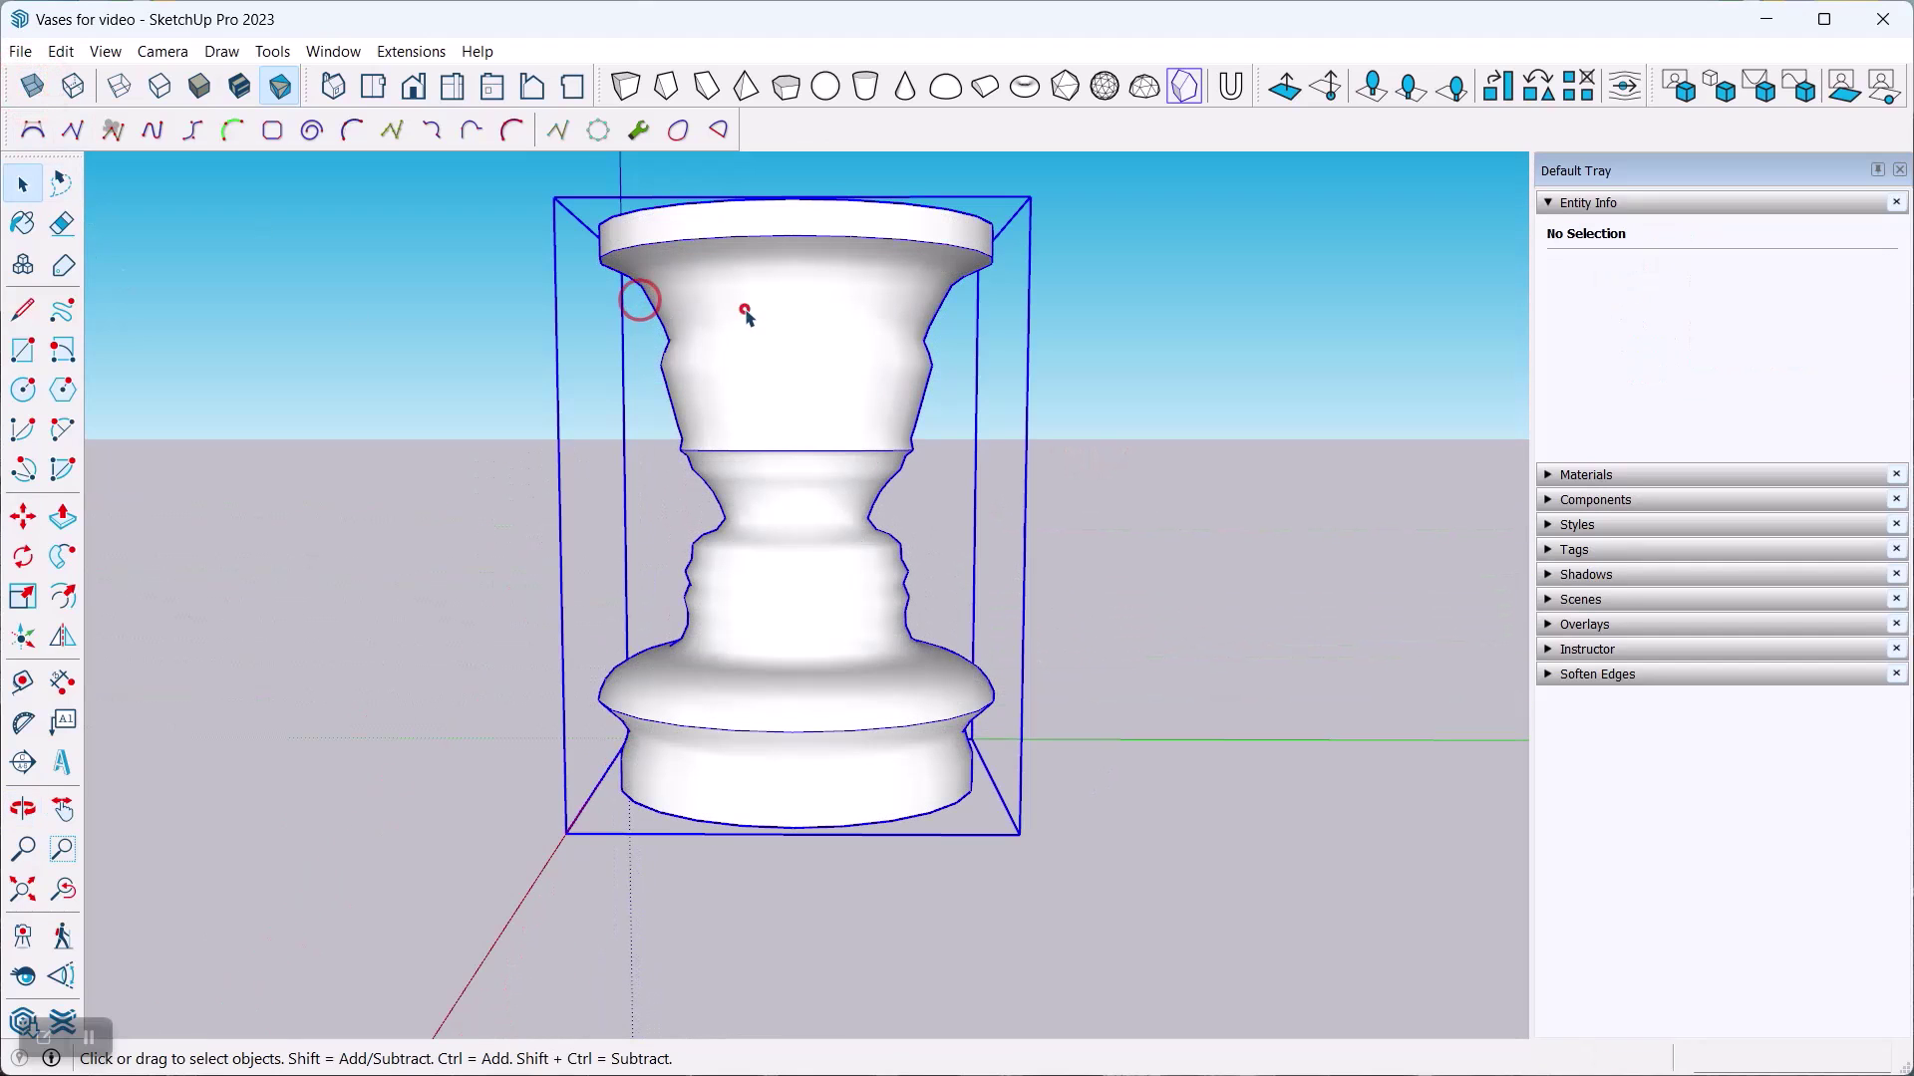
pyautogui.click(14, 54)
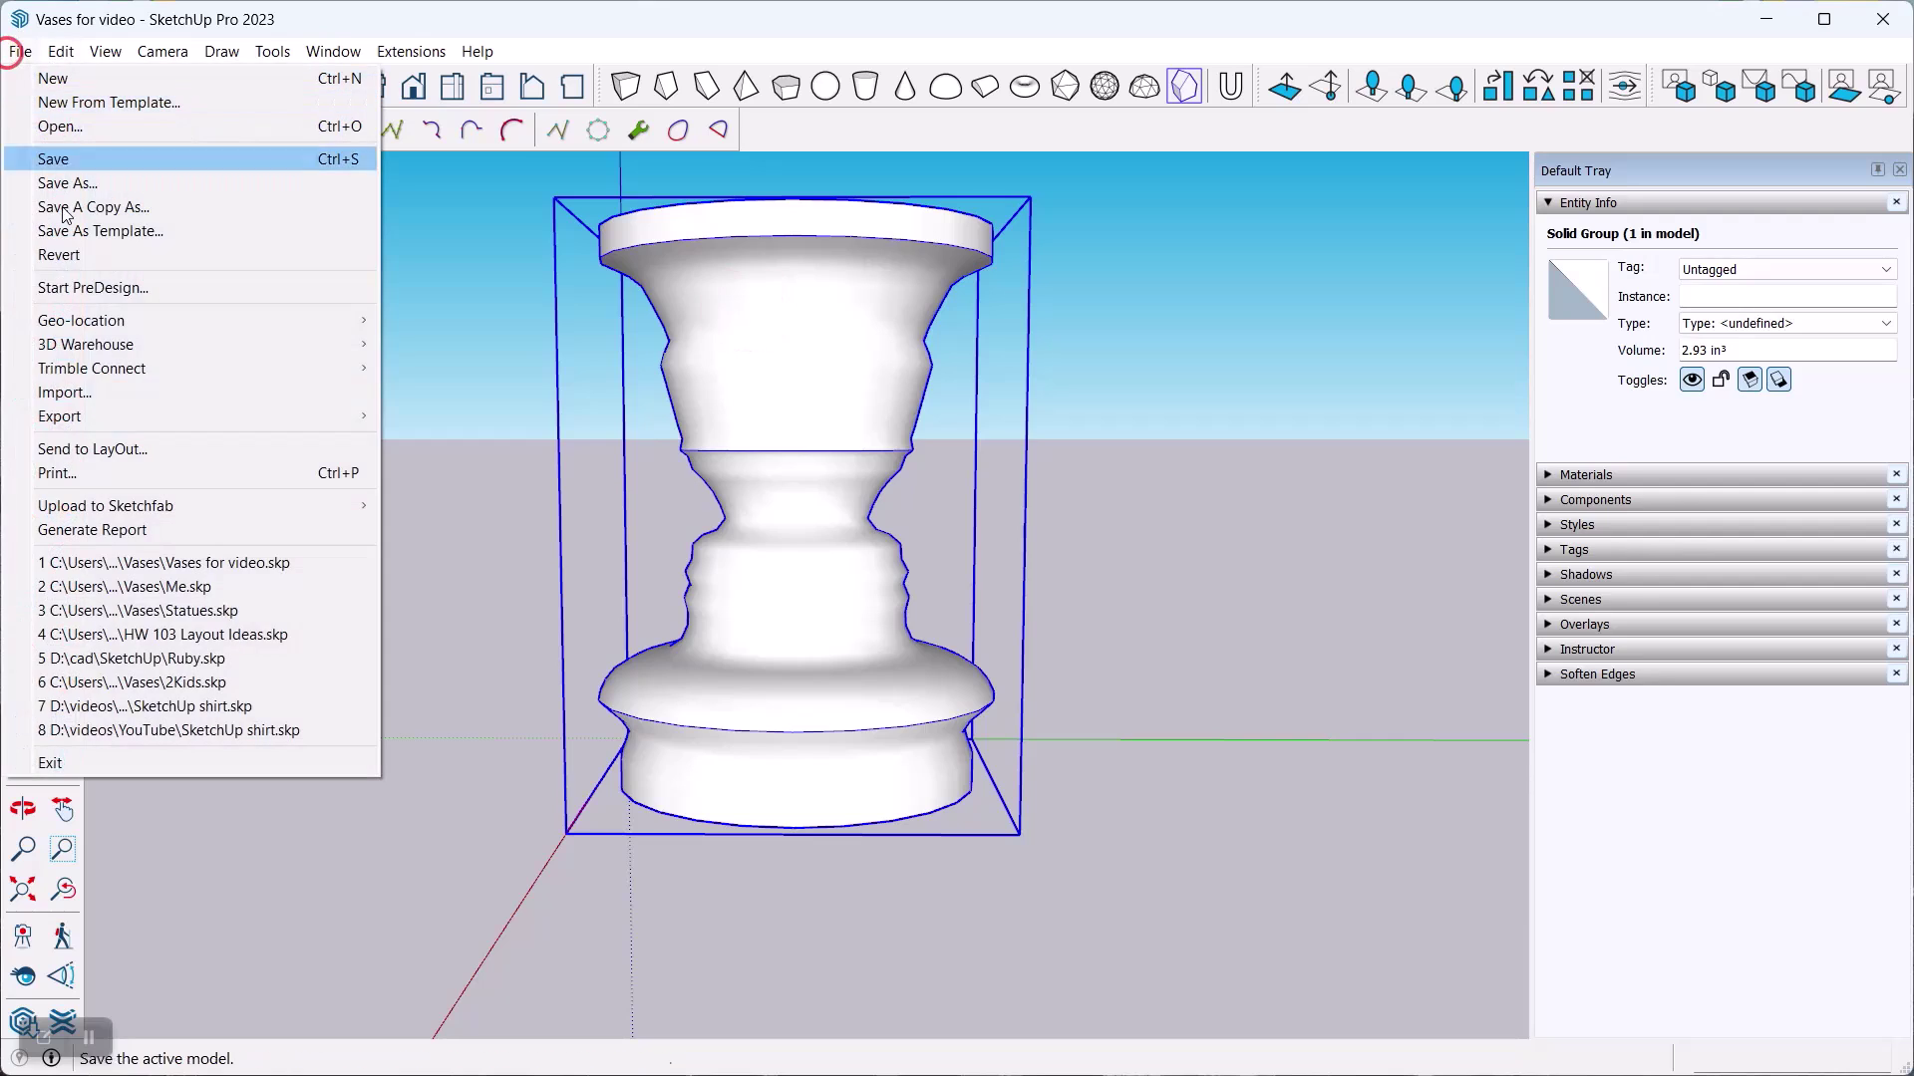
pyautogui.moveTo(183, 414)
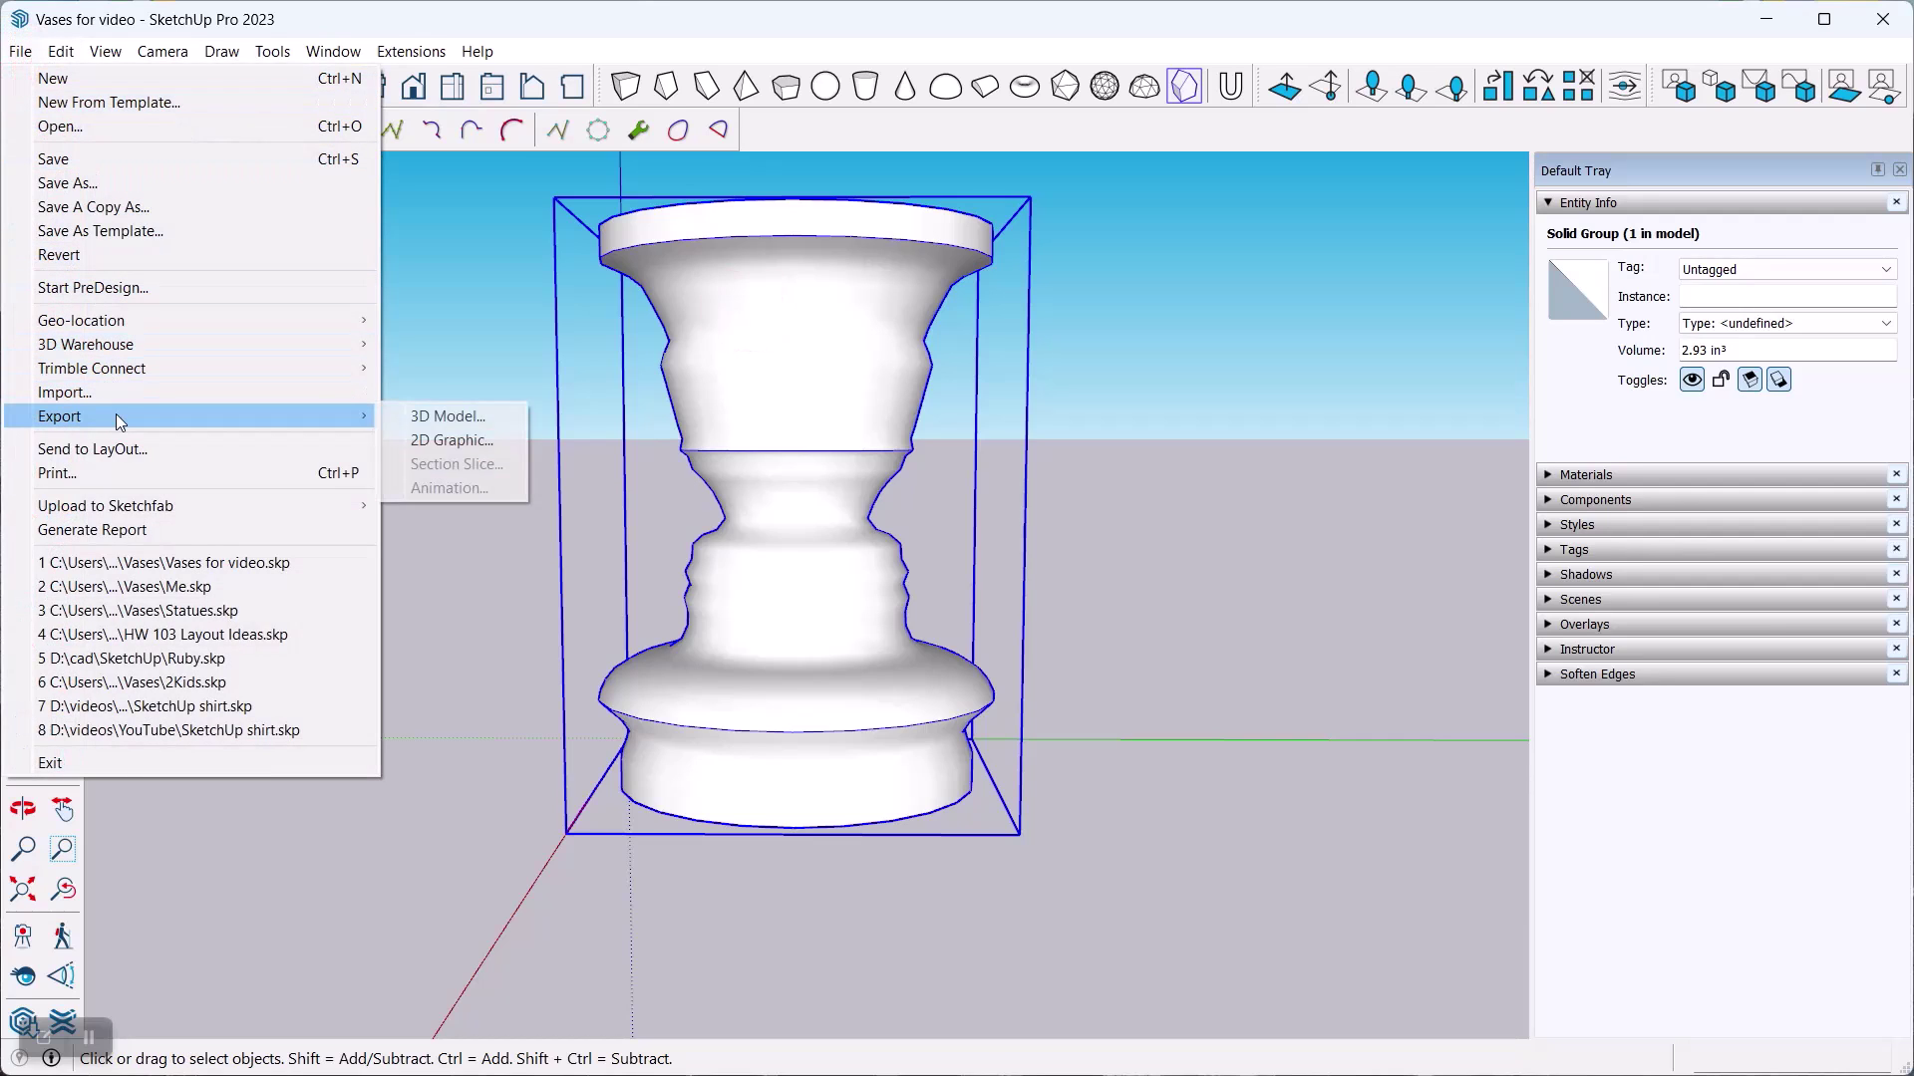
pyautogui.click(414, 416)
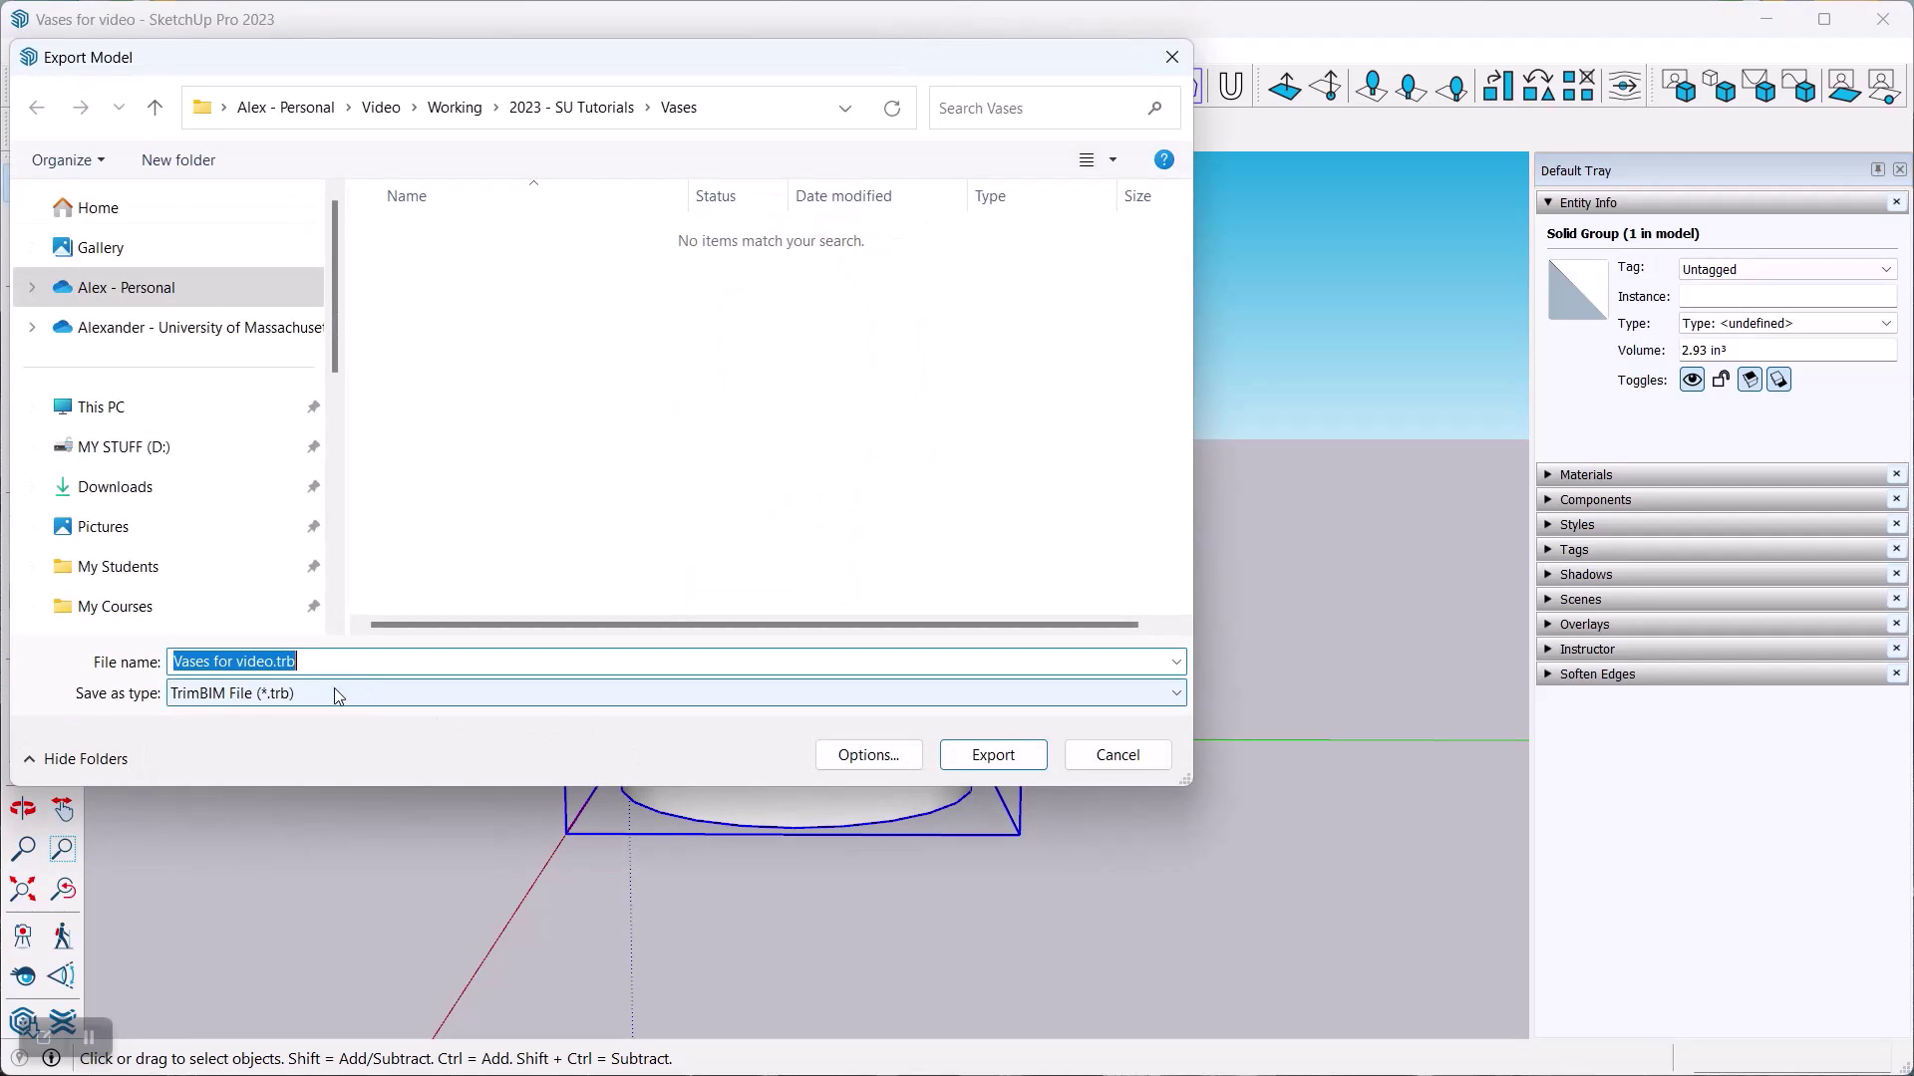
pyautogui.click(337, 696)
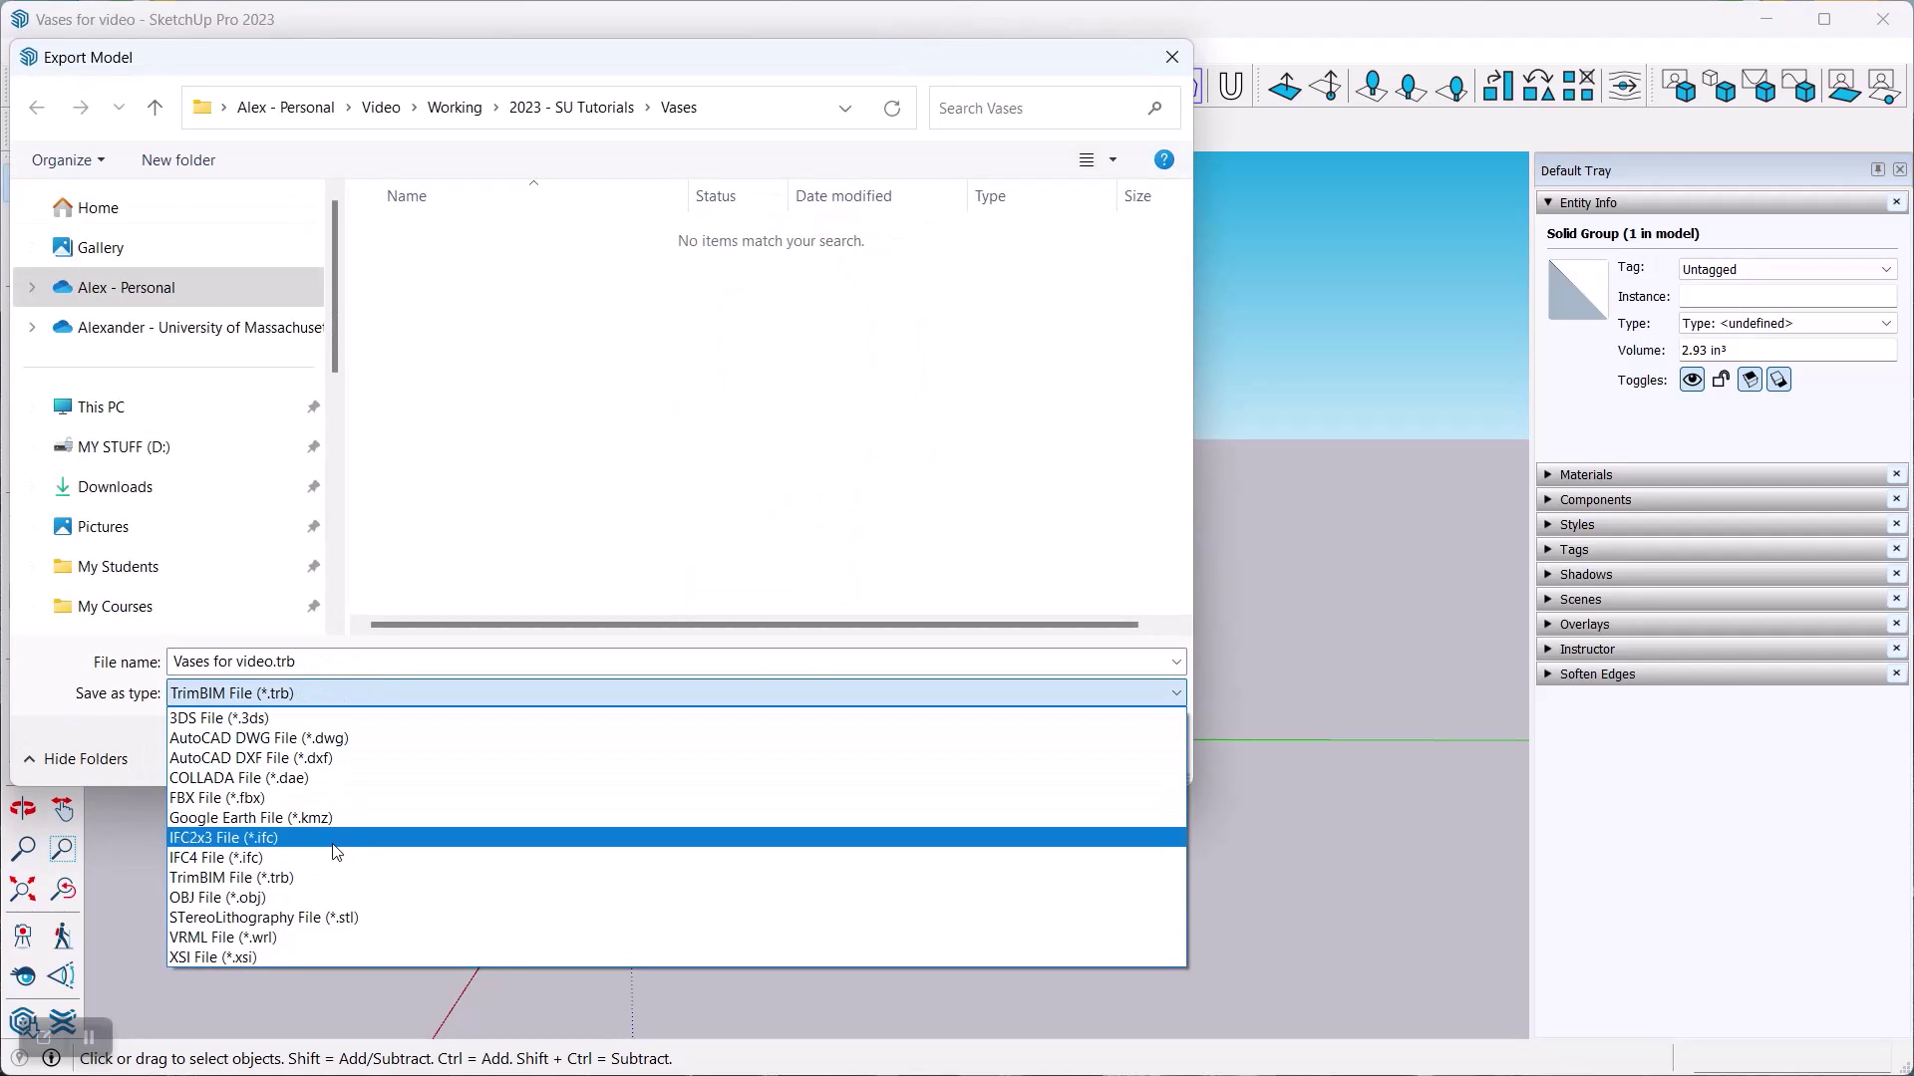
pyautogui.click(381, 917)
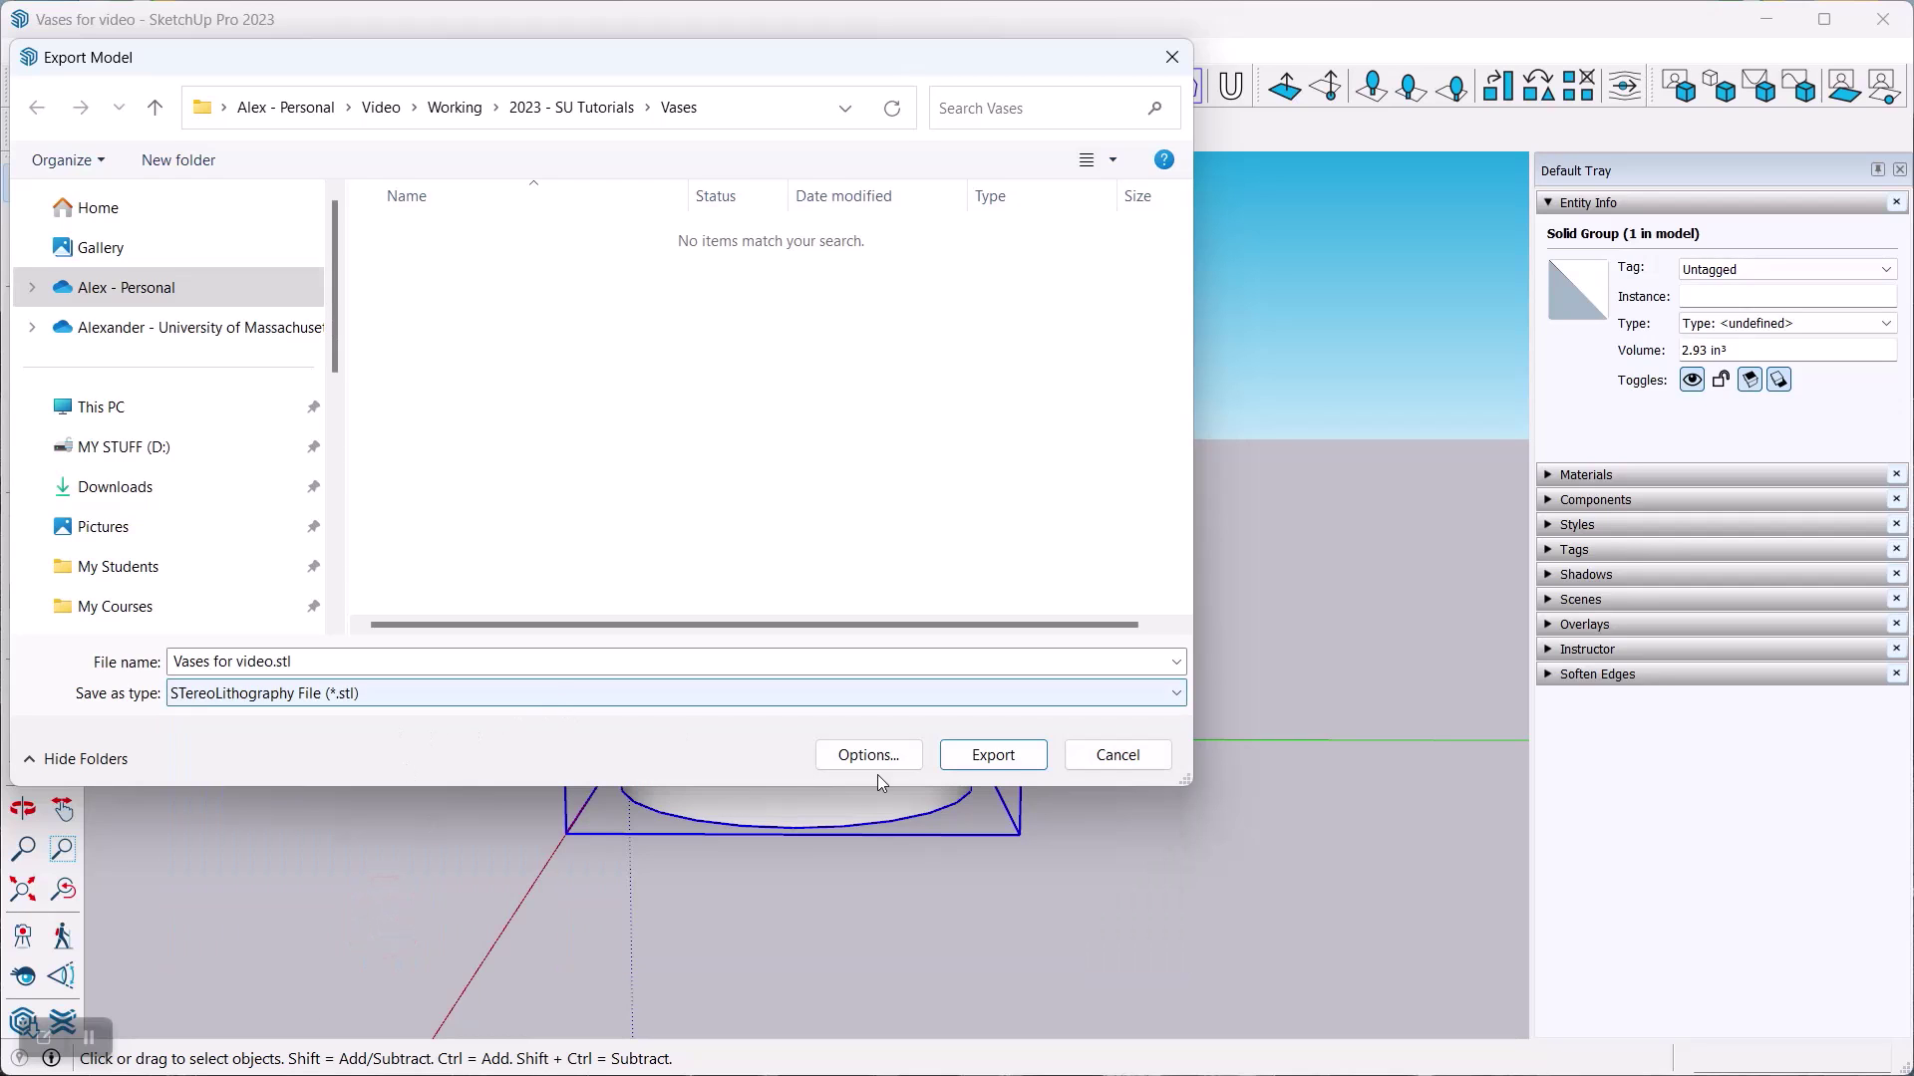
pyautogui.click(1137, 759)
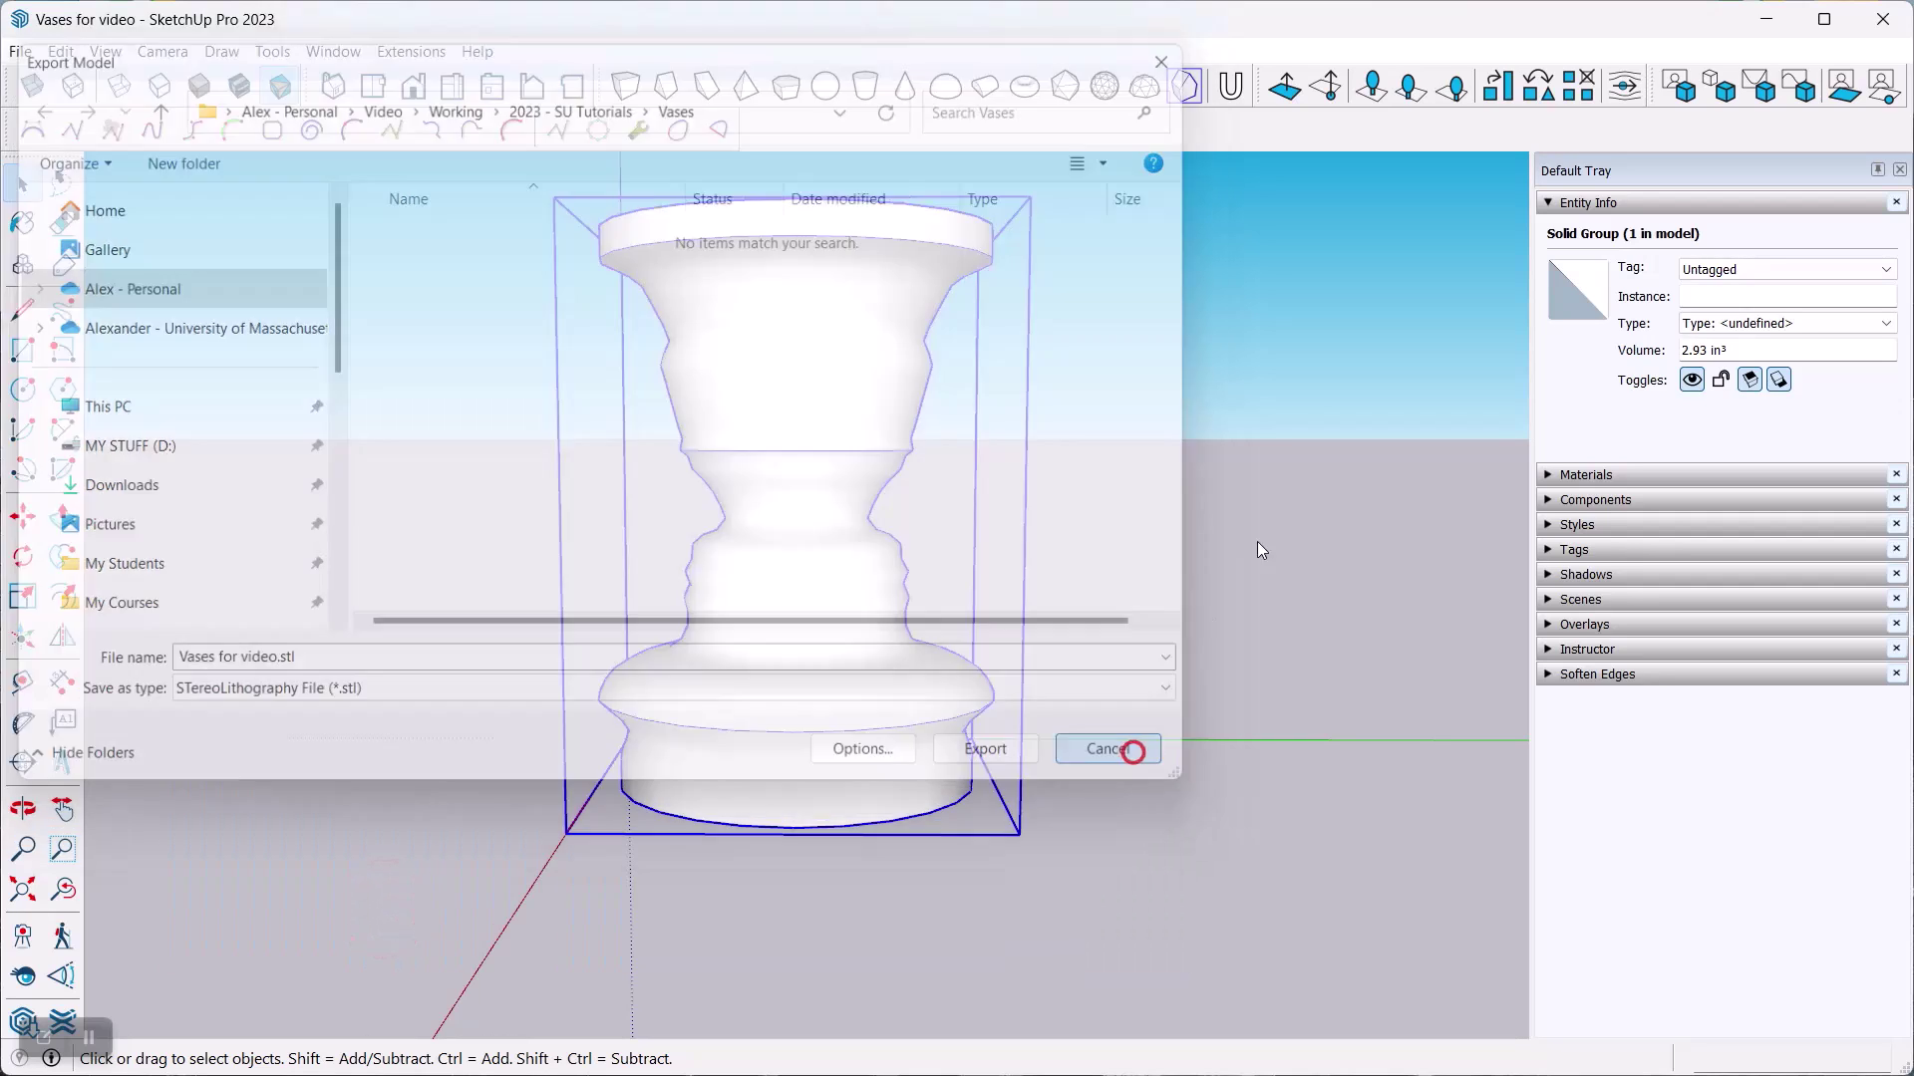
pyautogui.click(1121, 317)
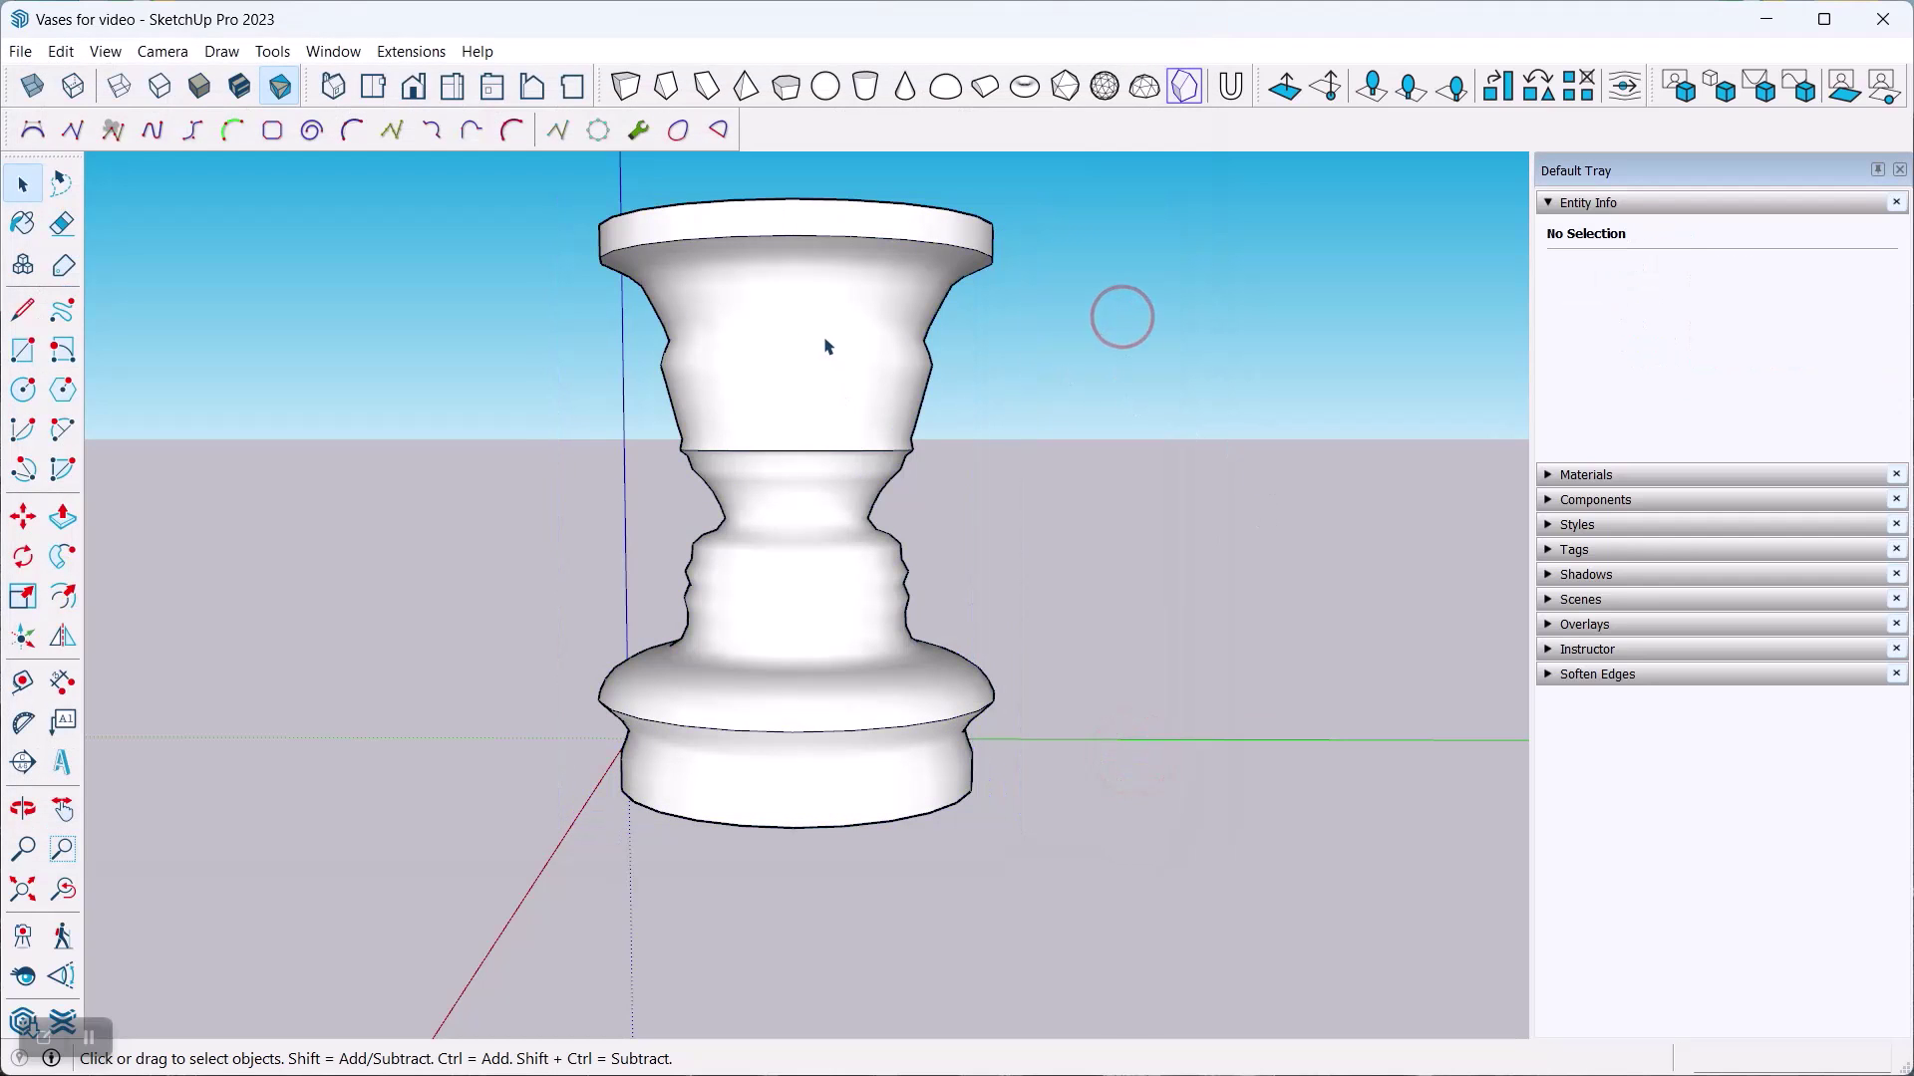
pyautogui.moveTo(824, 342); pyautogui.dragTo(865, 315, button='middle')
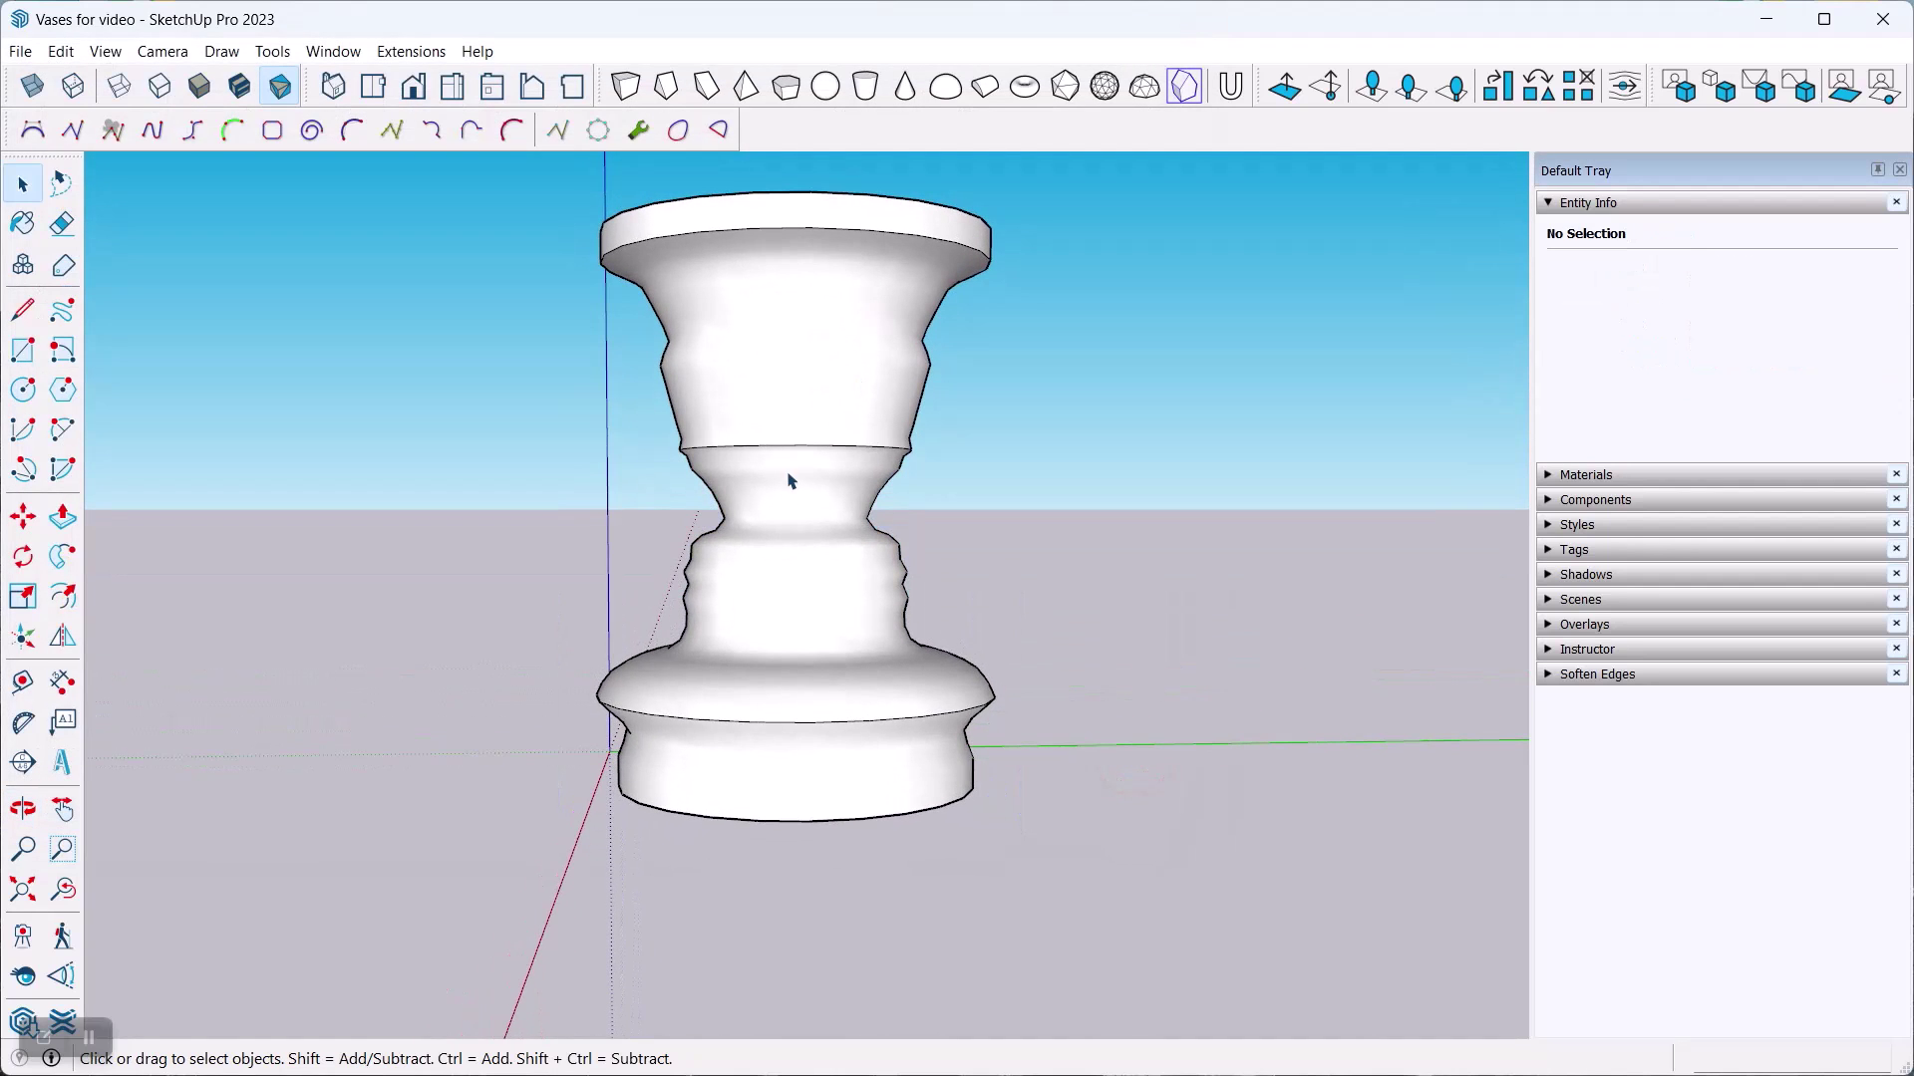
pyautogui.moveTo(811, 516); pyautogui.dragTo(802, 493, button='middle')
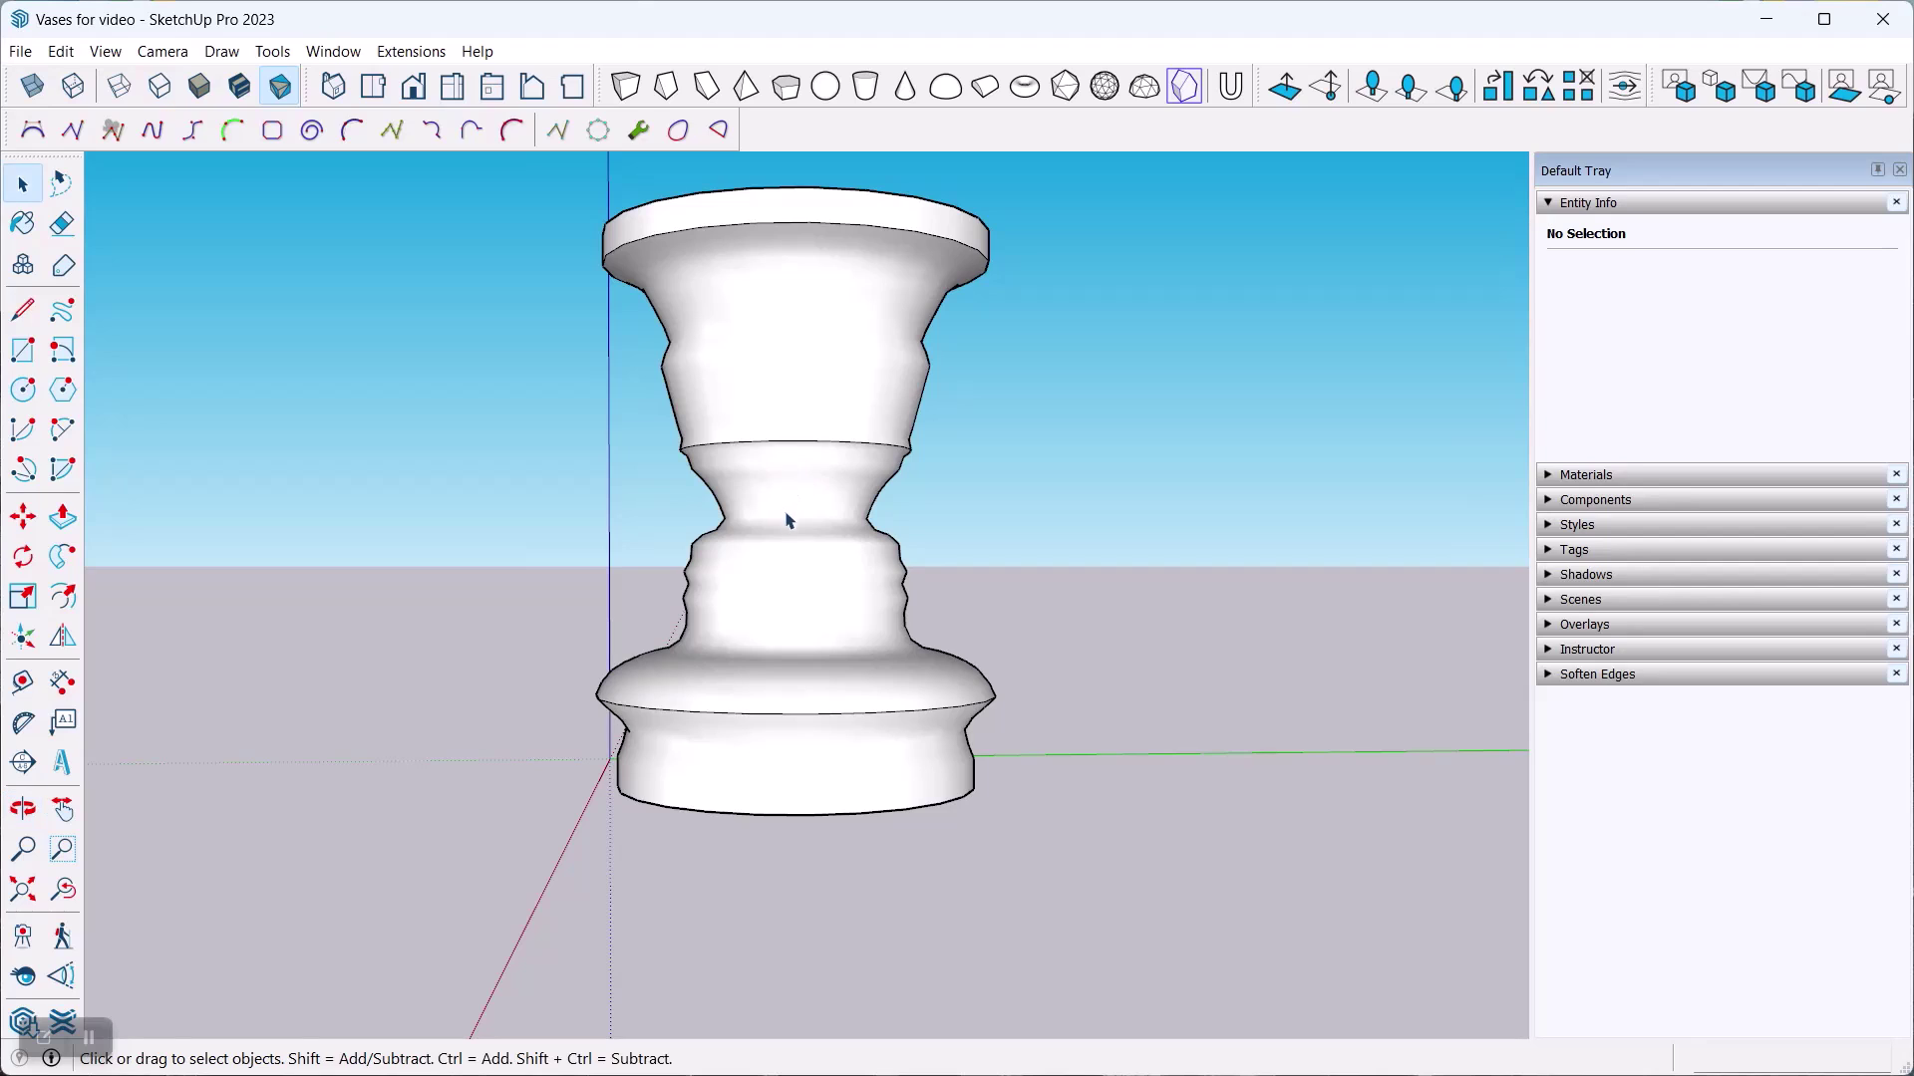
pyautogui.click(865, 295)
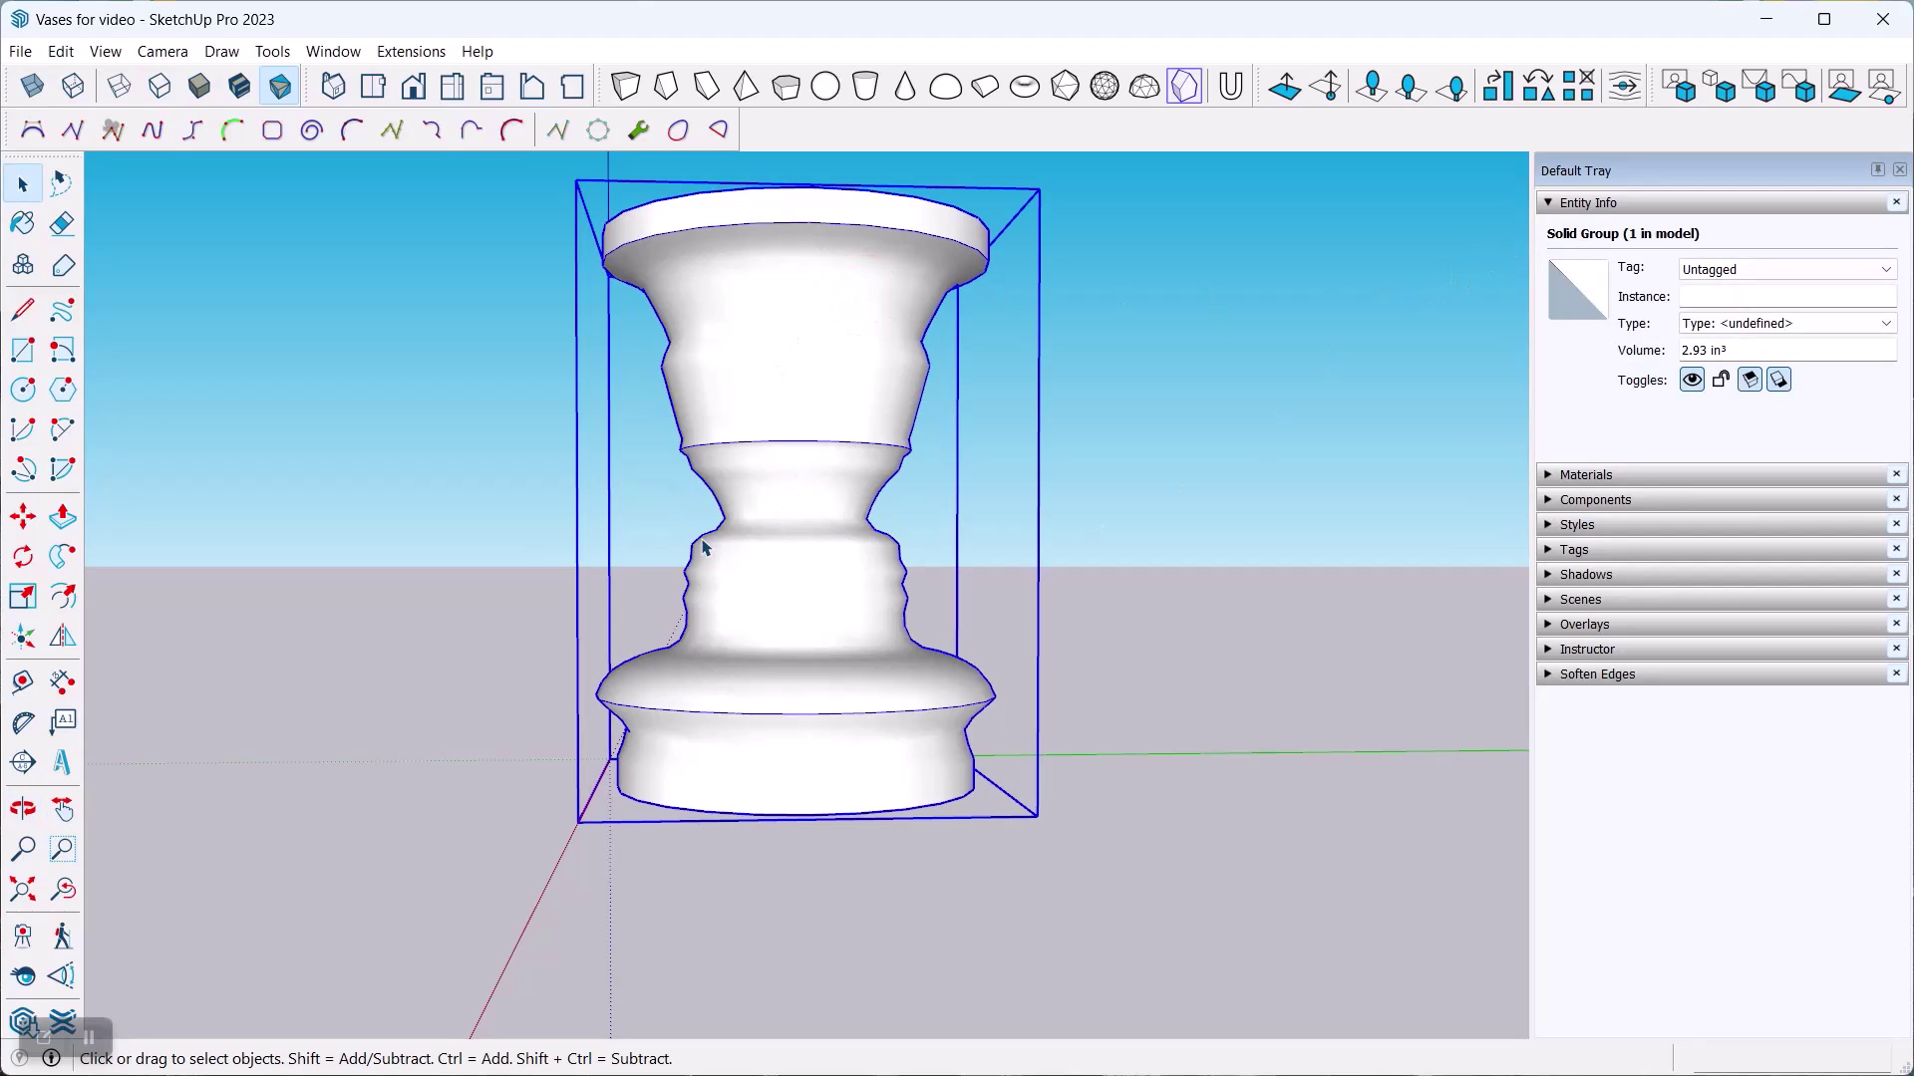
pyautogui.click(1080, 519)
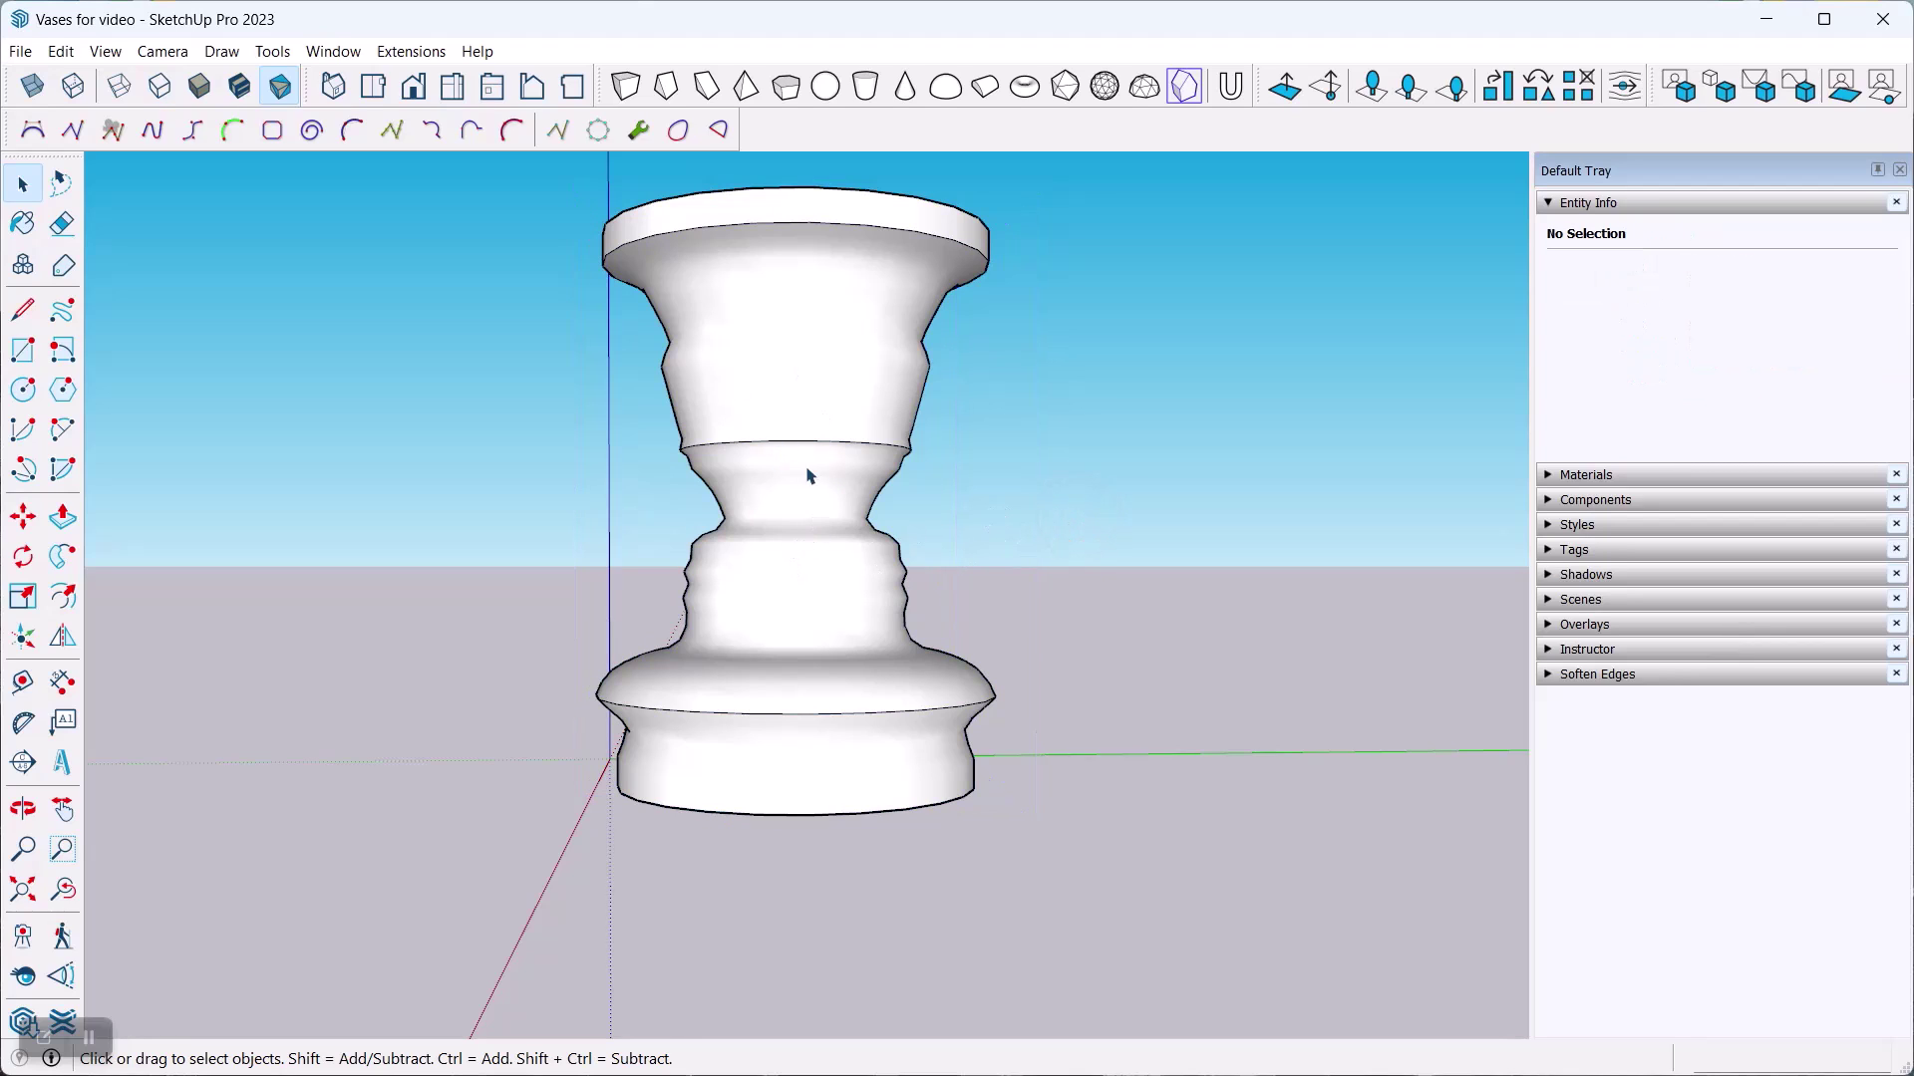